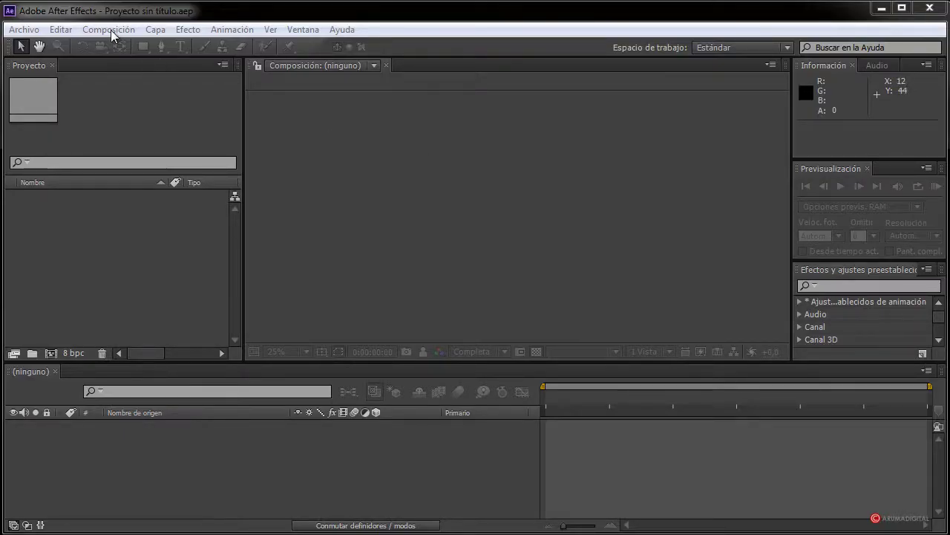
Create a 1280 × 720 composition with the HDV/HDTV 720 25 preset and turn off the viewer's transparency grid
{"action": "left_click", "coordinate": [130, 46]}
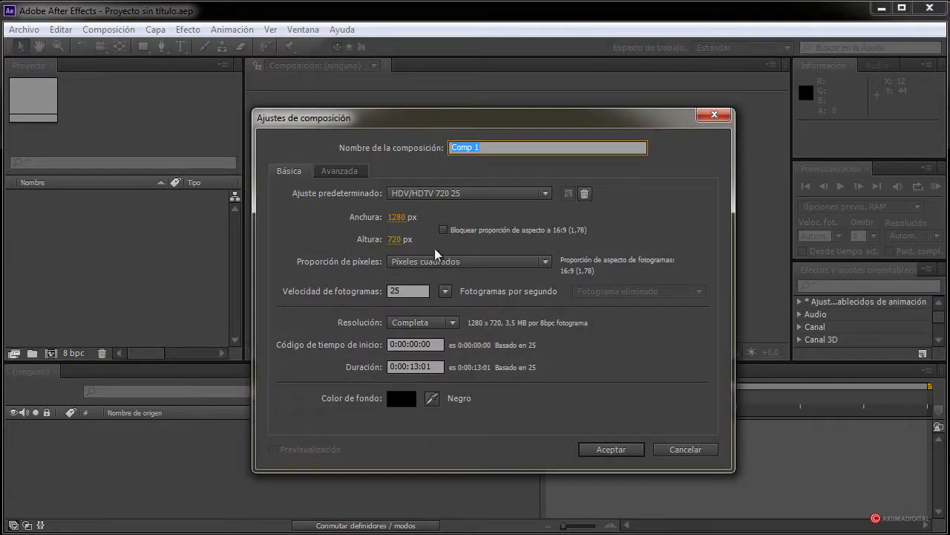
{"action": "left_click_drag", "start_coordinate": [471, 121], "coordinate": [467, 98]}
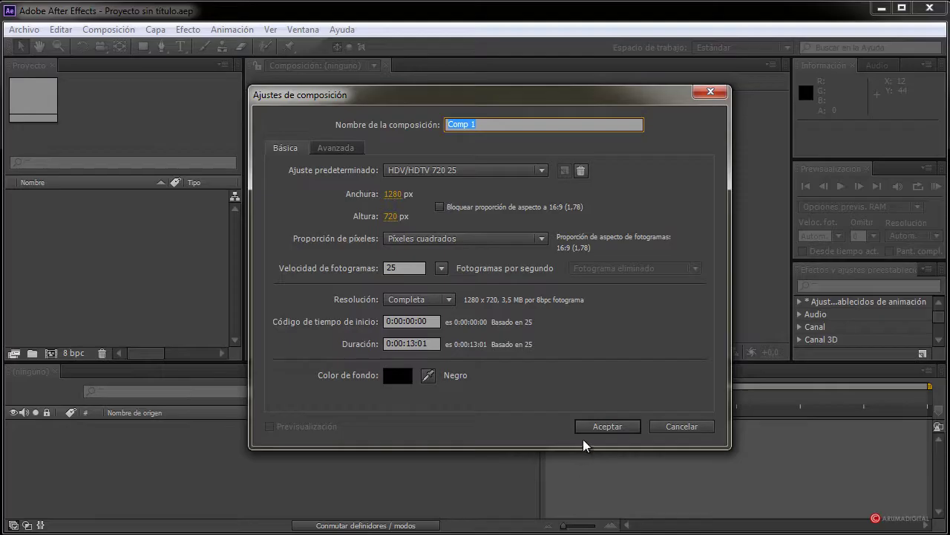
{"action": "left_click", "coordinate": [606, 427]}
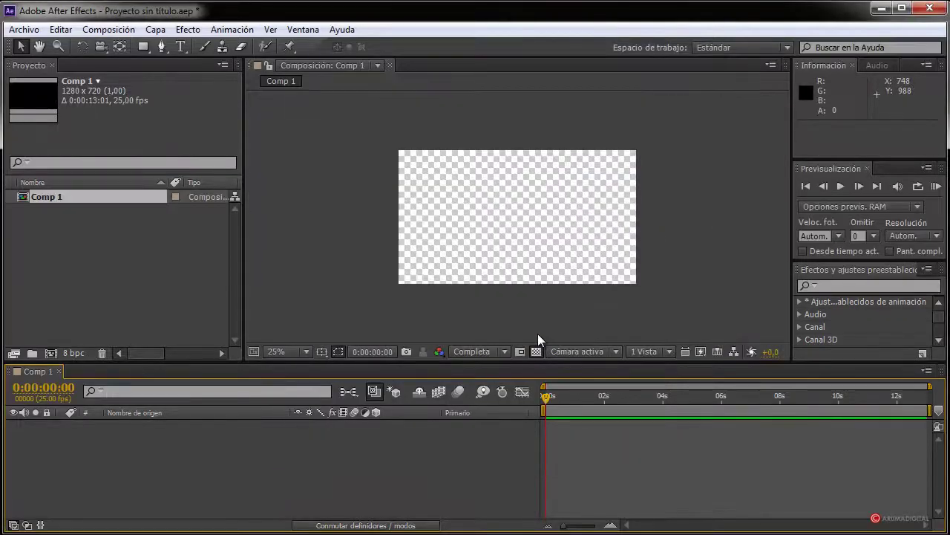
{"action": "left_click", "coordinate": [536, 352]}
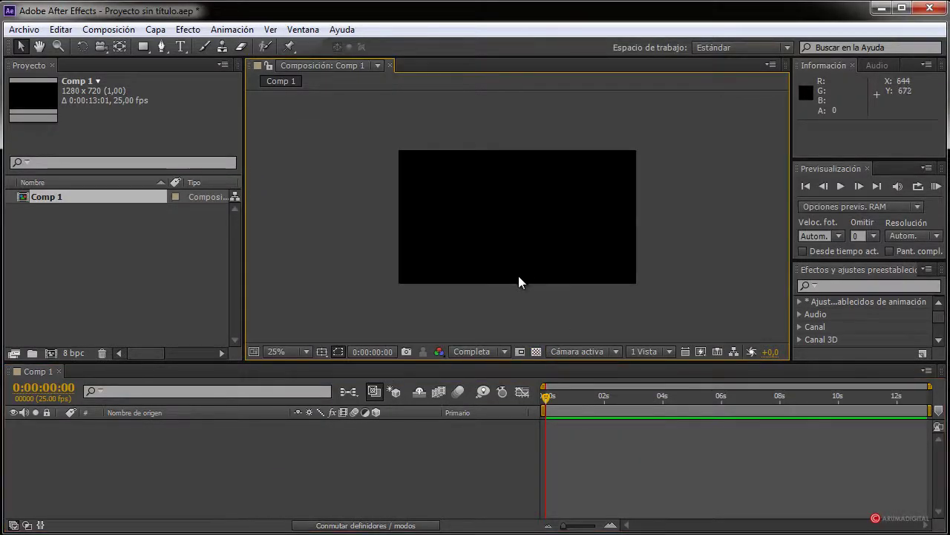
{"action": "scroll", "coordinate": [519, 276], "scroll_direction": "up", "scroll_amount": 1}
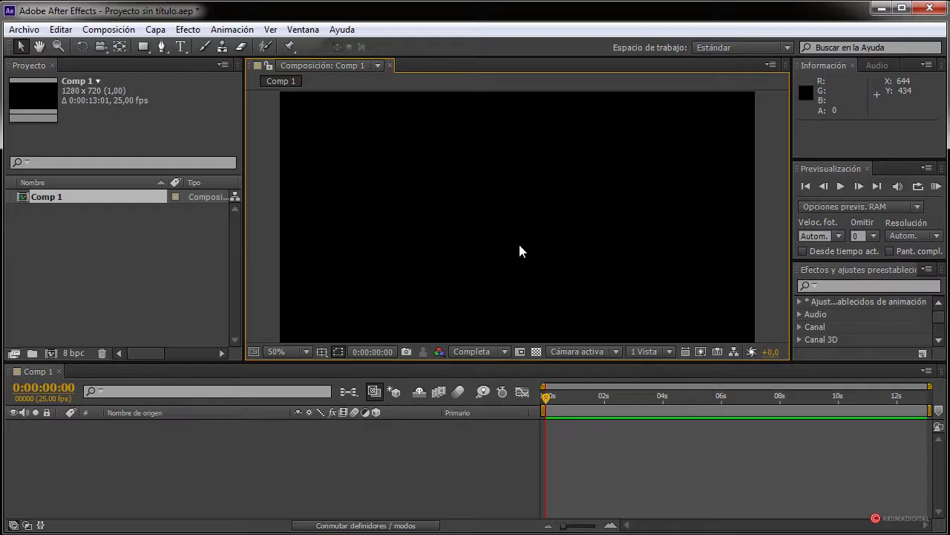
Rename the composition as Fondo in its composition settings
{"action": "left_click", "coordinate": [120, 32]}
{"action": "left_click", "coordinate": [130, 68]}
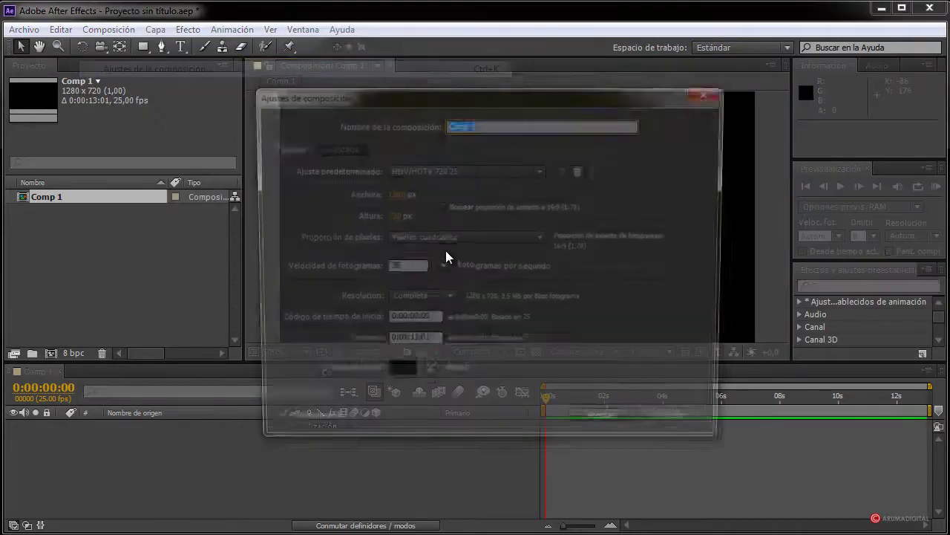
{"action": "type", "text": "Fondo"}
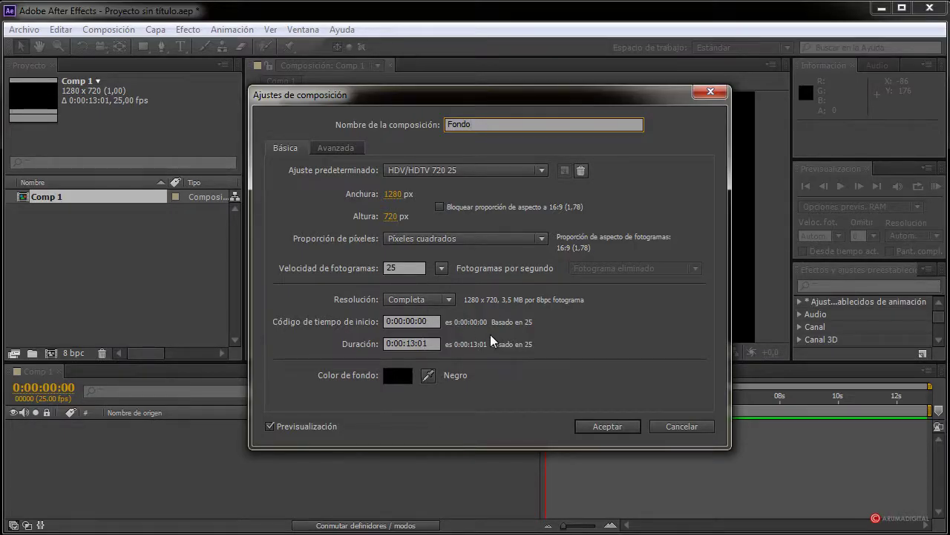
{"action": "left_click", "coordinate": [612, 426]}
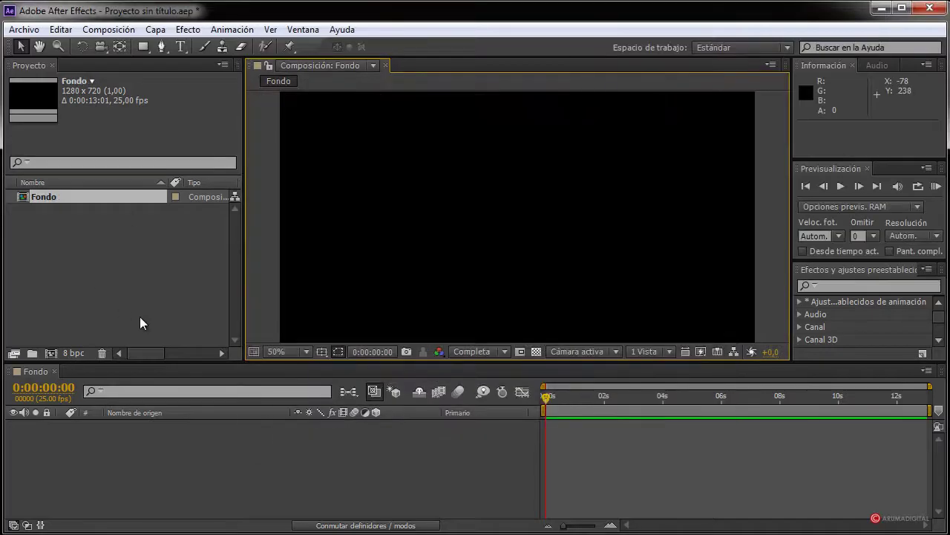
Add a white 1280 × 720 px solid layer to the Fondo composition
{"action": "left_click", "coordinate": [156, 29]}
{"action": "mouse_move", "coordinate": [168, 49]}
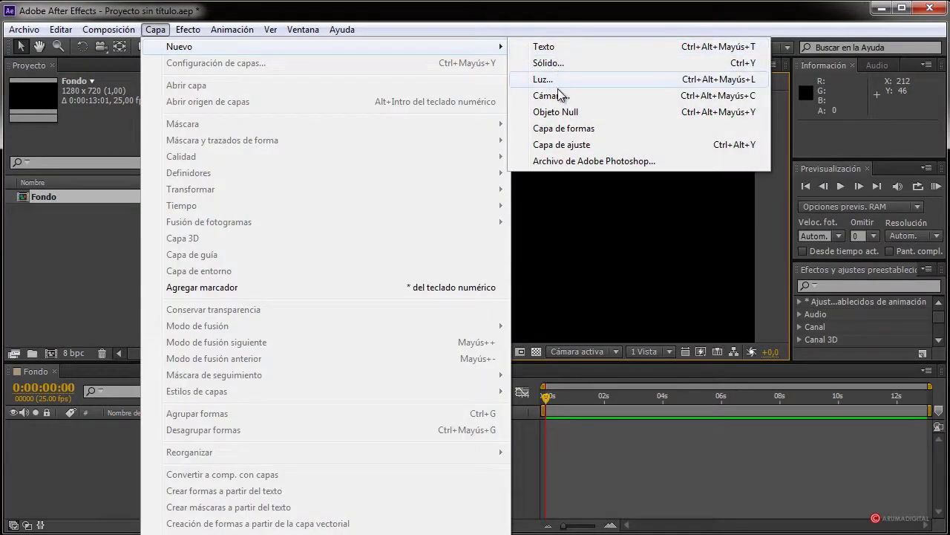
{"action": "left_click", "coordinate": [549, 63]}
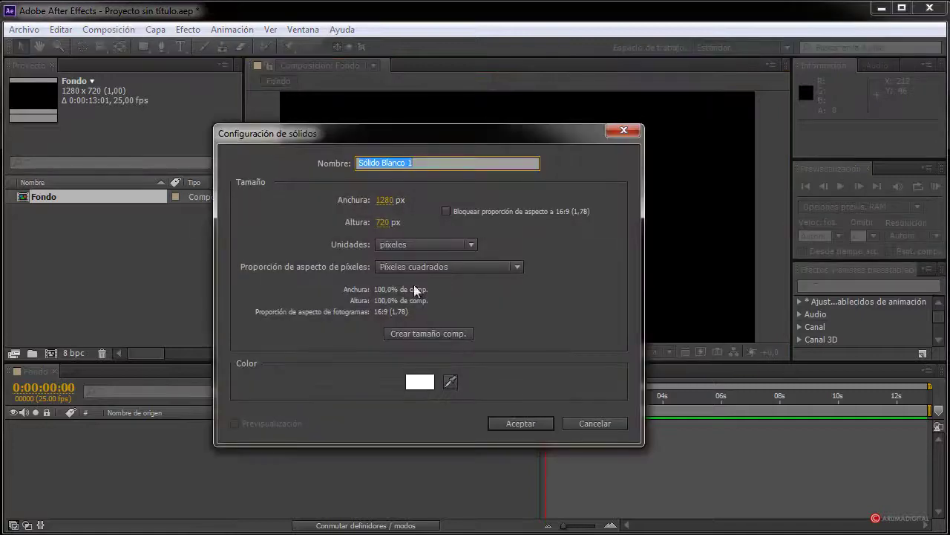
{"action": "left_click", "coordinate": [520, 423]}
Search the effects for "pendiente" and apply the Pendiente effect to the white solid
{"action": "left_click", "coordinate": [840, 286]}
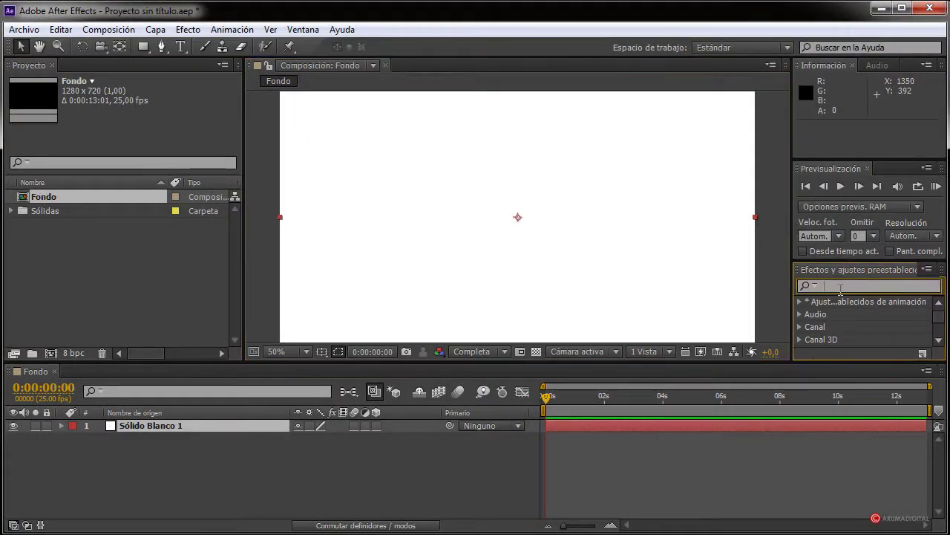
{"action": "type", "text": "pend"}
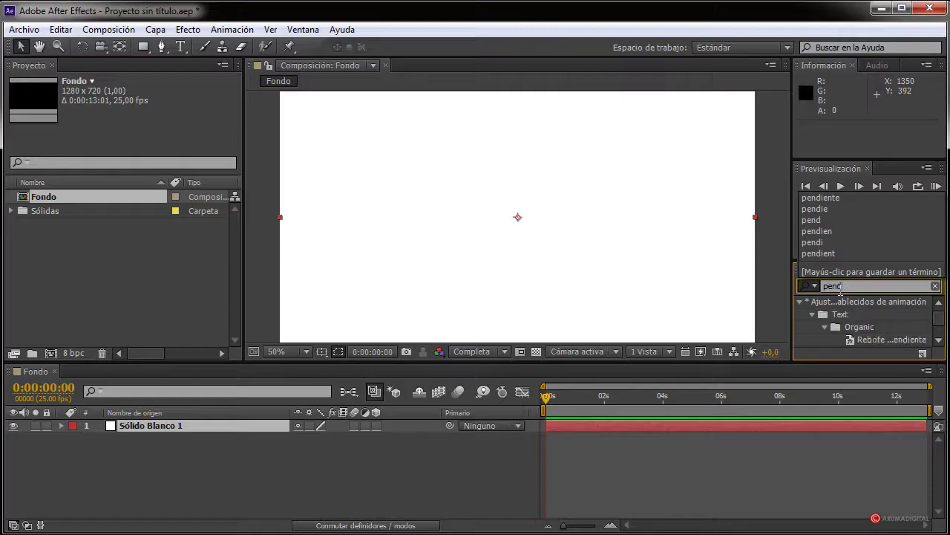
{"action": "type", "text": "iente"}
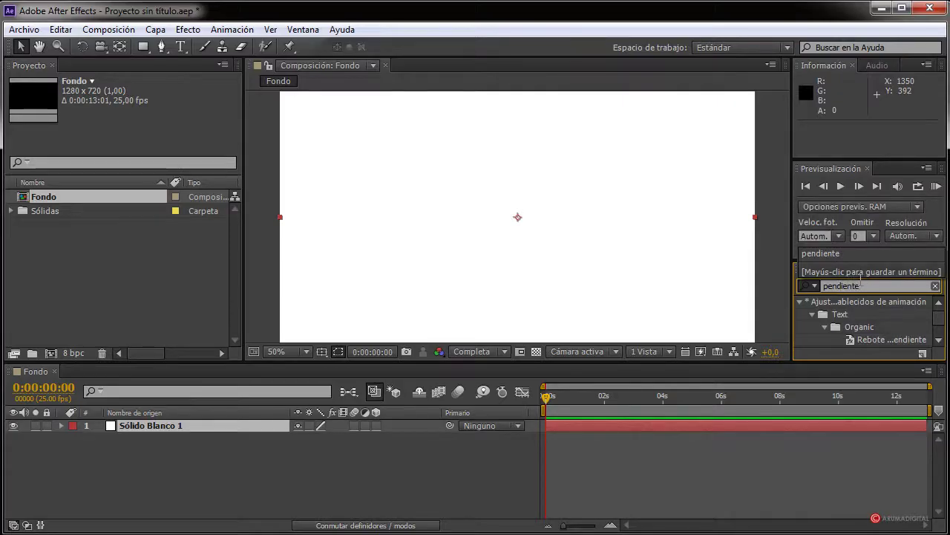
{"action": "key", "text": "Return"}
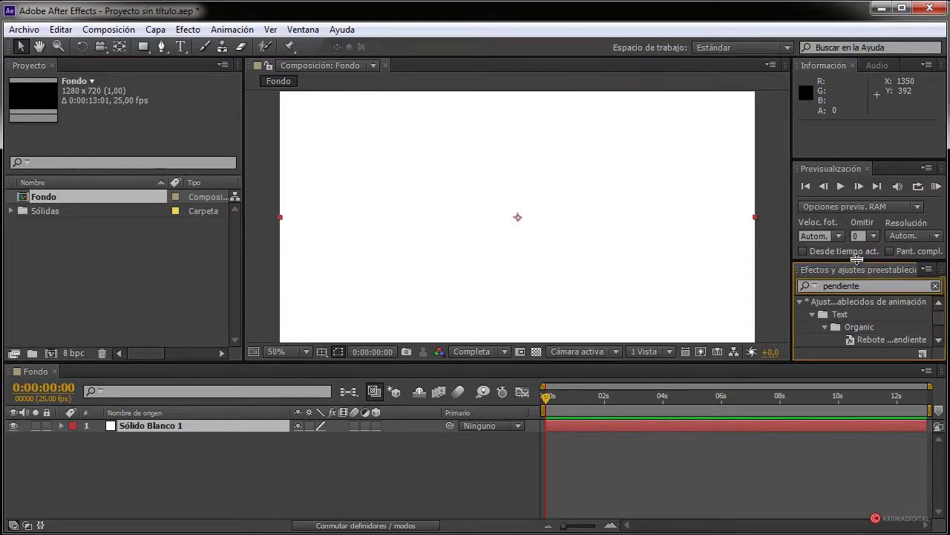
{"action": "left_click_drag", "start_coordinate": [857, 245], "coordinate": [859, 232]}
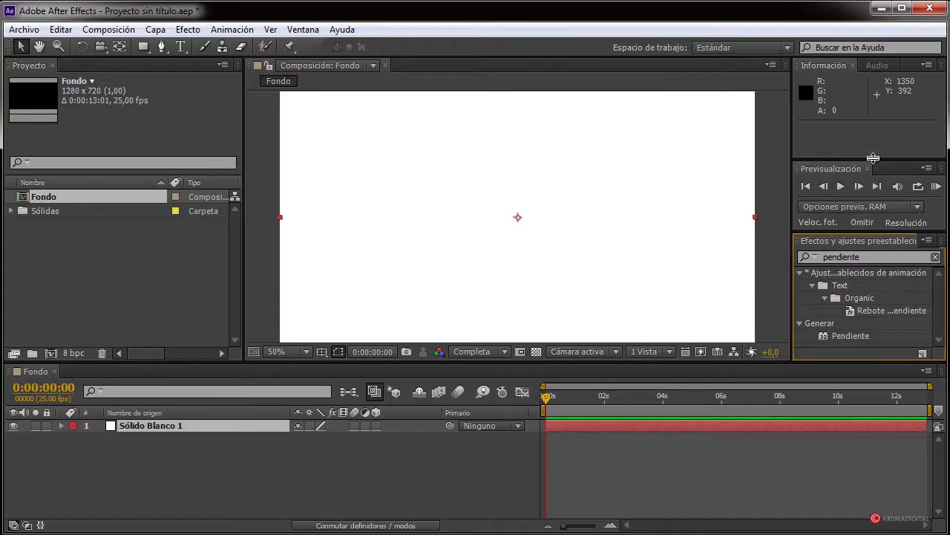
{"action": "left_click_drag", "start_coordinate": [871, 141], "coordinate": [871, 127]}
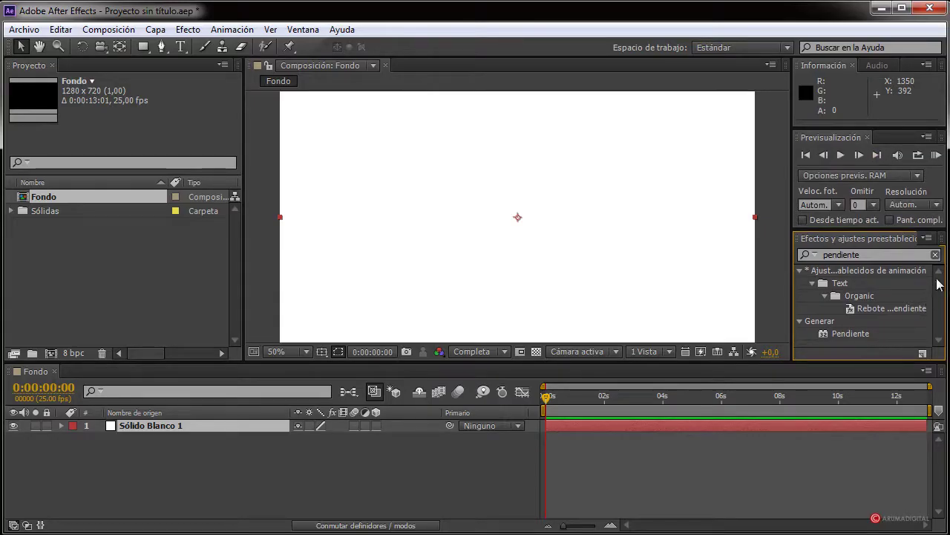
{"action": "left_click", "coordinate": [861, 336]}
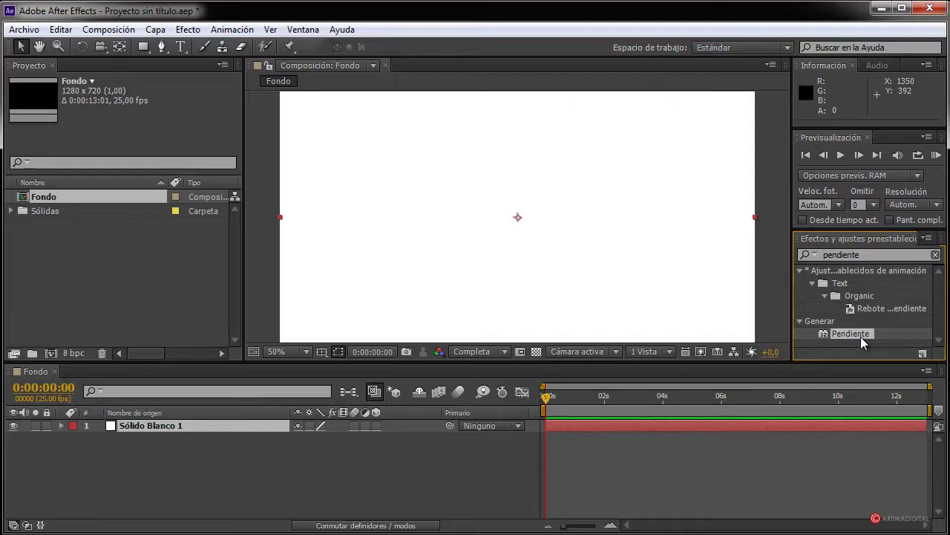
{"action": "left_click_drag", "start_coordinate": [861, 336], "coordinate": [617, 285]}
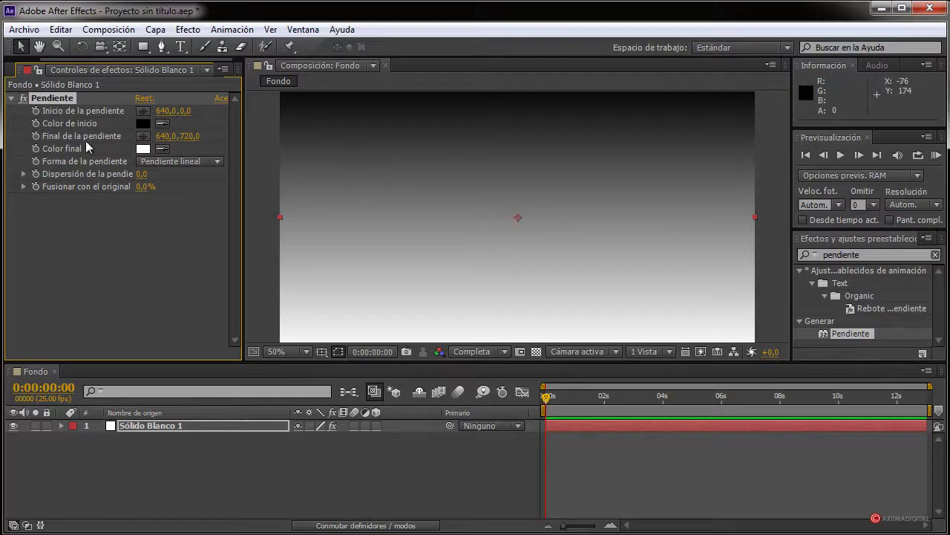
Place the gradient's end point outside the frame at about 1684, 860 and its start point near the frame's centre
{"action": "key", "text": "comma"}
{"action": "key", "text": "comma"}
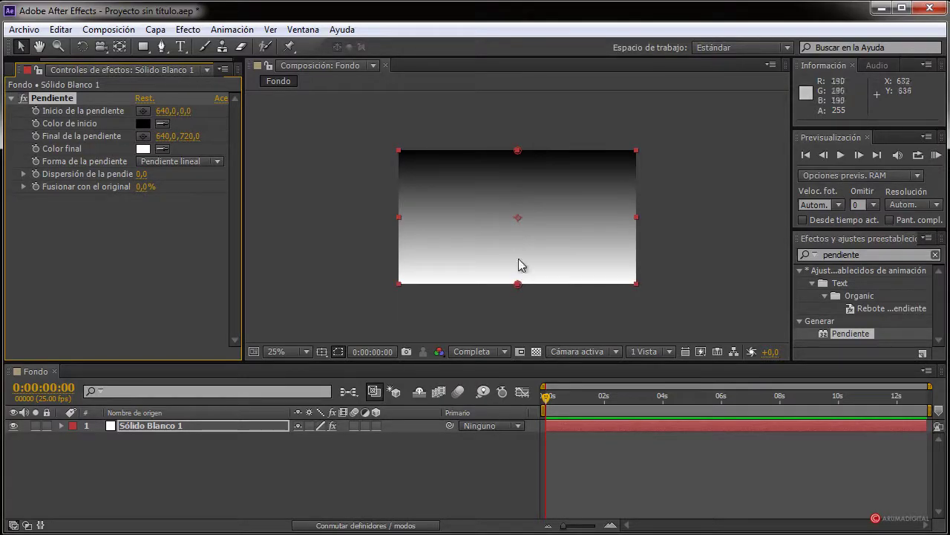
{"action": "left_click_drag", "start_coordinate": [518, 284], "coordinate": [711, 311]}
{"action": "left_click_drag", "start_coordinate": [517, 150], "coordinate": [517, 216]}
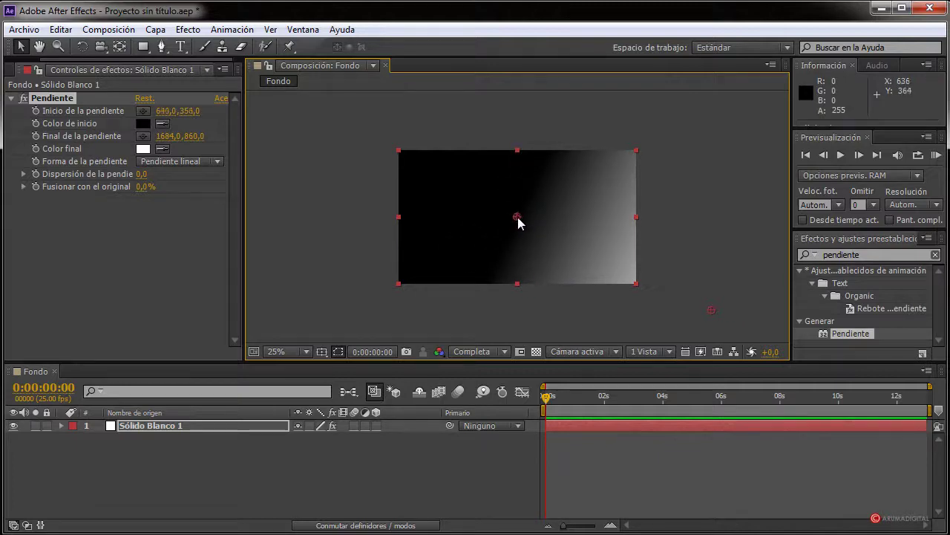
Set the gradient's end color (Color final) to a dark blue, about 1D215E
{"action": "left_click", "coordinate": [142, 148]}
{"action": "left_click_drag", "start_coordinate": [357, 332], "coordinate": [279, 371]}
{"action": "left_click", "coordinate": [309, 312]}
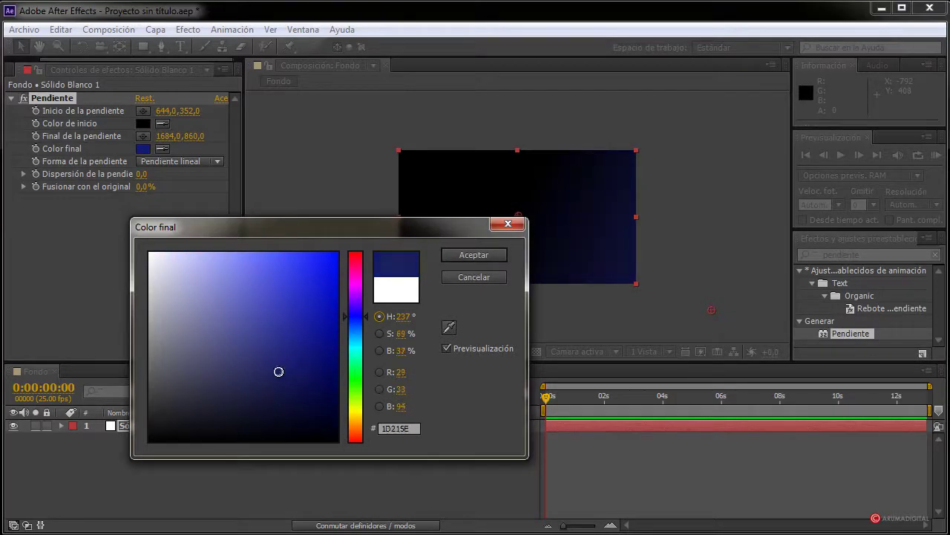
{"action": "left_click", "coordinate": [468, 257]}
Set the gradient's start color (Color de inicio) to light blue 9DB1EA
{"action": "left_click", "coordinate": [144, 124]}
{"action": "left_click", "coordinate": [272, 307]}
{"action": "left_click", "coordinate": [150, 253]}
{"action": "left_click", "coordinate": [355, 324]}
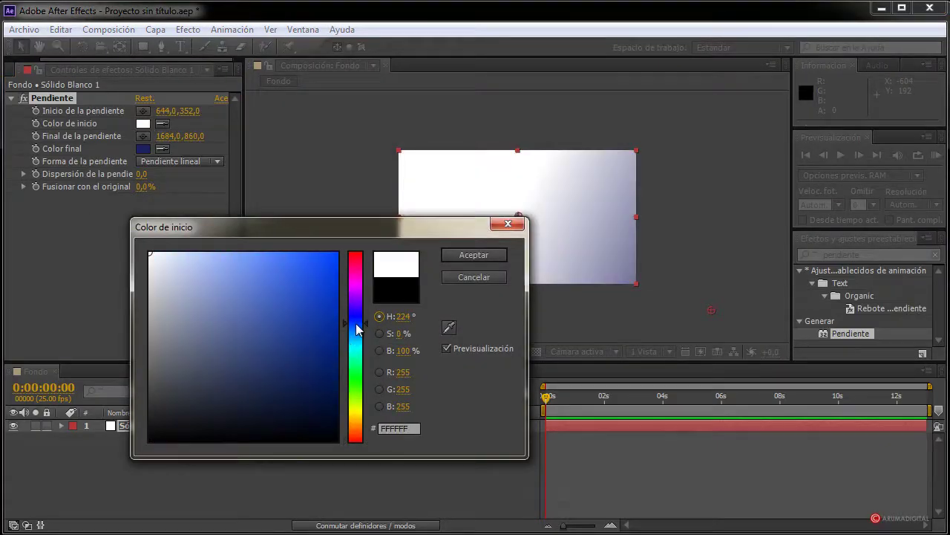
{"action": "left_click", "coordinate": [196, 270]}
{"action": "left_click_drag", "start_coordinate": [196, 270], "coordinate": [210, 267]}
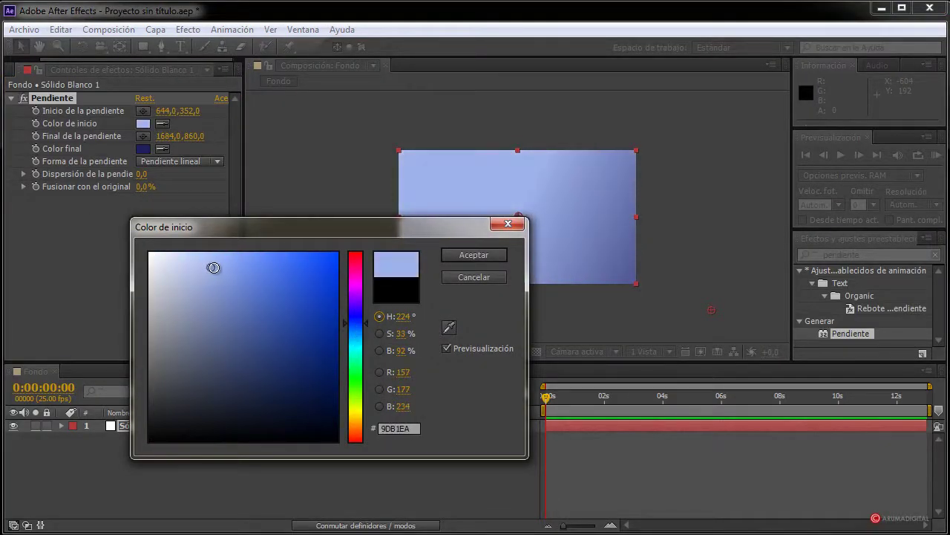
{"action": "left_click", "coordinate": [469, 256]}
Change the gradient's shape to Pendiente radial and raise its start point to about 636, 240
{"action": "key", "text": "period"}
{"action": "key", "text": "comma"}
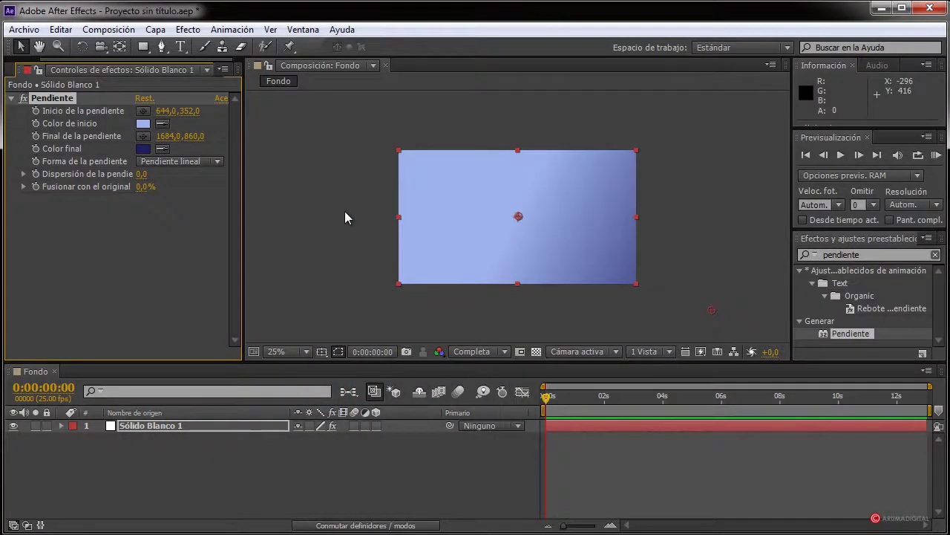
{"action": "left_click", "coordinate": [196, 163]}
{"action": "left_click", "coordinate": [196, 194]}
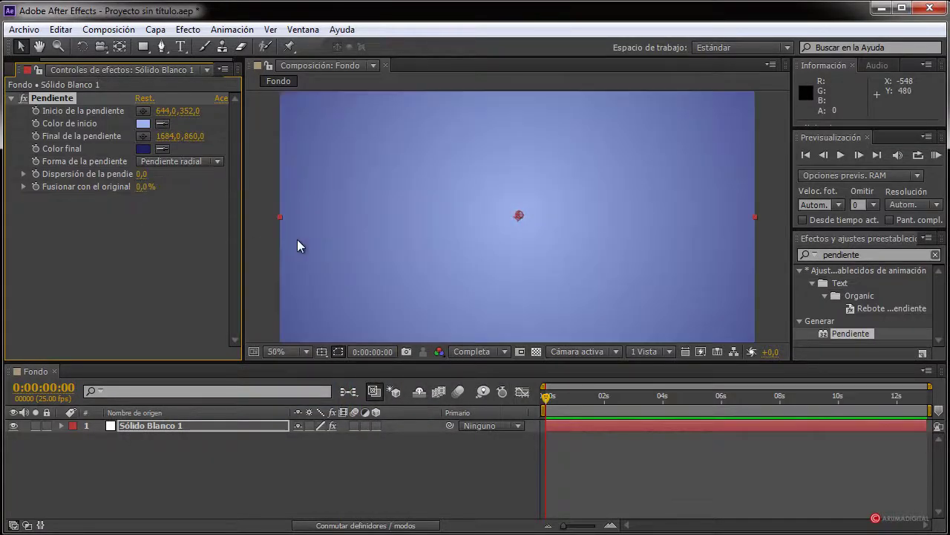
{"action": "left_click_drag", "start_coordinate": [519, 220], "coordinate": [517, 199]}
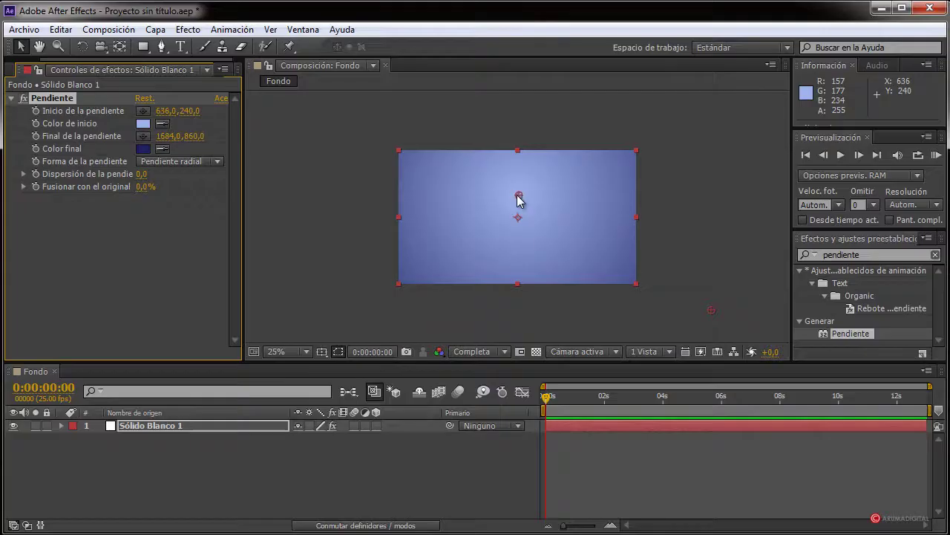
{"action": "left_click", "coordinate": [689, 202]}
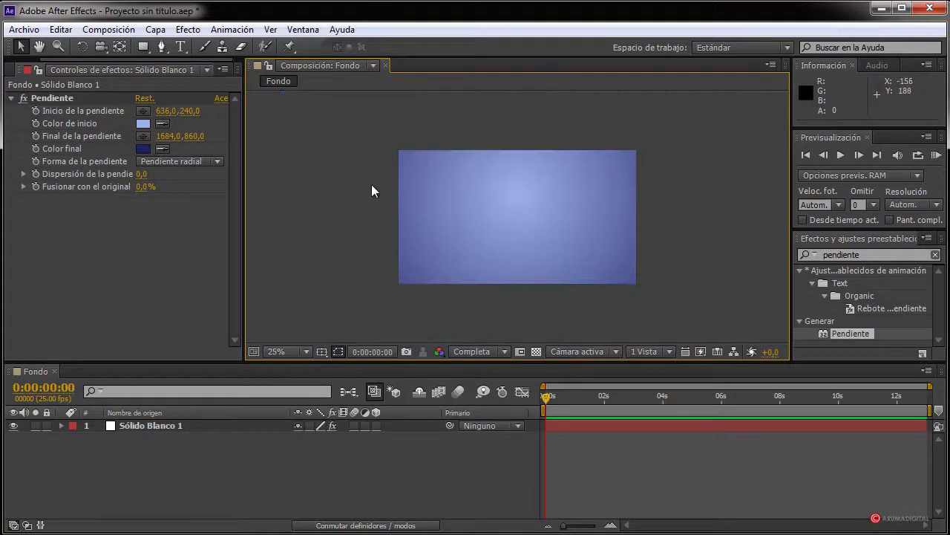
Show the project's item list in place of the solid's effect settings
{"action": "left_click", "coordinate": [11, 103]}
{"action": "left_click", "coordinate": [11, 98]}
{"action": "left_click", "coordinate": [10, 69]}
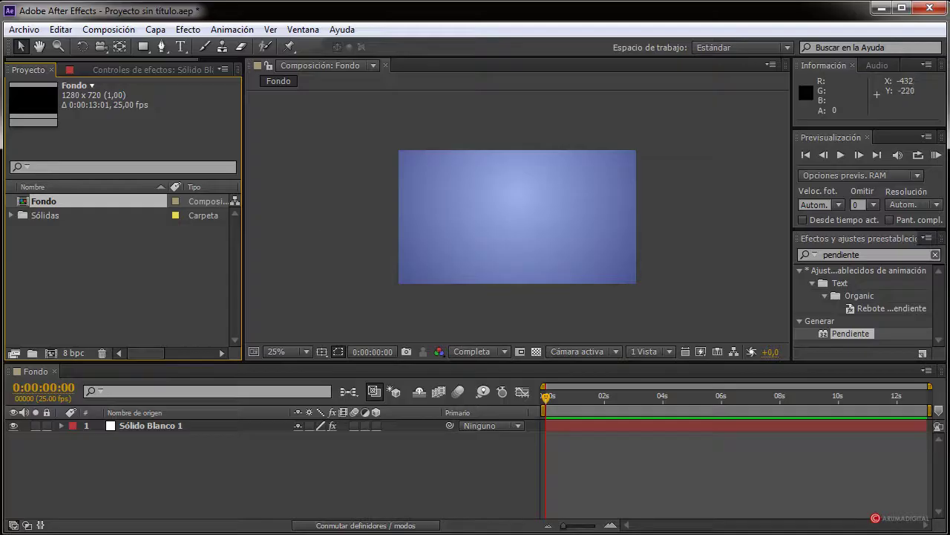
{"action": "key", "text": "period"}
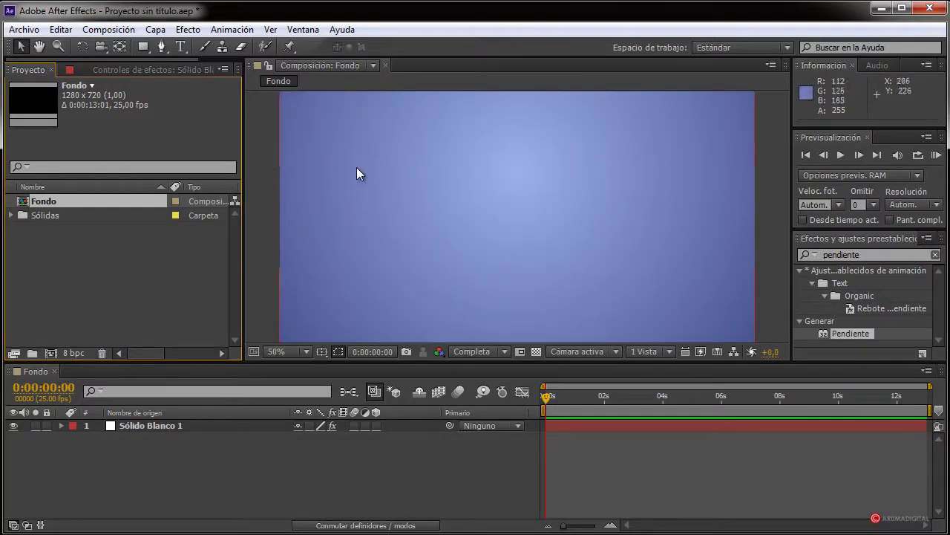
Create a new composition named Cuerpo with a width and height of 500 px
{"action": "left_click", "coordinate": [109, 29]}
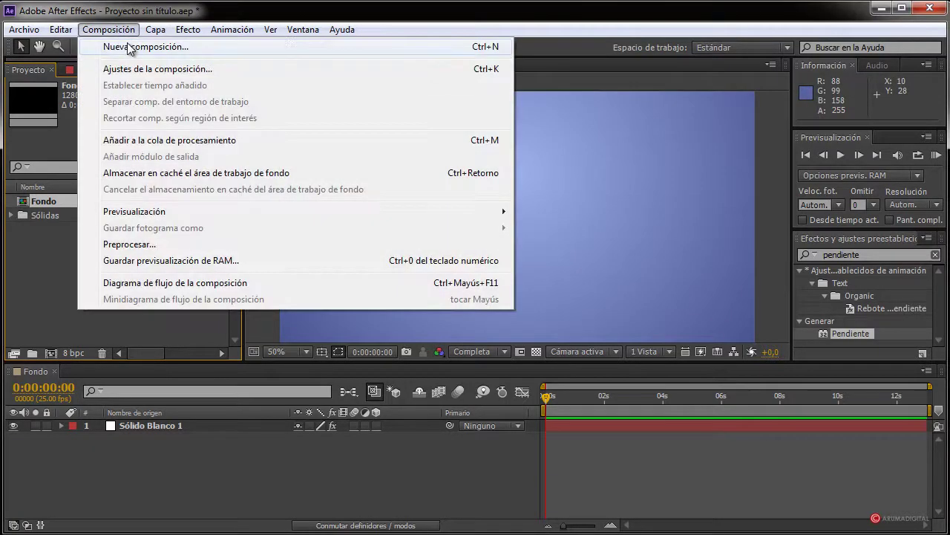
{"action": "left_click", "coordinate": [123, 45]}
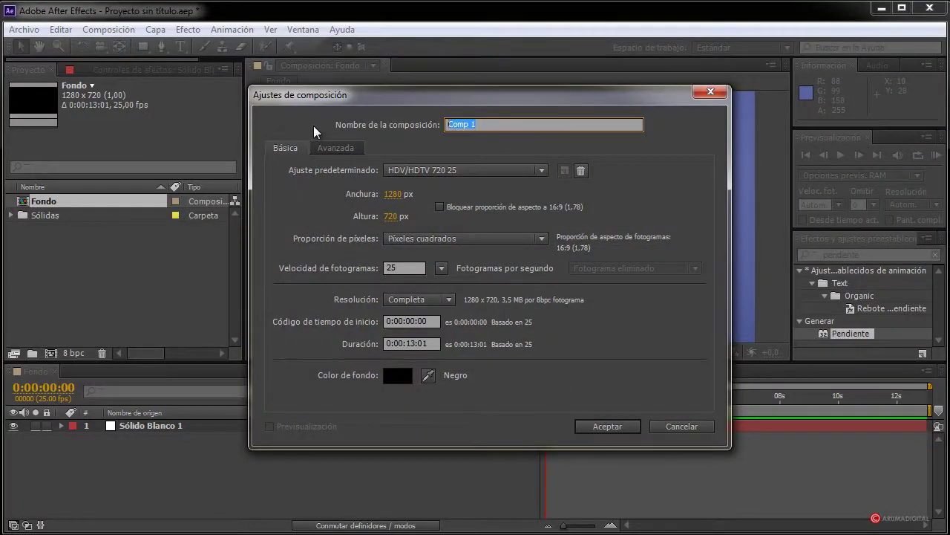
{"action": "type", "text": "Cuerpo"}
{"action": "left_click", "coordinate": [393, 193]}
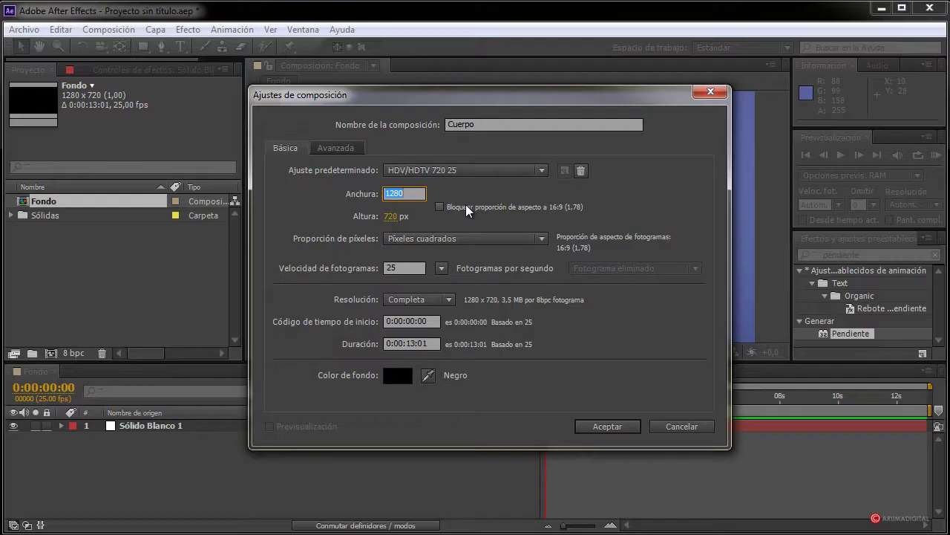
{"action": "type", "text": "500"}
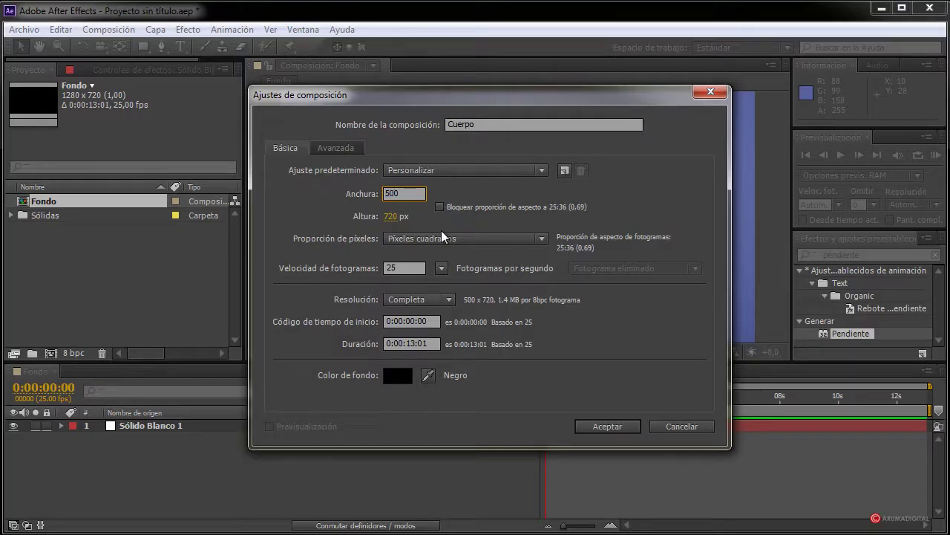
{"action": "left_click", "coordinate": [389, 216]}
{"action": "type", "text": "500"}
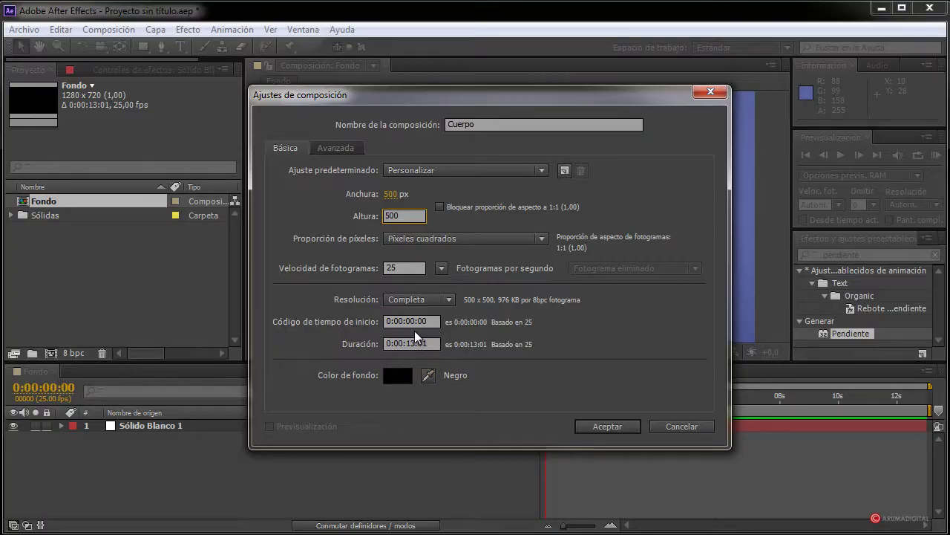
{"action": "left_click", "coordinate": [604, 427]}
{"action": "key", "text": "slash"}
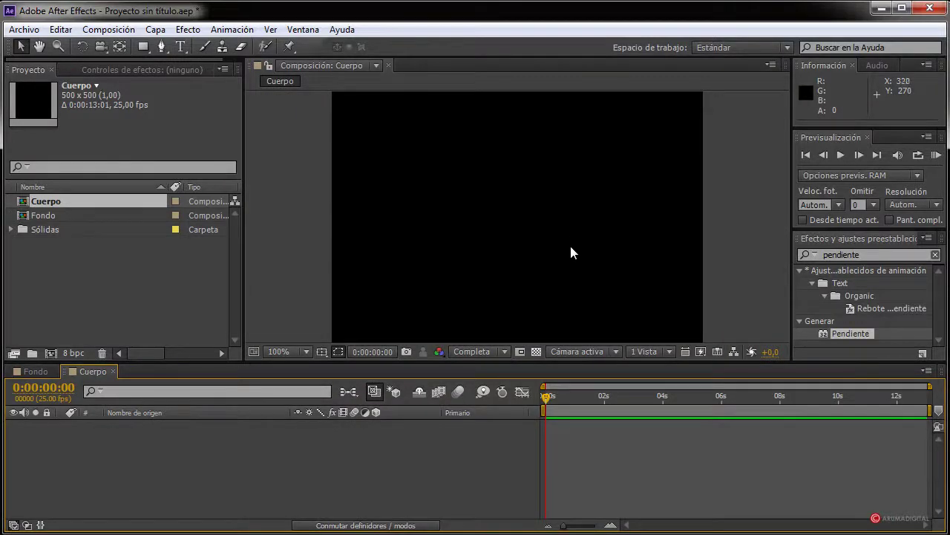
Clear the search term from the effects and presets list
{"action": "left_click", "coordinate": [865, 255]}
{"action": "key", "text": "ctrl+a"}
{"action": "key", "text": "BackSpace"}
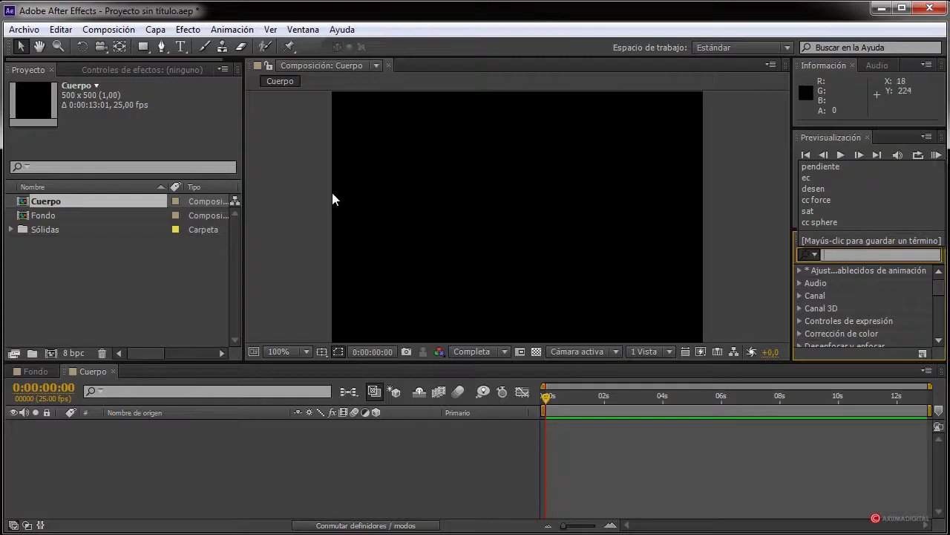
{"action": "left_click", "coordinate": [567, 112]}
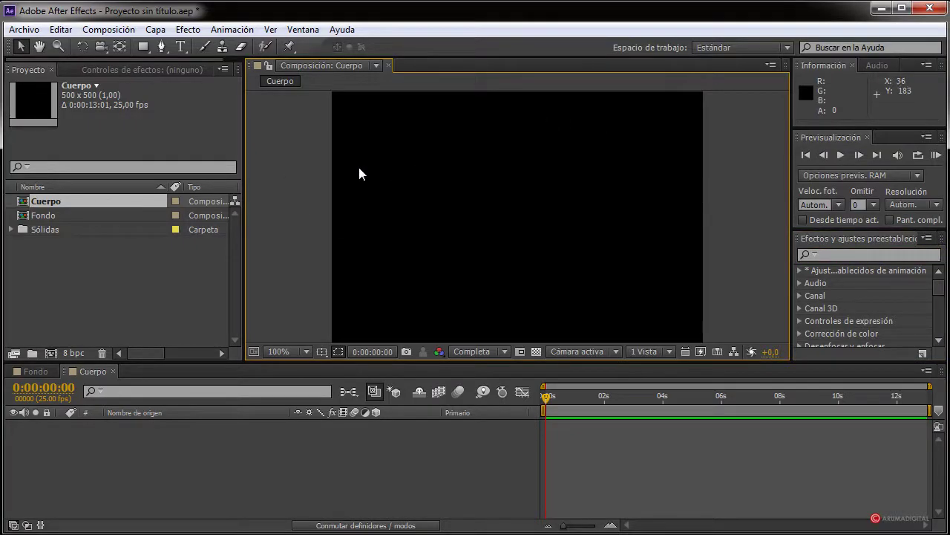
Add a white 500 × 500 px solid layer to the Cuerpo composition
{"action": "left_click", "coordinate": [153, 29]}
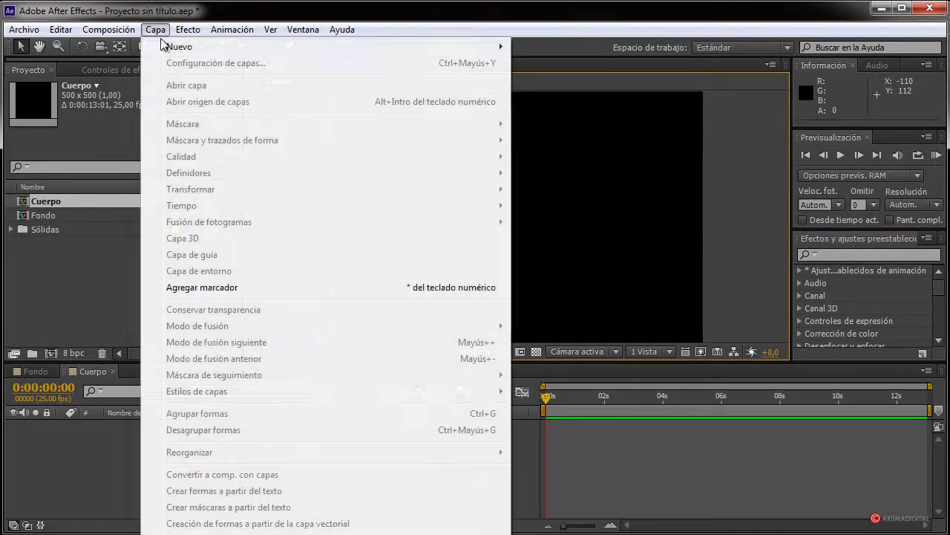
{"action": "mouse_move", "coordinate": [181, 46]}
{"action": "left_click", "coordinate": [567, 64]}
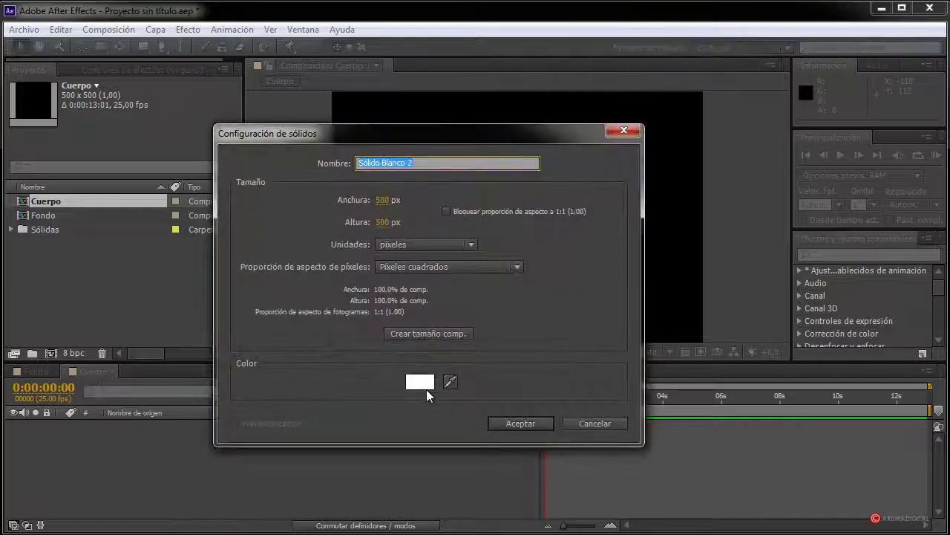
{"action": "left_click", "coordinate": [507, 420]}
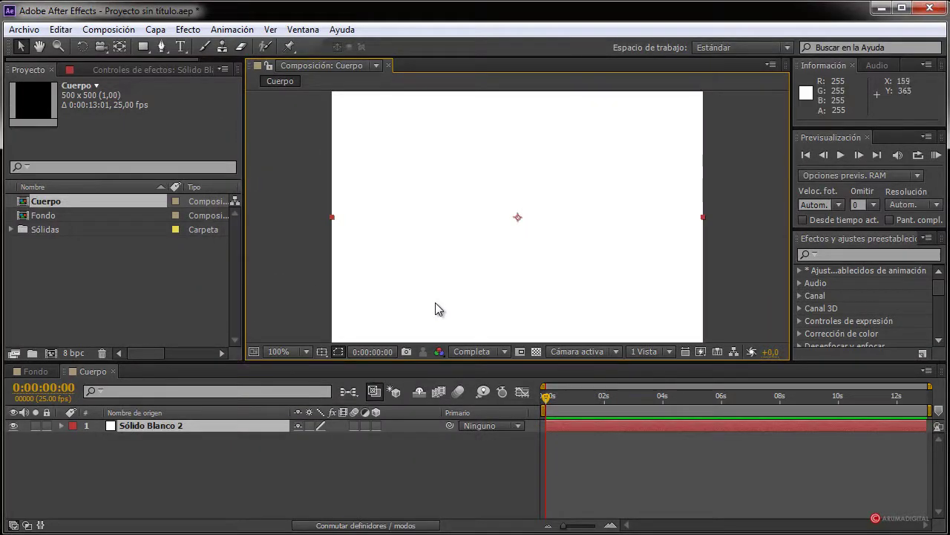
Activate the Brush tool and open the white solid in its own layer view, with its effect controls shown
{"action": "key", "text": "slash"}
{"action": "left_click", "coordinate": [205, 47]}
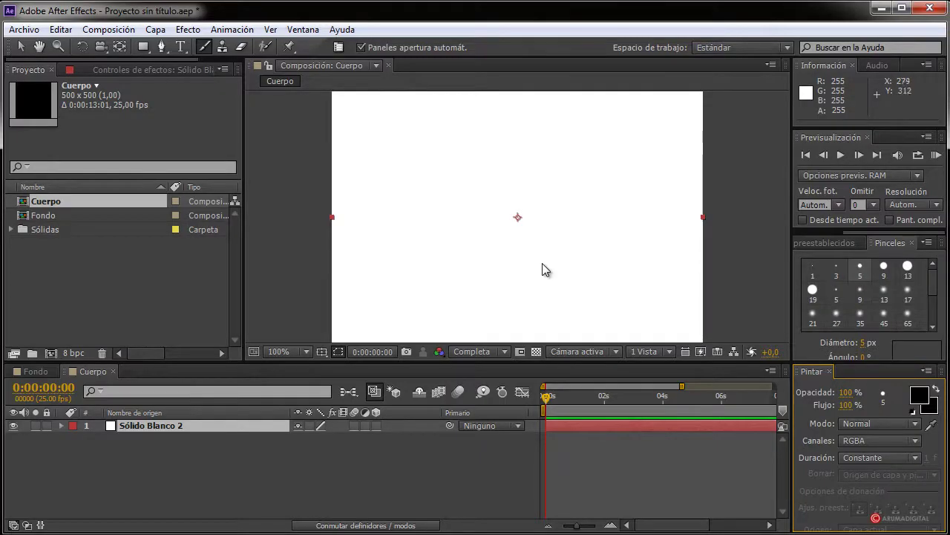
{"action": "key", "text": "comma"}
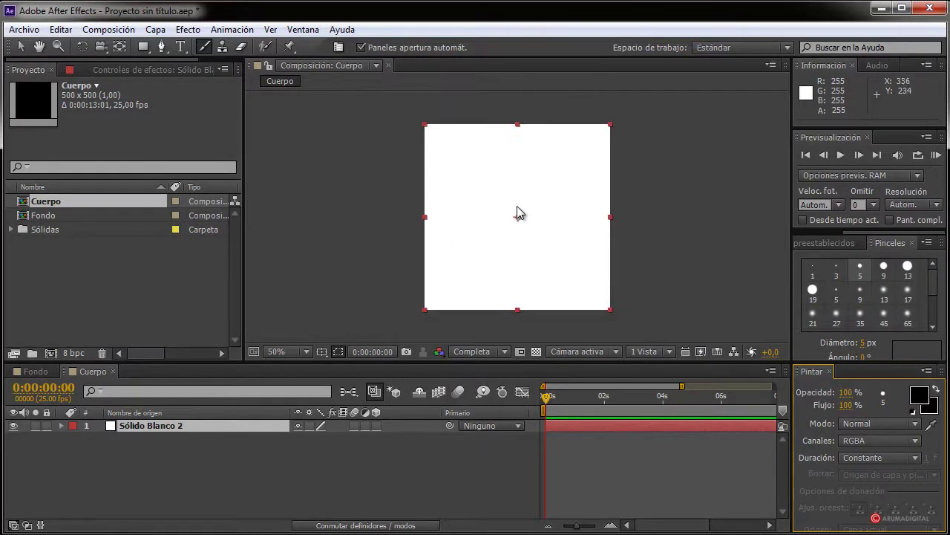
{"action": "double_click", "coordinate": [474, 190]}
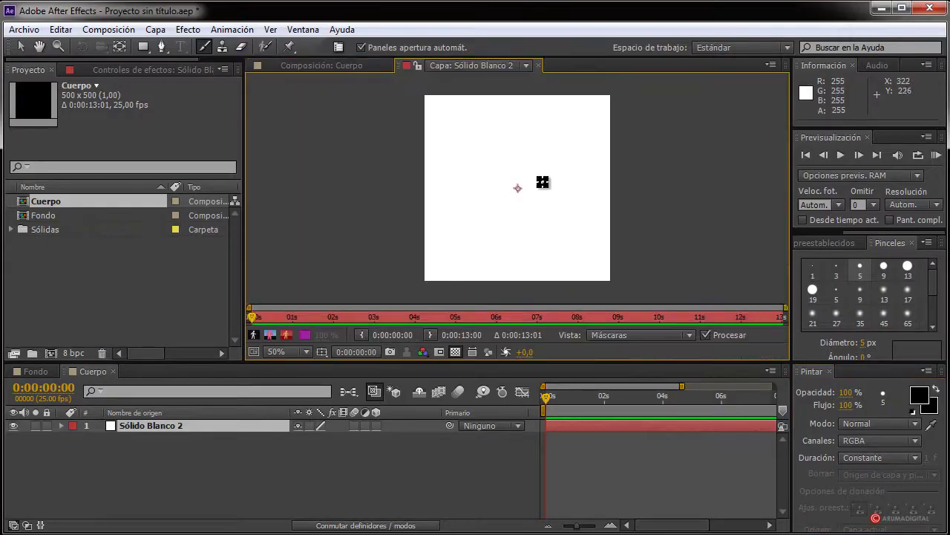
{"action": "key", "text": "period"}
{"action": "key", "text": "comma"}
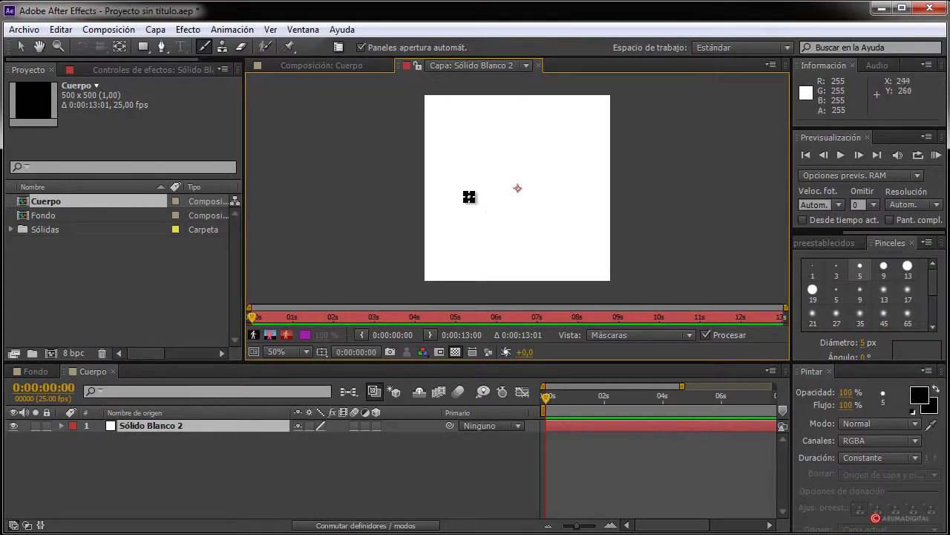
{"action": "key", "text": "period"}
{"action": "key", "text": "comma"}
{"action": "key", "text": "period"}
{"action": "left_click", "coordinate": [170, 70]}
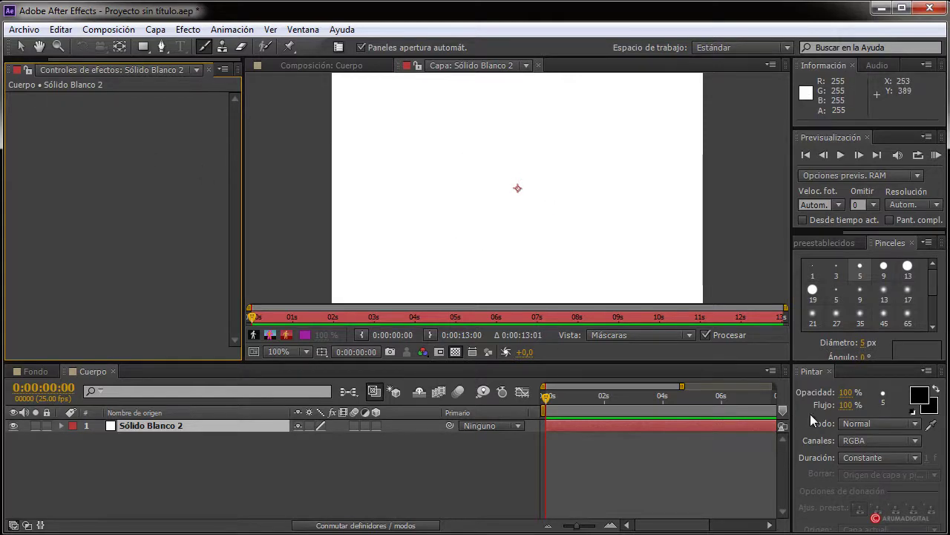
Examine the brush's blend mode, preset tips and channel options
{"action": "left_click", "coordinate": [869, 428]}
{"action": "left_click", "coordinate": [866, 424]}
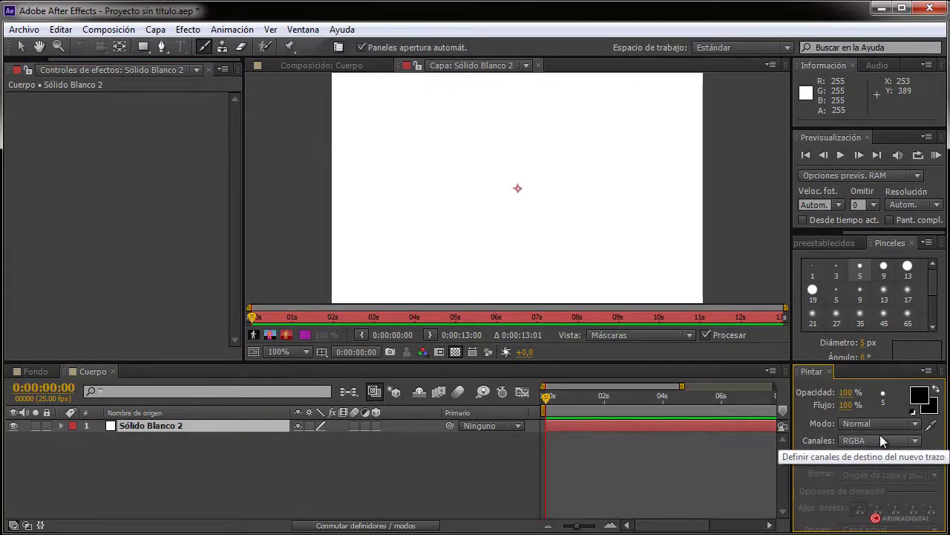
{"action": "left_click", "coordinate": [938, 289]}
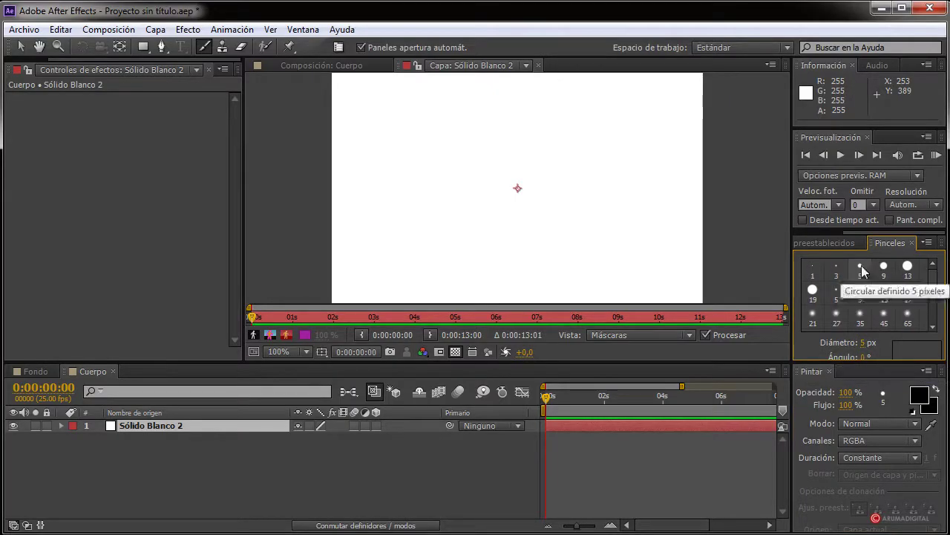
{"action": "left_click_drag", "start_coordinate": [853, 127], "coordinate": [852, 120]}
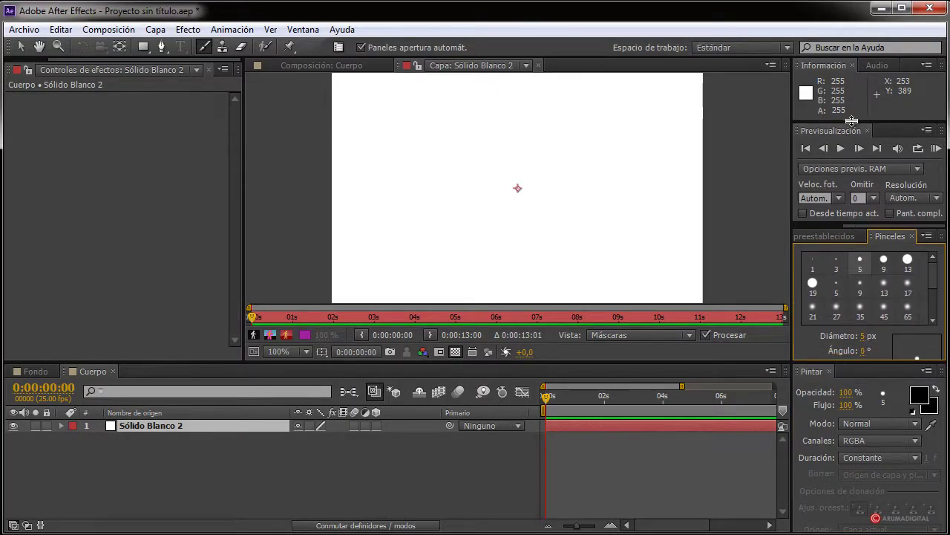
{"action": "left_click", "coordinate": [853, 440]}
{"action": "left_click", "coordinate": [861, 443]}
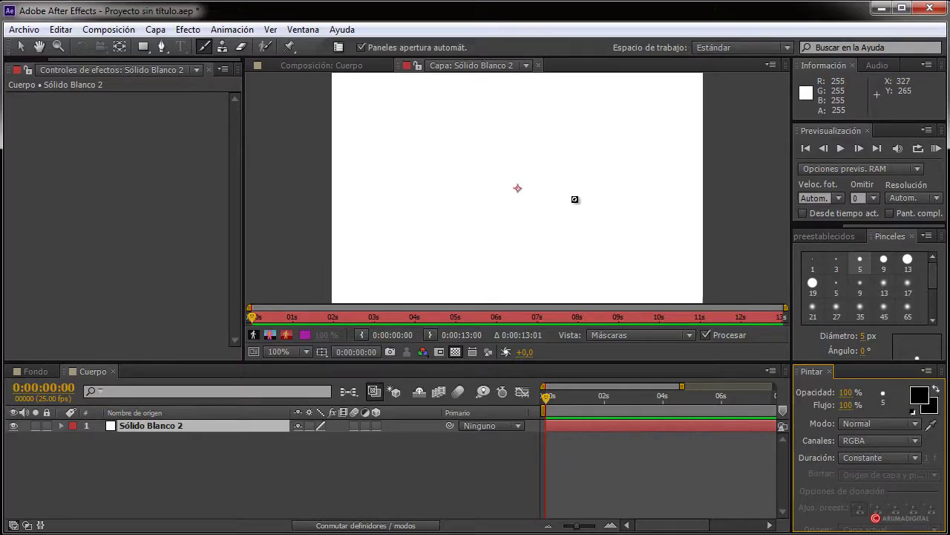
Set the brush diameter to 45 px and enlarge the area showing the brush settings
{"action": "key", "text": "space"}
{"action": "left_click_drag", "start_coordinate": [562, 216], "coordinate": [562, 145]}
{"action": "key", "text": "comma"}
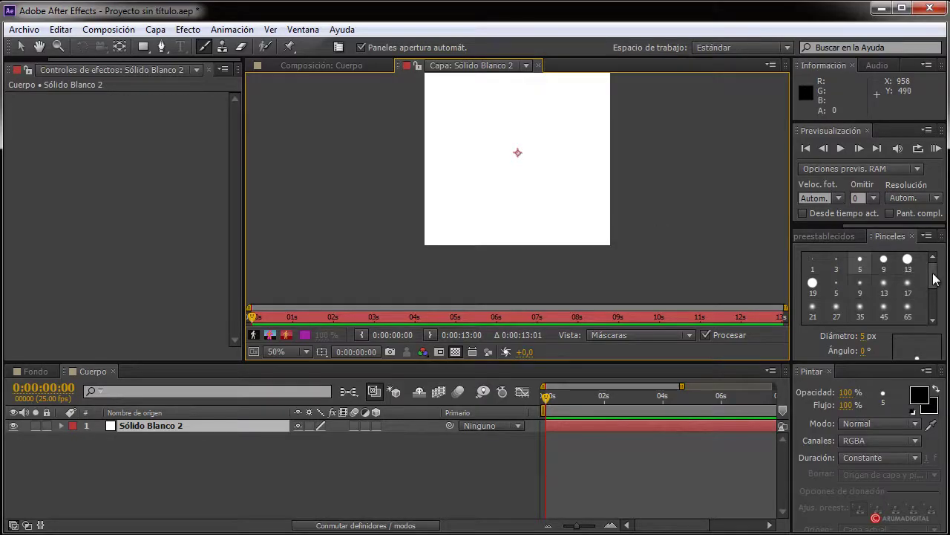
{"action": "left_click_drag", "start_coordinate": [866, 336], "coordinate": [886, 336]}
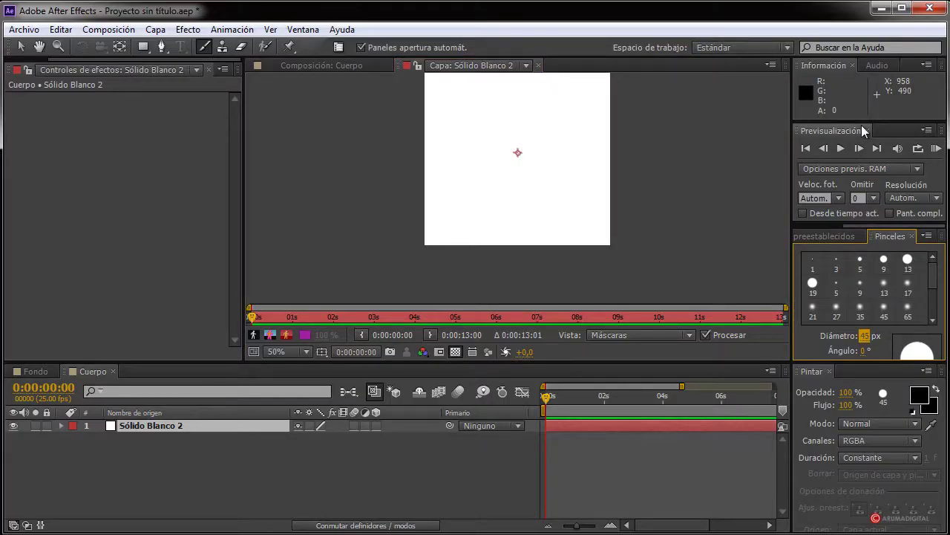
{"action": "left_click_drag", "start_coordinate": [863, 121], "coordinate": [864, 107]}
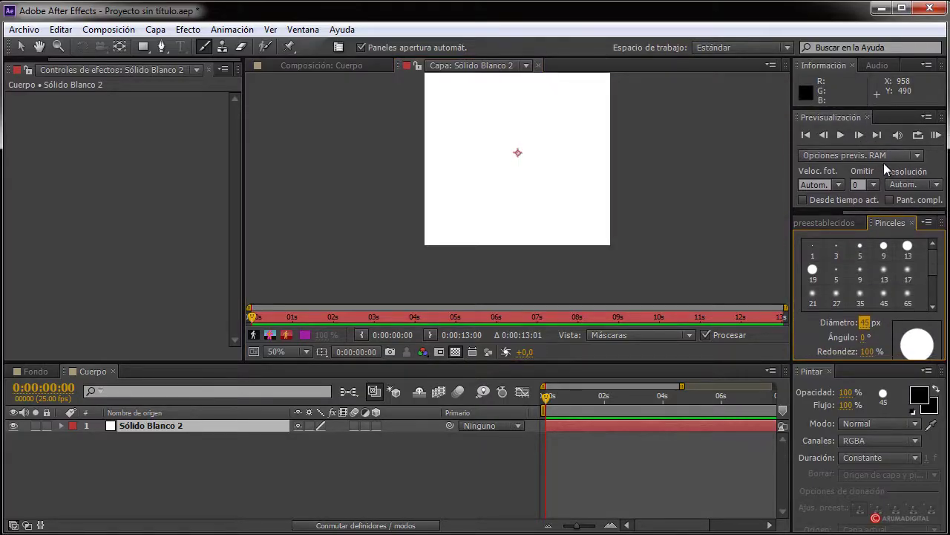
{"action": "left_click_drag", "start_coordinate": [838, 209], "coordinate": [838, 190]}
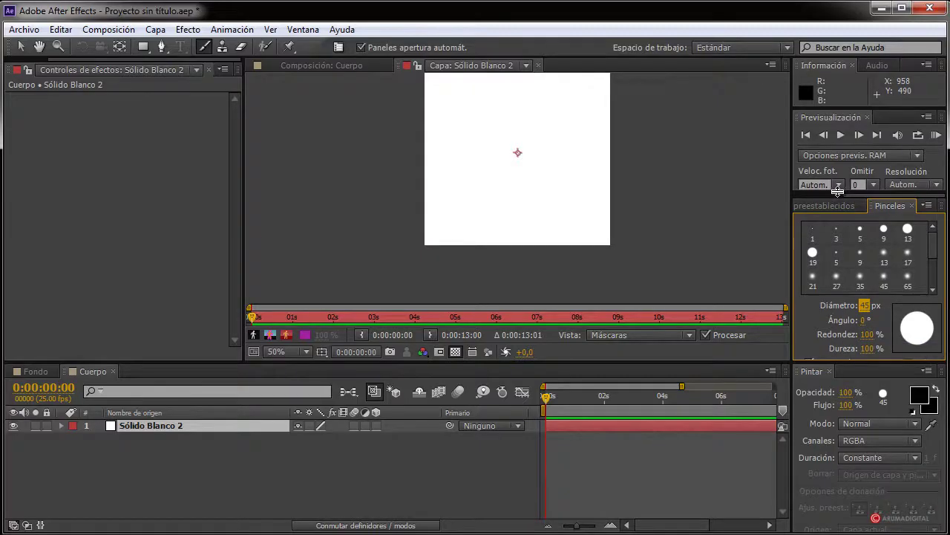
{"action": "key", "text": "period"}
{"action": "key", "text": "comma"}
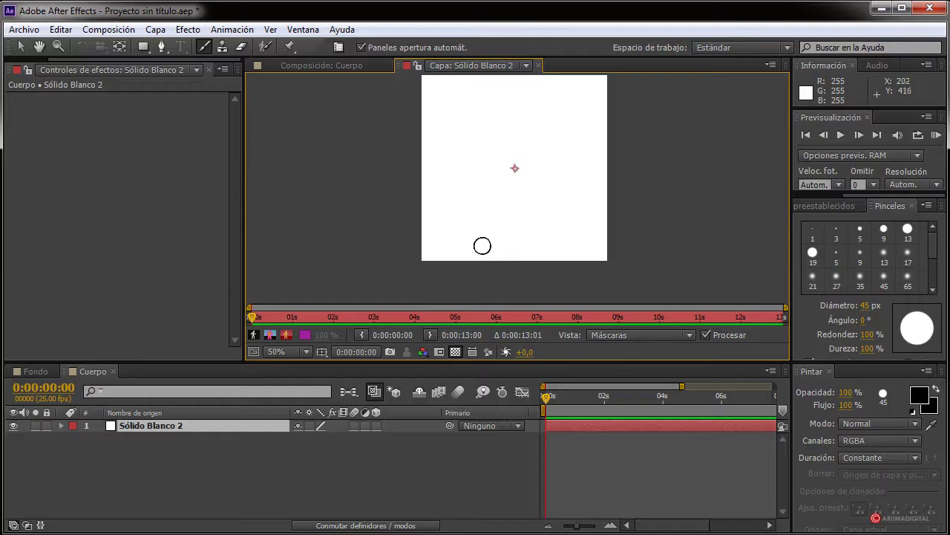
Set the brush's foreground color to dark green 387960
{"action": "left_click", "coordinate": [919, 393]}
{"action": "left_click_drag", "start_coordinate": [356, 333], "coordinate": [361, 357]}
{"action": "left_click_drag", "start_coordinate": [268, 359], "coordinate": [247, 352]}
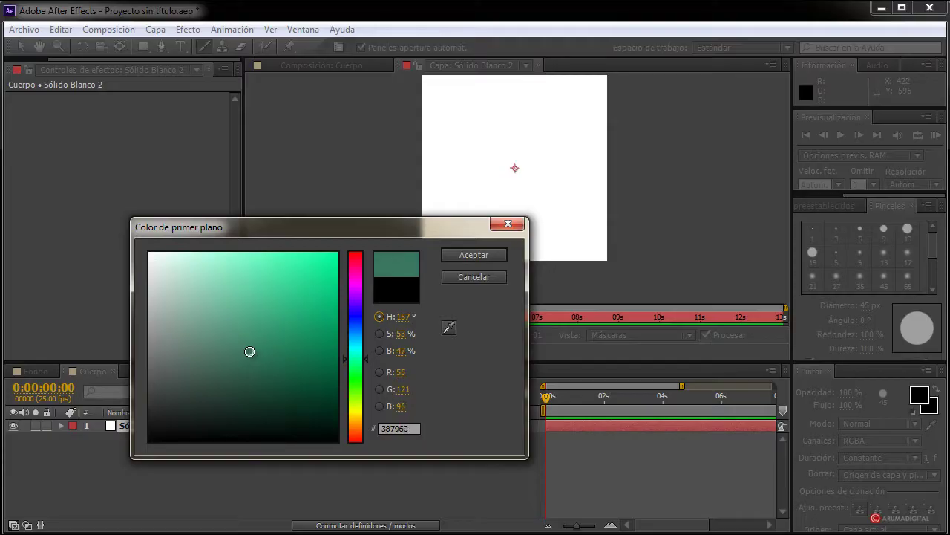
{"action": "left_click", "coordinate": [454, 255]}
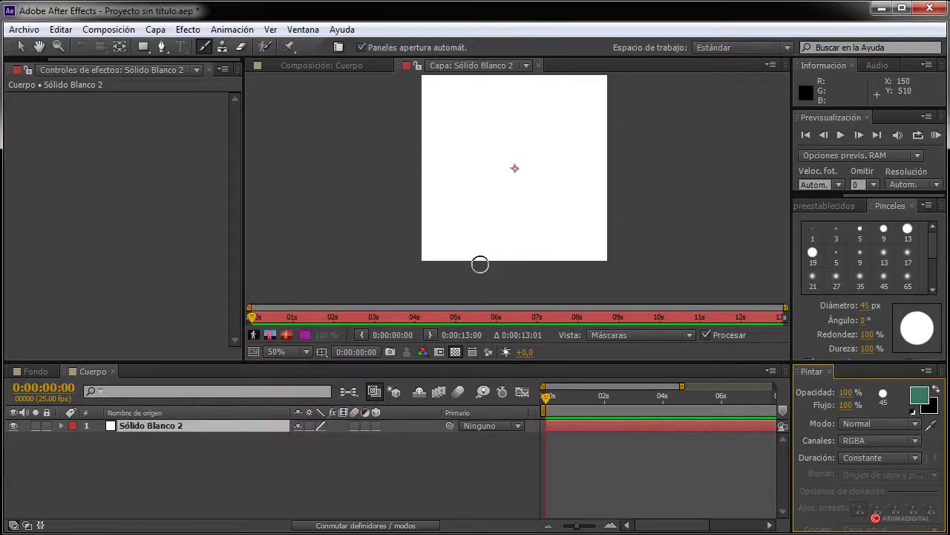
Paint a filled, round-topped green body rising from the solid's lower edge and smooth out its sides
{"action": "mouse_move", "coordinate": [479, 264]}
{"action": "left_mouse_down"}
{"action": "mouse_move", "coordinate": [492, 159]}
{"action": "mouse_move", "coordinate": [508, 146]}
{"action": "mouse_move", "coordinate": [530, 157]}
{"action": "mouse_move", "coordinate": [541, 248]}
{"action": "mouse_move", "coordinate": [554, 257]}
{"action": "mouse_move", "coordinate": [545, 184]}
{"action": "mouse_move", "coordinate": [523, 147]}
{"action": "mouse_move", "coordinate": [556, 195]}
{"action": "mouse_move", "coordinate": [556, 252]}
{"action": "mouse_move", "coordinate": [552, 185]}
{"action": "mouse_move", "coordinate": [559, 251]}
{"action": "left_mouse_up"}
{"action": "mouse_move", "coordinate": [535, 162]}
{"action": "left_mouse_down"}
{"action": "mouse_move", "coordinate": [509, 153]}
{"action": "mouse_move", "coordinate": [492, 173]}
{"action": "mouse_move", "coordinate": [509, 149]}
{"action": "mouse_move", "coordinate": [477, 160]}
{"action": "mouse_move", "coordinate": [468, 229]}
{"action": "left_mouse_up"}
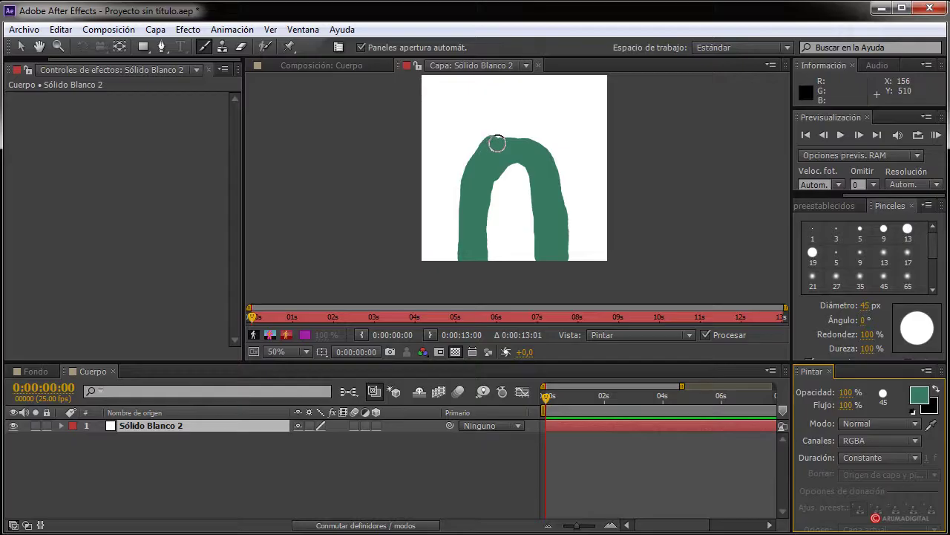
{"action": "mouse_move", "coordinate": [531, 146]}
{"action": "left_mouse_down"}
{"action": "mouse_move", "coordinate": [509, 178]}
{"action": "mouse_move", "coordinate": [535, 240]}
{"action": "mouse_move", "coordinate": [499, 189]}
{"action": "mouse_move", "coordinate": [482, 219]}
{"action": "left_mouse_up"}
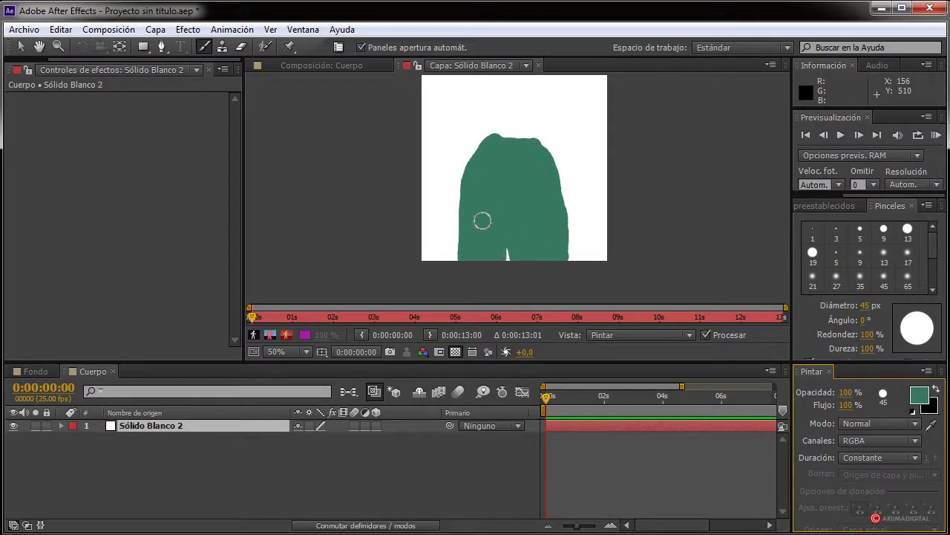
{"action": "left_click_drag", "start_coordinate": [615, 170], "coordinate": [615, 197]}
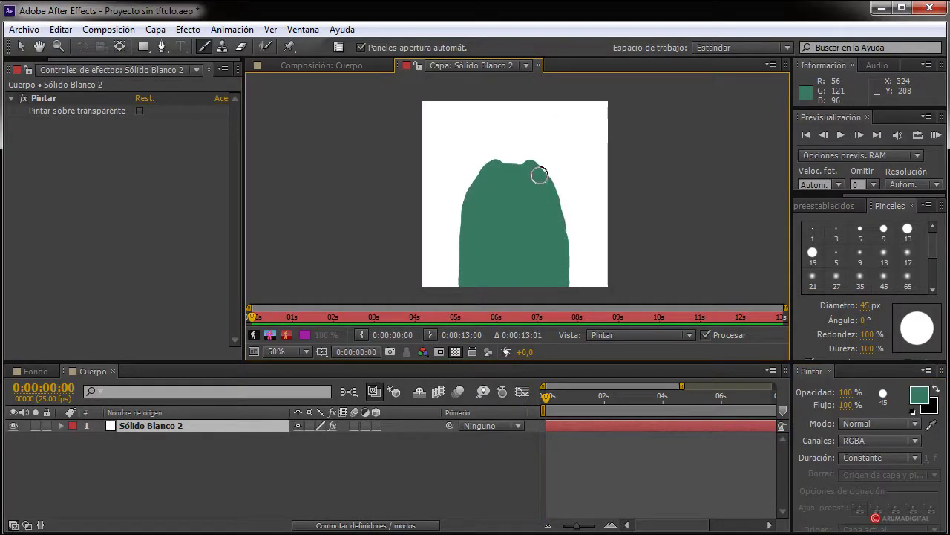
{"action": "left_click_drag", "start_coordinate": [548, 182], "coordinate": [560, 272]}
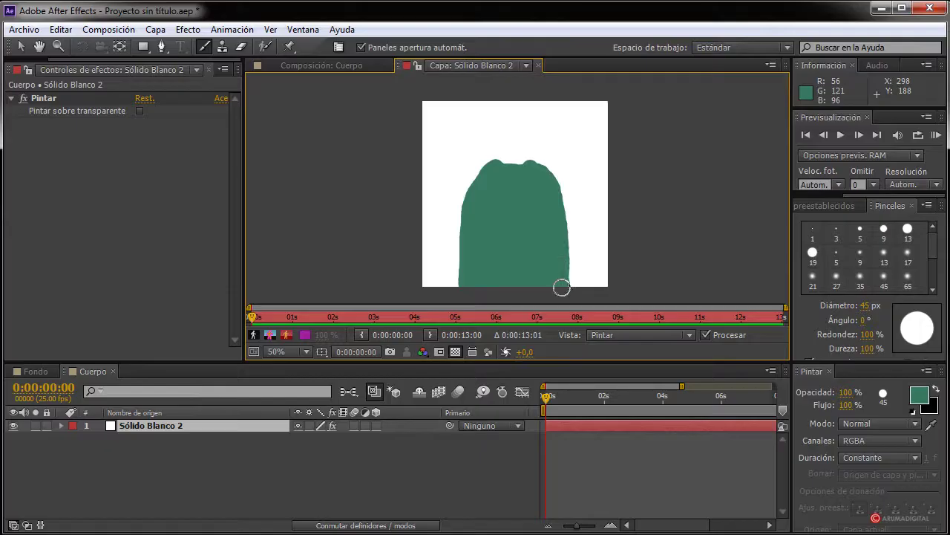
{"action": "left_click_drag", "start_coordinate": [488, 171], "coordinate": [472, 192]}
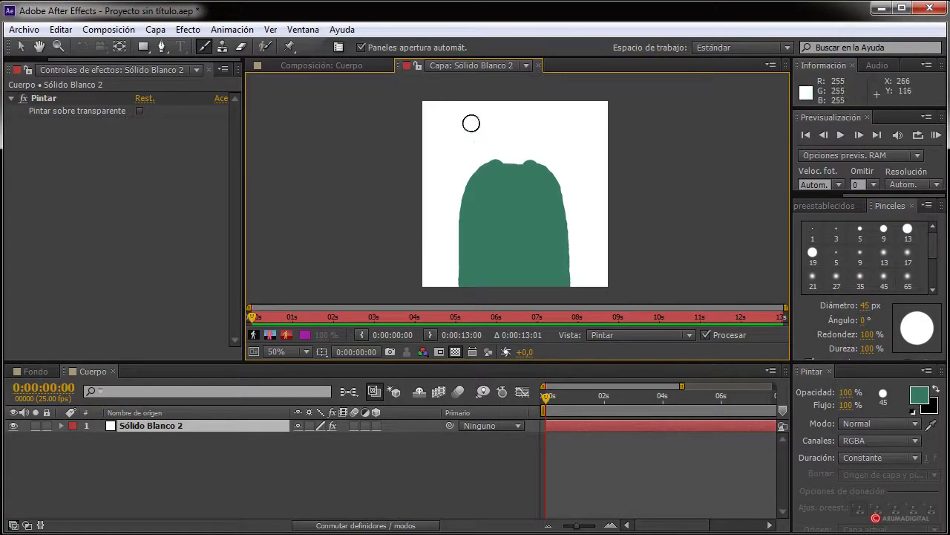
Switch to the Eraser with a 30 px diameter and 100% hardness, keeping the erase mode Origen de capa y pintar
{"action": "left_click", "coordinate": [239, 46]}
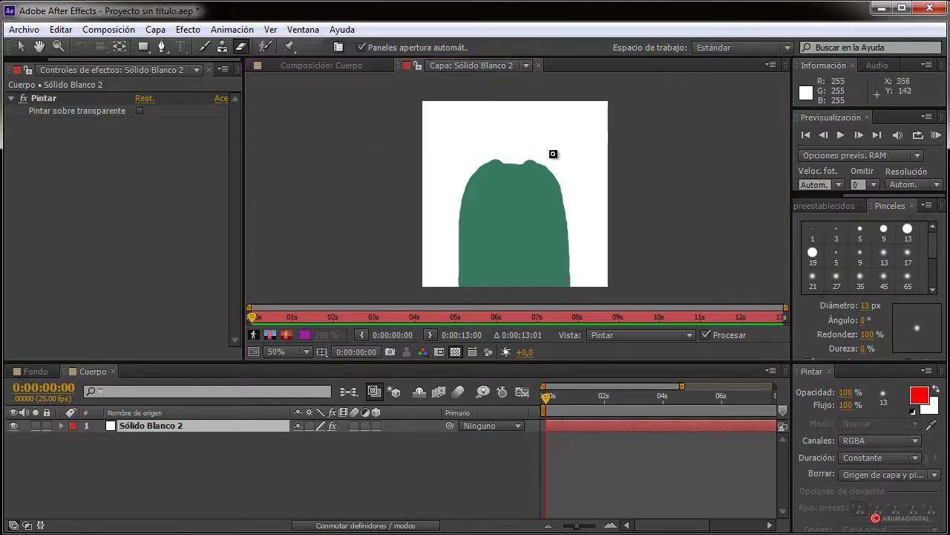
{"action": "left_click_drag", "start_coordinate": [866, 305], "coordinate": [873, 306]}
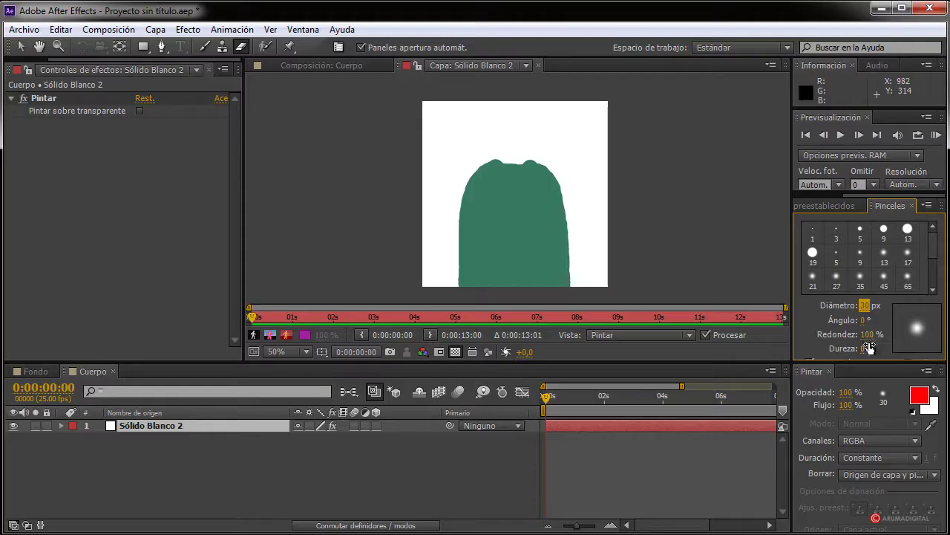
{"action": "left_click_drag", "start_coordinate": [873, 354], "coordinate": [909, 355]}
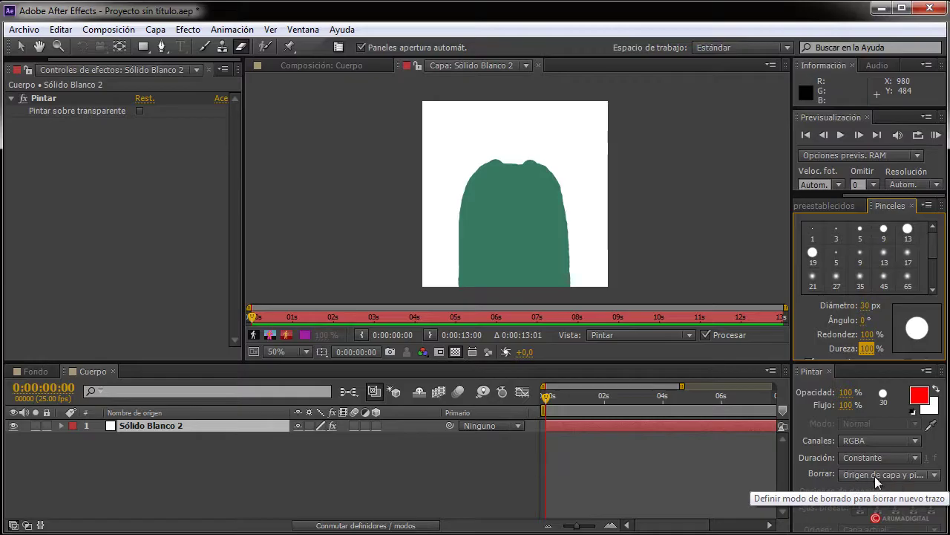
{"action": "left_click", "coordinate": [903, 477]}
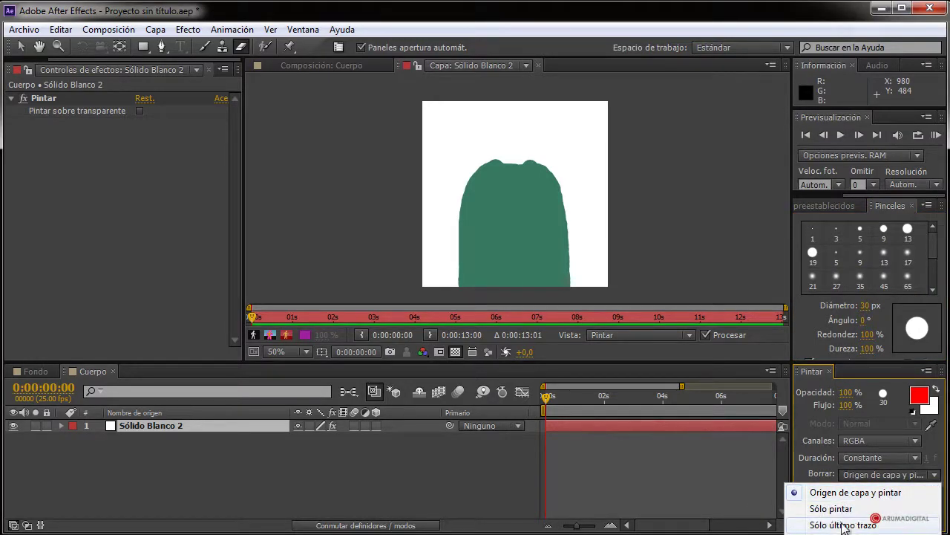
{"action": "left_click", "coordinate": [893, 412]}
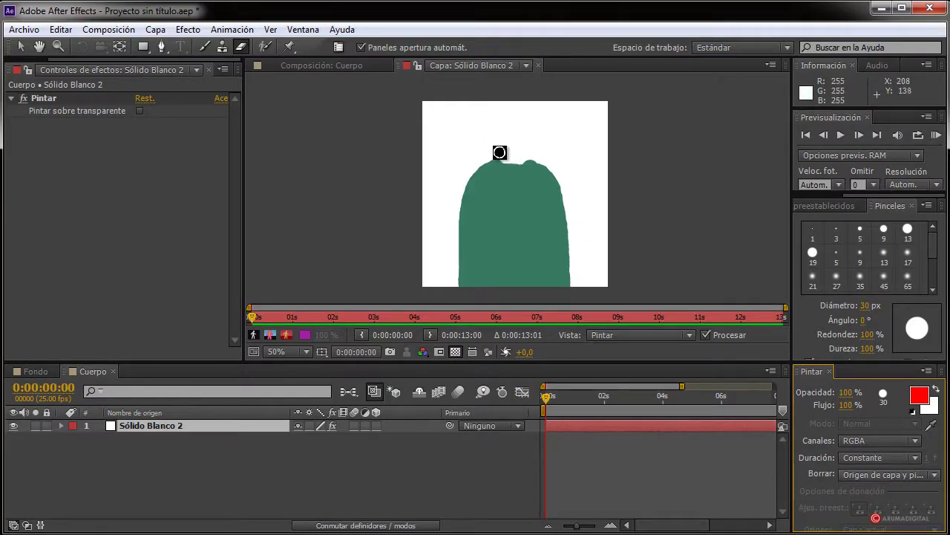
Erase a dip between the two bumps atop the green body and enable Pintar sobre transparente for the Paint effect
{"action": "mouse_move", "coordinate": [513, 161]}
{"action": "left_mouse_down"}
{"action": "mouse_move", "coordinate": [523, 153]}
{"action": "mouse_move", "coordinate": [504, 158]}
{"action": "left_mouse_up"}
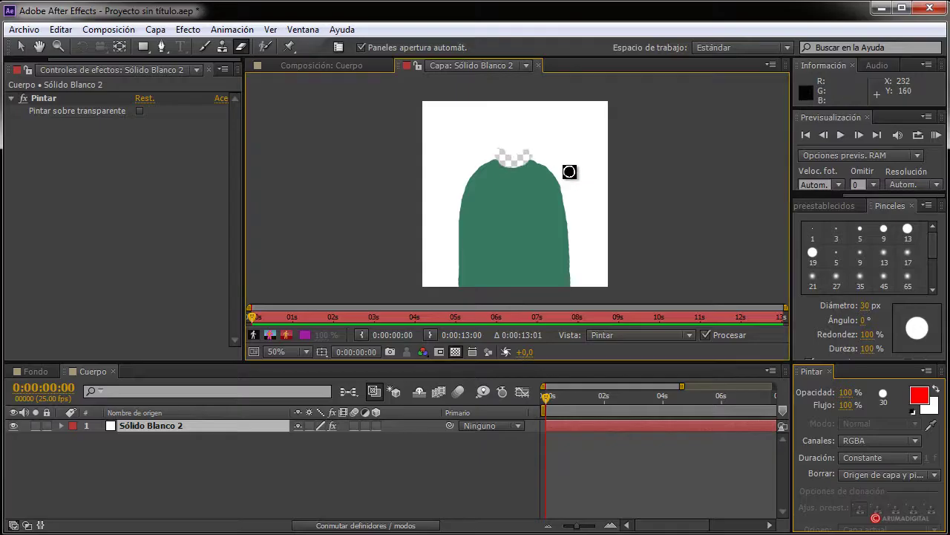
{"action": "left_click", "coordinate": [525, 158]}
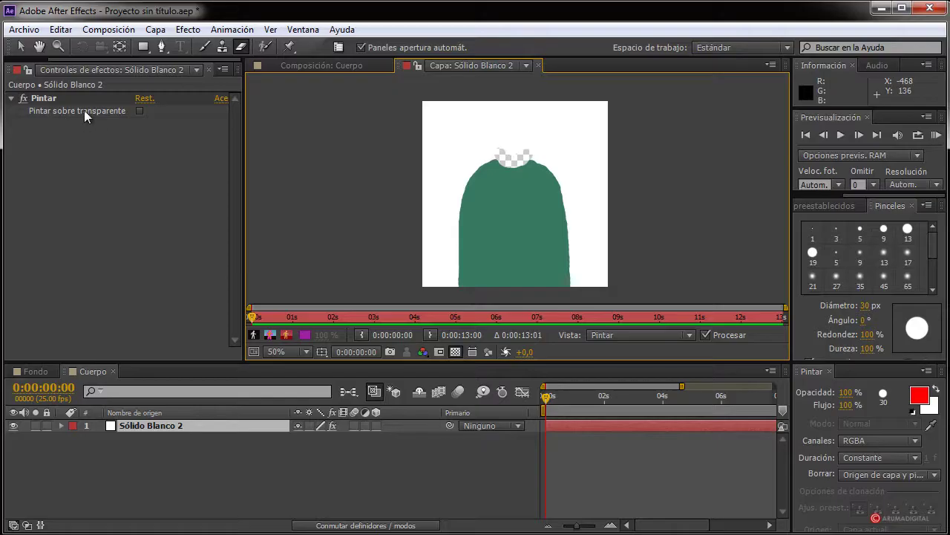
{"action": "left_click", "coordinate": [139, 110]}
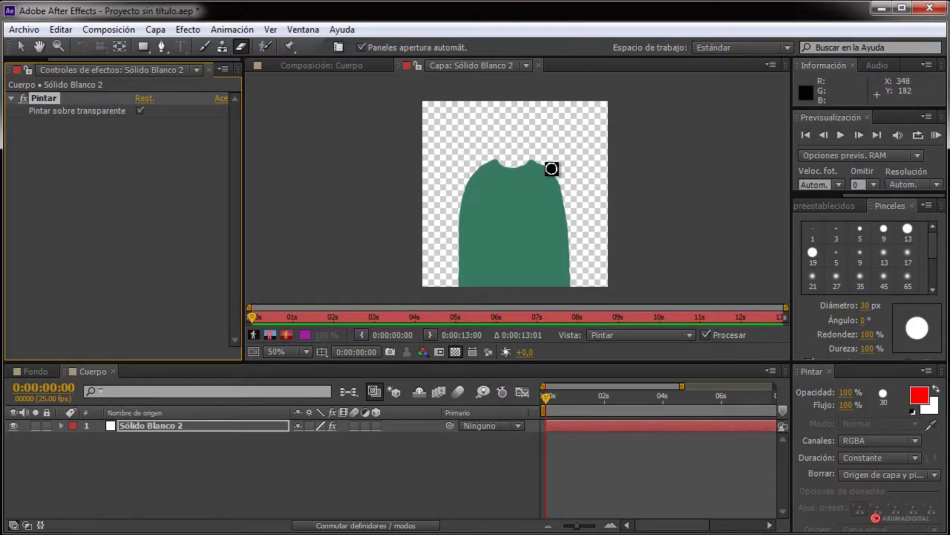
{"action": "scroll", "coordinate": [551, 169], "scroll_direction": "up", "scroll_amount": 1}
{"action": "scroll", "coordinate": [552, 165], "scroll_direction": "down", "scroll_amount": 1}
{"action": "scroll", "coordinate": [529, 168], "scroll_direction": "up", "scroll_amount": 1}
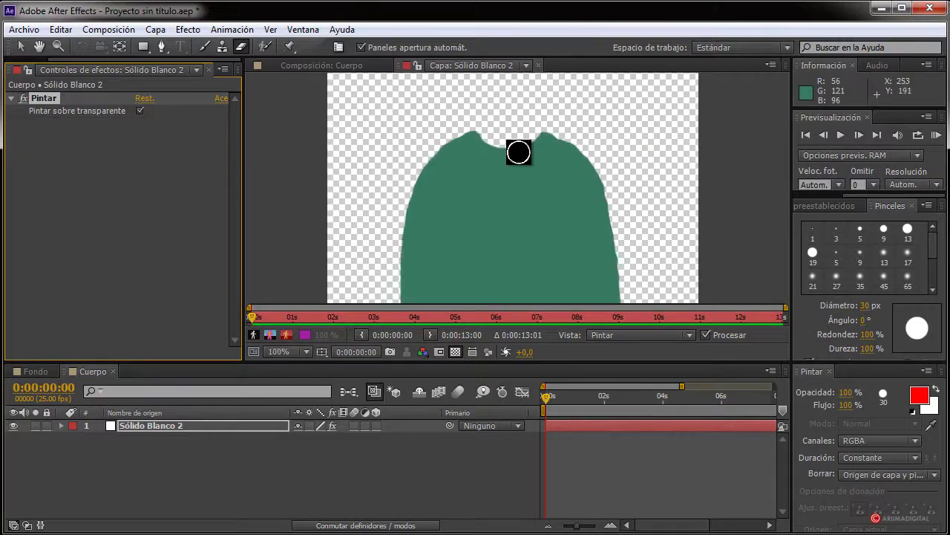
Set the paint foreground color to black 000000 and reduce the Eraser's diameter to 4 px
{"action": "left_click_drag", "start_coordinate": [594, 166], "coordinate": [604, 111]}
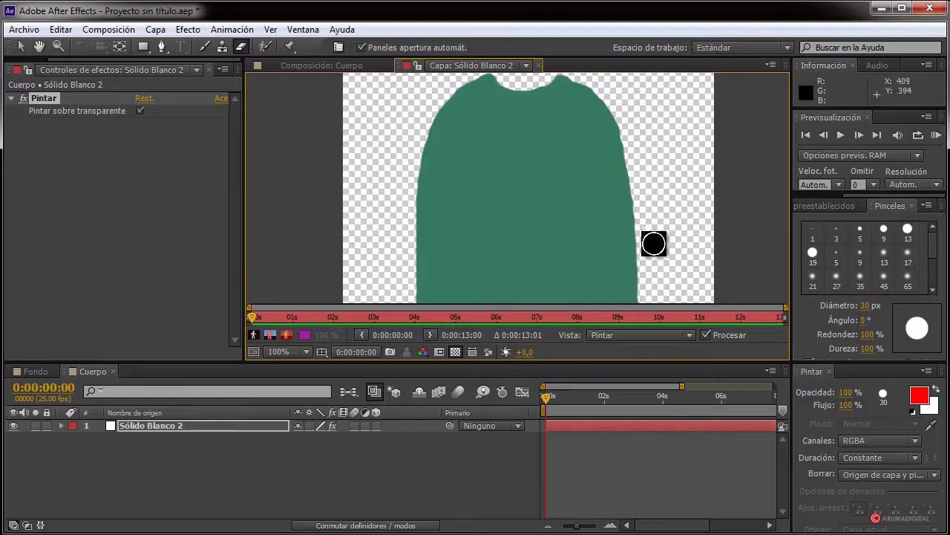
{"action": "mouse_move", "coordinate": [649, 246]}
{"action": "left_mouse_down"}
{"action": "mouse_move", "coordinate": [655, 219]}
{"action": "mouse_move", "coordinate": [651, 159]}
{"action": "left_mouse_up"}
{"action": "left_click_drag", "start_coordinate": [553, 172], "coordinate": [558, 228]}
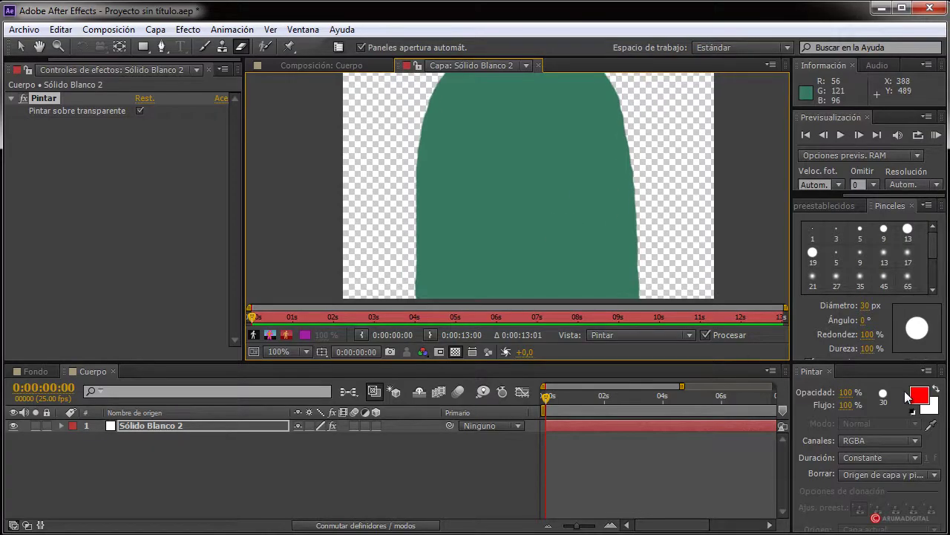
{"action": "left_click", "coordinate": [919, 395]}
{"action": "left_click_drag", "start_coordinate": [301, 298], "coordinate": [150, 441]}
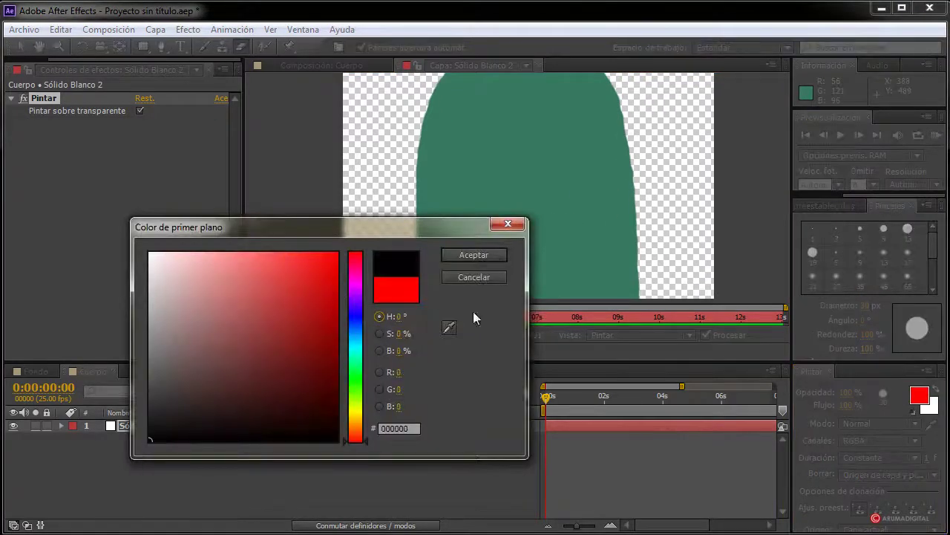
{"action": "left_click", "coordinate": [473, 255]}
{"action": "scroll", "coordinate": [553, 180], "scroll_direction": "down", "scroll_amount": 3}
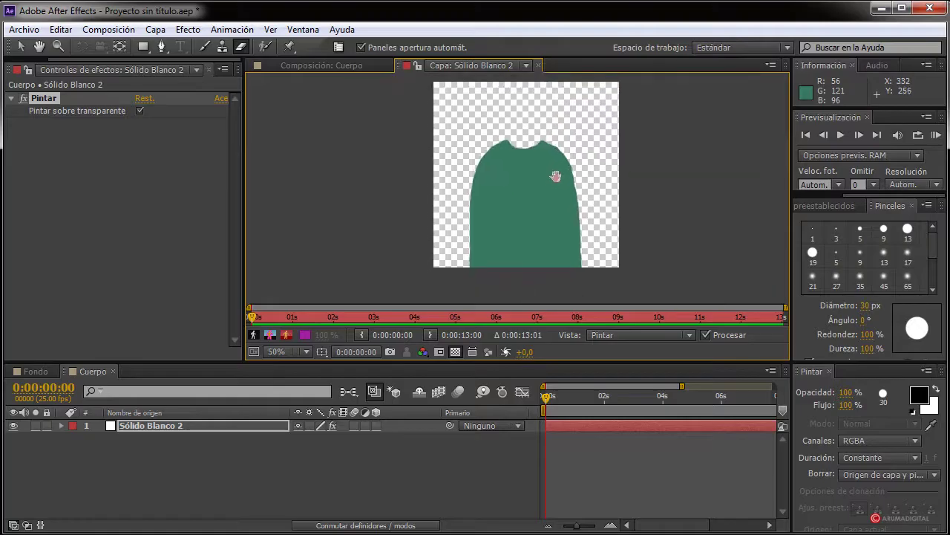
{"action": "left_click_drag", "start_coordinate": [865, 305], "coordinate": [847, 306]}
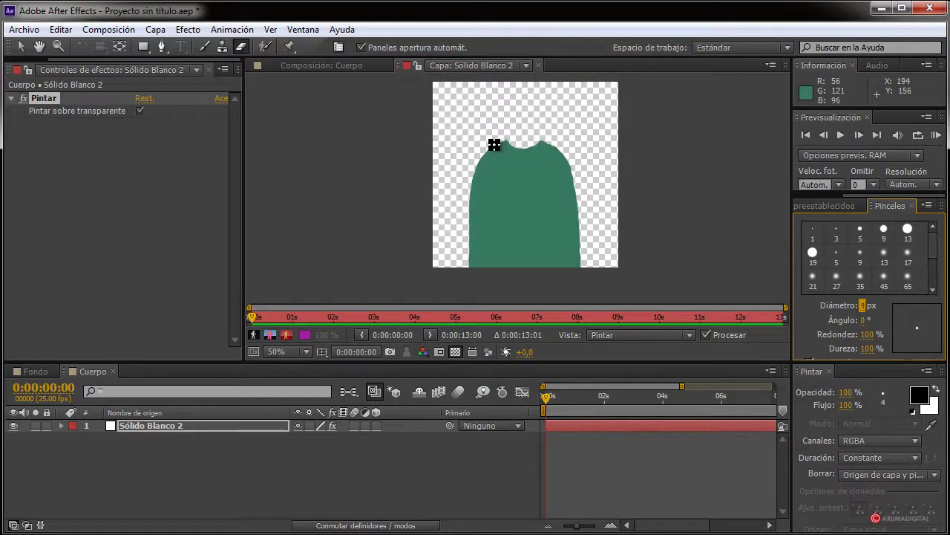
{"action": "key", "text": "slash"}
{"action": "left_click_drag", "start_coordinate": [548, 181], "coordinate": [544, 196]}
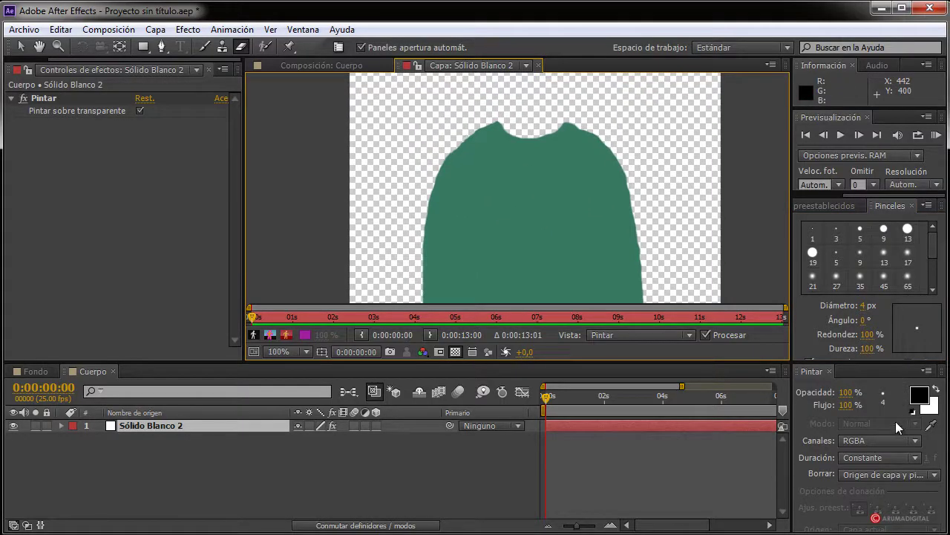
Switch to the Brush tool, set its diameter to 17 px and swap the colors to make black the foreground
{"action": "left_click", "coordinate": [204, 46]}
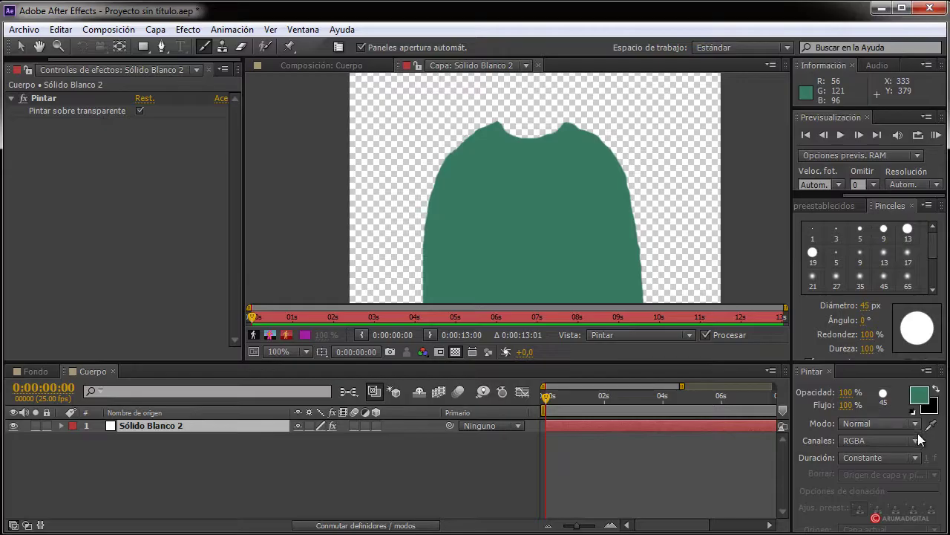
{"action": "left_click", "coordinate": [866, 306]}
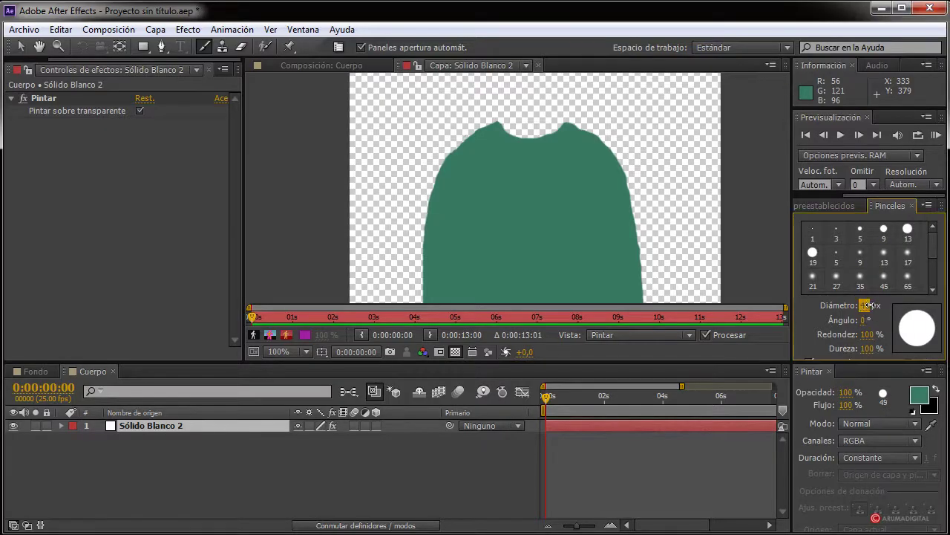
{"action": "type", "text": "38"}
{"action": "key", "text": "Return"}
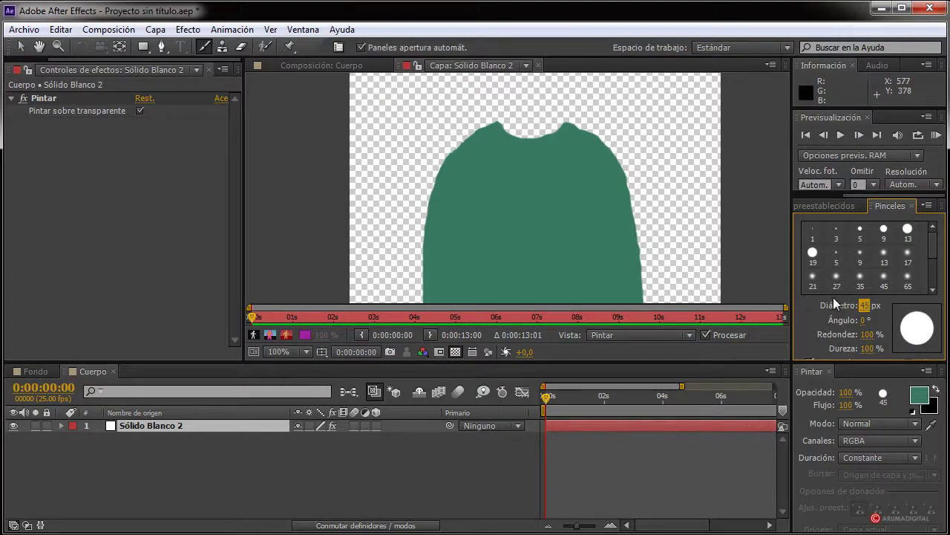
{"action": "left_click_drag", "start_coordinate": [852, 306], "coordinate": [837, 306]}
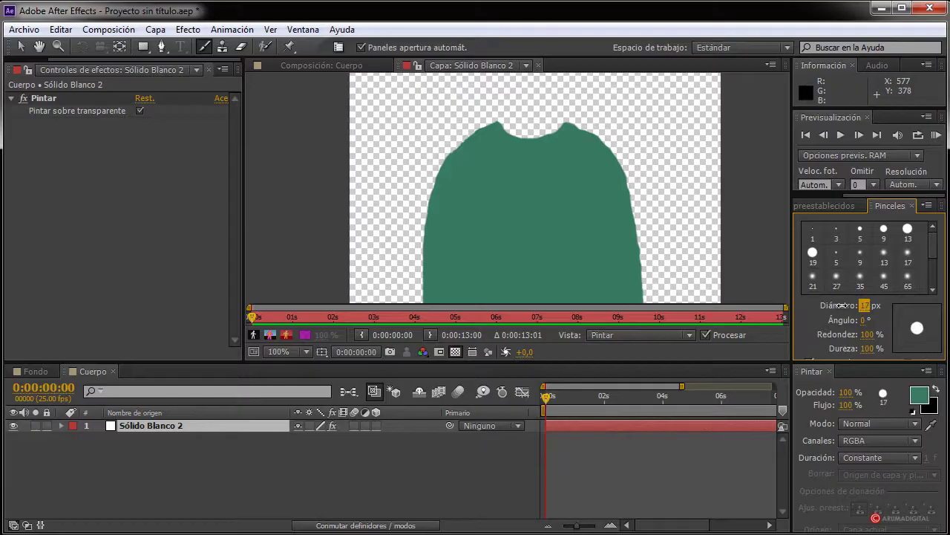
{"action": "left_click", "coordinate": [935, 389]}
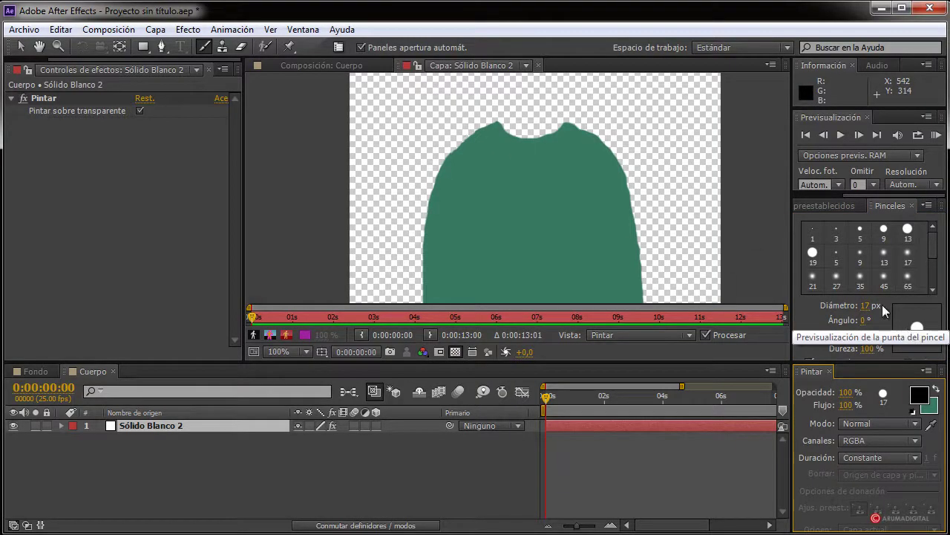
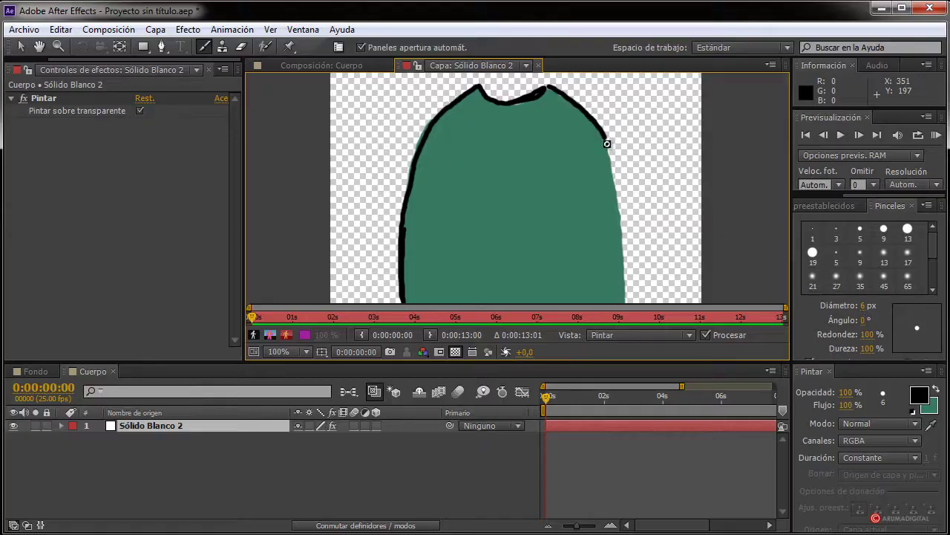
Continue the black outline with the 6 px brush down the right side of the green body to its lower edge
{"action": "mouse_move", "coordinate": [646, 199]}
{"action": "left_mouse_down"}
{"action": "mouse_move", "coordinate": [639, 121]}
{"action": "mouse_move", "coordinate": [627, 196]}
{"action": "left_mouse_up"}
{"action": "scroll", "coordinate": [623, 263], "scroll_direction": "up", "scroll_amount": 5}
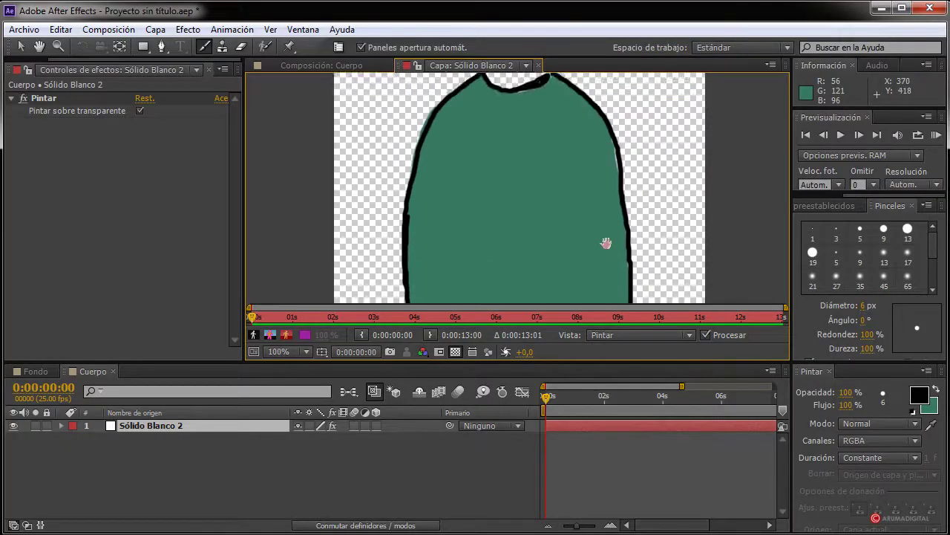
{"action": "scroll", "coordinate": [604, 245], "scroll_direction": "down", "scroll_amount": 1}
{"action": "scroll", "coordinate": [608, 213], "scroll_direction": "up", "scroll_amount": 1}
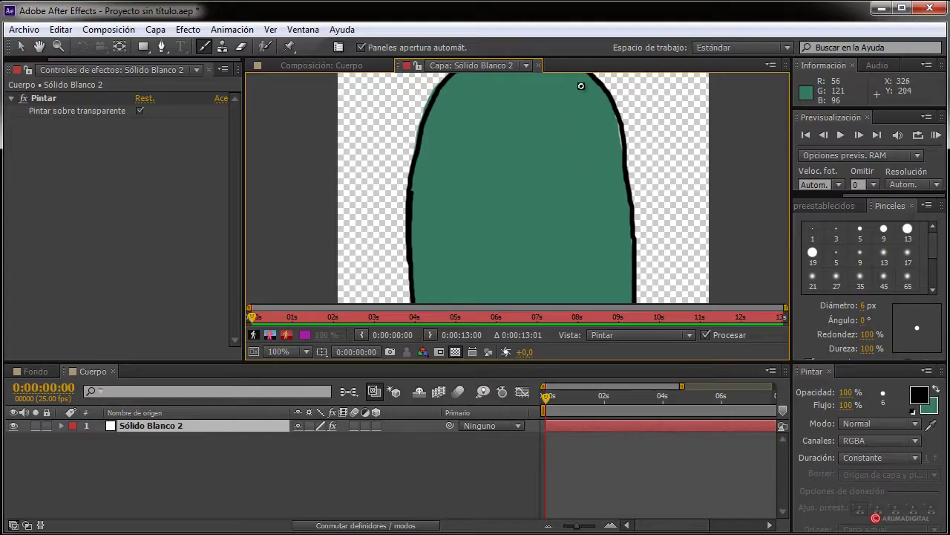
Paint black sleeve lines inside the body: a curved stroke at each shoulder and a vertical stroke beside each arm down to the lower edge
{"action": "left_click_drag", "start_coordinate": [562, 134], "coordinate": [564, 141]}
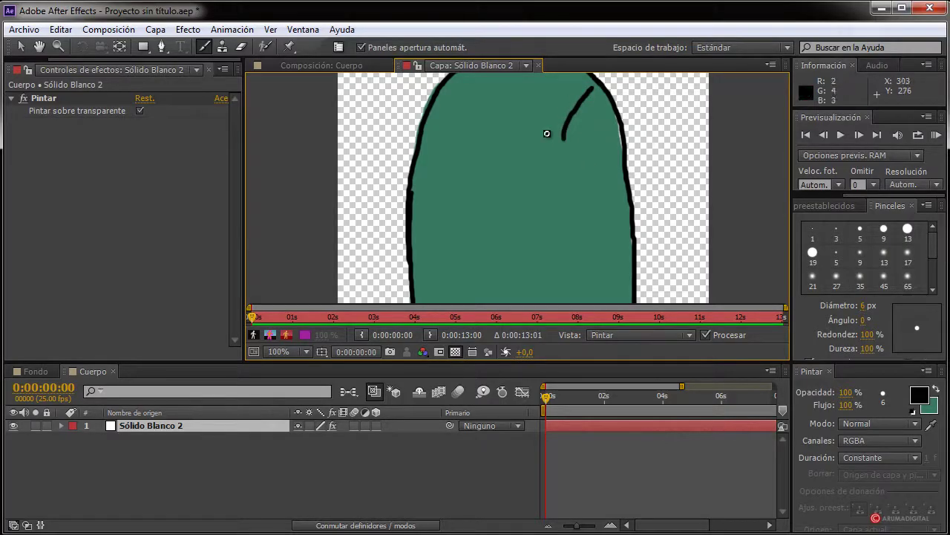
{"action": "scroll", "coordinate": [476, 141], "scroll_direction": "down", "scroll_amount": 3}
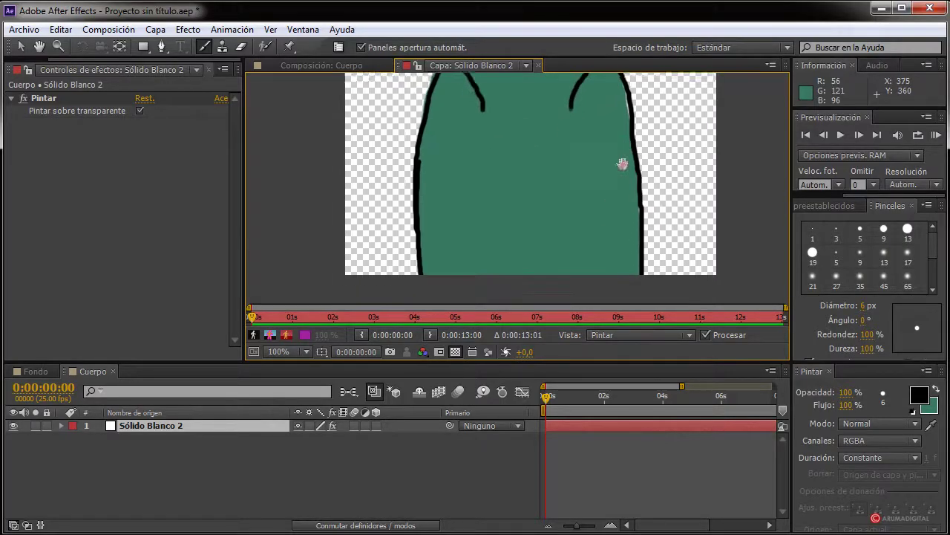
{"action": "left_click_drag", "start_coordinate": [580, 177], "coordinate": [578, 244]}
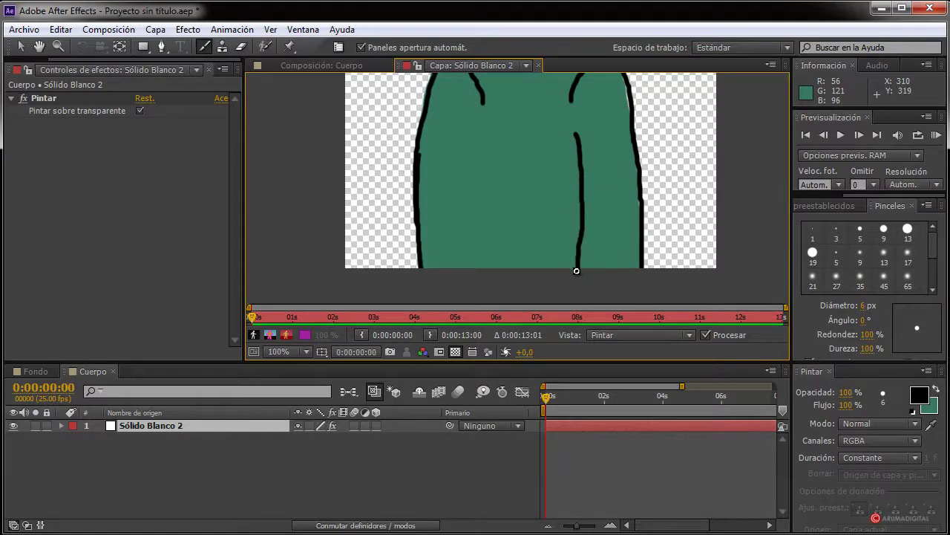
{"action": "left_click_drag", "start_coordinate": [485, 142], "coordinate": [493, 269]}
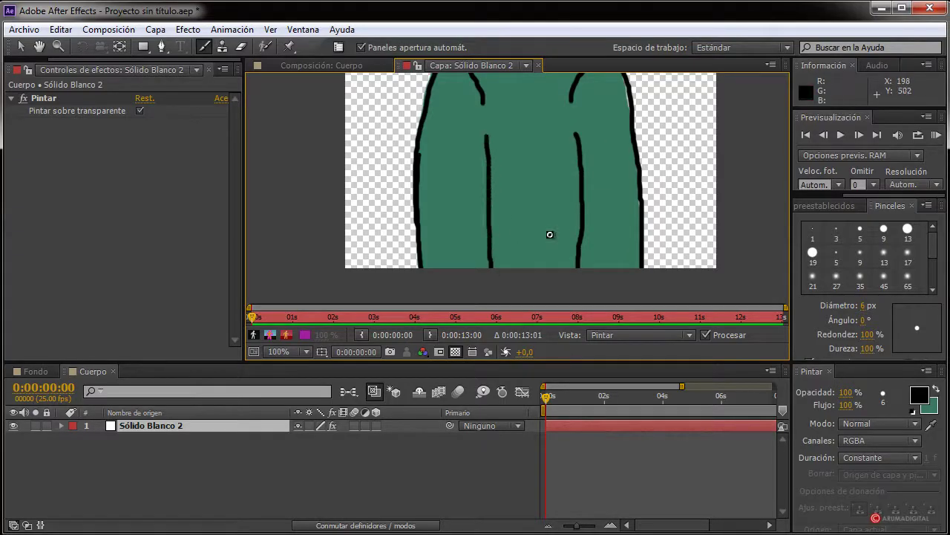
Paint a curved black collar line just below the neckline, from one shoulder edge to the other
{"action": "scroll", "coordinate": [617, 250], "scroll_direction": "up", "scroll_amount": 5}
{"action": "left_click_drag", "start_coordinate": [619, 157], "coordinate": [617, 189]}
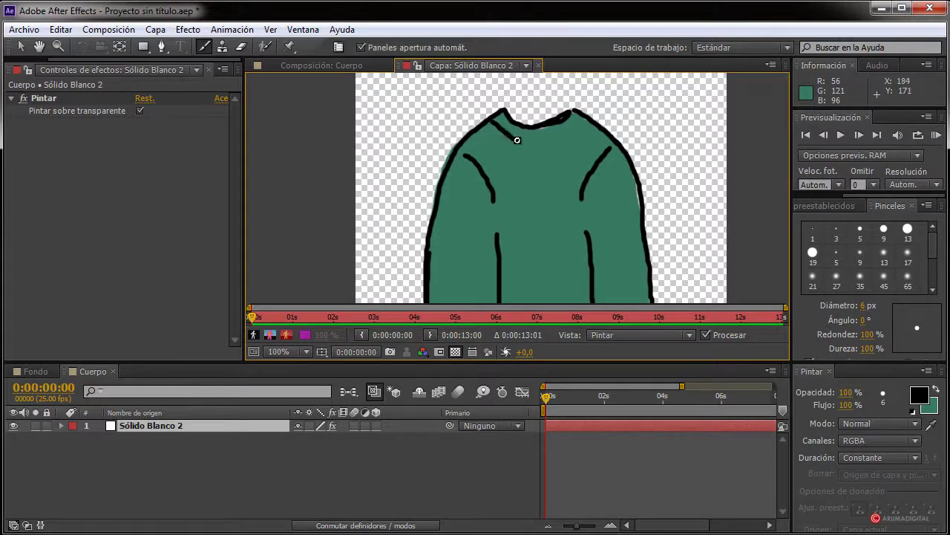
{"action": "scroll", "coordinate": [623, 159], "scroll_direction": "up", "scroll_amount": 4}
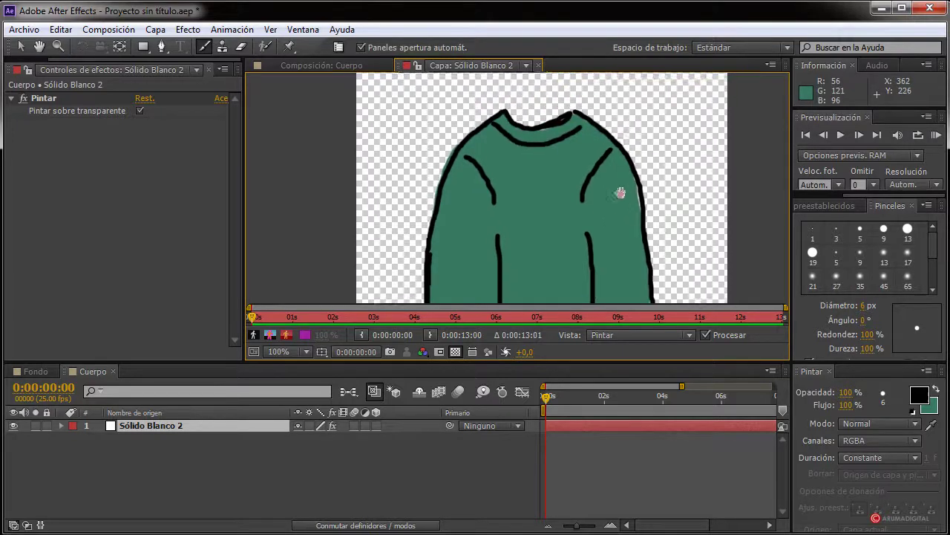
{"action": "scroll", "coordinate": [631, 213], "scroll_direction": "up", "scroll_amount": 4}
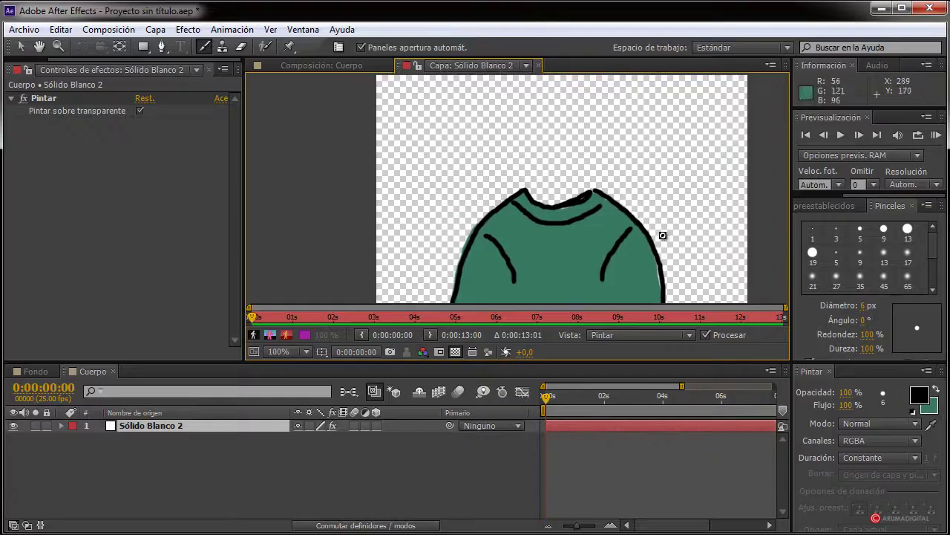
Change the brush's foreground color to a light brown skin tone with a hue of 32°
{"action": "left_click", "coordinate": [920, 396]}
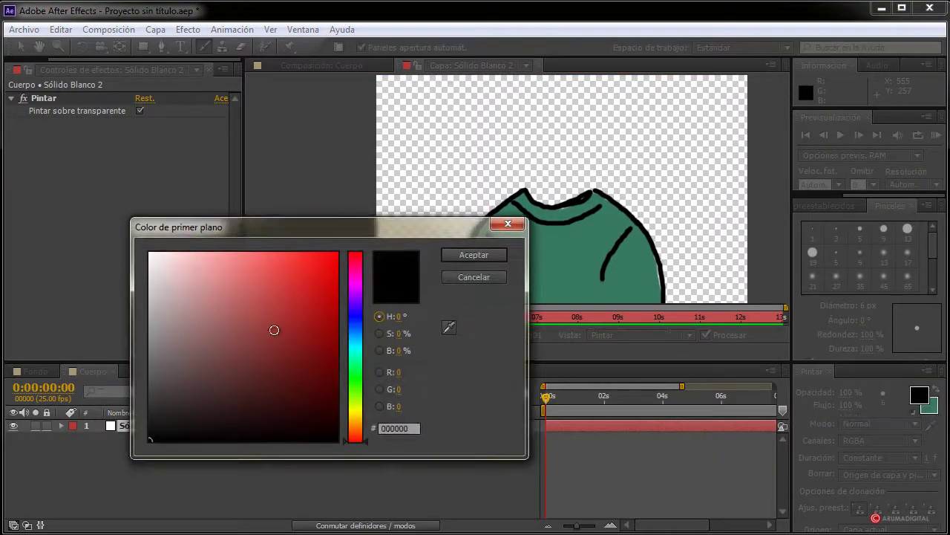
{"action": "left_click_drag", "start_coordinate": [274, 329], "coordinate": [274, 348]}
{"action": "left_click_drag", "start_coordinate": [355, 408], "coordinate": [355, 425]}
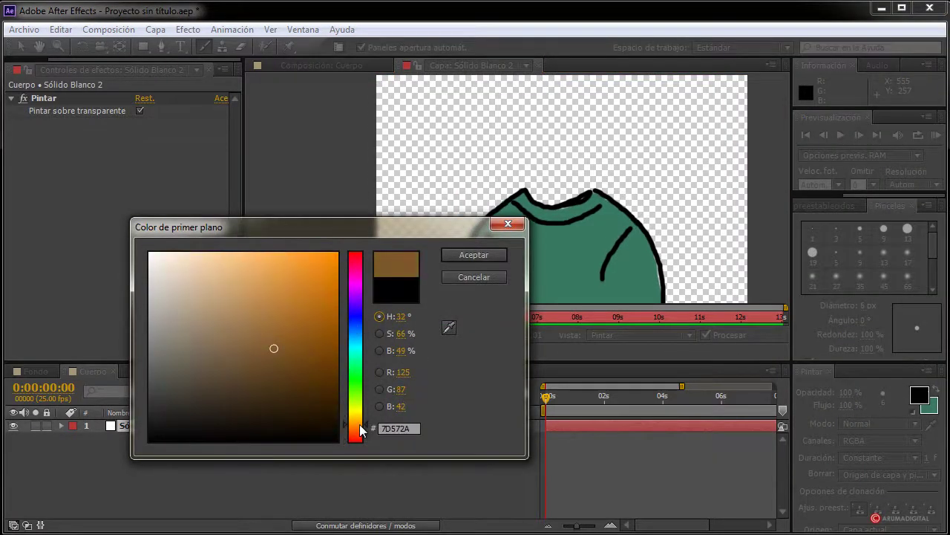
{"action": "left_click_drag", "start_coordinate": [274, 349], "coordinate": [244, 313]}
{"action": "left_click", "coordinate": [506, 255]}
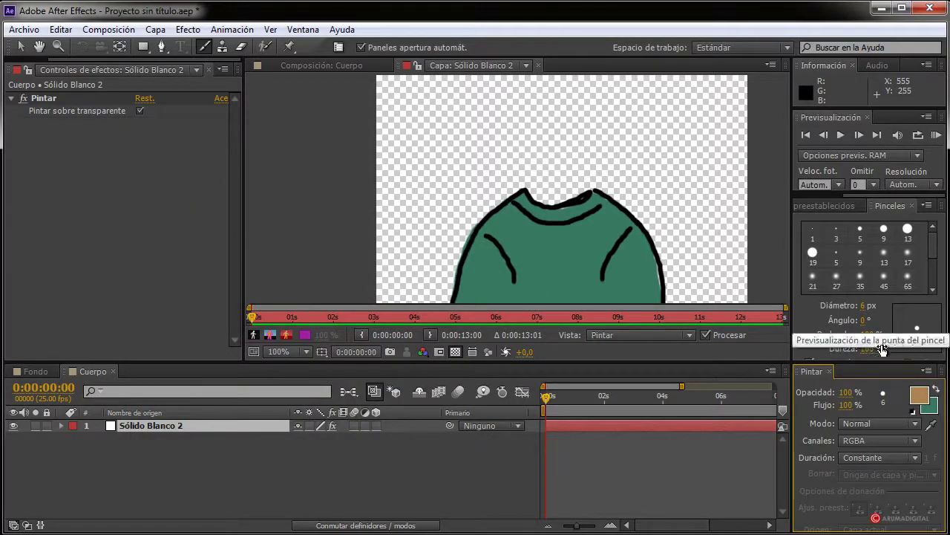
Set the brush diameter to 29 px and paint a filled light brown neck rising from the collar, widened at its base
{"action": "left_click", "coordinate": [863, 305]}
{"action": "type", "text": "29"}
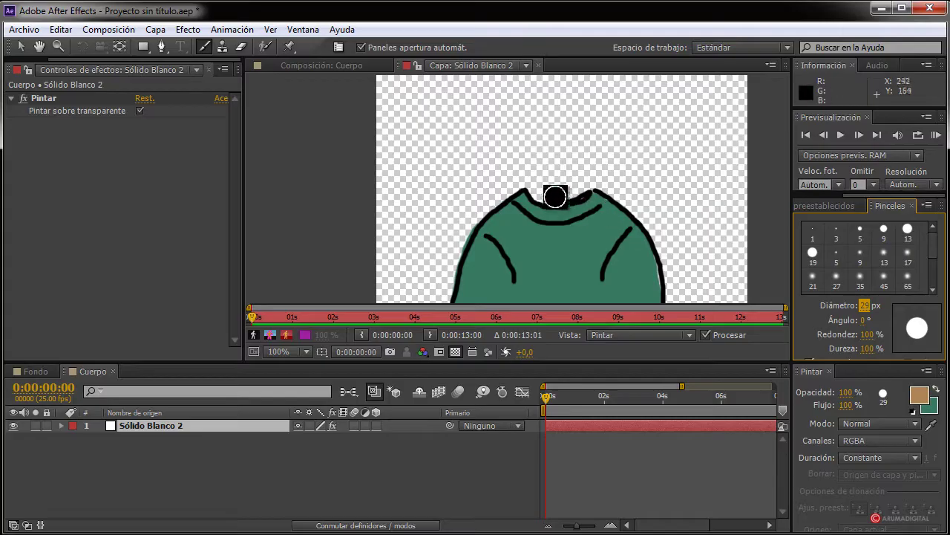
{"action": "mouse_move", "coordinate": [545, 190]}
{"action": "left_mouse_down"}
{"action": "mouse_move", "coordinate": [548, 150]}
{"action": "mouse_move", "coordinate": [561, 183]}
{"action": "mouse_move", "coordinate": [551, 193]}
{"action": "mouse_move", "coordinate": [565, 188]}
{"action": "mouse_move", "coordinate": [555, 144]}
{"action": "left_mouse_up"}
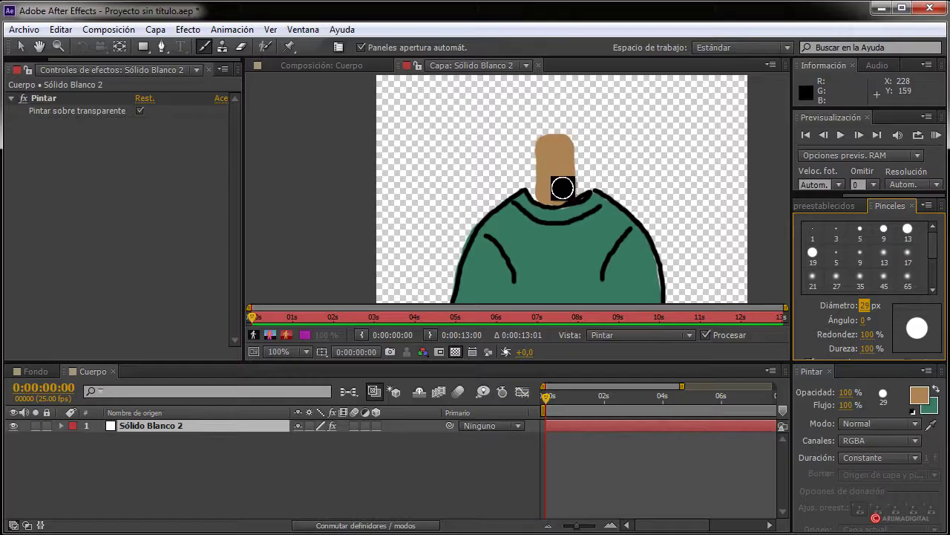
{"action": "mouse_move", "coordinate": [565, 186]}
{"action": "left_mouse_down"}
{"action": "mouse_move", "coordinate": [562, 163]}
{"action": "mouse_move", "coordinate": [565, 183]}
{"action": "mouse_move", "coordinate": [540, 190]}
{"action": "mouse_move", "coordinate": [549, 157]}
{"action": "left_mouse_up"}
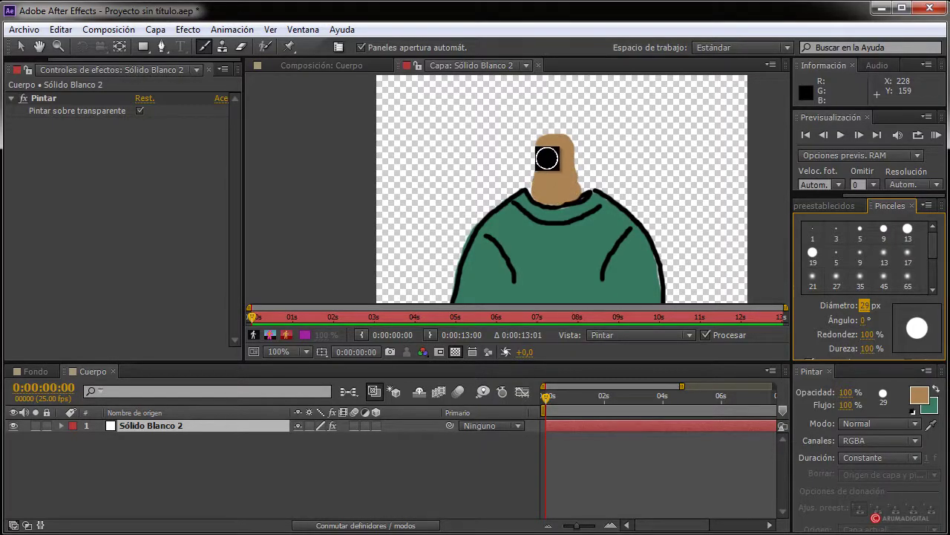
{"action": "left_click_drag", "start_coordinate": [647, 176], "coordinate": [642, 205]}
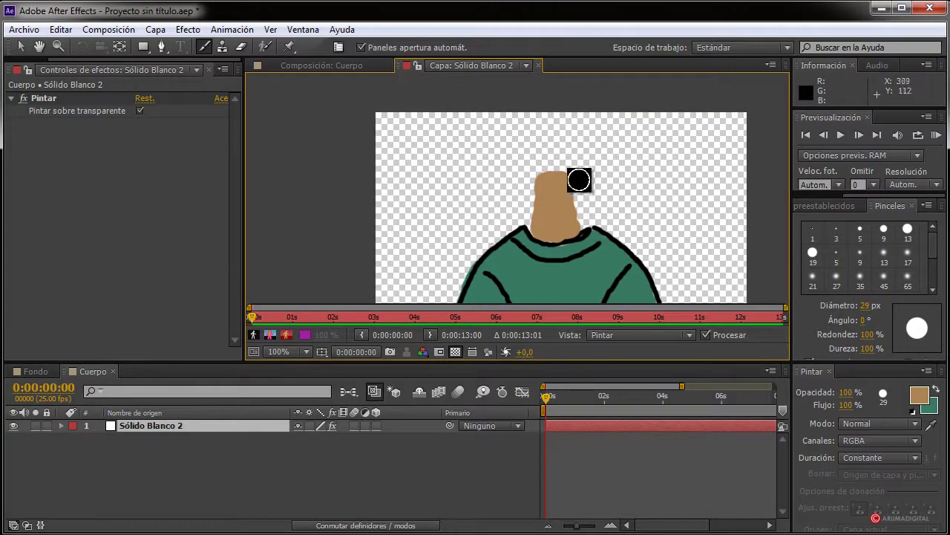
{"action": "mouse_move", "coordinate": [542, 213]}
{"action": "left_mouse_down"}
{"action": "mouse_move", "coordinate": [552, 162]}
{"action": "mouse_move", "coordinate": [569, 213]}
{"action": "left_mouse_up"}
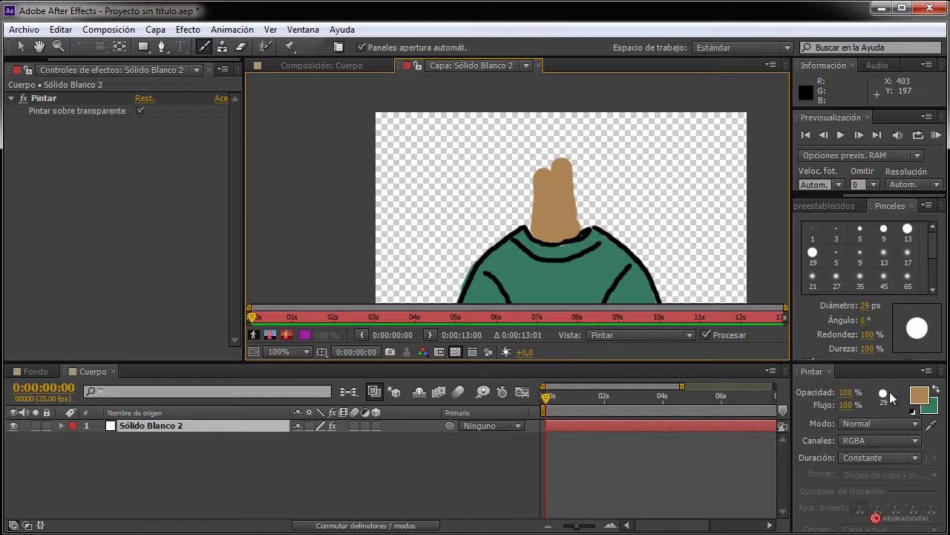
Set the brush to 6 px with black 000000 as foreground color and outline both sides of the neck
{"action": "left_click_drag", "start_coordinate": [869, 313], "coordinate": [851, 313]}
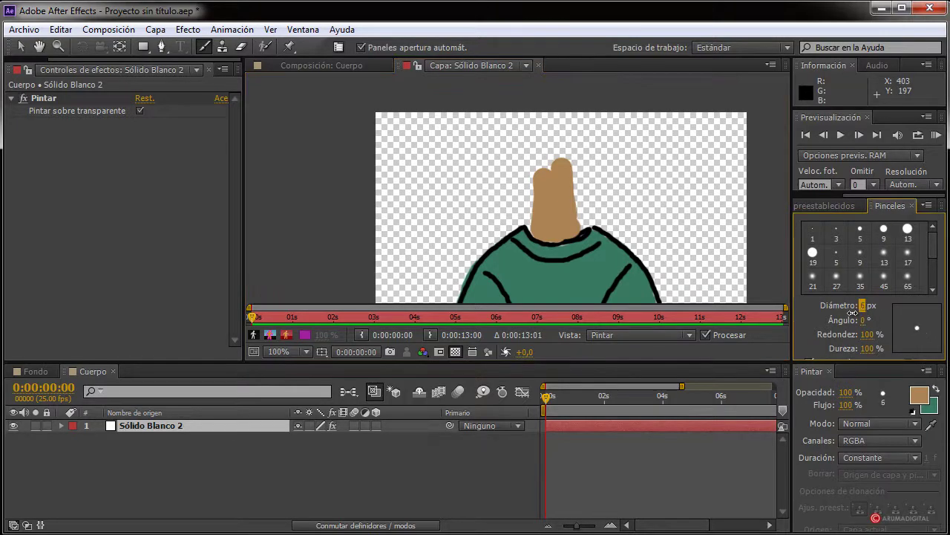
{"action": "left_click", "coordinate": [917, 400]}
{"action": "left_click_drag", "start_coordinate": [311, 333], "coordinate": [124, 445]}
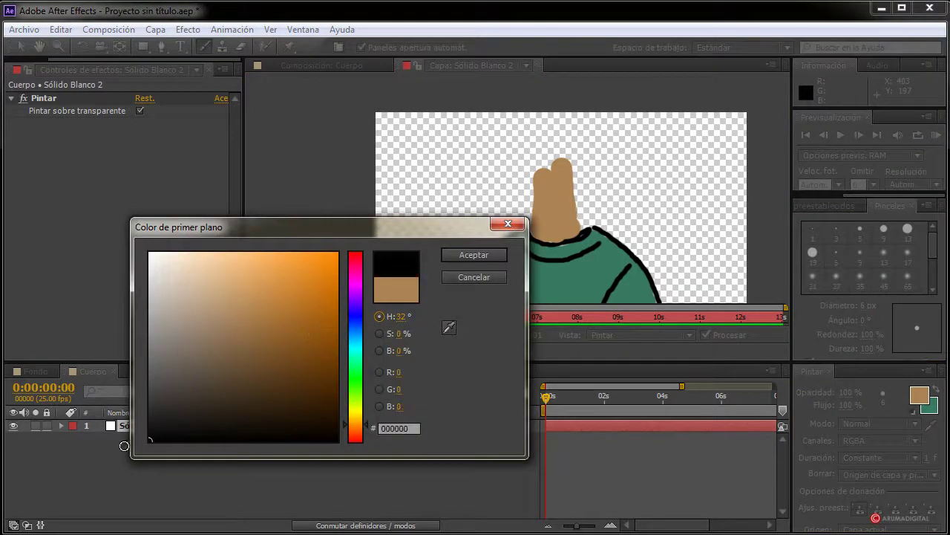
{"action": "left_click", "coordinate": [452, 256]}
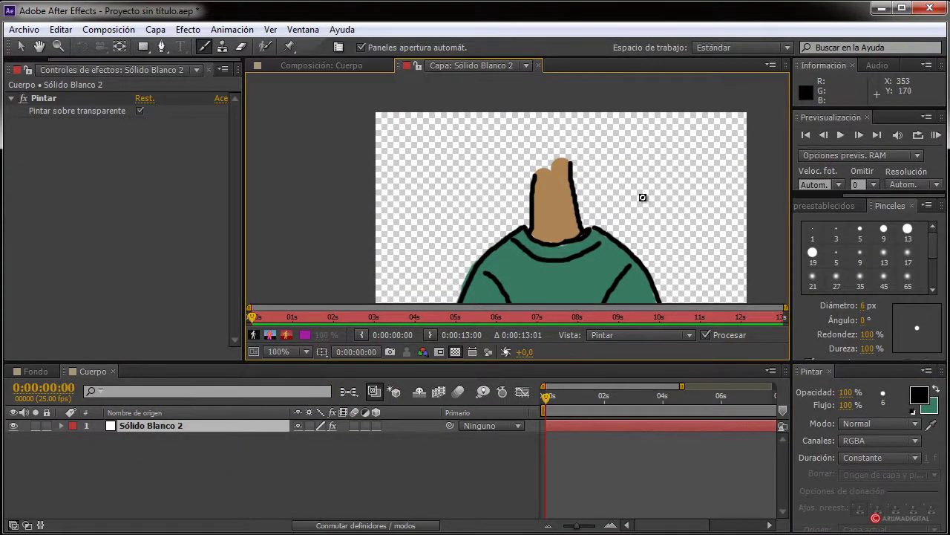
{"action": "scroll", "coordinate": [640, 197], "scroll_direction": "down", "scroll_amount": 2}
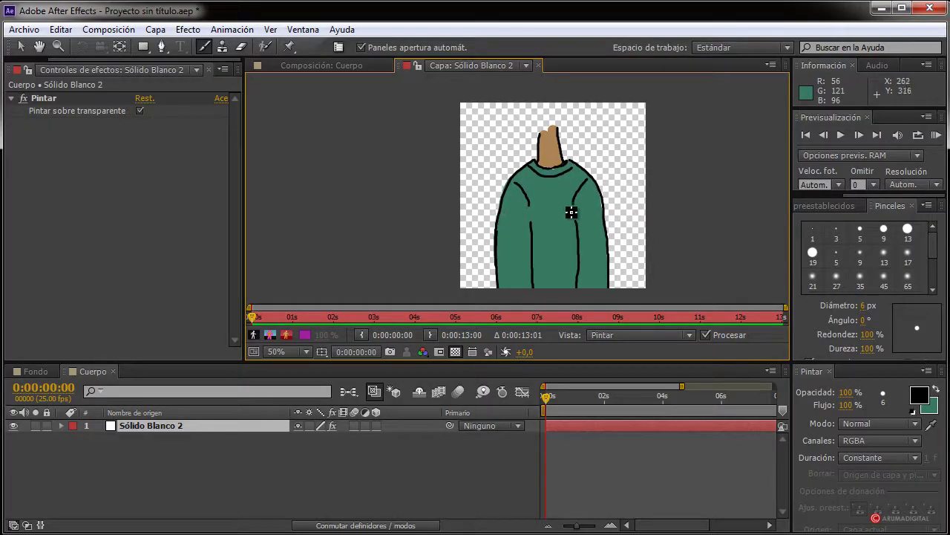
{"action": "scroll", "coordinate": [562, 205], "scroll_direction": "up", "scroll_amount": 2}
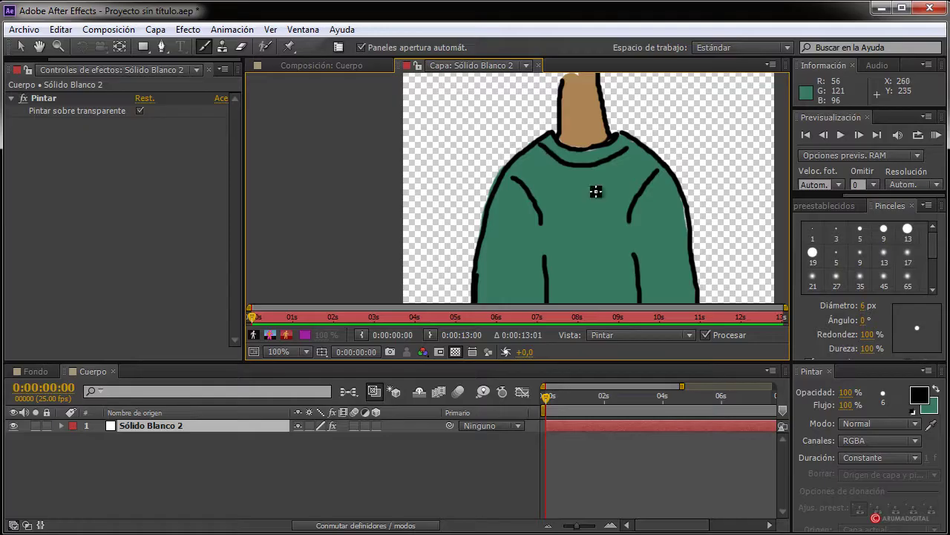
{"action": "scroll", "coordinate": [596, 191], "scroll_direction": "down", "scroll_amount": 2}
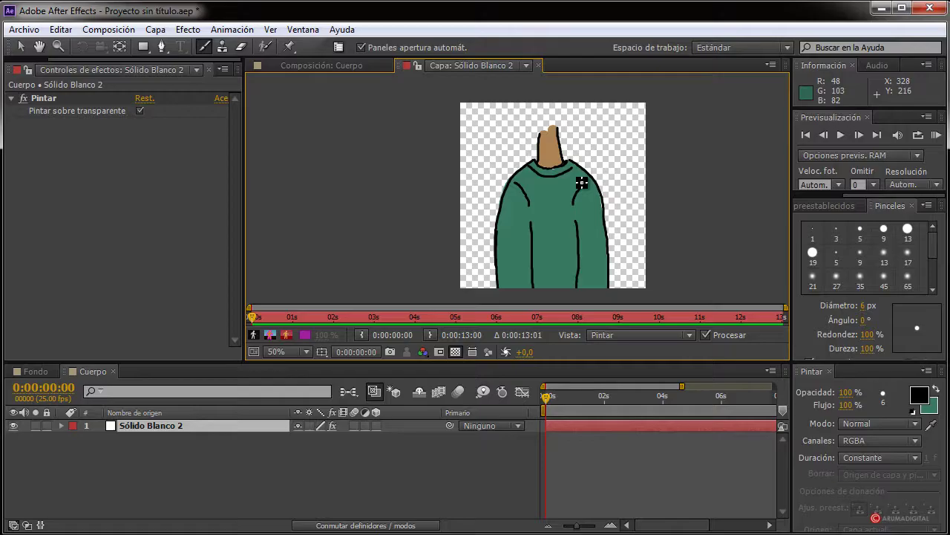
Nest the Cuerpo composition inside the Fondo composition, above the gradient background layer
{"action": "left_click", "coordinate": [34, 60]}
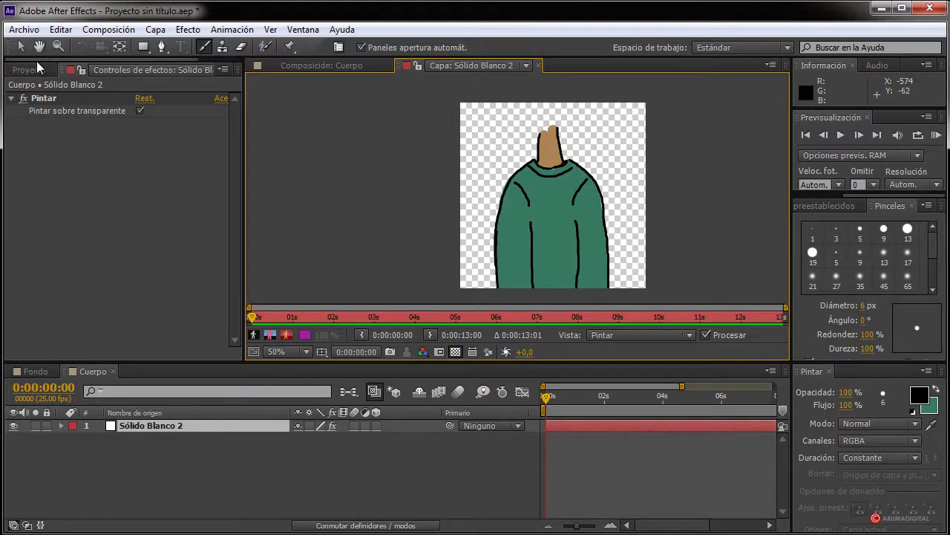
{"action": "left_click", "coordinate": [37, 67]}
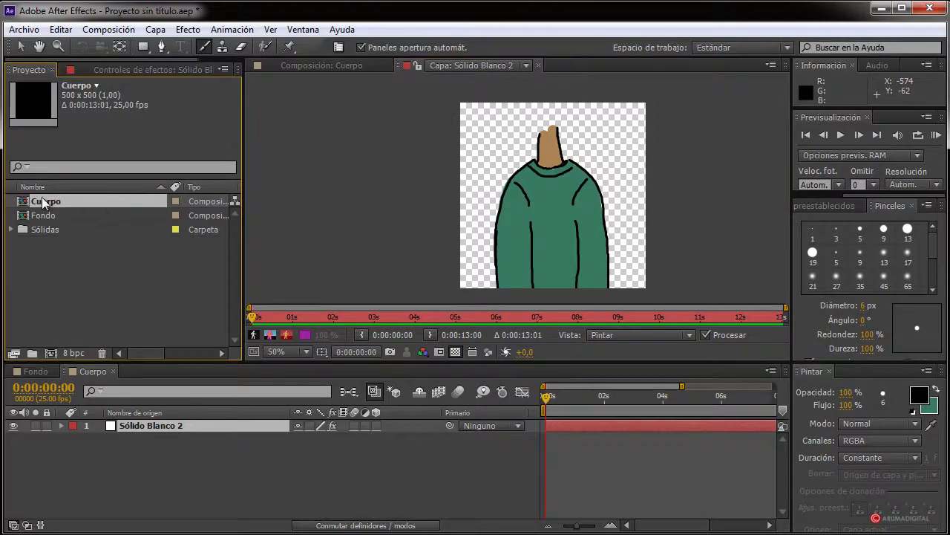
{"action": "left_click_drag", "start_coordinate": [53, 201], "coordinate": [52, 216]}
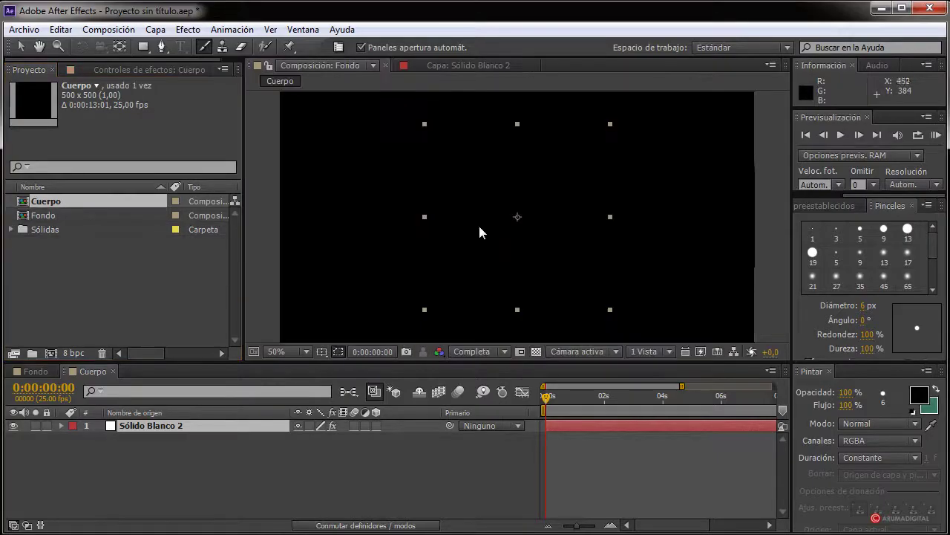
{"action": "scroll", "coordinate": [510, 224], "scroll_direction": "down", "scroll_amount": 1}
{"action": "left_click_drag", "start_coordinate": [527, 212], "coordinate": [555, 187]}
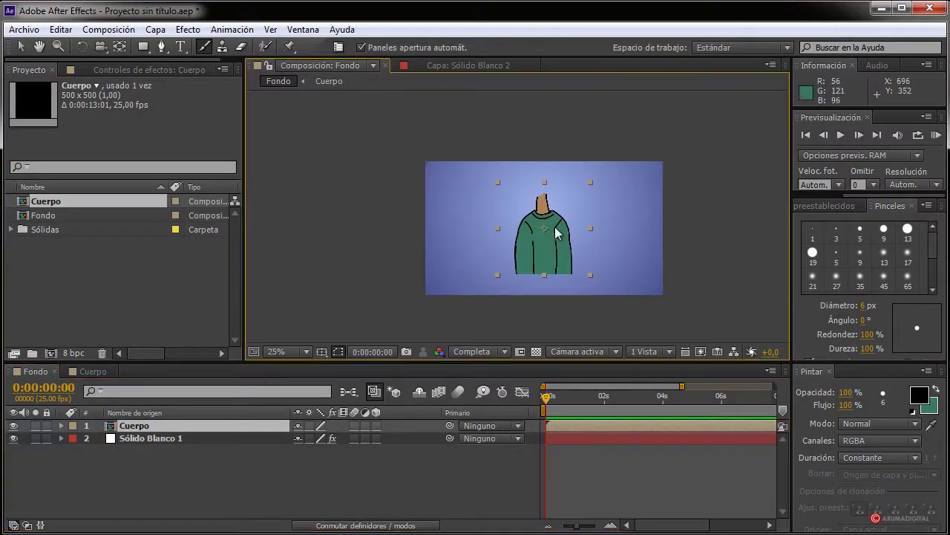
Move the Cuerpo layer down in Fondo with the Selection tool until the sweater's cut-off hem meets the background's lower edge
{"action": "scroll", "coordinate": [555, 187], "scroll_direction": "up", "scroll_amount": 1}
{"action": "left_click", "coordinate": [519, 250]}
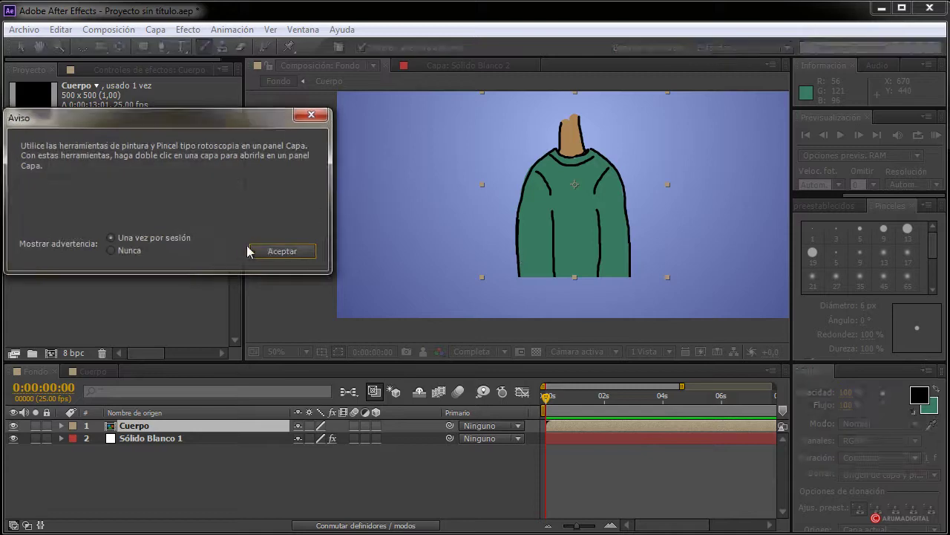
{"action": "key", "text": "Return"}
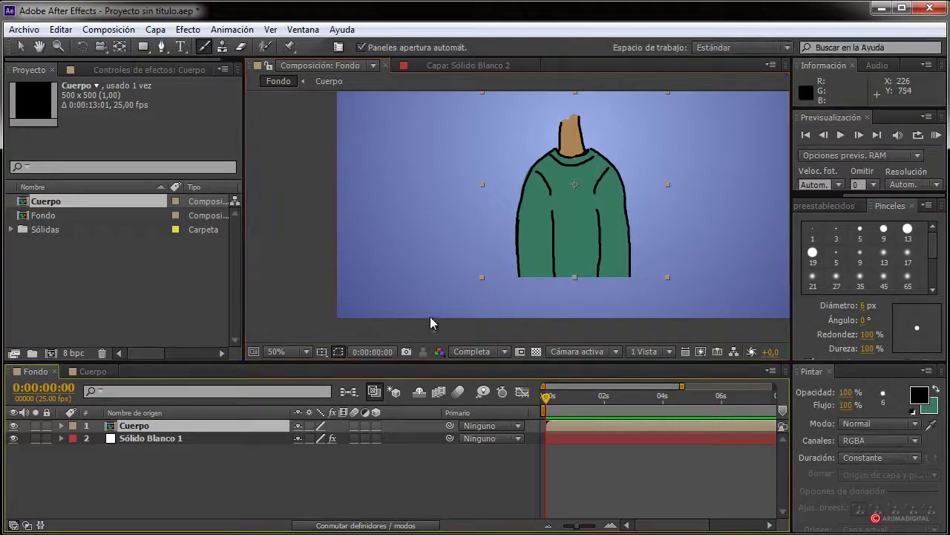
{"action": "key", "text": "v"}
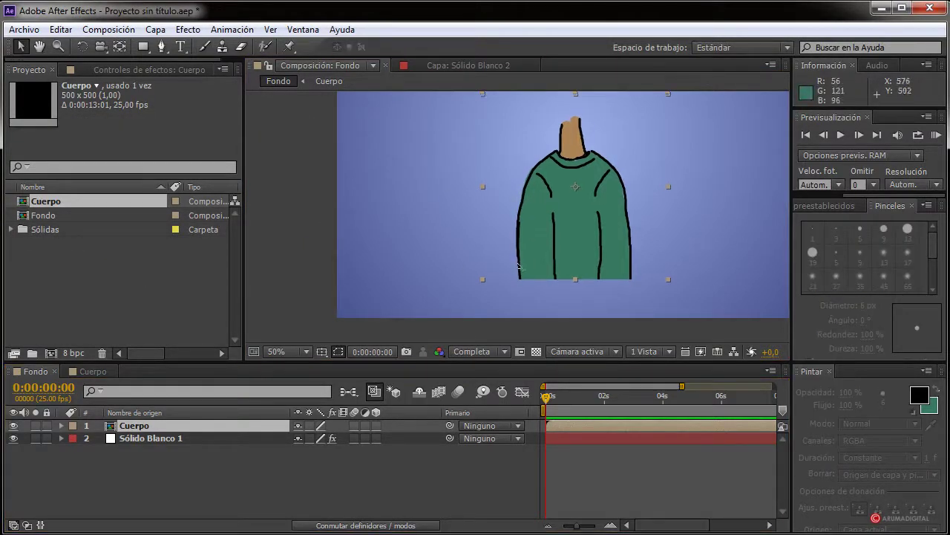
{"action": "mouse_move", "coordinate": [551, 240]}
{"action": "left_mouse_down"}
{"action": "mouse_move", "coordinate": [464, 284]}
{"action": "mouse_move", "coordinate": [563, 286]}
{"action": "left_mouse_up"}
{"action": "scroll", "coordinate": [660, 240], "scroll_direction": "down", "scroll_amount": 2}
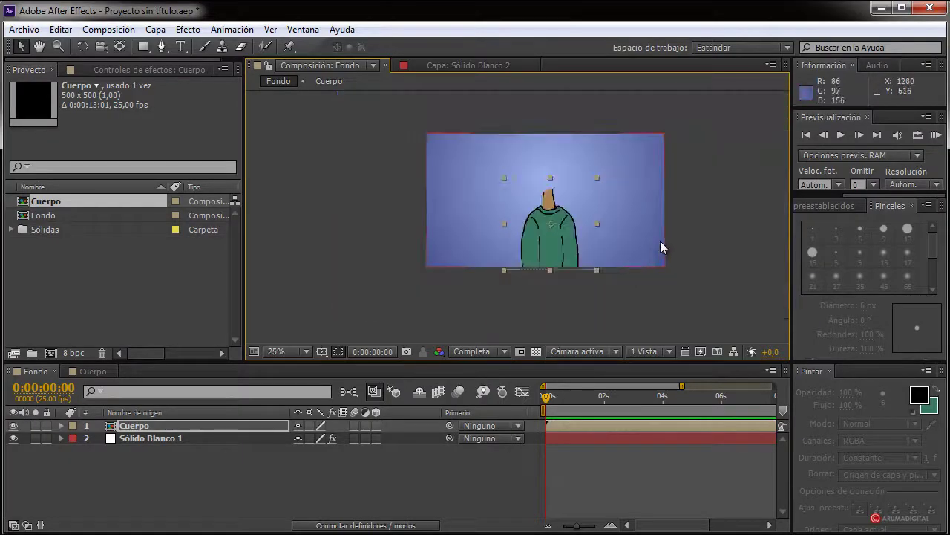
{"action": "scroll", "coordinate": [602, 175], "scroll_direction": "up", "scroll_amount": 2}
{"action": "scroll", "coordinate": [714, 230], "scroll_direction": "down", "scroll_amount": 2}
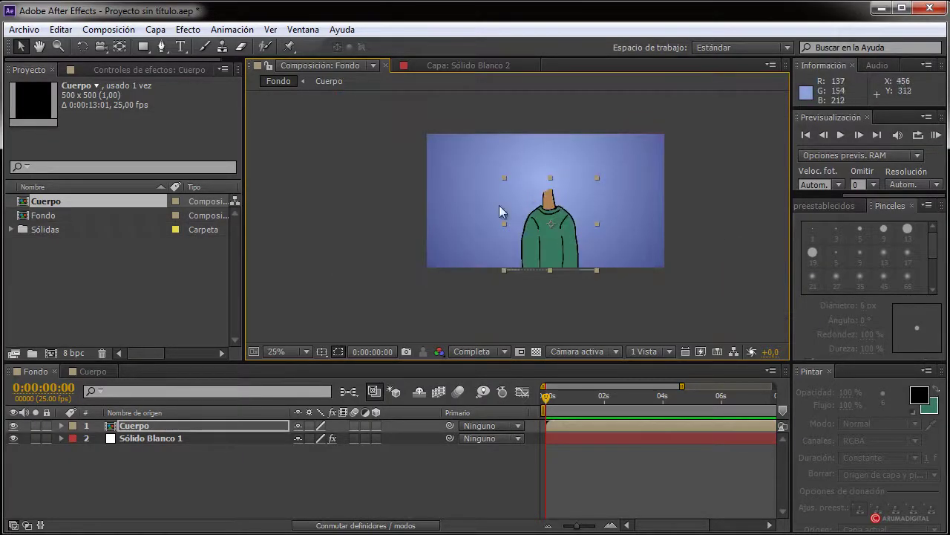
{"action": "scroll", "coordinate": [530, 225], "scroll_direction": "up", "scroll_amount": 2}
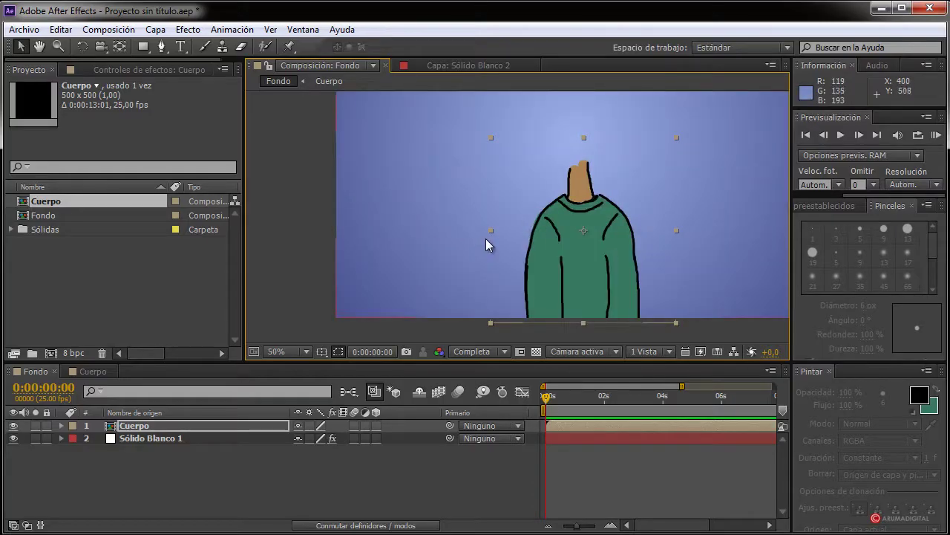
{"action": "key", "text": "ctrl+s"}
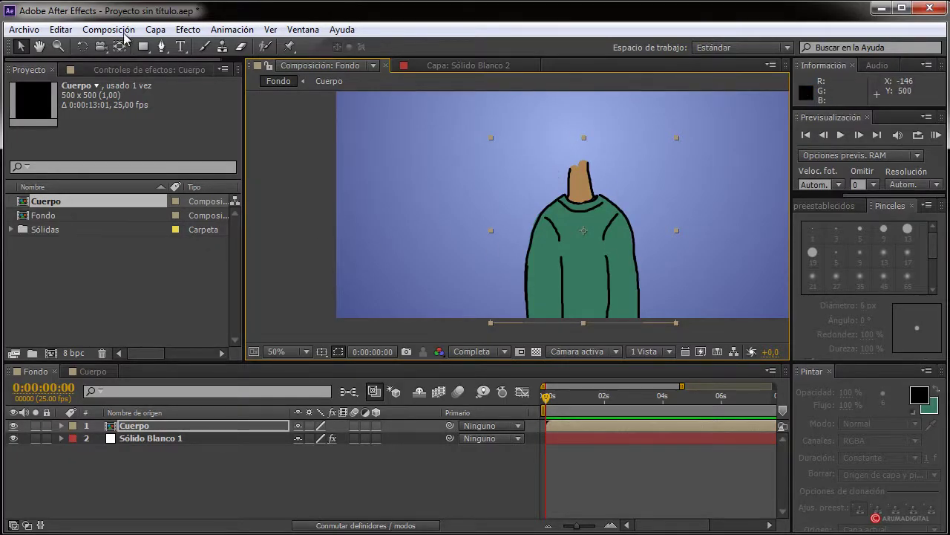
Create a new 500 × 500 px composition named Cabeza at 25 fps with a duration of 0:00:13:01
{"action": "left_click", "coordinate": [153, 33]}
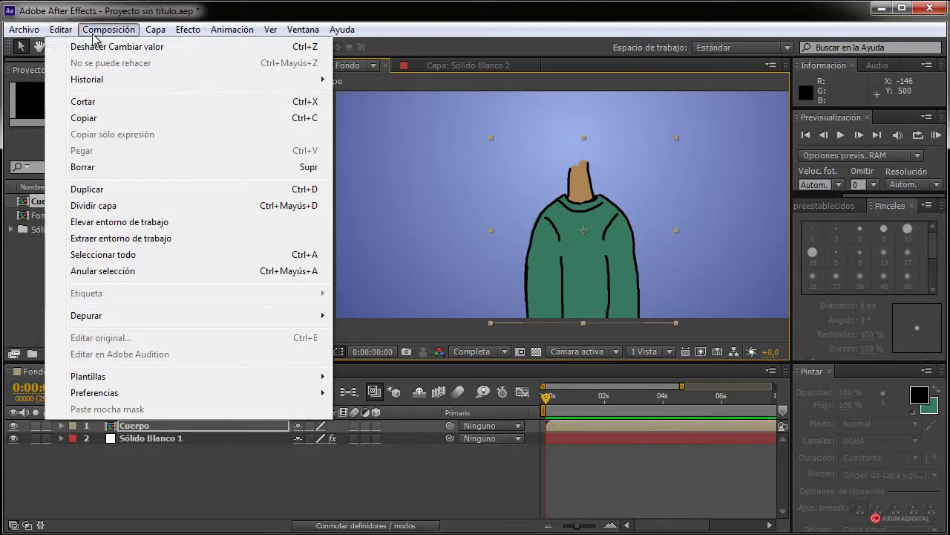
{"action": "left_click", "coordinate": [107, 46]}
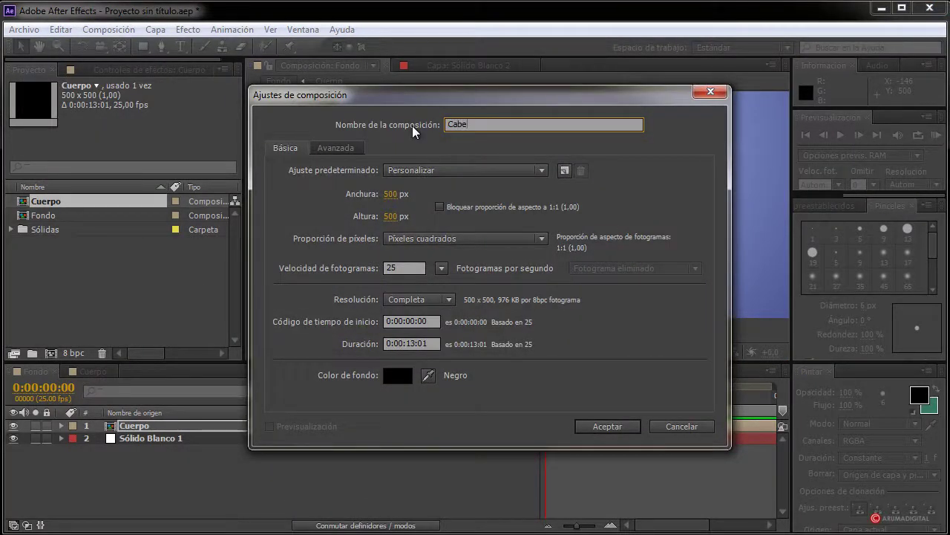
{"action": "left_click", "coordinate": [607, 427]}
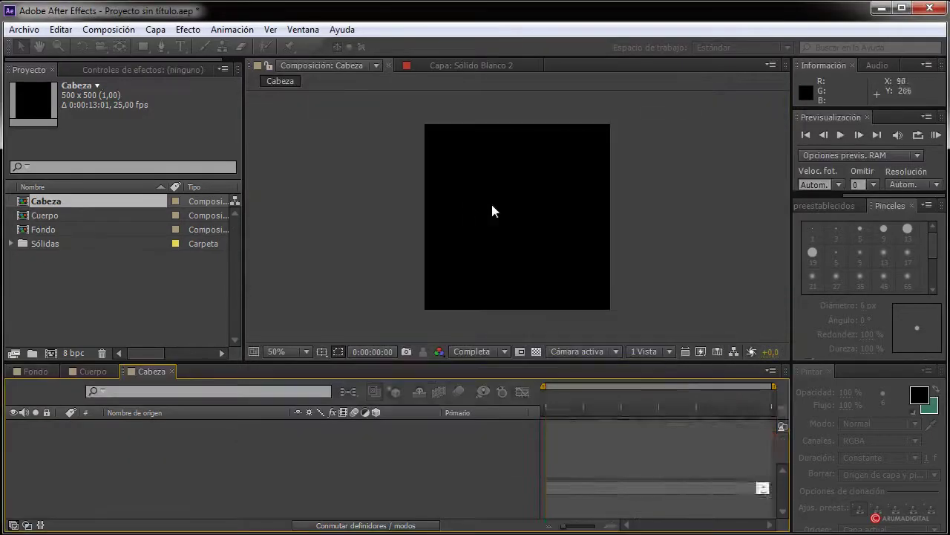
Add a white 500 × 500 px solid to Cabeza and open it for painting with the Brush tool
{"action": "left_click", "coordinate": [153, 32]}
{"action": "mouse_move", "coordinate": [179, 47]}
{"action": "left_click", "coordinate": [580, 63]}
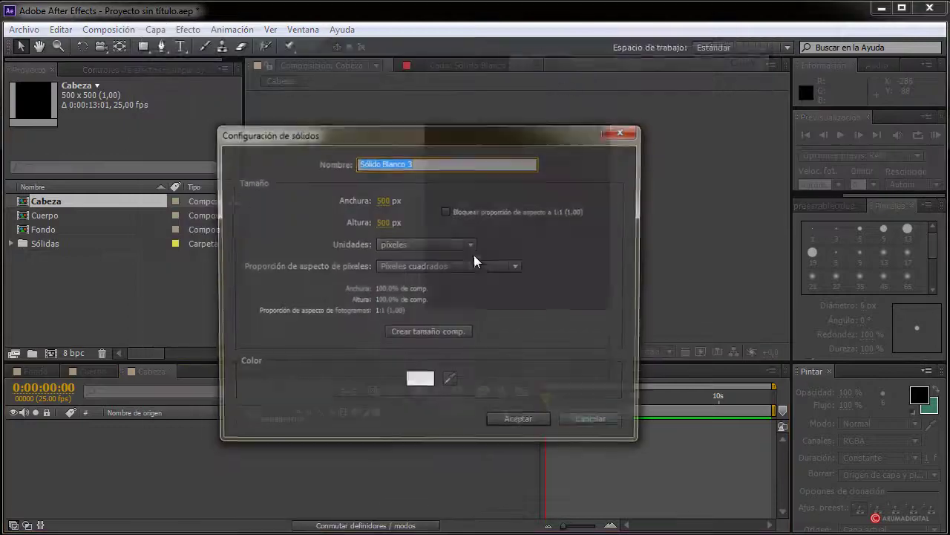
{"action": "left_click", "coordinate": [533, 421]}
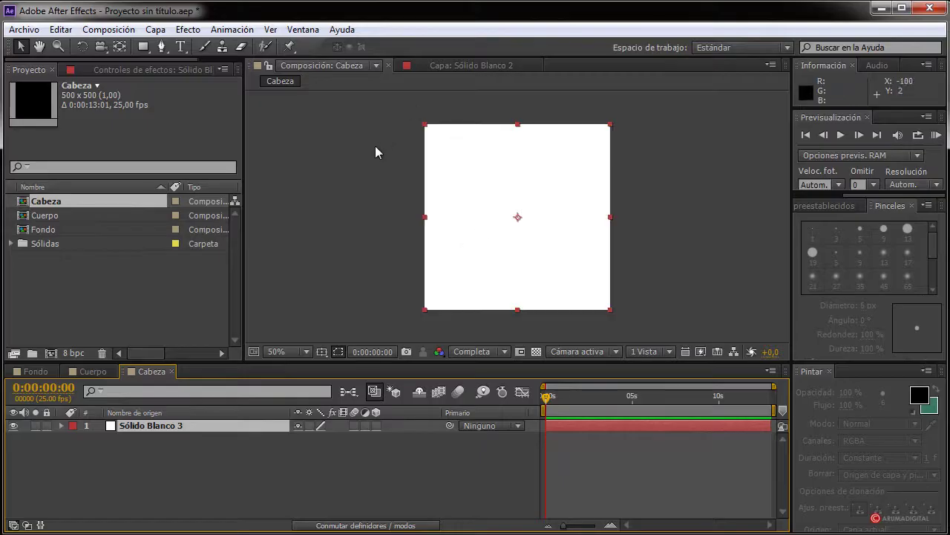
{"action": "left_click", "coordinate": [830, 207]}
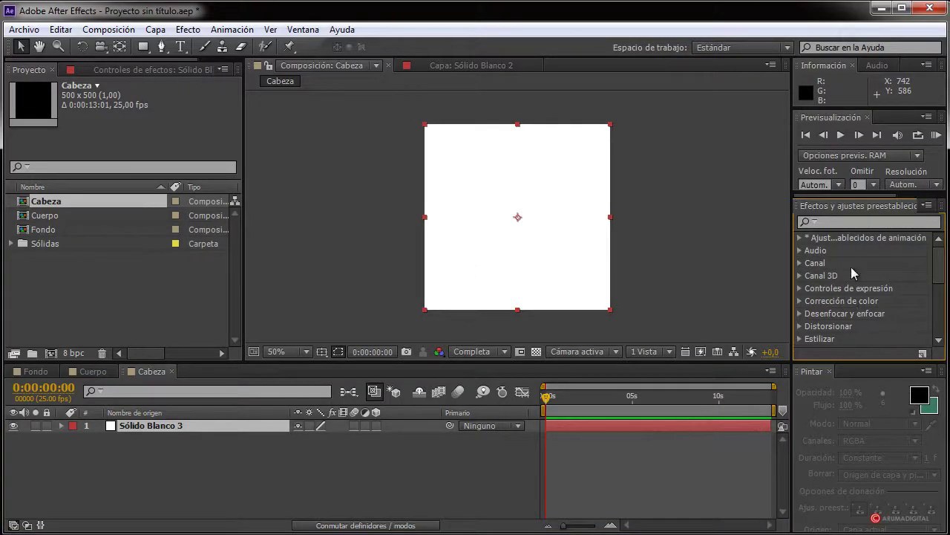
{"action": "left_click", "coordinate": [205, 46]}
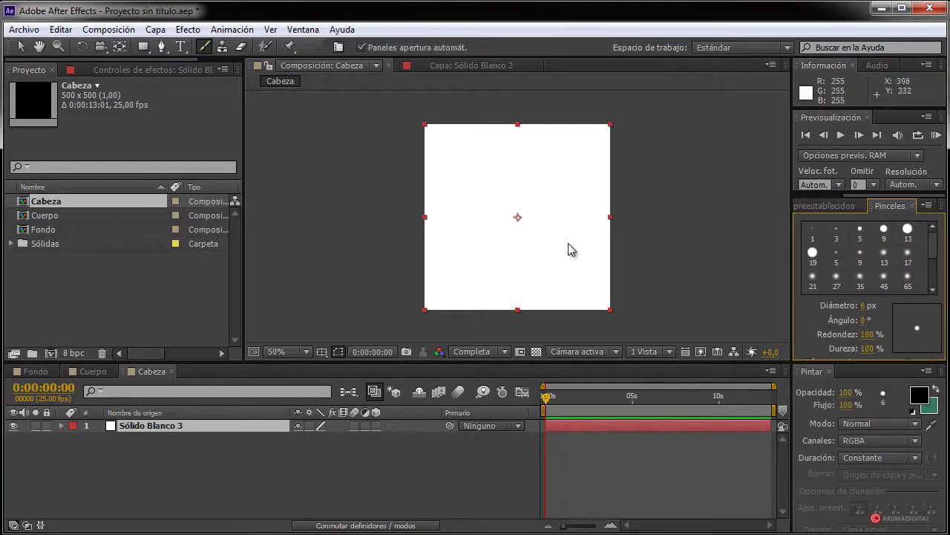
{"action": "double_click", "coordinate": [554, 219]}
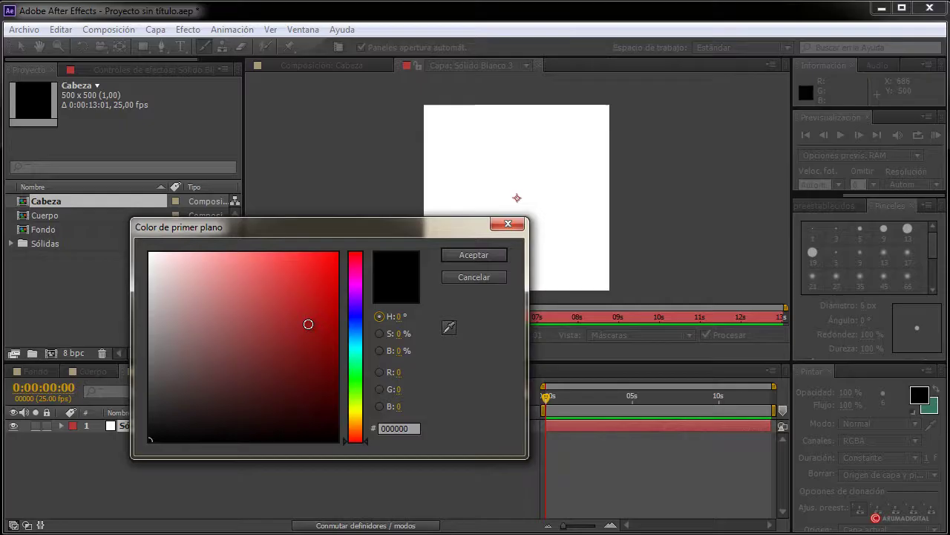
Change the brush's foreground color to a muted brown with a hue of 27°
{"action": "left_click_drag", "start_coordinate": [307, 323], "coordinate": [276, 360]}
{"action": "left_click", "coordinate": [355, 388]}
{"action": "mouse_move", "coordinate": [357, 411]}
{"action": "left_mouse_down"}
{"action": "mouse_move", "coordinate": [362, 431]}
{"action": "mouse_move", "coordinate": [370, 417]}
{"action": "left_mouse_up"}
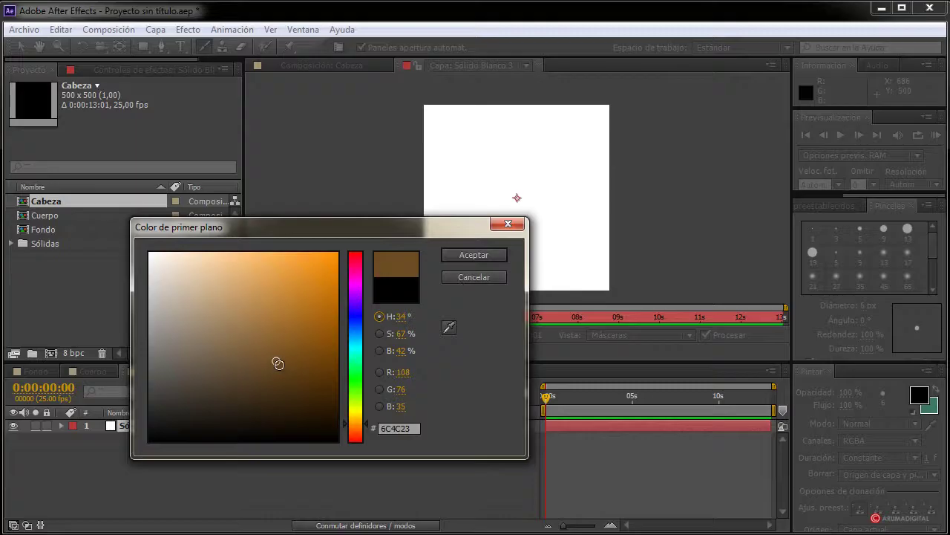
{"action": "left_click_drag", "start_coordinate": [277, 363], "coordinate": [249, 332]}
{"action": "left_click_drag", "start_coordinate": [355, 426], "coordinate": [355, 428]}
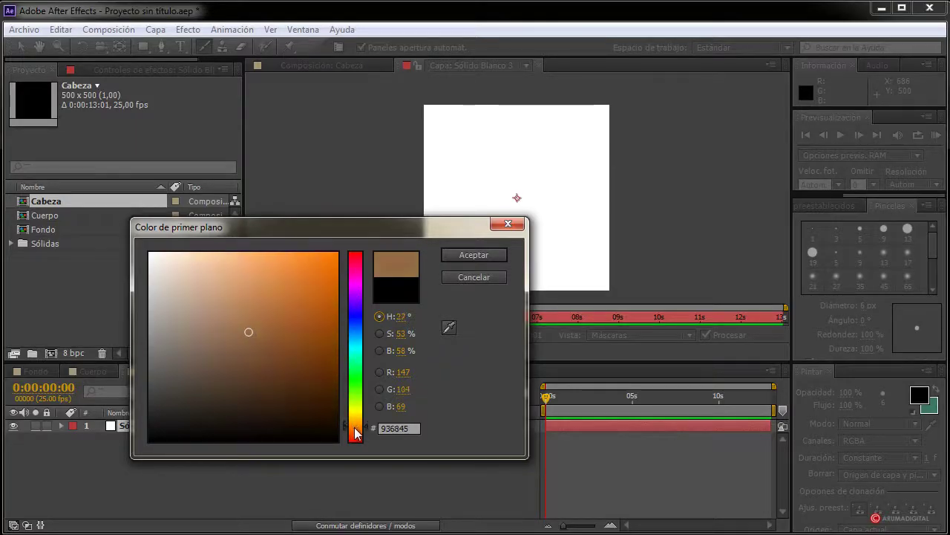
{"action": "mouse_move", "coordinate": [256, 340]}
{"action": "left_mouse_down"}
{"action": "mouse_move", "coordinate": [230, 324]}
{"action": "mouse_move", "coordinate": [230, 339]}
{"action": "left_mouse_up"}
{"action": "left_click", "coordinate": [472, 255]}
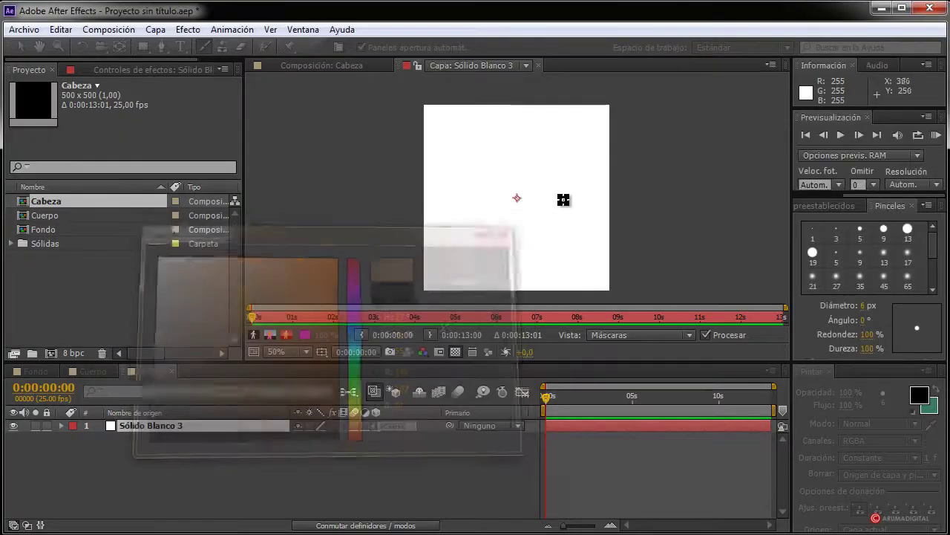
Set the brush diameter to 48 px and paint a short vertical stroke left of the solid's center
{"action": "left_click_drag", "start_coordinate": [862, 311], "coordinate": [883, 305]}
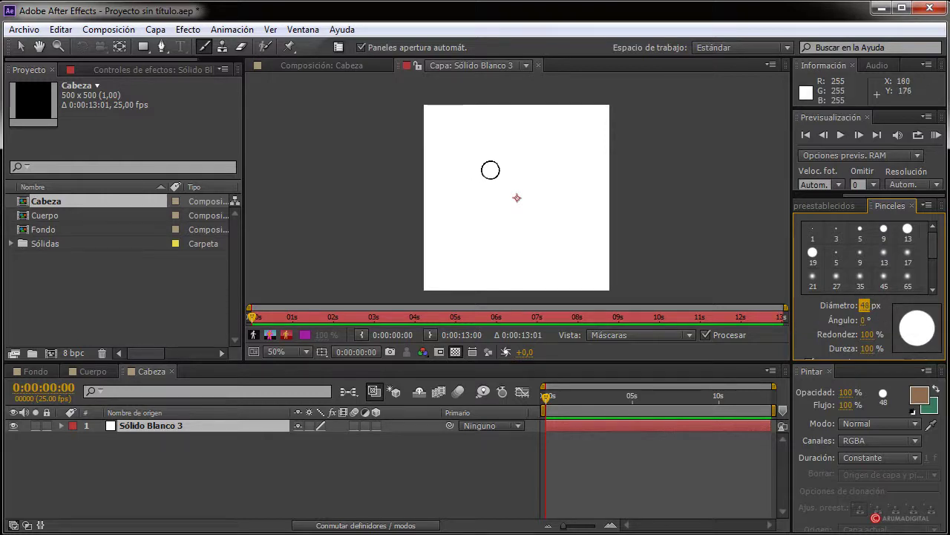
{"action": "mouse_move", "coordinate": [491, 170]}
{"action": "left_mouse_down"}
{"action": "mouse_move", "coordinate": [490, 195]}
{"action": "mouse_move", "coordinate": [491, 175]}
{"action": "left_mouse_up"}
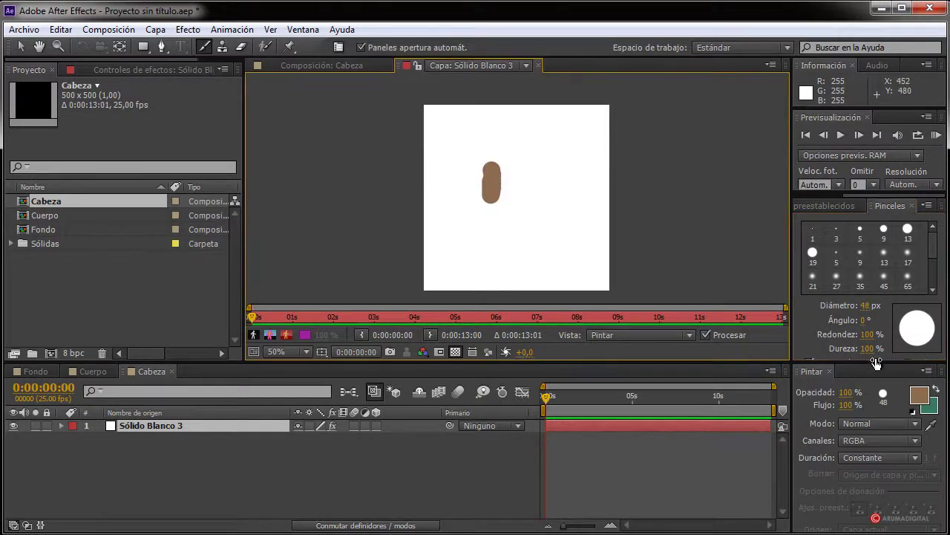
Lighten the brush's foreground color to the skin tone B99170
{"action": "left_click", "coordinate": [919, 394]}
{"action": "left_click_drag", "start_coordinate": [234, 340], "coordinate": [225, 311]}
{"action": "left_click", "coordinate": [466, 256]}
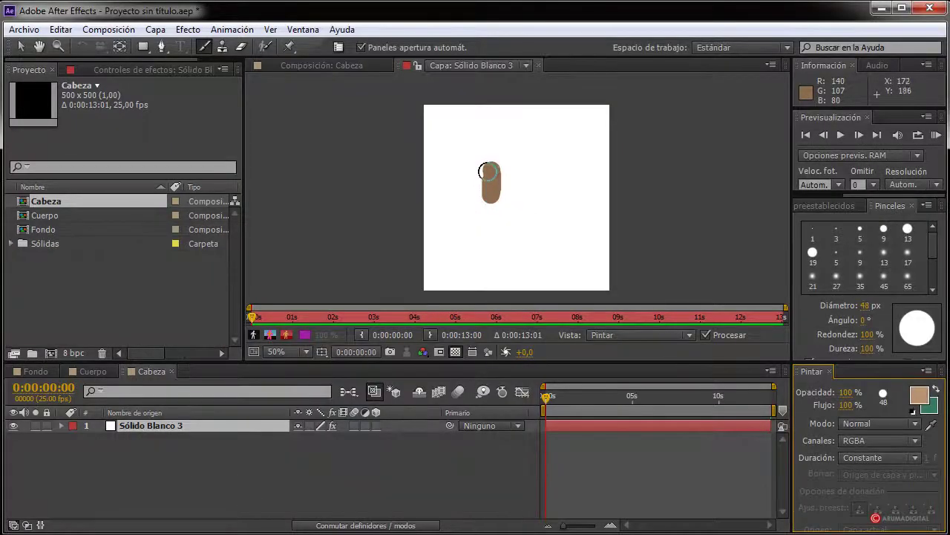
Paint a filled skin-tone face with a flat top, full cheeks and a rounded chin, covering the darker stroke
{"action": "mouse_move", "coordinate": [487, 183]}
{"action": "left_mouse_down"}
{"action": "mouse_move", "coordinate": [495, 223]}
{"action": "mouse_move", "coordinate": [542, 222]}
{"action": "mouse_move", "coordinate": [554, 207]}
{"action": "mouse_move", "coordinate": [545, 167]}
{"action": "left_mouse_up"}
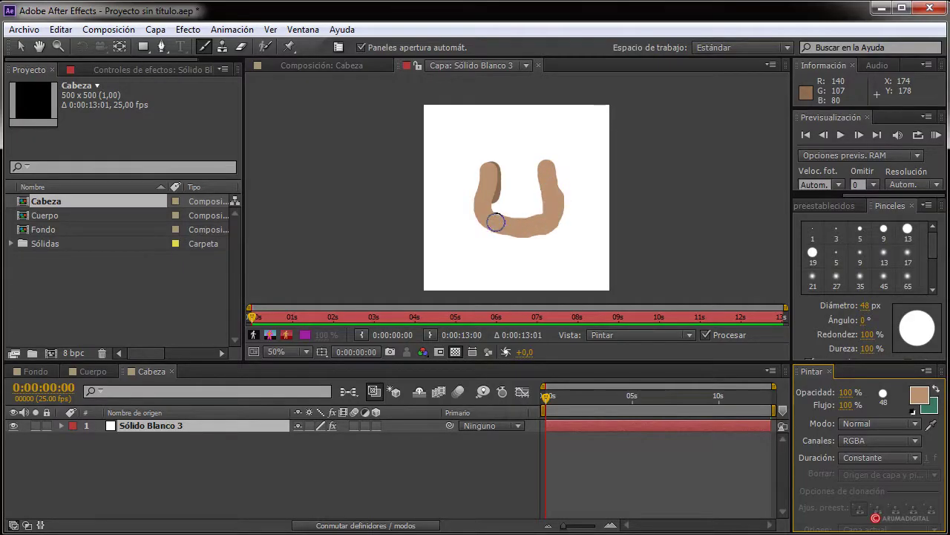
{"action": "mouse_move", "coordinate": [547, 212]}
{"action": "left_mouse_down"}
{"action": "mouse_move", "coordinate": [533, 231]}
{"action": "mouse_move", "coordinate": [485, 214]}
{"action": "mouse_move", "coordinate": [511, 237]}
{"action": "mouse_move", "coordinate": [550, 227]}
{"action": "left_mouse_up"}
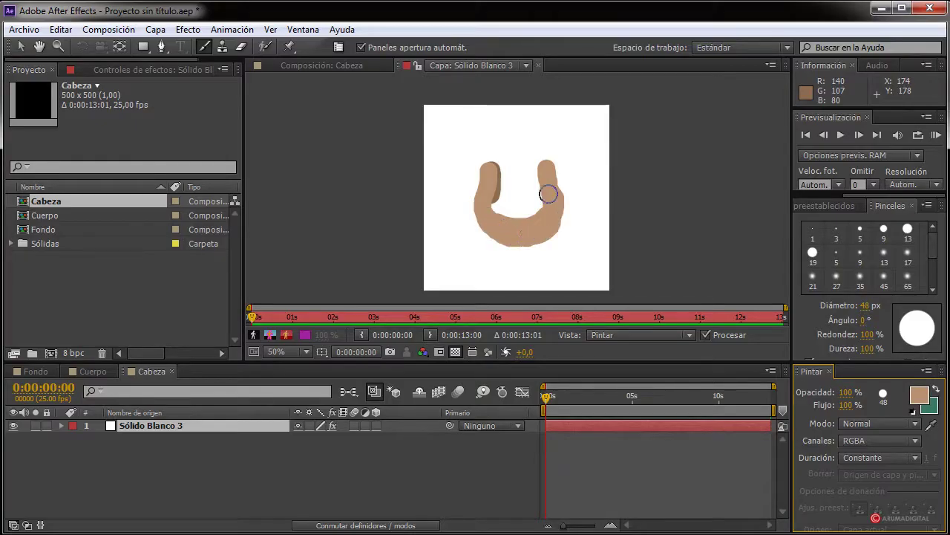
{"action": "mouse_move", "coordinate": [547, 193]}
{"action": "left_mouse_down"}
{"action": "mouse_move", "coordinate": [526, 216]}
{"action": "mouse_move", "coordinate": [493, 202]}
{"action": "mouse_move", "coordinate": [506, 221]}
{"action": "mouse_move", "coordinate": [510, 178]}
{"action": "mouse_move", "coordinate": [494, 174]}
{"action": "mouse_move", "coordinate": [538, 168]}
{"action": "mouse_move", "coordinate": [525, 188]}
{"action": "left_mouse_up"}
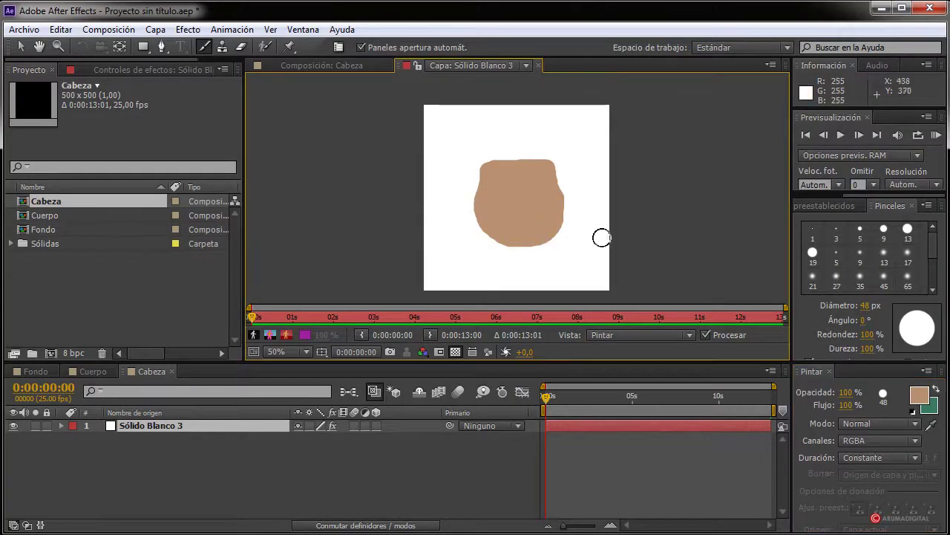
{"action": "scroll", "coordinate": [601, 235], "scroll_direction": "up", "scroll_amount": 1}
{"action": "scroll", "coordinate": [481, 242], "scroll_direction": "down", "scroll_amount": 1}
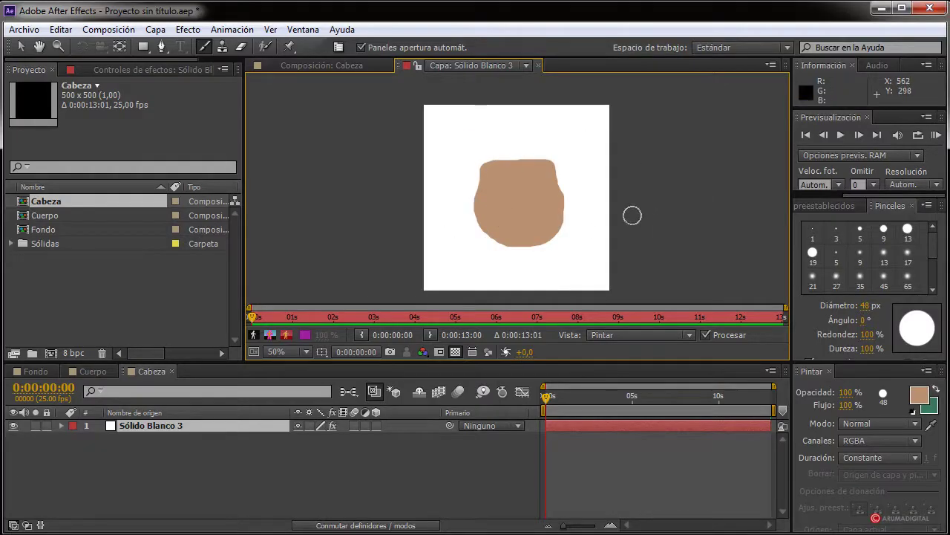
{"action": "scroll", "coordinate": [632, 216], "scroll_direction": "up", "scroll_amount": 2}
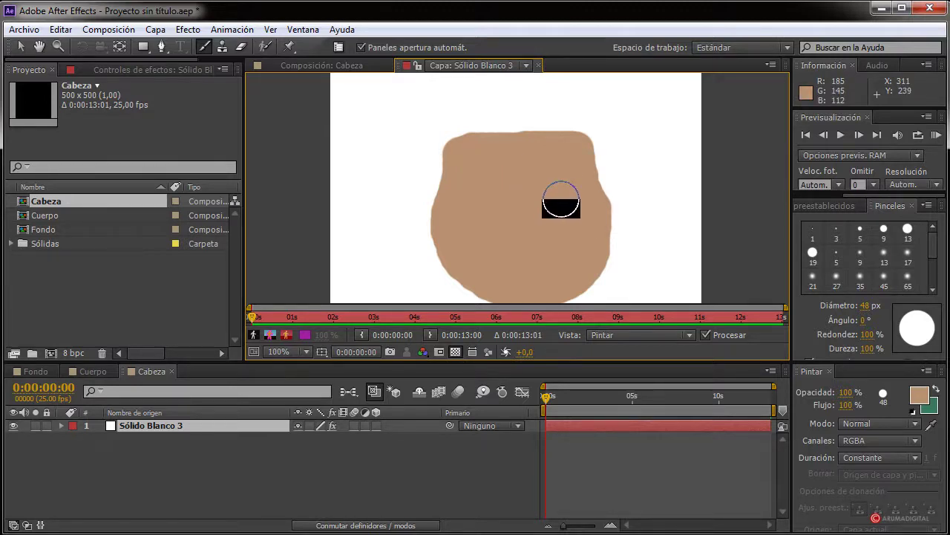
{"action": "scroll", "coordinate": [564, 201], "scroll_direction": "down", "scroll_amount": 2}
{"action": "scroll", "coordinate": [586, 199], "scroll_direction": "up", "scroll_amount": 2}
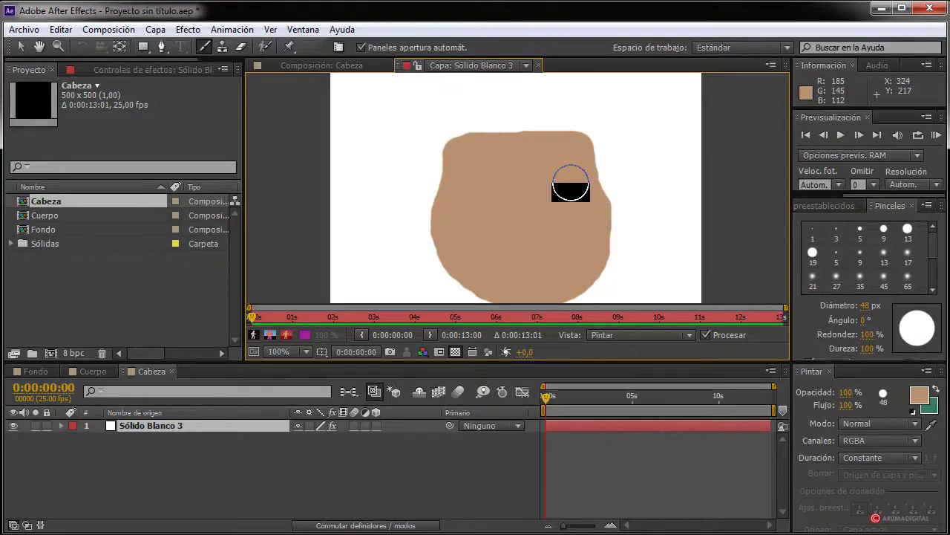
{"action": "scroll", "coordinate": [517, 207], "scroll_direction": "down", "scroll_amount": 2}
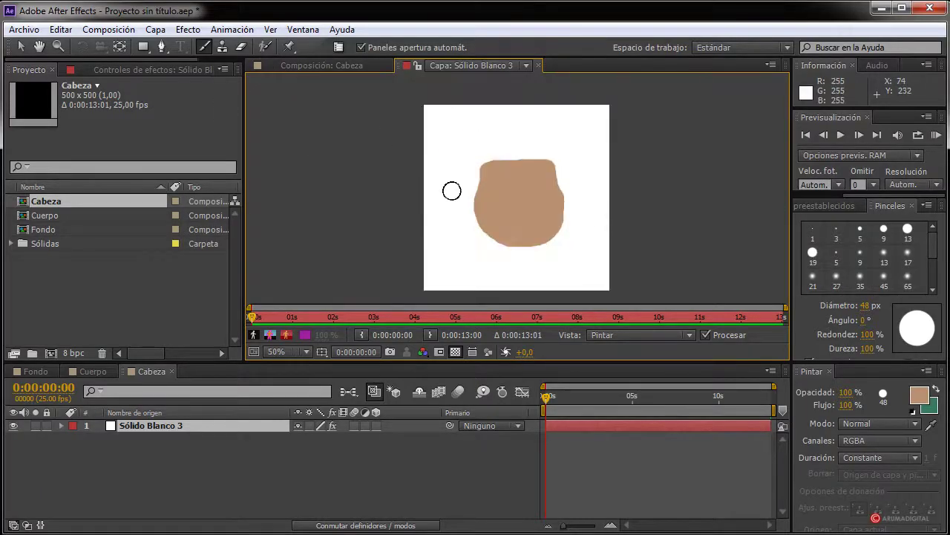
Set the brush diameter to 28 px and its foreground color to the dark blond tone AA9E4F
{"action": "left_click_drag", "start_coordinate": [879, 306], "coordinate": [870, 307]}
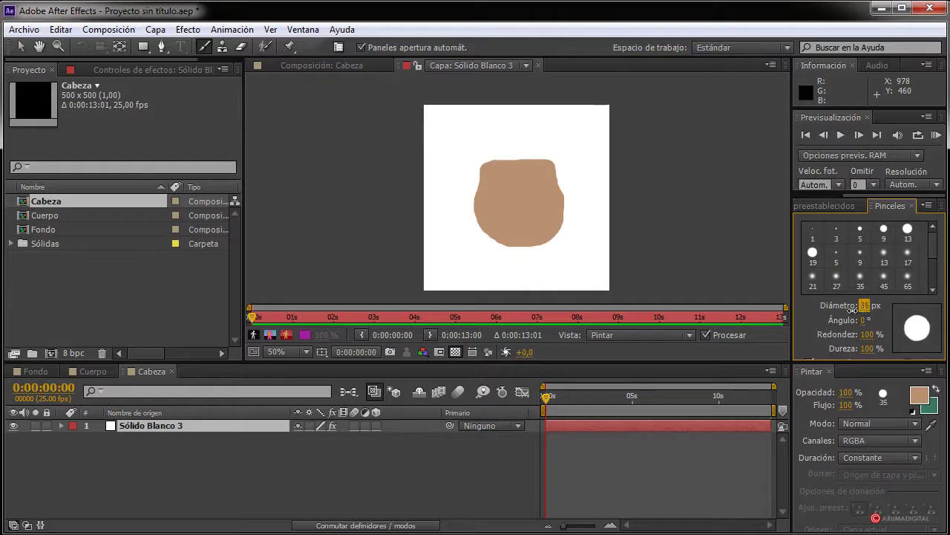
{"action": "left_click", "coordinate": [911, 392]}
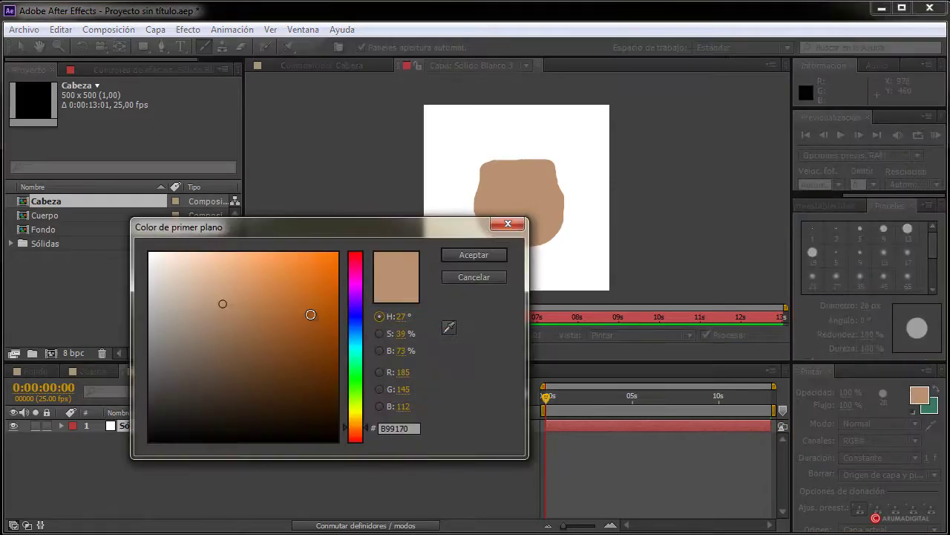
{"action": "left_click", "coordinate": [252, 286]}
{"action": "left_click", "coordinate": [353, 412]}
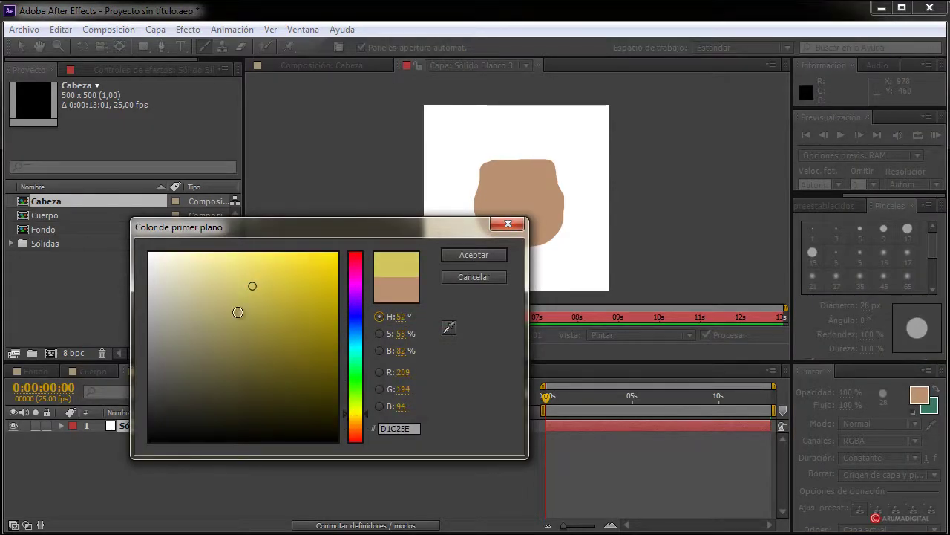
{"action": "mouse_move", "coordinate": [252, 291]}
{"action": "left_mouse_down"}
{"action": "mouse_move", "coordinate": [278, 290]}
{"action": "mouse_move", "coordinate": [244, 323]}
{"action": "mouse_move", "coordinate": [250, 315]}
{"action": "left_mouse_up"}
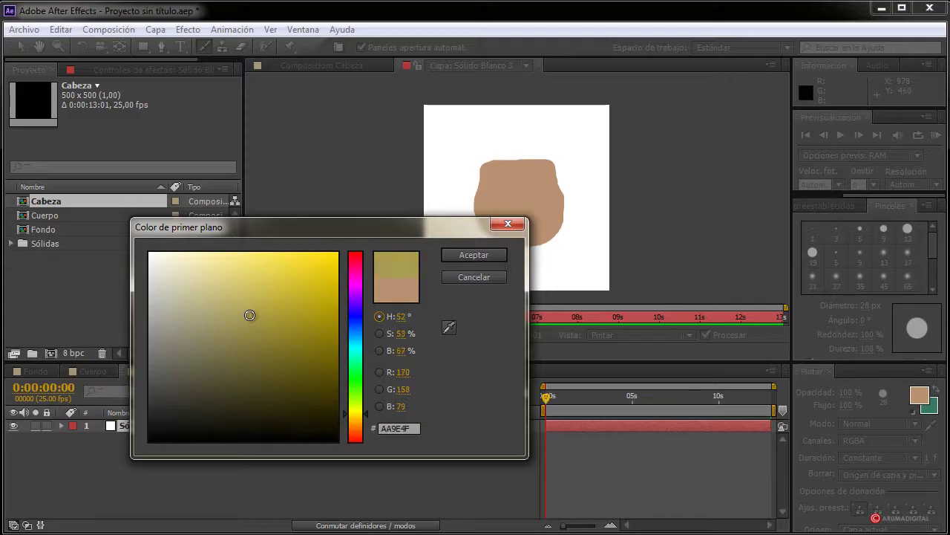
{"action": "left_click", "coordinate": [447, 257]}
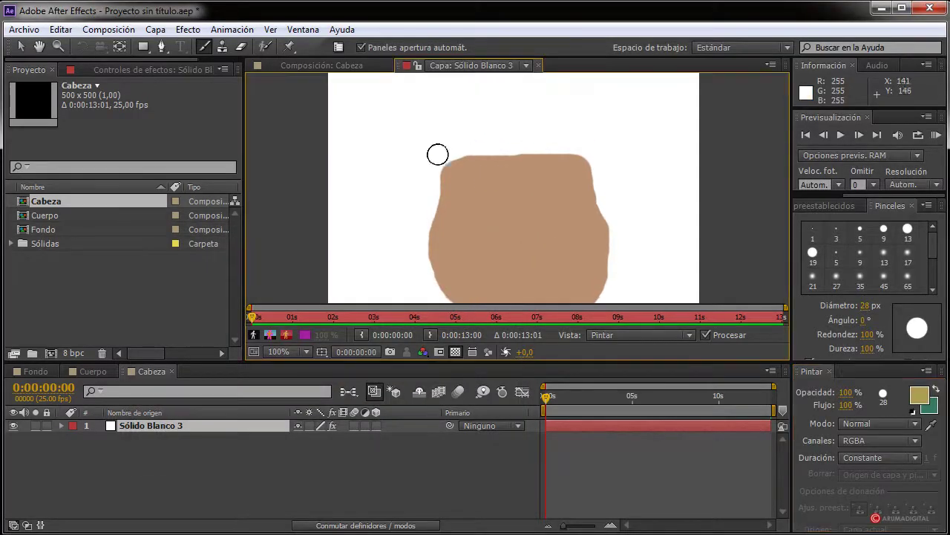
Paint a filled blond mass of hair over the top of the head, with short sideburns reaching down both sides
{"action": "mouse_move", "coordinate": [451, 150]}
{"action": "left_mouse_down"}
{"action": "mouse_move", "coordinate": [506, 144]}
{"action": "mouse_move", "coordinate": [571, 157]}
{"action": "mouse_move", "coordinate": [580, 147]}
{"action": "mouse_move", "coordinate": [599, 194]}
{"action": "mouse_move", "coordinate": [590, 125]}
{"action": "mouse_move", "coordinate": [576, 142]}
{"action": "mouse_move", "coordinate": [568, 126]}
{"action": "mouse_move", "coordinate": [532, 136]}
{"action": "mouse_move", "coordinate": [561, 138]}
{"action": "mouse_move", "coordinate": [502, 138]}
{"action": "mouse_move", "coordinate": [510, 118]}
{"action": "mouse_move", "coordinate": [552, 131]}
{"action": "mouse_move", "coordinate": [533, 133]}
{"action": "mouse_move", "coordinate": [523, 120]}
{"action": "mouse_move", "coordinate": [452, 130]}
{"action": "mouse_move", "coordinate": [437, 177]}
{"action": "mouse_move", "coordinate": [447, 151]}
{"action": "left_mouse_up"}
{"action": "left_click_drag", "start_coordinate": [440, 185], "coordinate": [441, 156]}
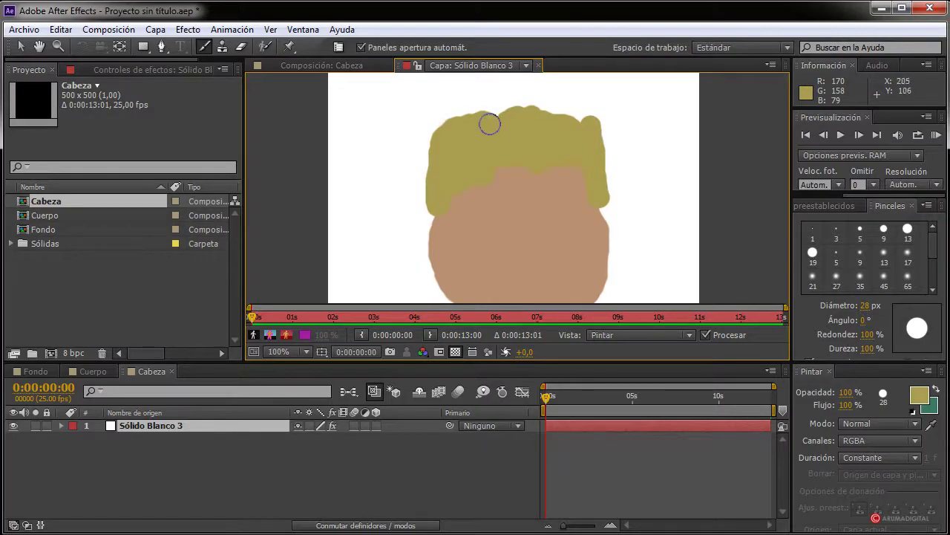
{"action": "left_click_drag", "start_coordinate": [490, 121], "coordinate": [476, 122]}
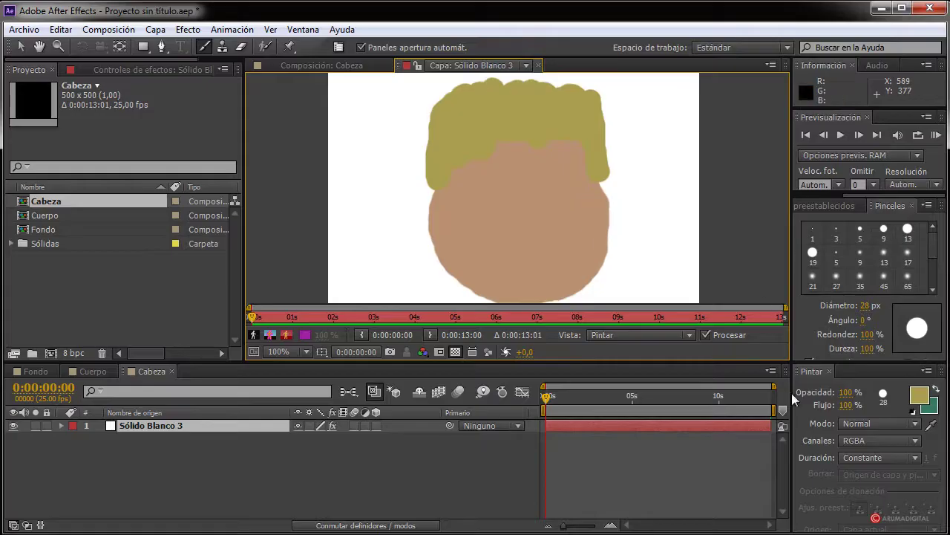
Switch the brush to black at 7 px and outline the face from one sideburn around the chin to the other
{"action": "left_click", "coordinate": [914, 401]}
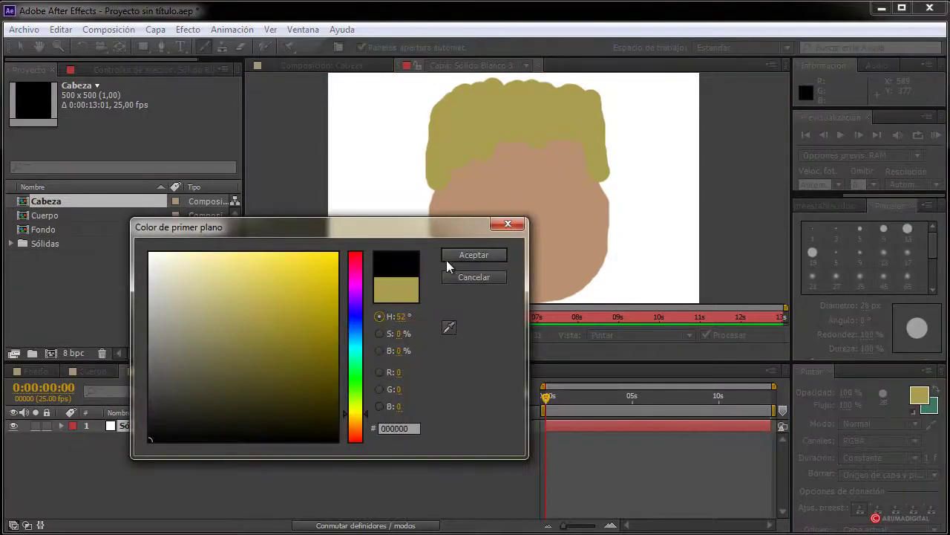
{"action": "left_click", "coordinate": [464, 257]}
{"action": "mouse_move", "coordinate": [861, 311]}
{"action": "left_mouse_down"}
{"action": "mouse_move", "coordinate": [846, 305]}
{"action": "mouse_move", "coordinate": [861, 305]}
{"action": "left_mouse_up"}
{"action": "left_click_drag", "start_coordinate": [515, 193], "coordinate": [516, 146]}
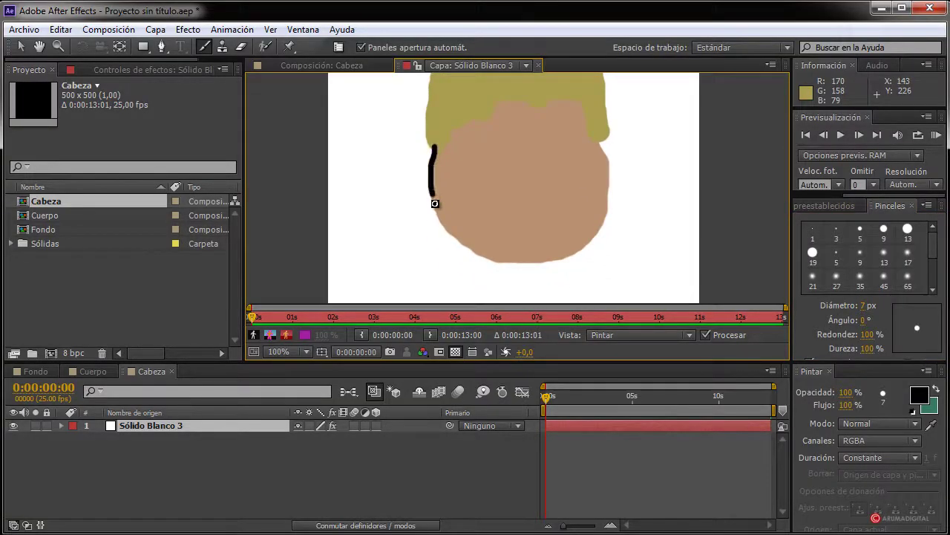
{"action": "left_click_drag", "start_coordinate": [477, 254], "coordinate": [527, 264]}
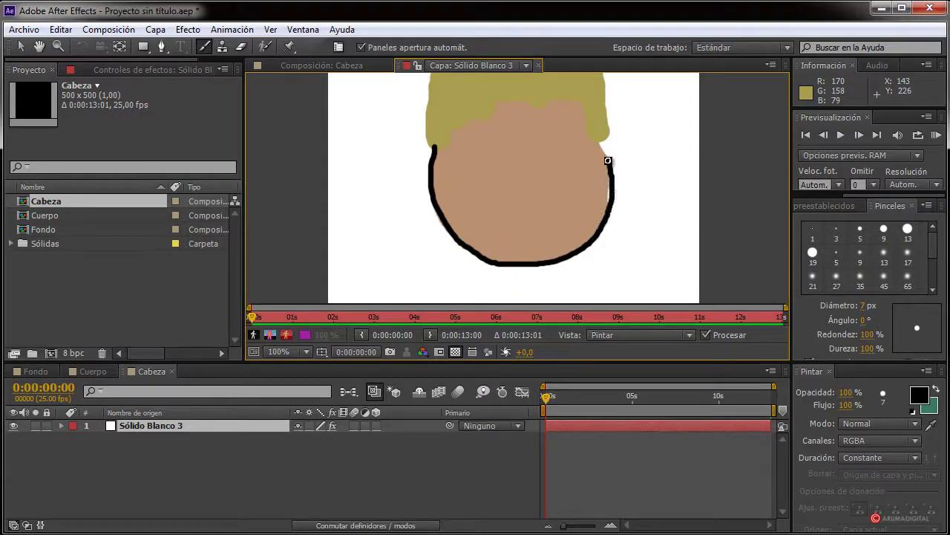
Outline the hair in black, with a jagged fringe across the forehead and a spiky outer contour
{"action": "scroll", "coordinate": [639, 185], "scroll_direction": "up", "scroll_amount": 2}
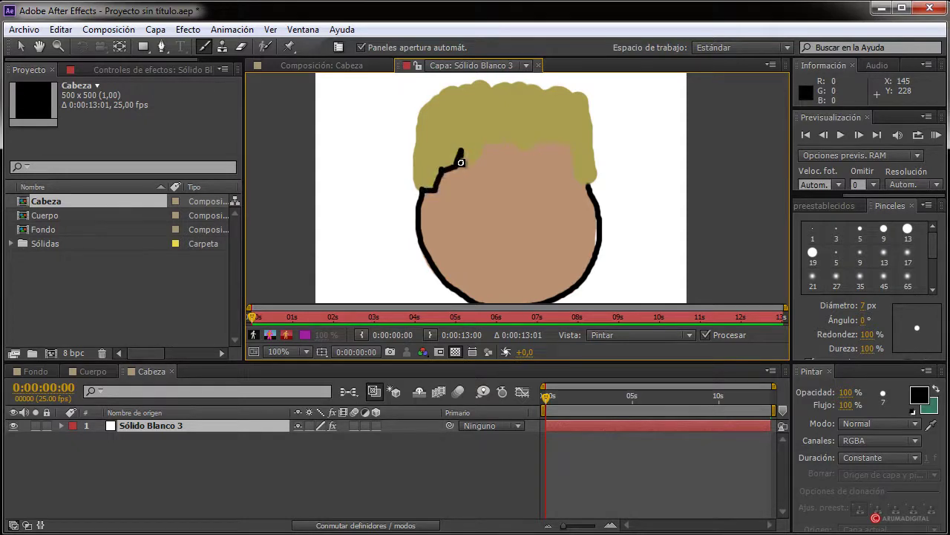
{"action": "mouse_move", "coordinate": [471, 162]}
{"action": "left_mouse_down"}
{"action": "mouse_move", "coordinate": [480, 125]}
{"action": "mouse_move", "coordinate": [481, 158]}
{"action": "mouse_move", "coordinate": [495, 115]}
{"action": "mouse_move", "coordinate": [497, 144]}
{"action": "mouse_move", "coordinate": [516, 150]}
{"action": "mouse_move", "coordinate": [519, 120]}
{"action": "mouse_move", "coordinate": [522, 157]}
{"action": "mouse_move", "coordinate": [533, 142]}
{"action": "mouse_move", "coordinate": [528, 112]}
{"action": "mouse_move", "coordinate": [541, 144]}
{"action": "mouse_move", "coordinate": [571, 139]}
{"action": "left_mouse_up"}
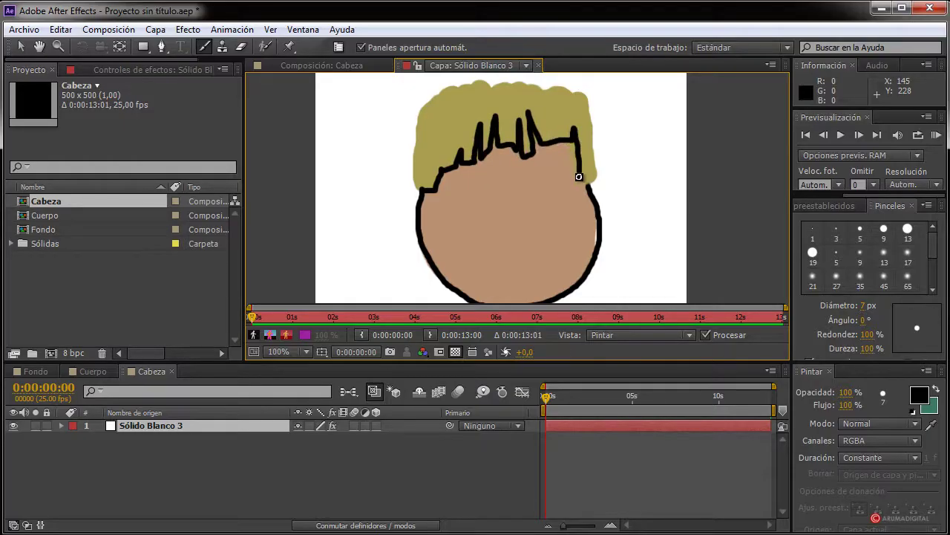
{"action": "left_click_drag", "start_coordinate": [579, 177], "coordinate": [593, 183]}
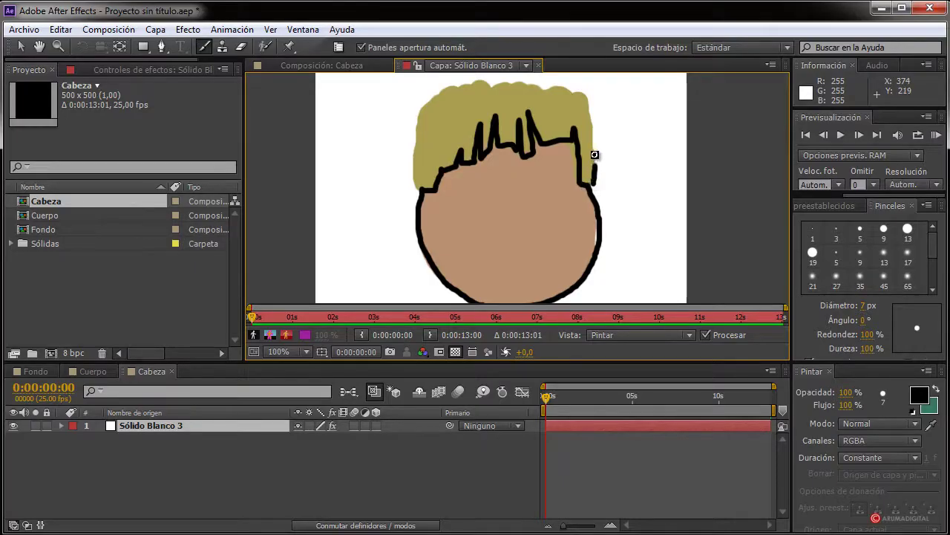
{"action": "left_click_drag", "start_coordinate": [589, 114], "coordinate": [590, 93]}
{"action": "scroll", "coordinate": [601, 97], "scroll_direction": "up", "scroll_amount": 3}
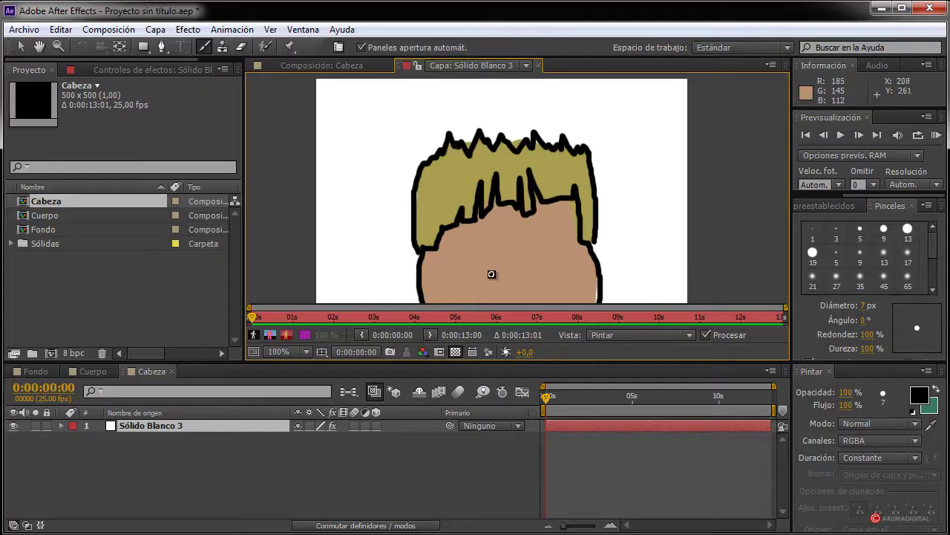
Paint two short black dashes side by side in the middle of the face and thicken the jaw and chin outline
{"action": "scroll", "coordinate": [512, 156], "scroll_direction": "down", "scroll_amount": 7}
{"action": "scroll", "coordinate": [518, 210], "scroll_direction": "up", "scroll_amount": 4}
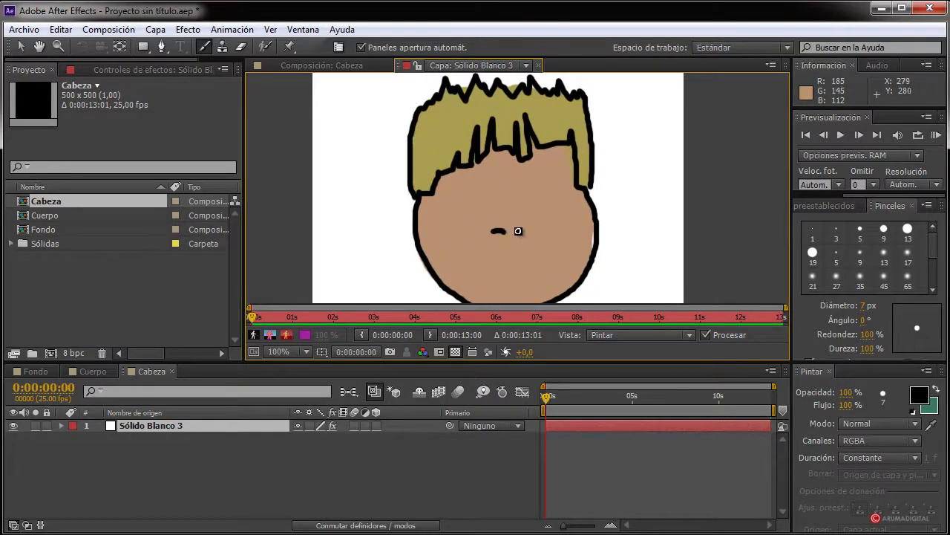
{"action": "scroll", "coordinate": [578, 229], "scroll_direction": "down", "scroll_amount": 2}
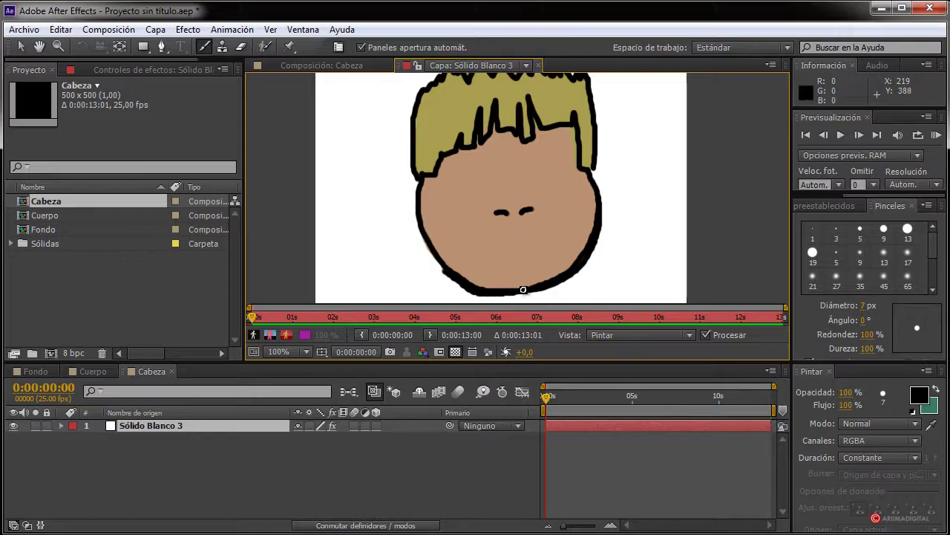
Trim the excess black along the lower-left jaw outline with a 4 px eraser
{"action": "left_click", "coordinate": [240, 47]}
{"action": "mouse_move", "coordinate": [441, 270]}
{"action": "left_mouse_down"}
{"action": "mouse_move", "coordinate": [491, 298]}
{"action": "mouse_move", "coordinate": [439, 273]}
{"action": "mouse_move", "coordinate": [497, 298]}
{"action": "left_mouse_up"}
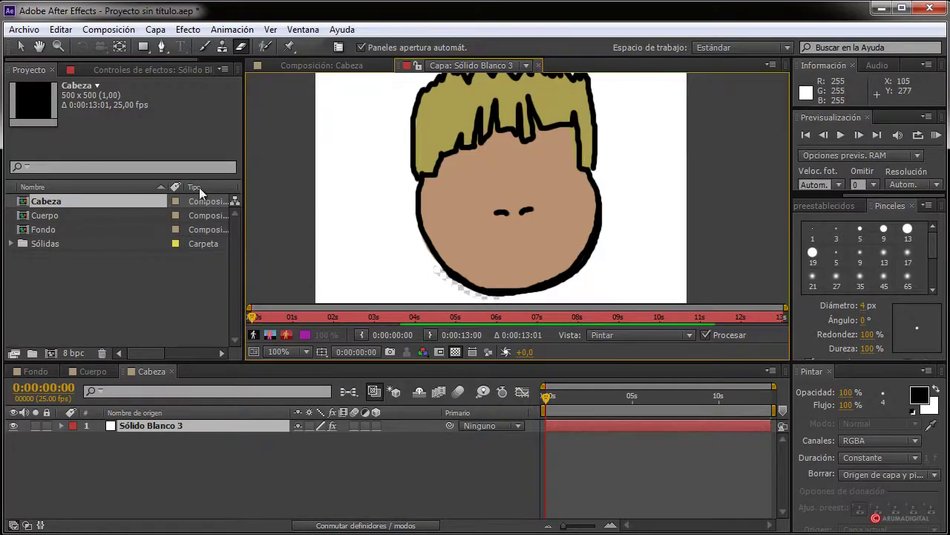
Enable Pintar sobre transparente in the Pintar effect of the head's white solid
{"action": "left_click", "coordinate": [154, 71]}
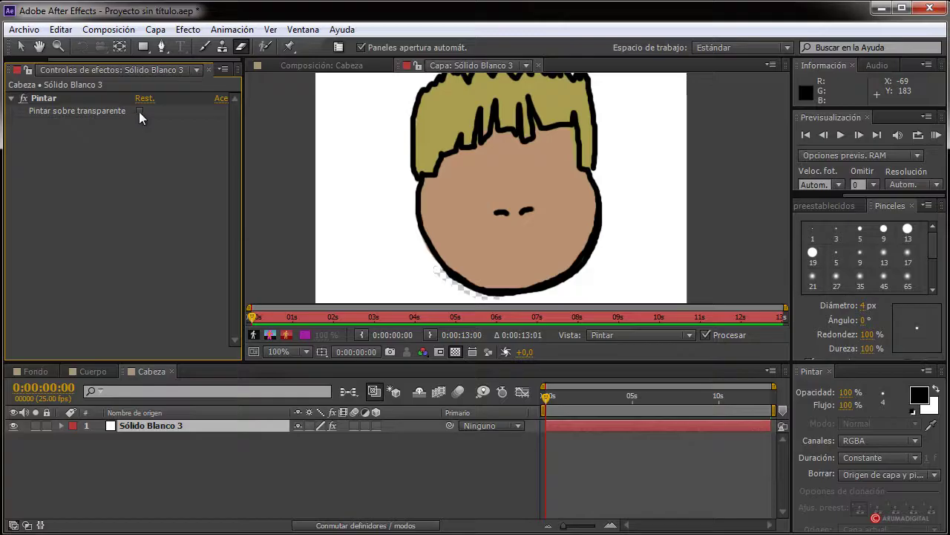
{"action": "left_click", "coordinate": [138, 112]}
{"action": "scroll", "coordinate": [400, 234], "scroll_direction": "down", "scroll_amount": 1}
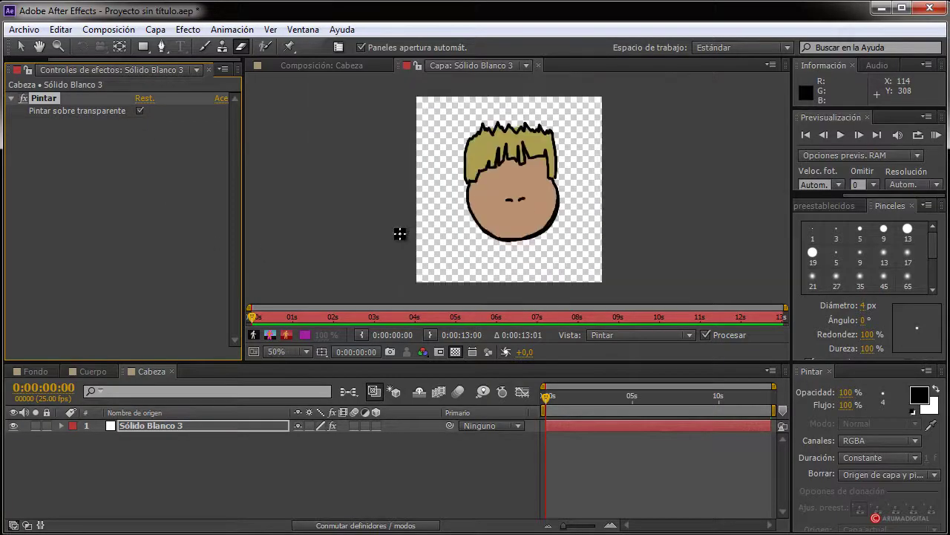
Erase the black outer outline of the hair with a 13 px eraser, leaving the fringe lines in place
{"action": "scroll", "coordinate": [512, 182], "scroll_direction": "up", "scroll_amount": 1}
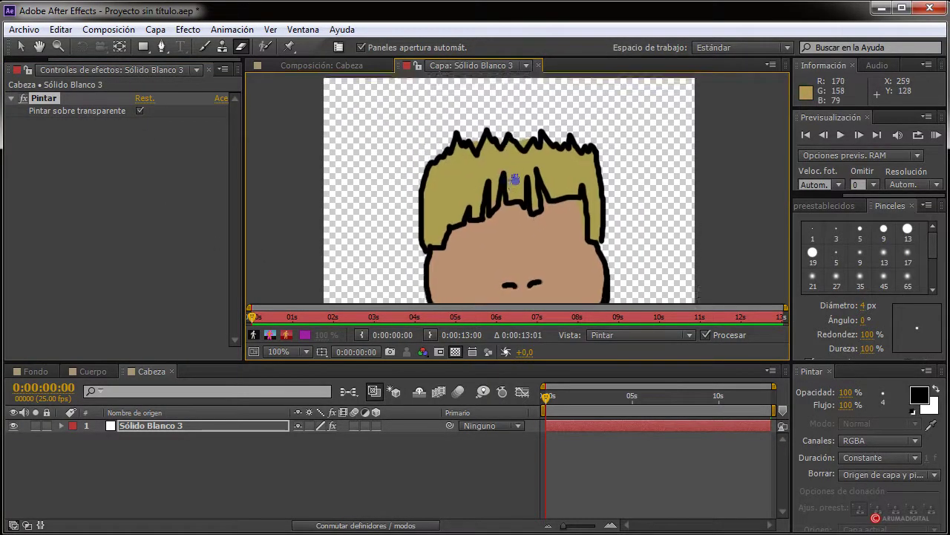
{"action": "left_click_drag", "start_coordinate": [513, 179], "coordinate": [516, 135]}
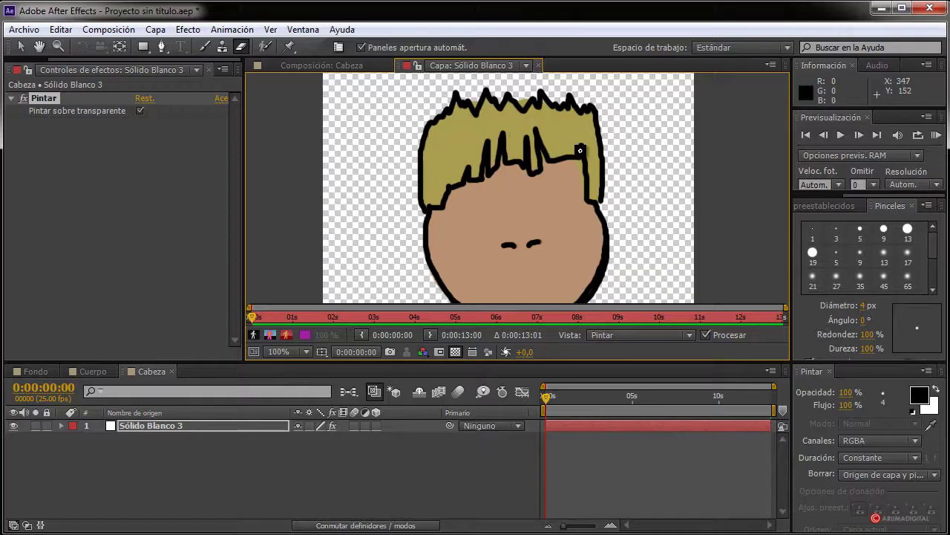
{"action": "left_click_drag", "start_coordinate": [630, 138], "coordinate": [636, 176]}
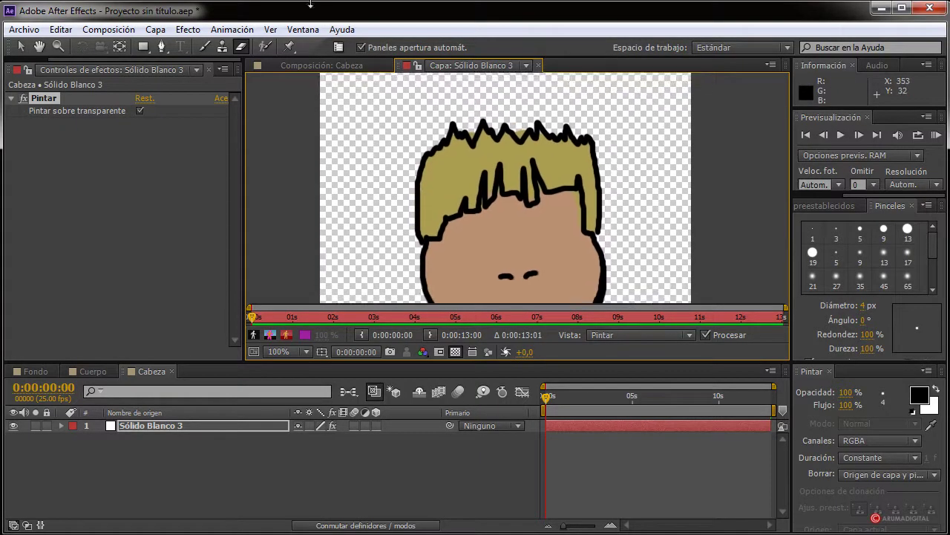
{"action": "left_click_drag", "start_coordinate": [866, 305], "coordinate": [873, 305]}
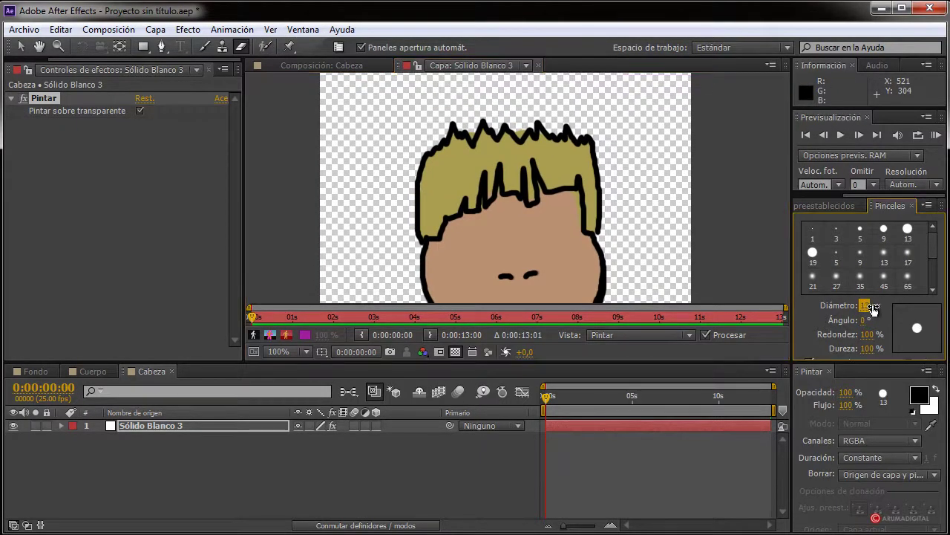
{"action": "mouse_move", "coordinate": [590, 144]}
{"action": "left_mouse_down"}
{"action": "mouse_move", "coordinate": [599, 227]}
{"action": "mouse_move", "coordinate": [589, 150]}
{"action": "mouse_move", "coordinate": [571, 123]}
{"action": "mouse_move", "coordinate": [556, 139]}
{"action": "mouse_move", "coordinate": [541, 121]}
{"action": "mouse_move", "coordinate": [526, 127]}
{"action": "mouse_move", "coordinate": [547, 137]}
{"action": "mouse_move", "coordinate": [499, 135]}
{"action": "mouse_move", "coordinate": [502, 128]}
{"action": "mouse_move", "coordinate": [488, 143]}
{"action": "mouse_move", "coordinate": [485, 122]}
{"action": "mouse_move", "coordinate": [472, 138]}
{"action": "mouse_move", "coordinate": [445, 120]}
{"action": "mouse_move", "coordinate": [455, 130]}
{"action": "mouse_move", "coordinate": [433, 166]}
{"action": "mouse_move", "coordinate": [415, 160]}
{"action": "mouse_move", "coordinate": [421, 147]}
{"action": "mouse_move", "coordinate": [424, 200]}
{"action": "mouse_move", "coordinate": [419, 182]}
{"action": "mouse_move", "coordinate": [413, 197]}
{"action": "mouse_move", "coordinate": [450, 142]}
{"action": "mouse_move", "coordinate": [479, 168]}
{"action": "left_mouse_up"}
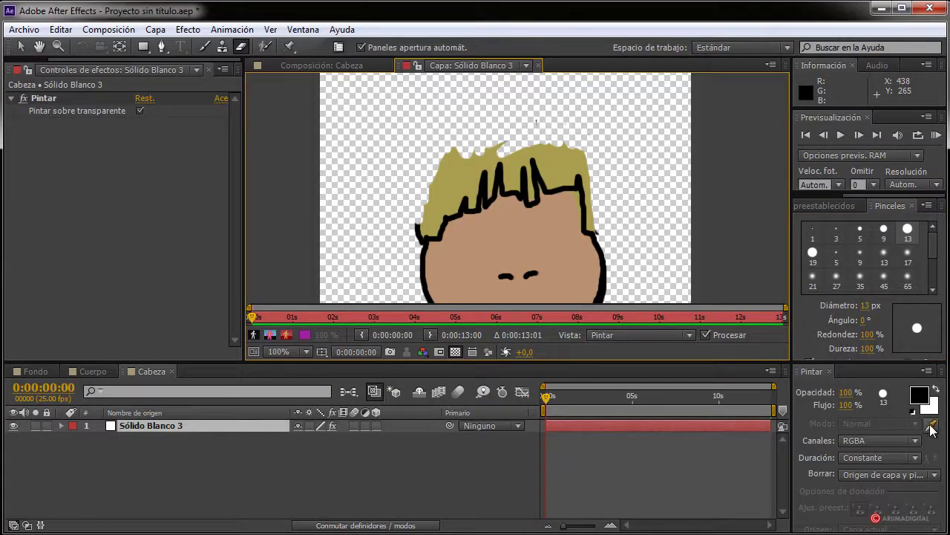
{"action": "left_click", "coordinate": [931, 424]}
{"action": "left_click", "coordinate": [553, 163]}
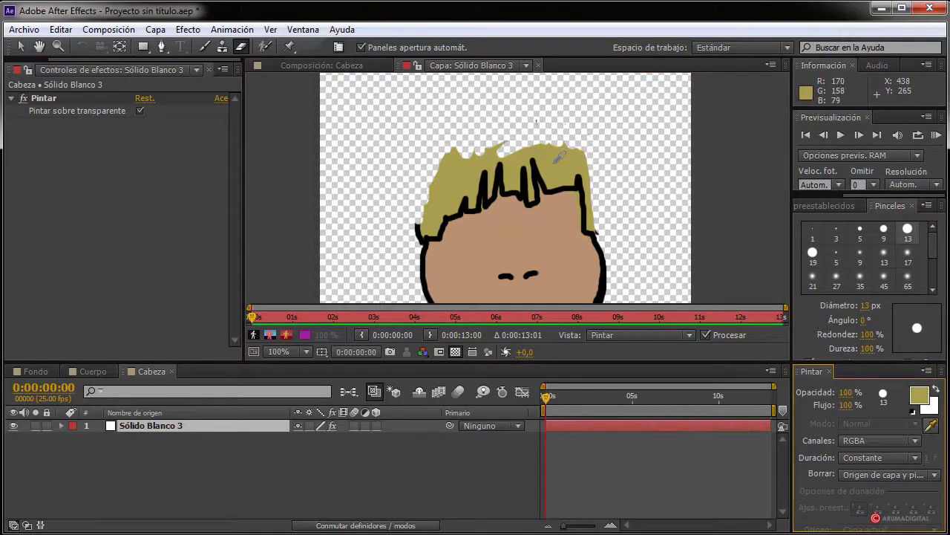
{"action": "mouse_move", "coordinate": [568, 148]}
{"action": "left_mouse_down"}
{"action": "mouse_move", "coordinate": [553, 195]}
{"action": "mouse_move", "coordinate": [556, 161]}
{"action": "left_mouse_up"}
{"action": "left_click", "coordinate": [554, 152]}
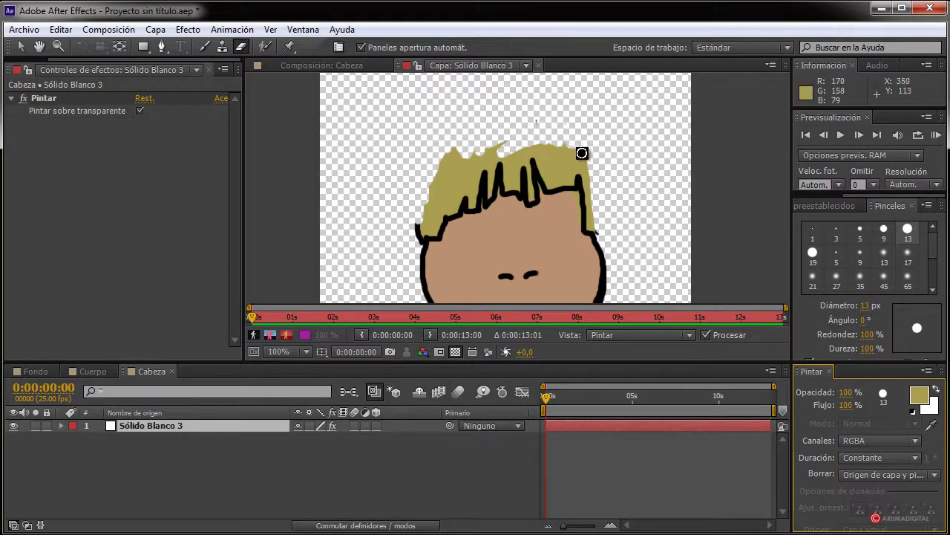
Return to the Brush tool and sample the blond hair as its foreground color
{"action": "left_click", "coordinate": [204, 46]}
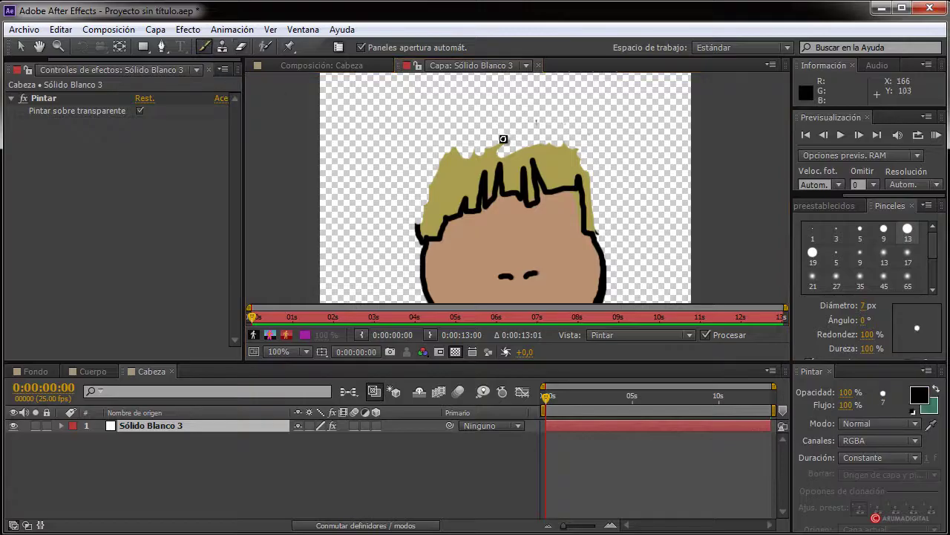
{"action": "left_click", "coordinate": [933, 424]}
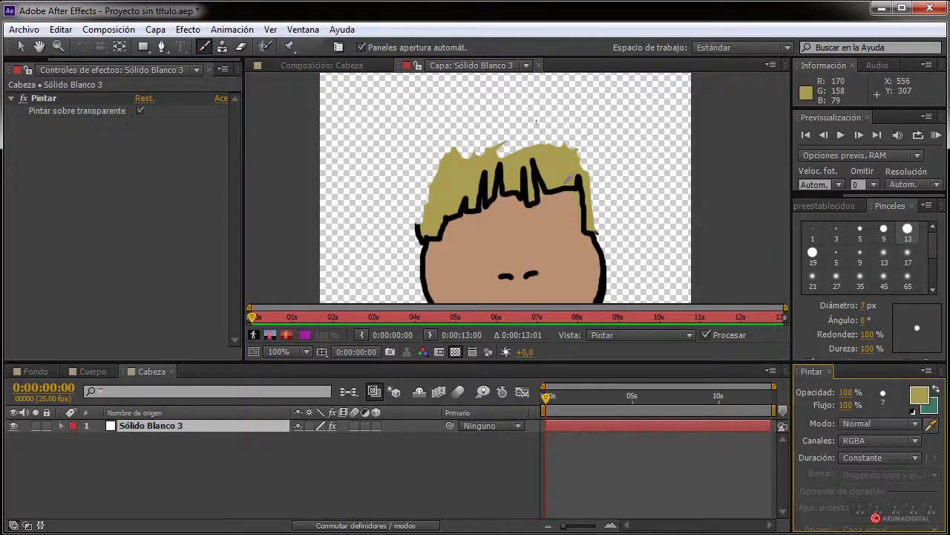
{"action": "left_click", "coordinate": [557, 161]}
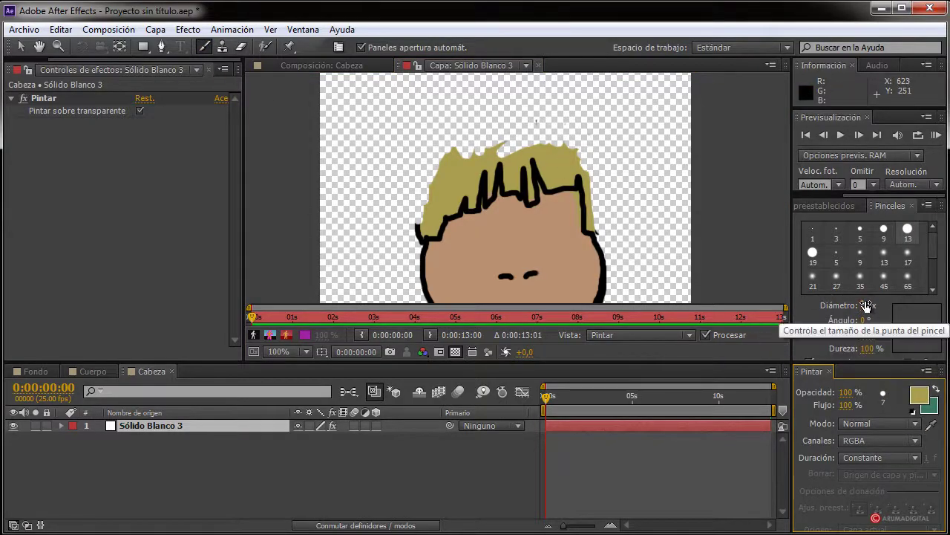
Set the brush diameter to 22 px and paint fuller, rounded blond hair extending above and beyond both sides of the head
{"action": "left_click_drag", "start_coordinate": [865, 305], "coordinate": [880, 305]}
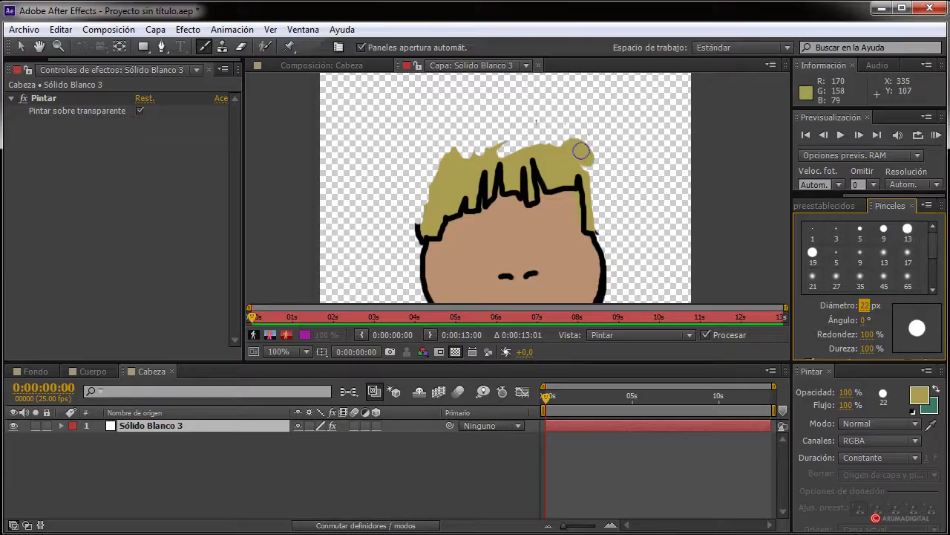
{"action": "mouse_move", "coordinate": [592, 147]}
{"action": "left_mouse_down"}
{"action": "mouse_move", "coordinate": [595, 170]}
{"action": "mouse_move", "coordinate": [600, 192]}
{"action": "left_mouse_up"}
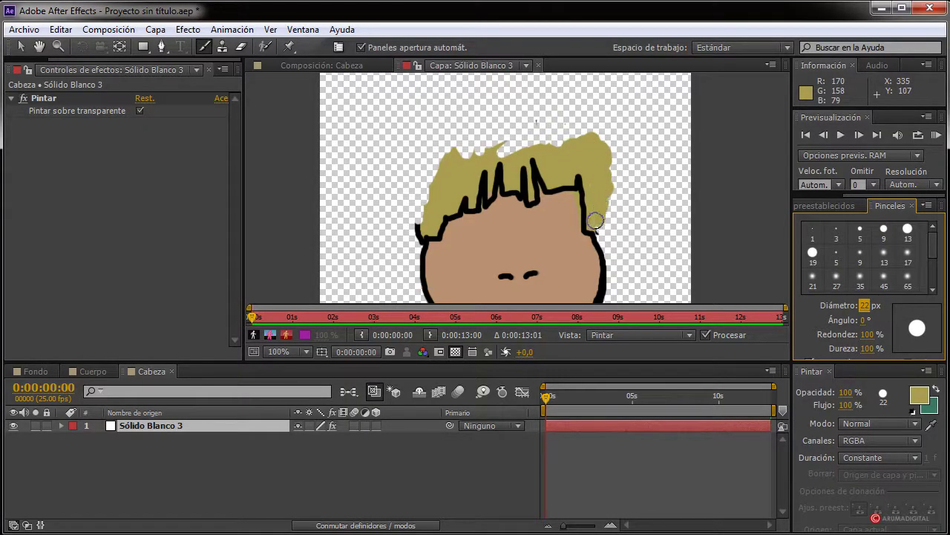
{"action": "mouse_move", "coordinate": [568, 146]}
{"action": "left_mouse_down"}
{"action": "mouse_move", "coordinate": [529, 140]}
{"action": "mouse_move", "coordinate": [557, 146]}
{"action": "mouse_move", "coordinate": [572, 125]}
{"action": "mouse_move", "coordinate": [569, 134]}
{"action": "mouse_move", "coordinate": [582, 129]}
{"action": "mouse_move", "coordinate": [481, 135]}
{"action": "mouse_move", "coordinate": [525, 111]}
{"action": "mouse_move", "coordinate": [525, 100]}
{"action": "mouse_move", "coordinate": [516, 139]}
{"action": "mouse_move", "coordinate": [484, 141]}
{"action": "mouse_move", "coordinate": [511, 148]}
{"action": "mouse_move", "coordinate": [482, 133]}
{"action": "mouse_move", "coordinate": [478, 111]}
{"action": "mouse_move", "coordinate": [455, 148]}
{"action": "mouse_move", "coordinate": [422, 150]}
{"action": "mouse_move", "coordinate": [426, 162]}
{"action": "mouse_move", "coordinate": [416, 152]}
{"action": "mouse_move", "coordinate": [424, 162]}
{"action": "mouse_move", "coordinate": [428, 142]}
{"action": "mouse_move", "coordinate": [421, 144]}
{"action": "mouse_move", "coordinate": [427, 160]}
{"action": "mouse_move", "coordinate": [417, 229]}
{"action": "mouse_move", "coordinate": [410, 192]}
{"action": "mouse_move", "coordinate": [413, 228]}
{"action": "left_mouse_up"}
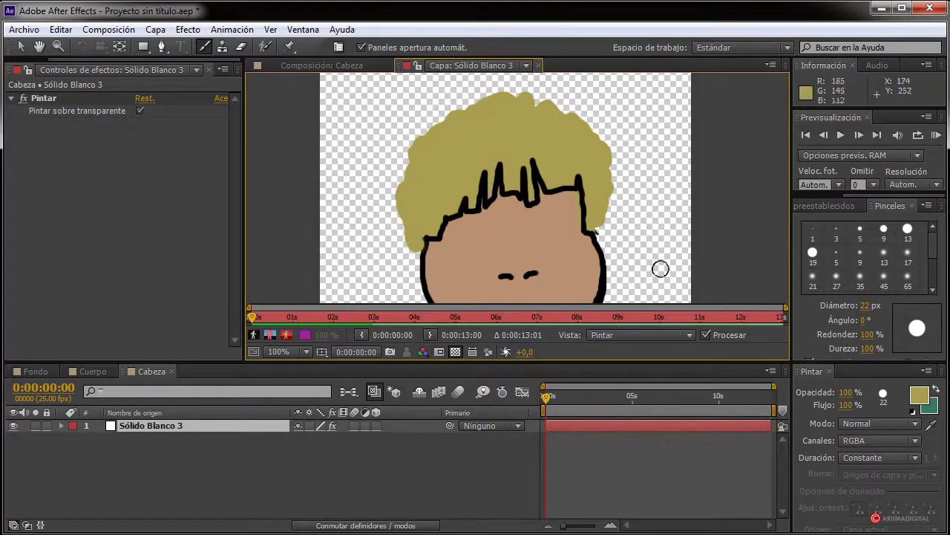
{"action": "scroll", "coordinate": [590, 206], "scroll_direction": "down", "scroll_amount": 3}
{"action": "left_click_drag", "start_coordinate": [601, 198], "coordinate": [606, 146]}
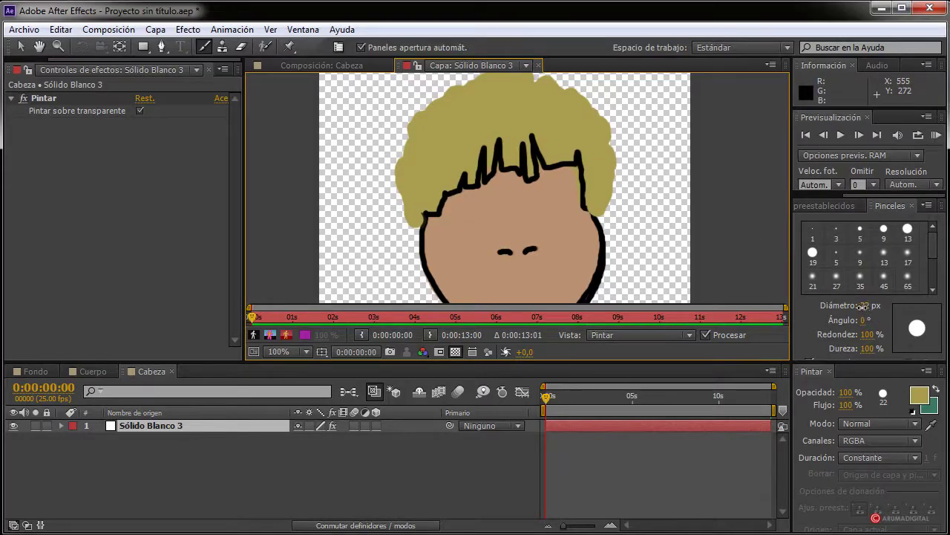
Set the brush to 5 px and its color to black, and outline the outer contour of the blond hair
{"action": "left_click_drag", "start_coordinate": [865, 305], "coordinate": [846, 316]}
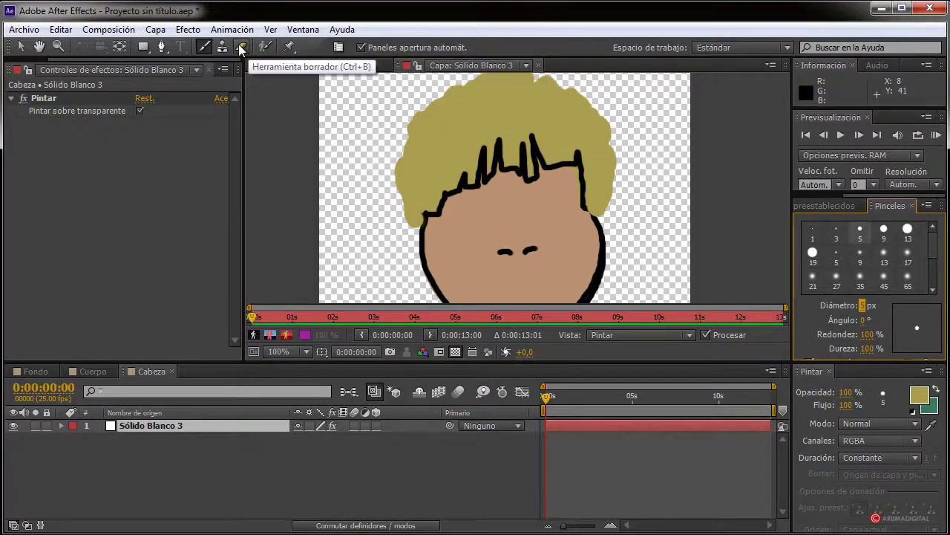
{"action": "left_click", "coordinate": [919, 395]}
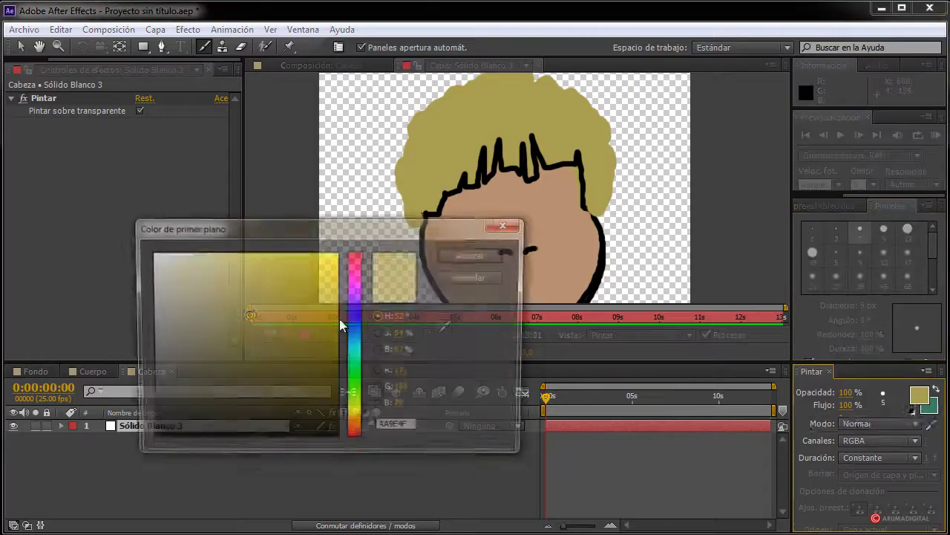
{"action": "left_click_drag", "start_coordinate": [341, 324], "coordinate": [74, 475]}
{"action": "left_click", "coordinate": [474, 256]}
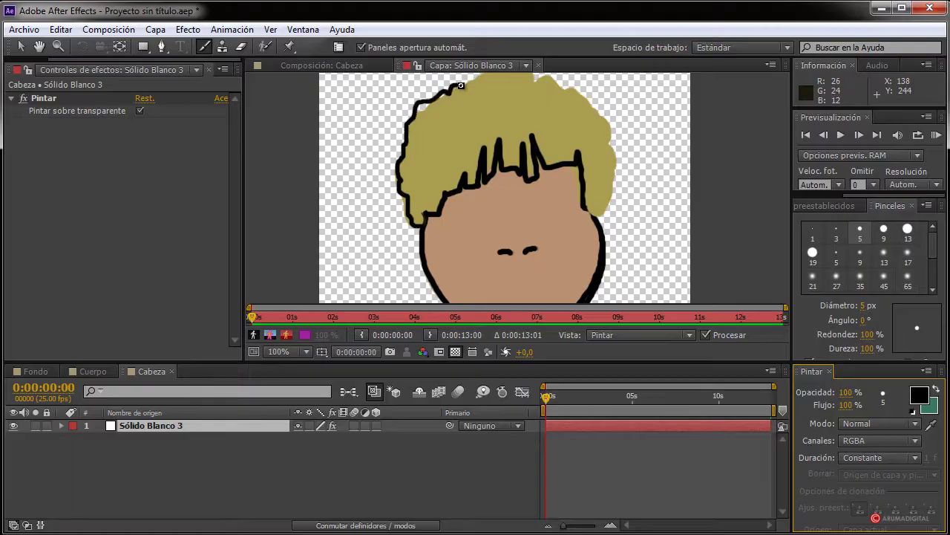
{"action": "scroll", "coordinate": [476, 141], "scroll_direction": "up", "scroll_amount": 3}
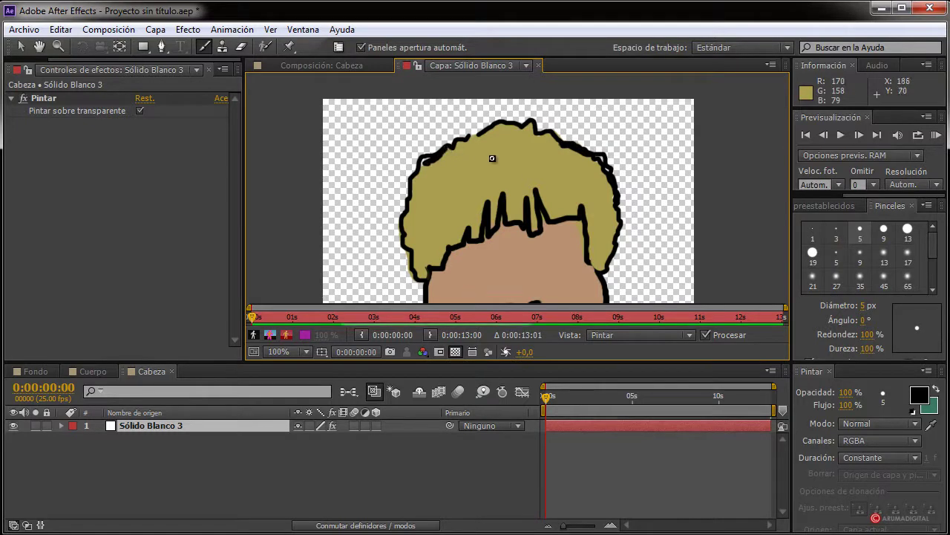
{"action": "mouse_move", "coordinate": [510, 176]}
{"action": "left_mouse_down"}
{"action": "mouse_move", "coordinate": [499, 125]}
{"action": "mouse_move", "coordinate": [521, 150]}
{"action": "left_mouse_up"}
{"action": "scroll", "coordinate": [632, 156], "scroll_direction": "down", "scroll_amount": 2}
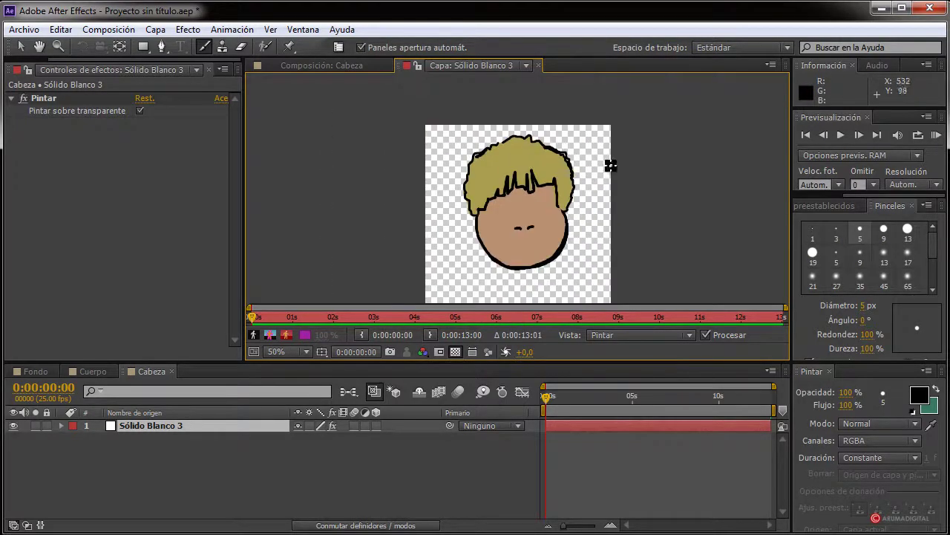
{"action": "left_click_drag", "start_coordinate": [609, 161], "coordinate": [594, 148]}
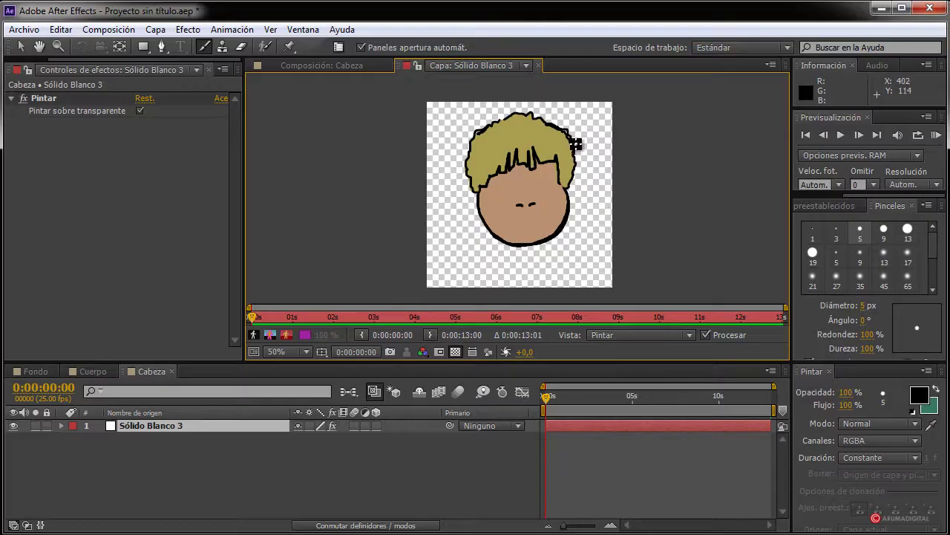
Paint short black dashes and curls across the blond hair to give it texture
{"action": "key", "text": "period"}
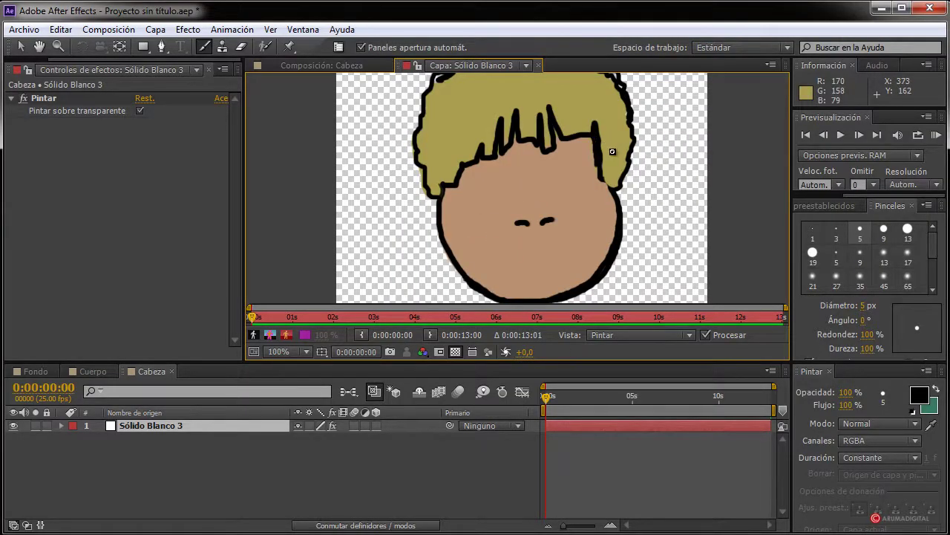
{"action": "scroll", "coordinate": [491, 114], "scroll_direction": "up", "scroll_amount": 1}
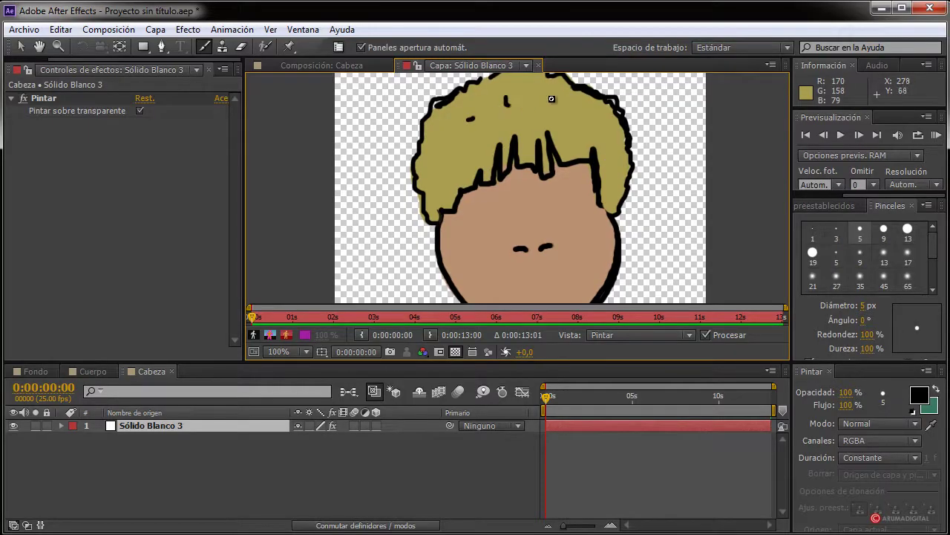
{"action": "left_click_drag", "start_coordinate": [545, 93], "coordinate": [542, 98]}
{"action": "left_click_drag", "start_coordinate": [567, 115], "coordinate": [565, 122]}
{"action": "mouse_move", "coordinate": [508, 103]}
{"action": "left_mouse_down"}
{"action": "mouse_move", "coordinate": [519, 117]}
{"action": "mouse_move", "coordinate": [476, 139]}
{"action": "left_mouse_up"}
{"action": "left_click_drag", "start_coordinate": [592, 121], "coordinate": [611, 146]}
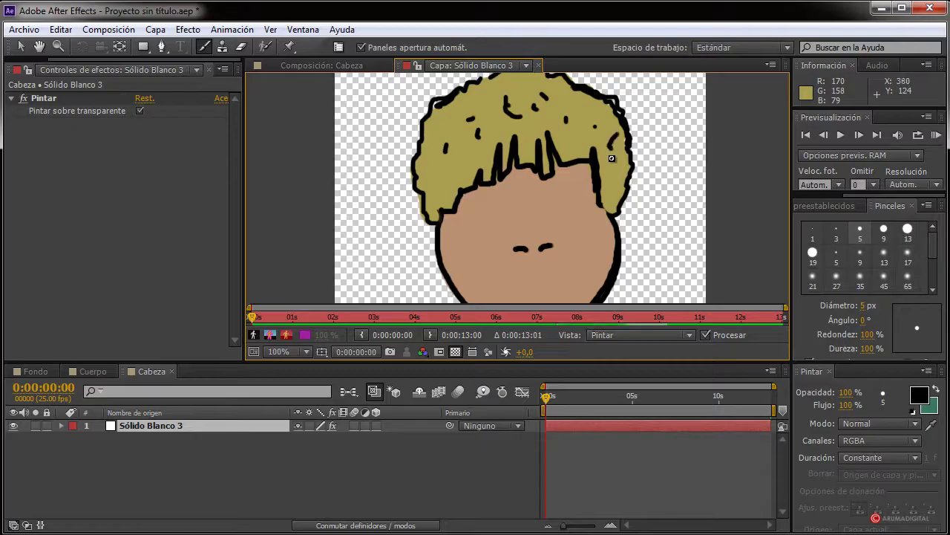
{"action": "scroll", "coordinate": [509, 159], "scroll_direction": "down", "scroll_amount": 1}
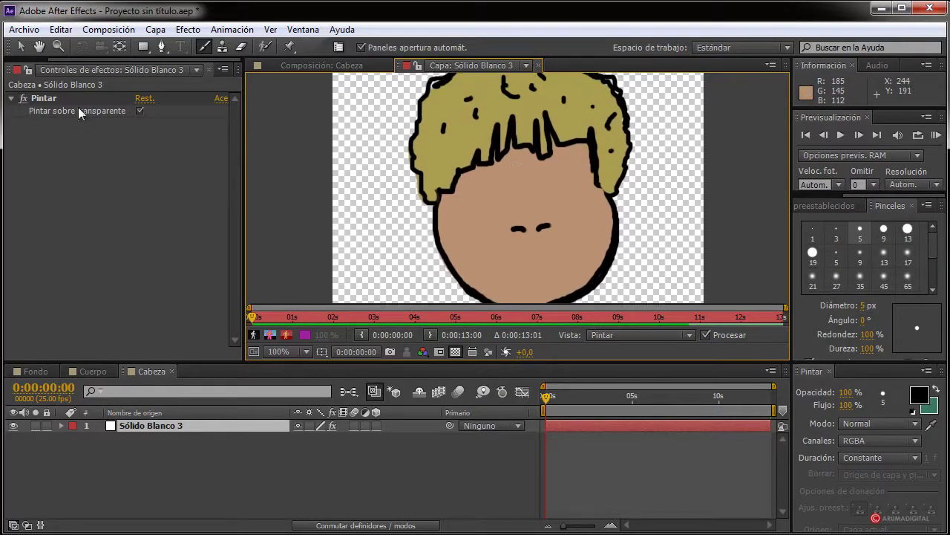
Add the Cabeza composition as the top layer of Fondo and move the head up so the body's neck shows
{"action": "left_click", "coordinate": [32, 60]}
{"action": "left_click", "coordinate": [38, 65]}
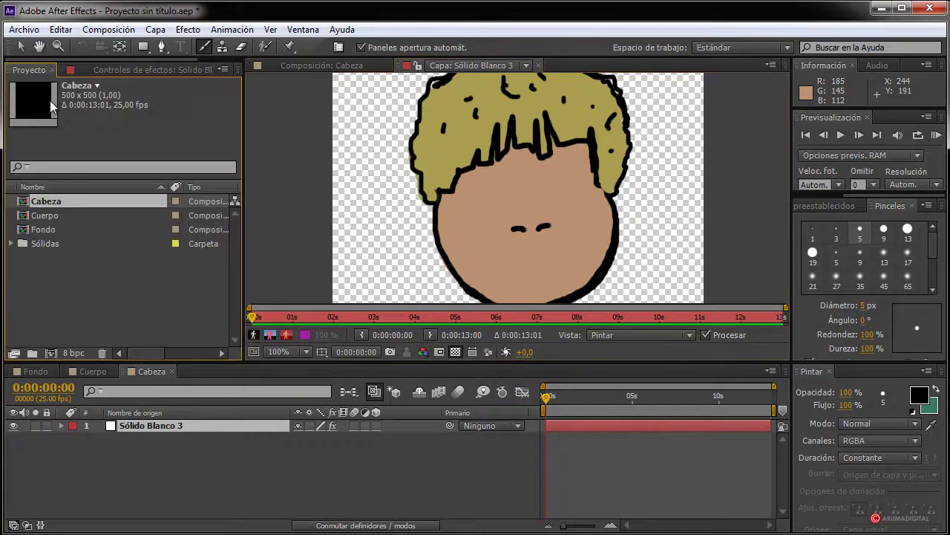
{"action": "double_click", "coordinate": [46, 229]}
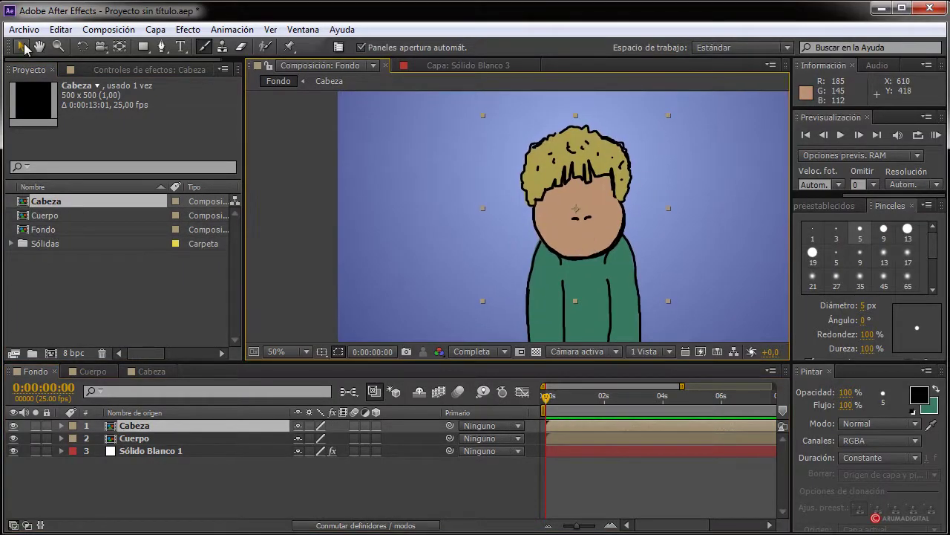
{"action": "left_click", "coordinate": [22, 47]}
{"action": "left_click_drag", "start_coordinate": [656, 233], "coordinate": [655, 179]}
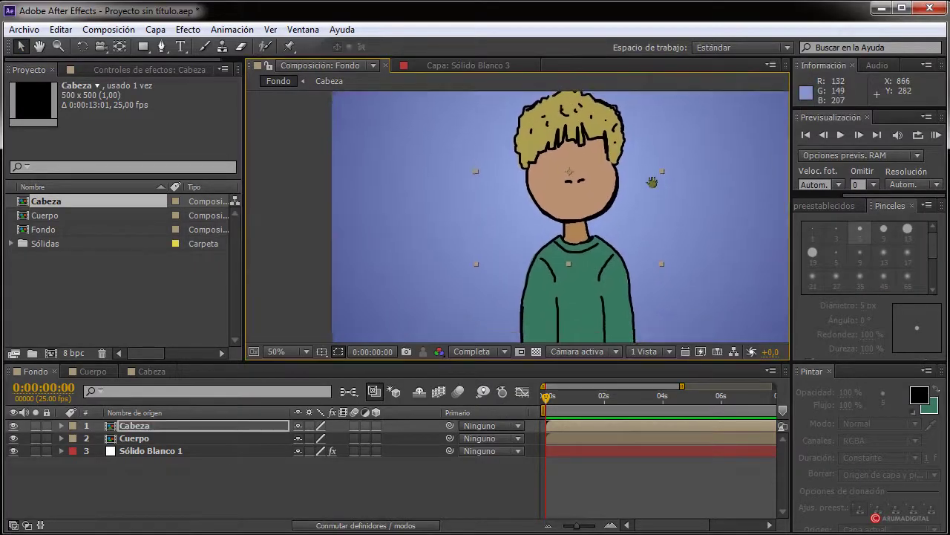
Scale the Cuerpo layer to 75% and move the body down in the Fondo composition
{"action": "left_click", "coordinate": [143, 439]}
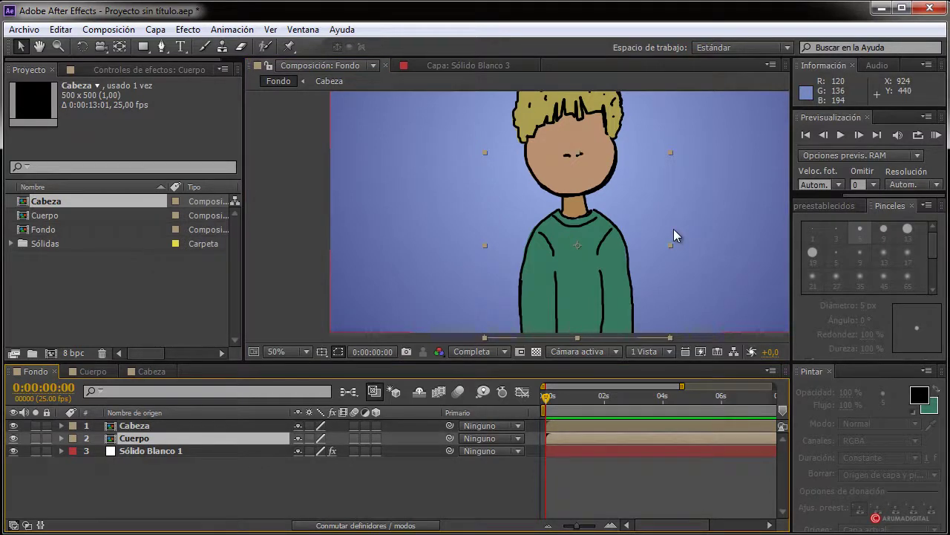
{"action": "key", "text": "s"}
{"action": "left_click_drag", "start_coordinate": [318, 450], "coordinate": [299, 448]}
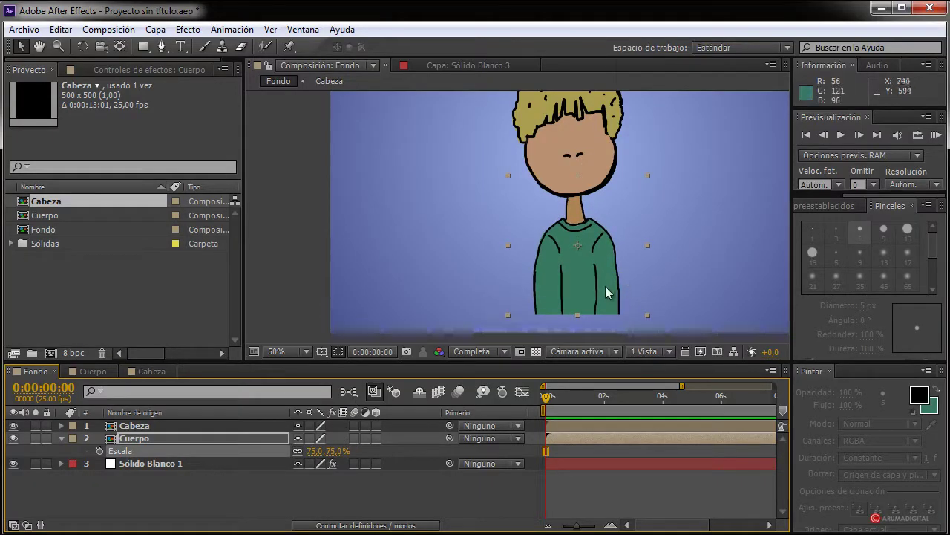
{"action": "left_click_drag", "start_coordinate": [605, 286], "coordinate": [603, 308]}
{"action": "left_click_drag", "start_coordinate": [638, 243], "coordinate": [636, 256]}
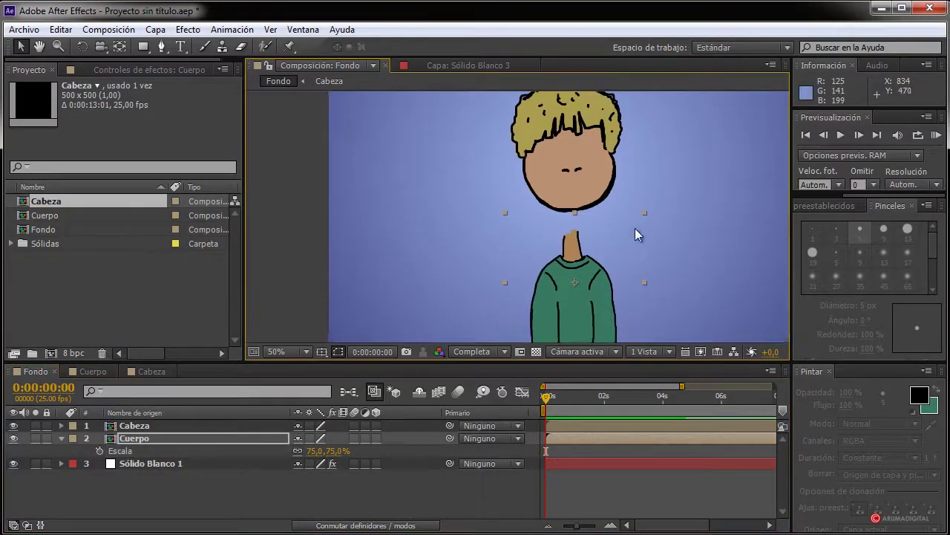
{"action": "left_click", "coordinate": [61, 438]}
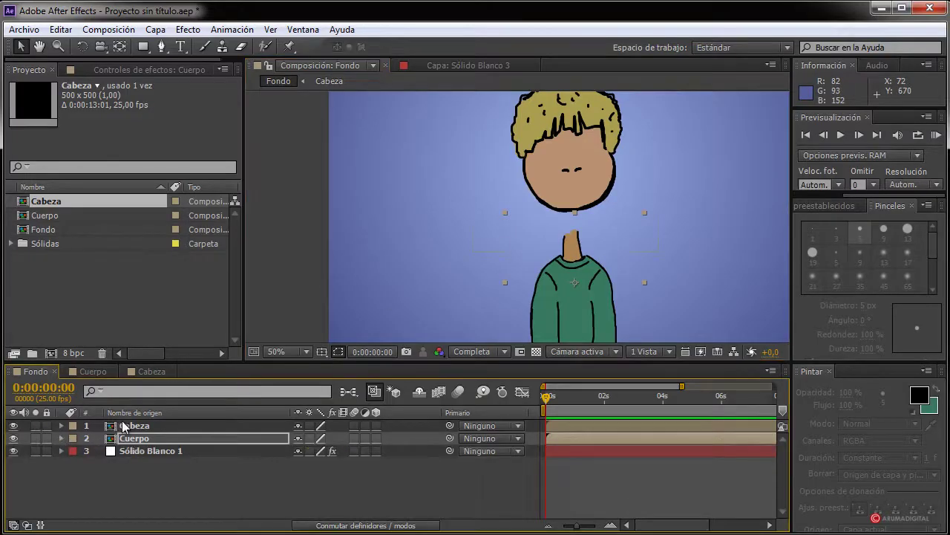
Scale the Cabeza layer to 77% and move the head down onto the neck
{"action": "key", "text": "ctrl+Up"}
{"action": "key", "text": "s"}
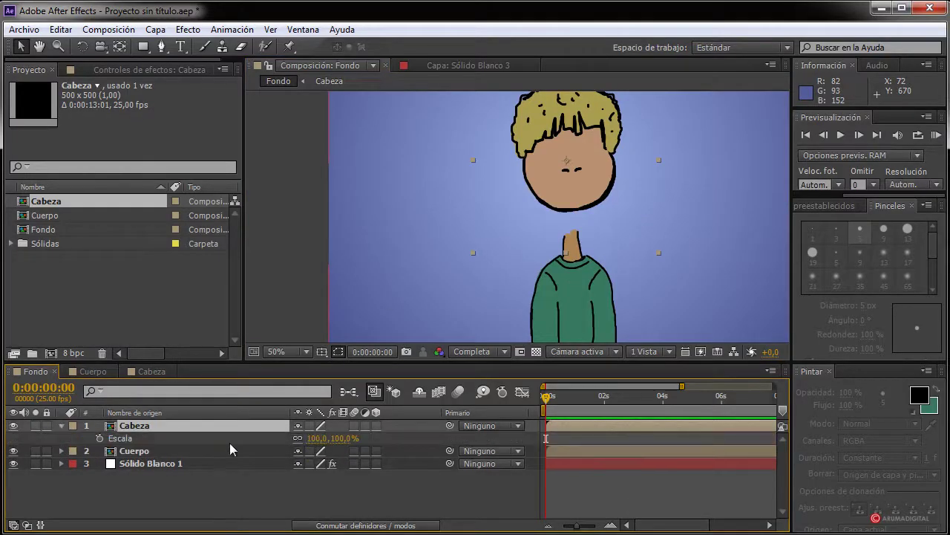
{"action": "left_click_drag", "start_coordinate": [324, 438], "coordinate": [297, 437]}
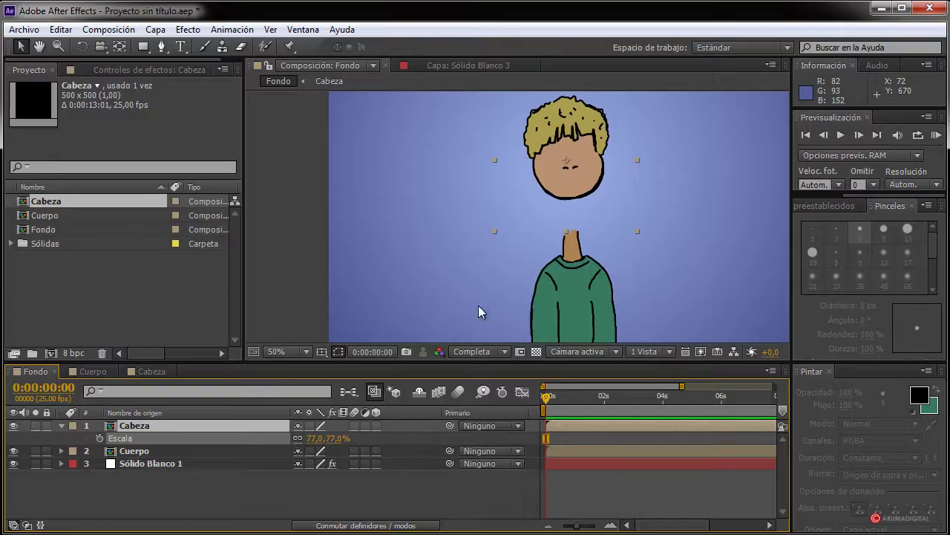
{"action": "left_click_drag", "start_coordinate": [569, 196], "coordinate": [564, 232]}
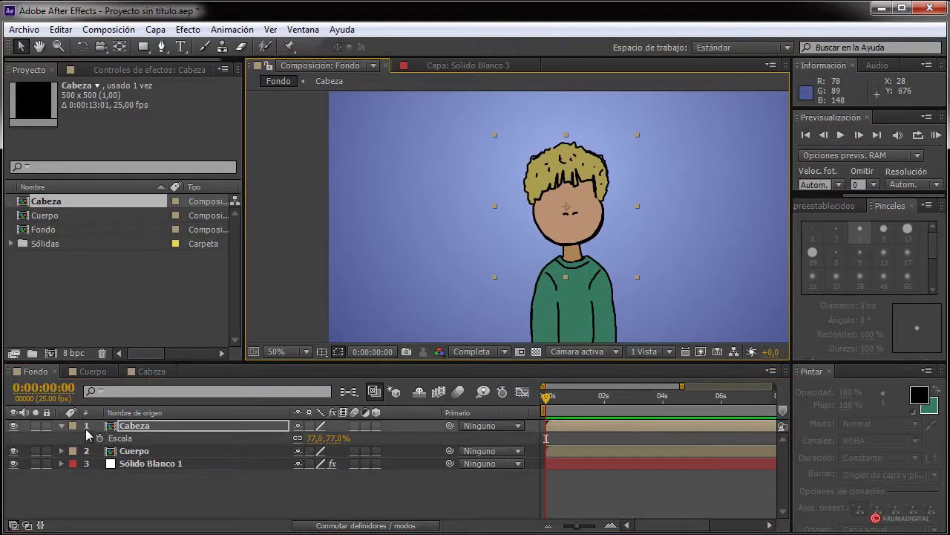
Set the Cabeza layer's anchor point to 260, 333 near the chin and reposition the head on the neck at 648, 402
{"action": "left_click", "coordinate": [61, 425]}
{"action": "left_click", "coordinate": [61, 426]}
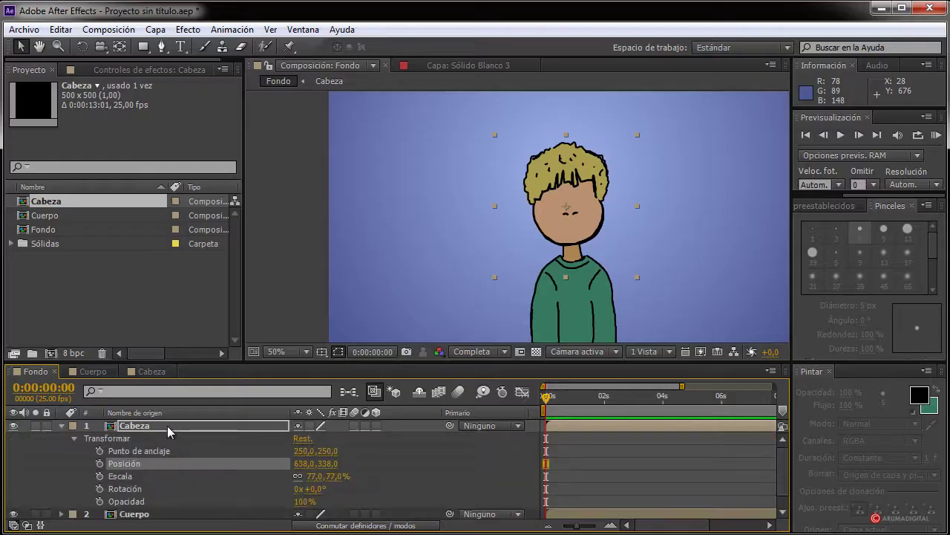
{"action": "left_click_drag", "start_coordinate": [327, 453], "coordinate": [396, 441]}
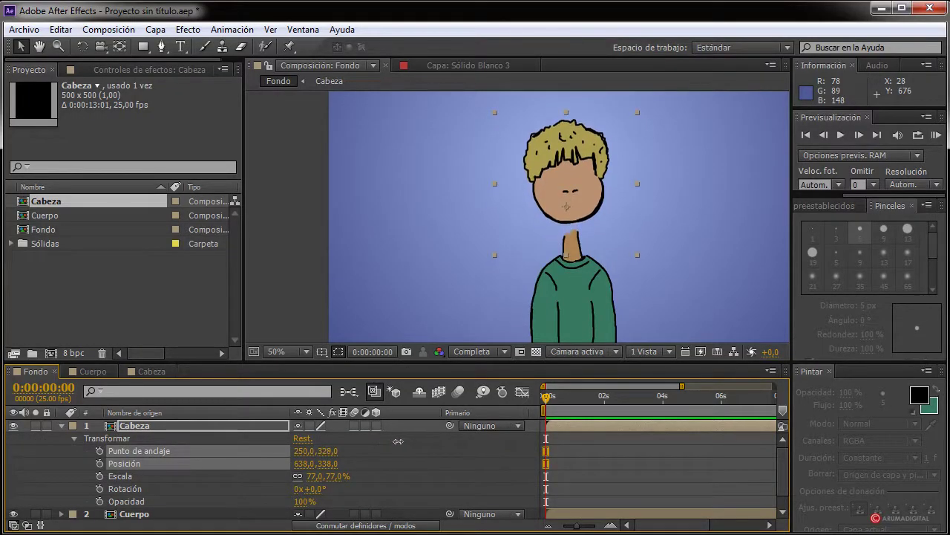
{"action": "left_click_drag", "start_coordinate": [301, 456], "coordinate": [306, 454]}
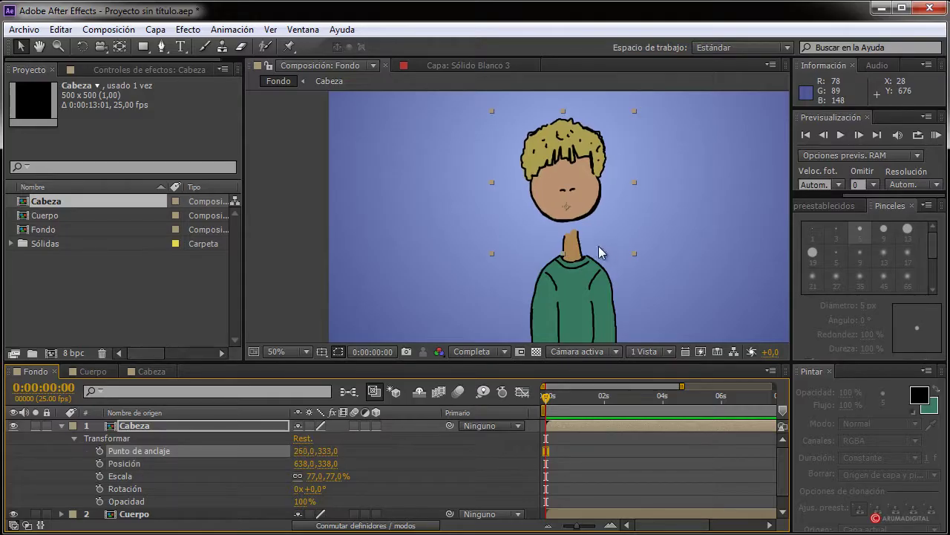
{"action": "left_click_drag", "start_coordinate": [582, 215], "coordinate": [585, 238]}
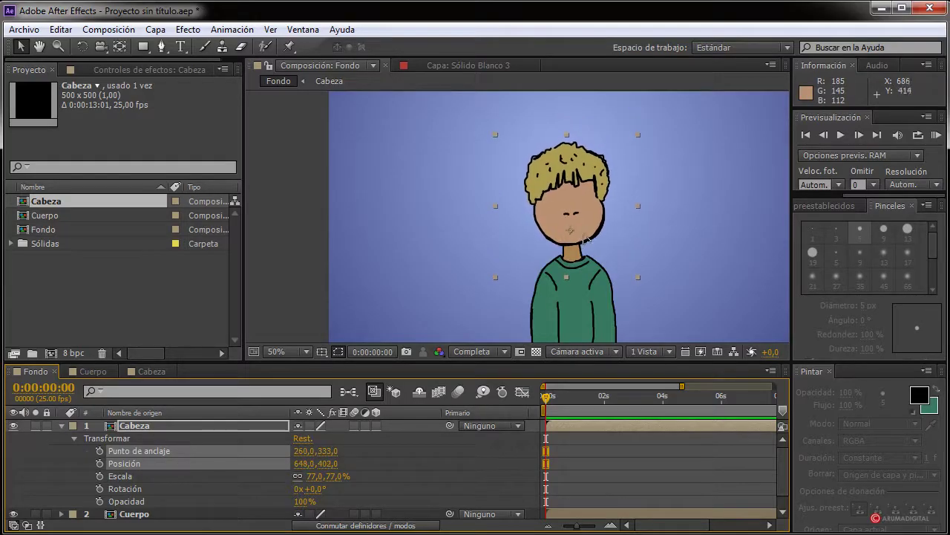
Set the Cabeza layer's scale to 78% and its rotation to -1°
{"action": "left_click", "coordinate": [172, 444]}
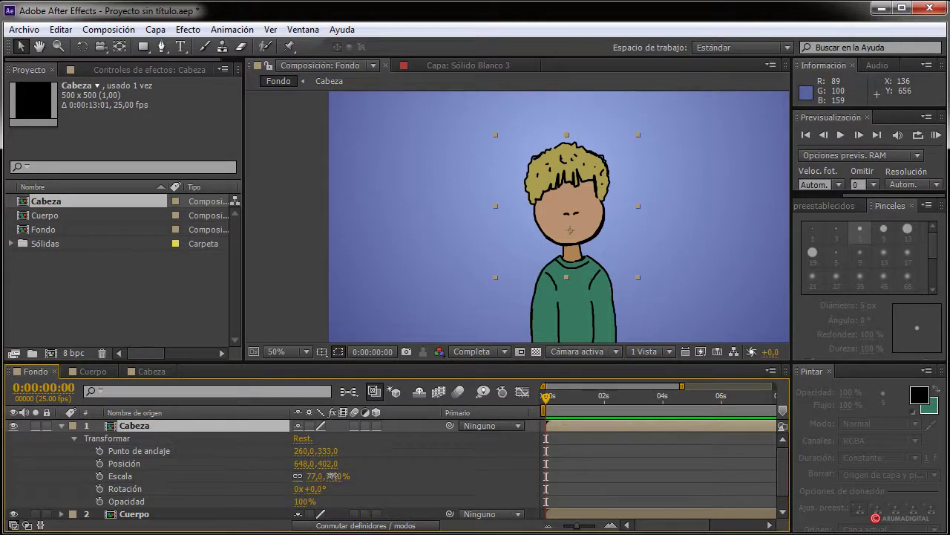
{"action": "left_click_drag", "start_coordinate": [332, 476], "coordinate": [329, 476]}
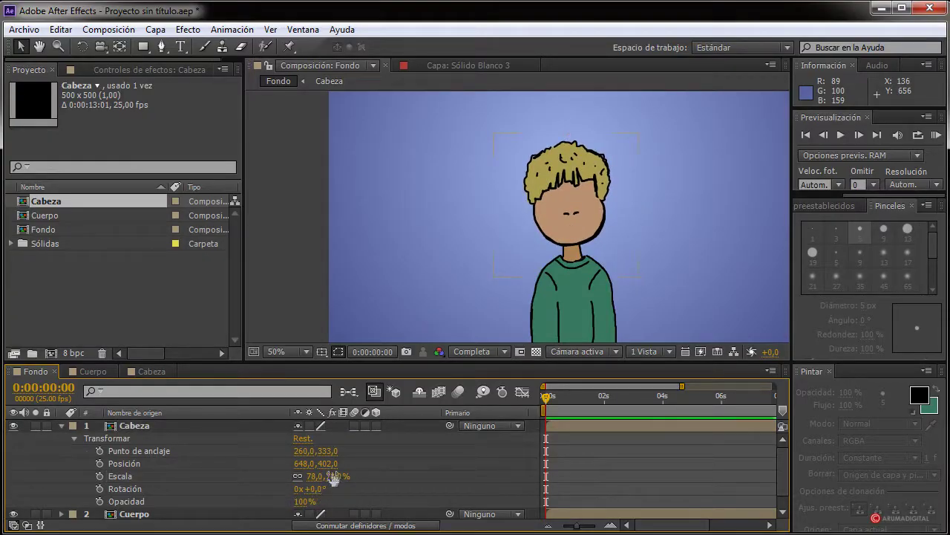
{"action": "mouse_move", "coordinate": [317, 492]}
{"action": "left_mouse_down"}
{"action": "mouse_move", "coordinate": [300, 489]}
{"action": "mouse_move", "coordinate": [309, 484]}
{"action": "left_mouse_up"}
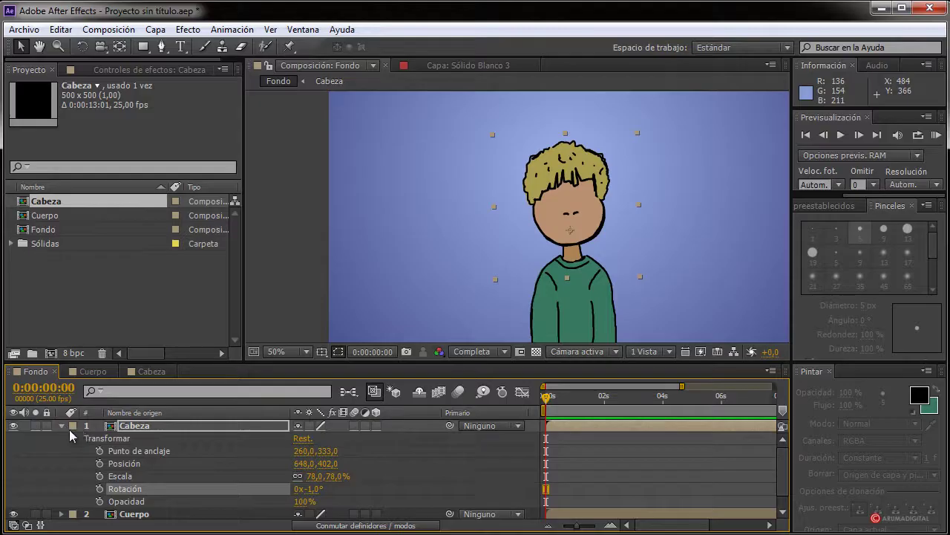
{"action": "left_click", "coordinate": [62, 425]}
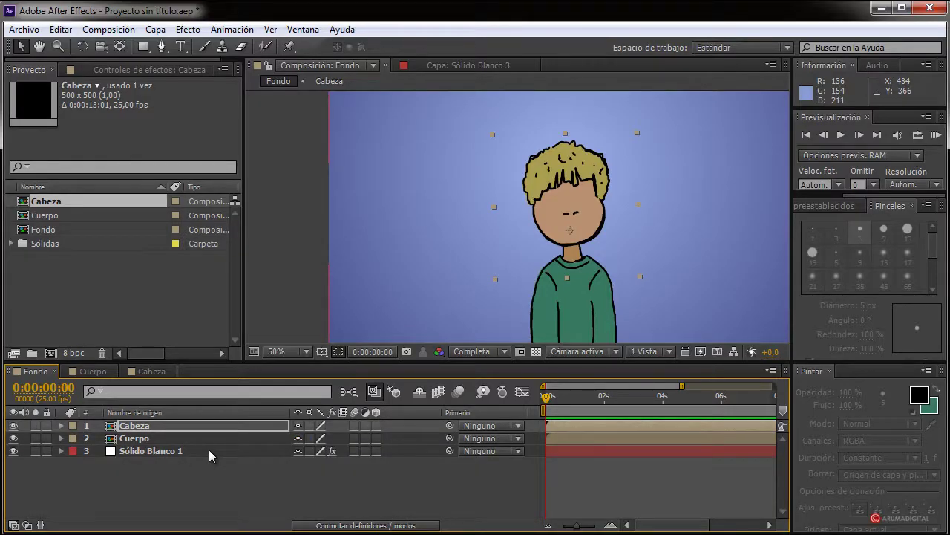
Examine the assembled character in the Fondo composition, both up close and in the full frame
{"action": "key", "text": "period"}
{"action": "key", "text": "period"}
{"action": "key", "text": "period"}
{"action": "key", "text": "period"}
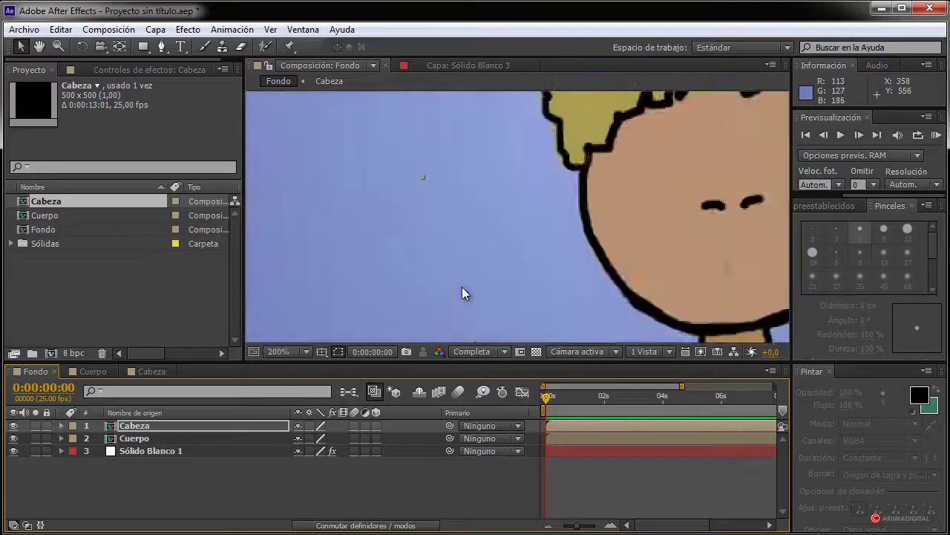
{"action": "key", "text": "comma"}
{"action": "key", "text": "comma"}
{"action": "key", "text": "comma"}
{"action": "key", "text": "comma"}
{"action": "key", "text": "period"}
{"action": "key", "text": "period"}
{"action": "key", "text": "comma"}
{"action": "key", "text": "comma"}
{"action": "key", "text": "comma"}
{"action": "key", "text": "comma"}
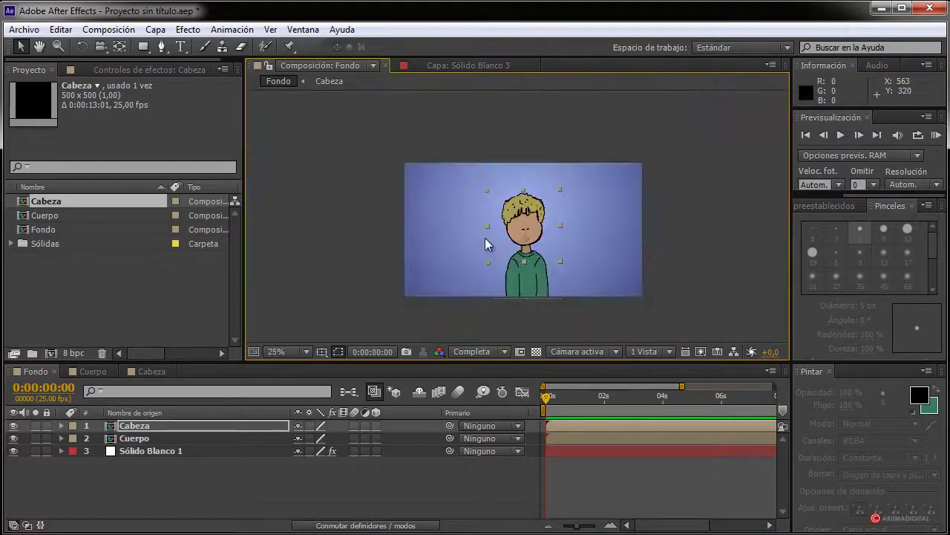
{"action": "key", "text": "period"}
{"action": "key", "text": "period"}
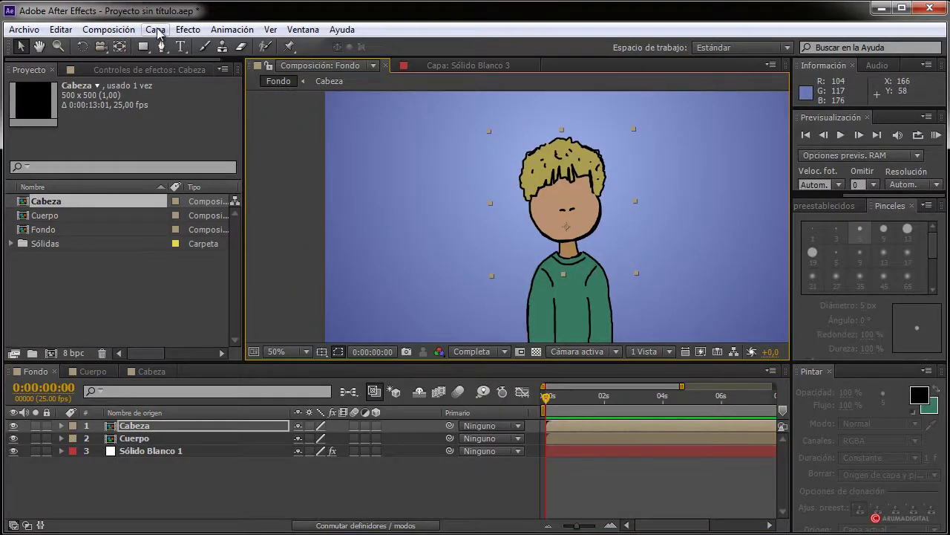
Create a new 500 × 500 px composition named Ojos at 25 fps with a duration of 0:00:13:01
{"action": "left_click", "coordinate": [155, 30]}
{"action": "key", "text": "Escape"}
{"action": "left_click", "coordinate": [156, 30]}
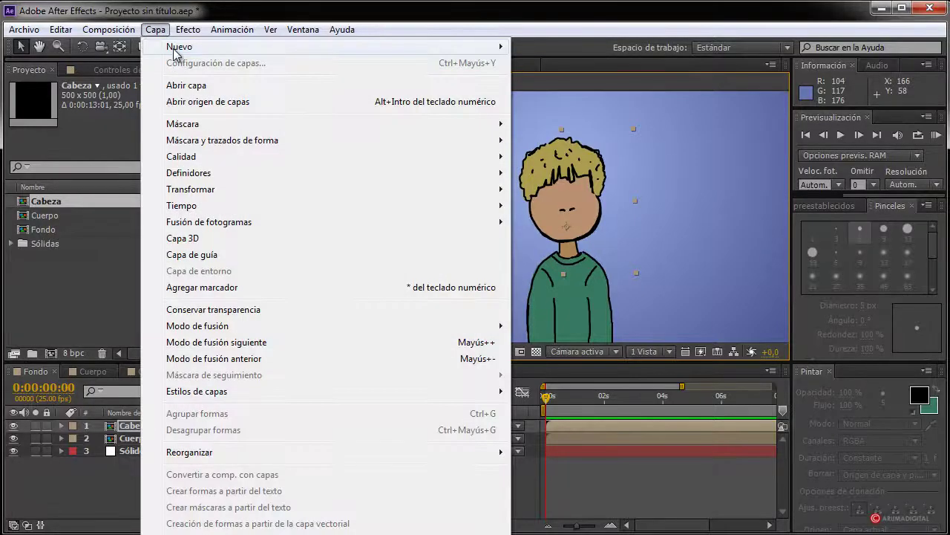
{"action": "mouse_move", "coordinate": [109, 30]}
{"action": "left_click", "coordinate": [139, 47]}
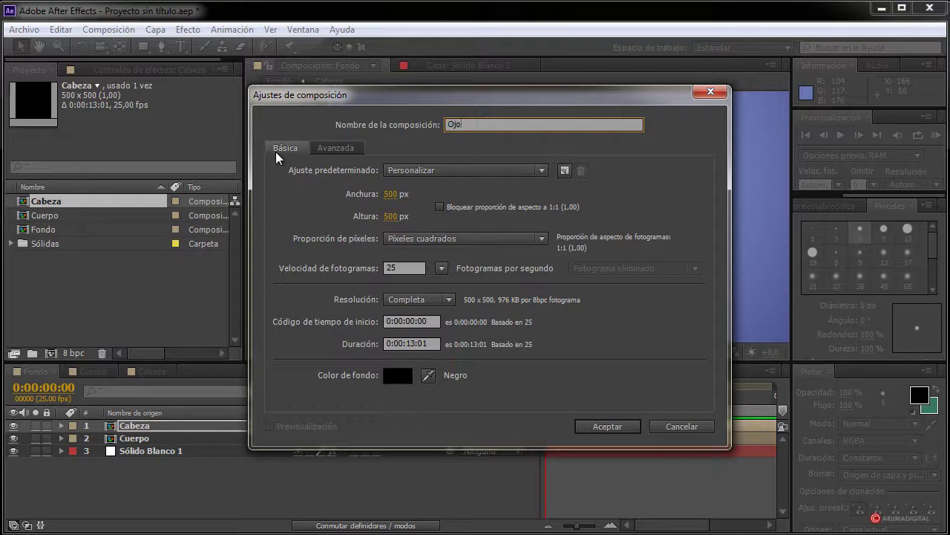
{"action": "left_click", "coordinate": [613, 429]}
Add a white 500 × 500 px solid layer to the Ojos composition
{"action": "left_click", "coordinate": [155, 29]}
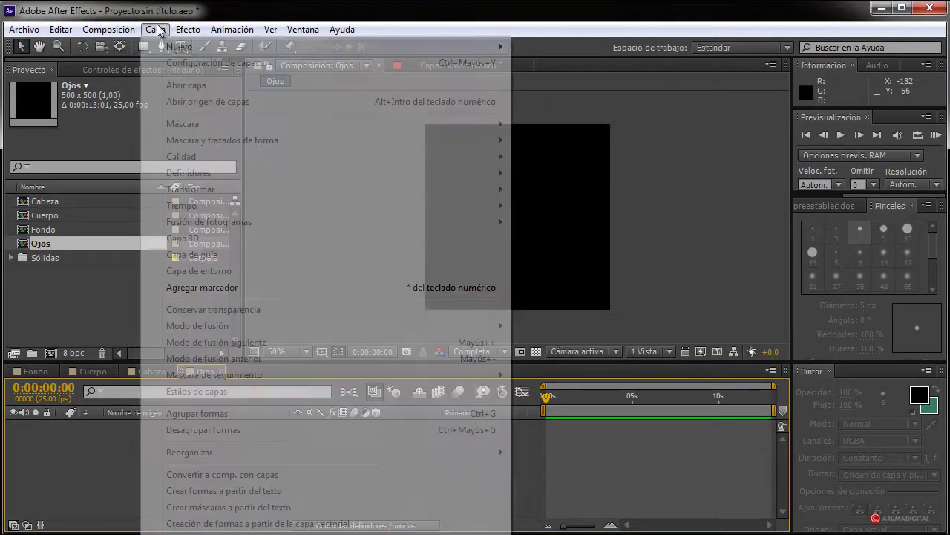
{"action": "mouse_move", "coordinate": [179, 46]}
{"action": "left_click", "coordinate": [549, 63]}
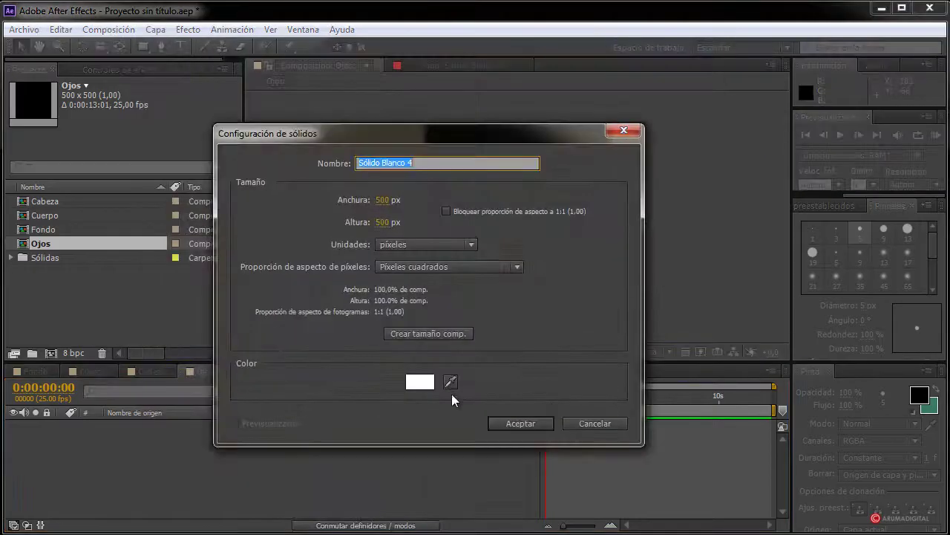
{"action": "left_click", "coordinate": [520, 424]}
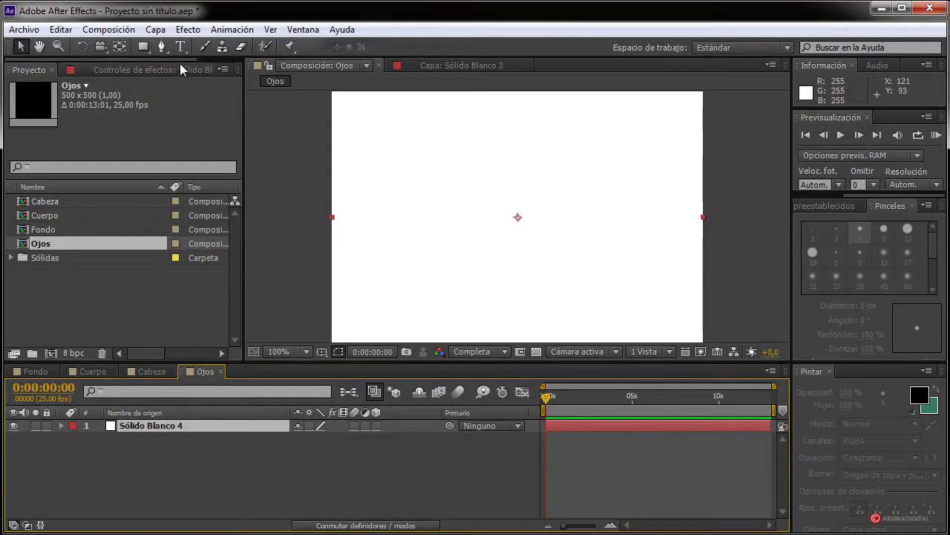
Activate the Brush tool and trim the white solid in Ojos to a single frame at the start of the timeline
{"action": "left_click", "coordinate": [202, 45]}
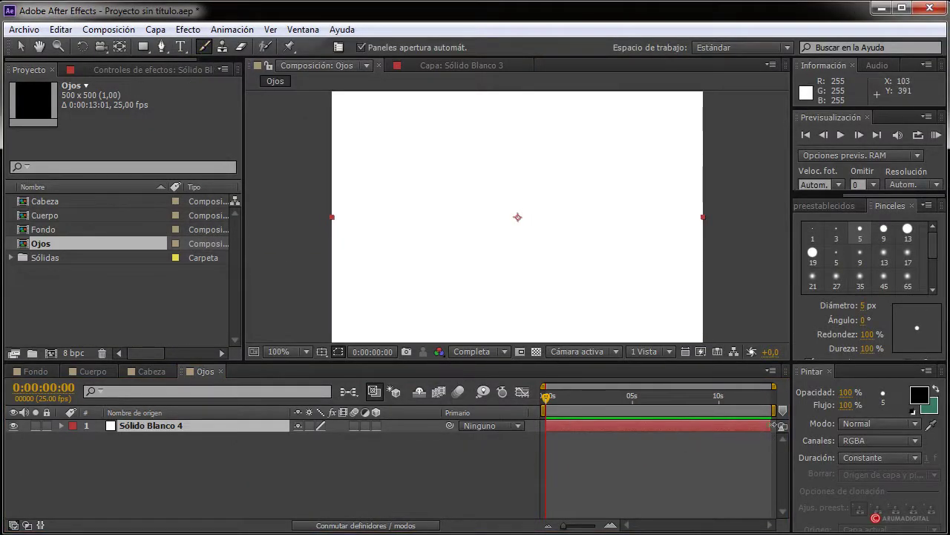
{"action": "left_click_drag", "start_coordinate": [772, 425], "coordinate": [548, 424]}
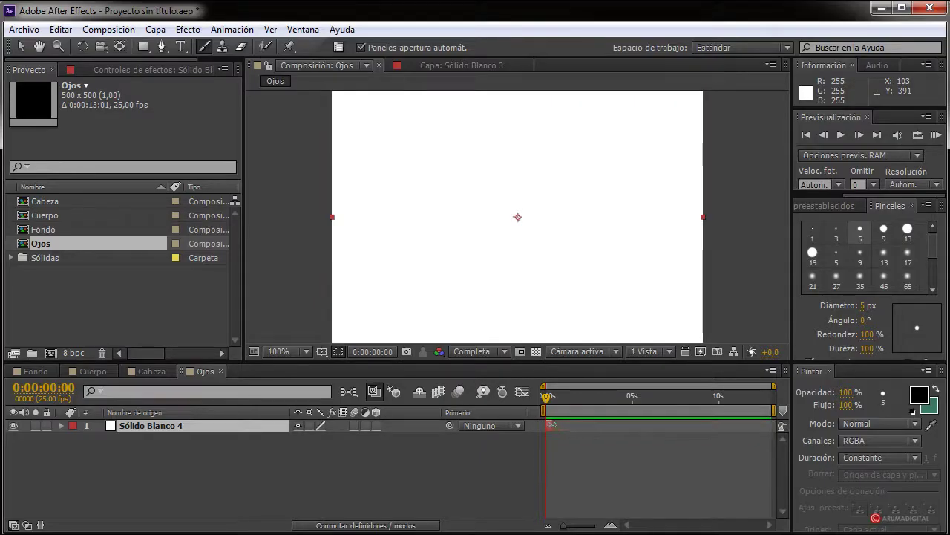
{"action": "left_click_drag", "start_coordinate": [565, 528], "coordinate": [594, 528]}
{"action": "left_click_drag", "start_coordinate": [614, 424], "coordinate": [566, 426]}
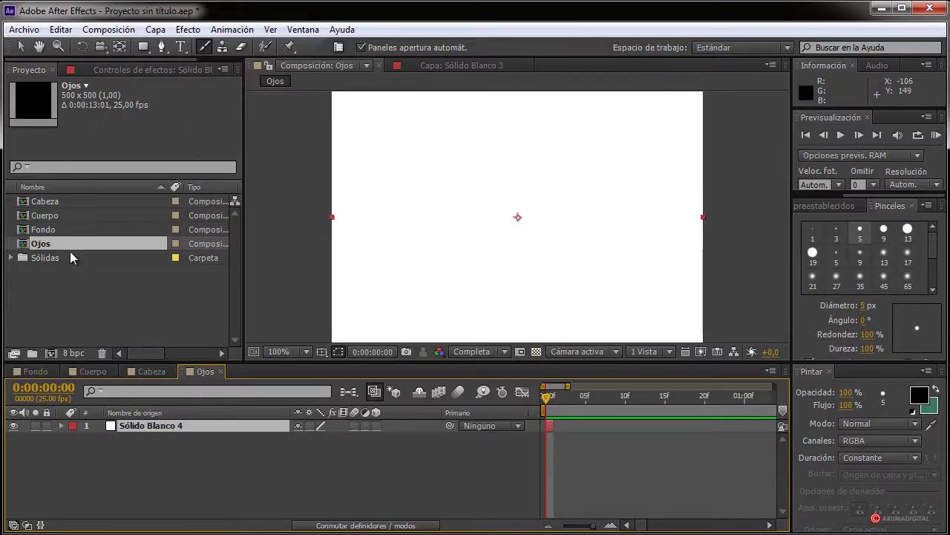
Set the duration of the Ojos composition to 0:00:00:02
{"action": "left_click", "coordinate": [131, 27]}
{"action": "left_click", "coordinate": [144, 66]}
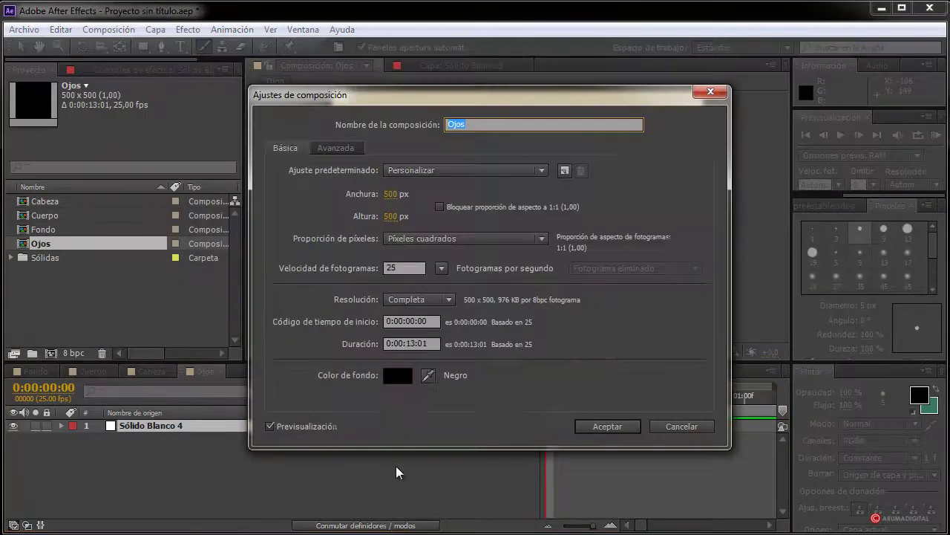
{"action": "left_click", "coordinate": [410, 344]}
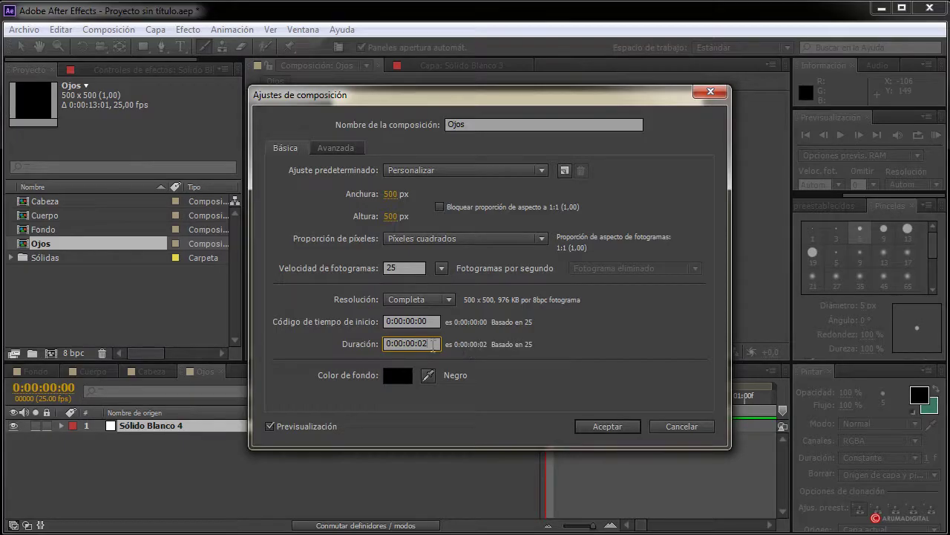
{"action": "left_click", "coordinate": [635, 426]}
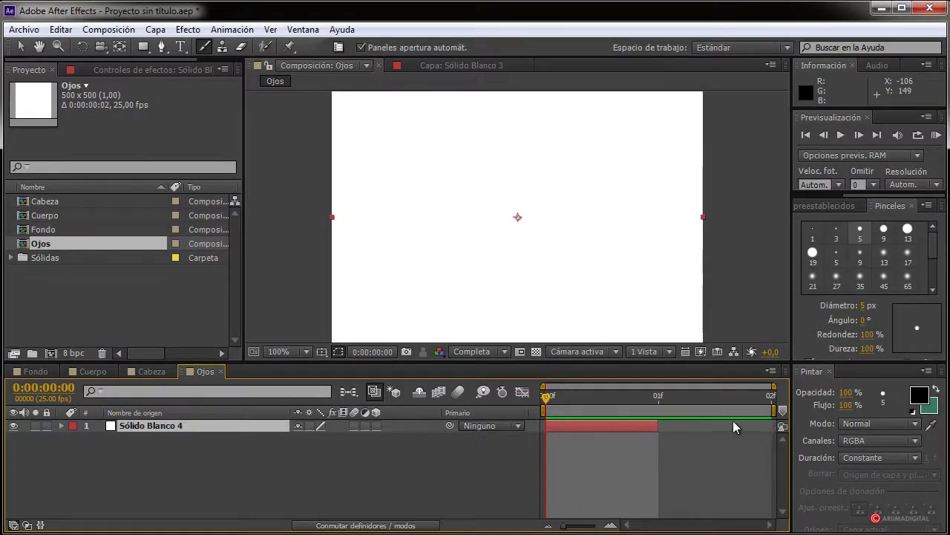
{"action": "left_click_drag", "start_coordinate": [661, 425], "coordinate": [601, 416]}
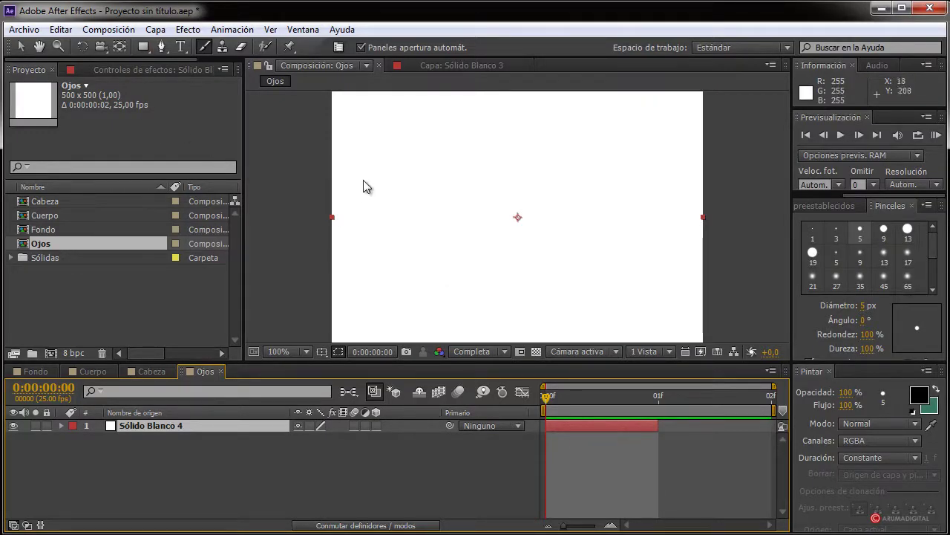
Open the white solid for painting and brush a small black eye mark above and slightly left of its center with the 5 px brush
{"action": "double_click", "coordinate": [409, 208]}
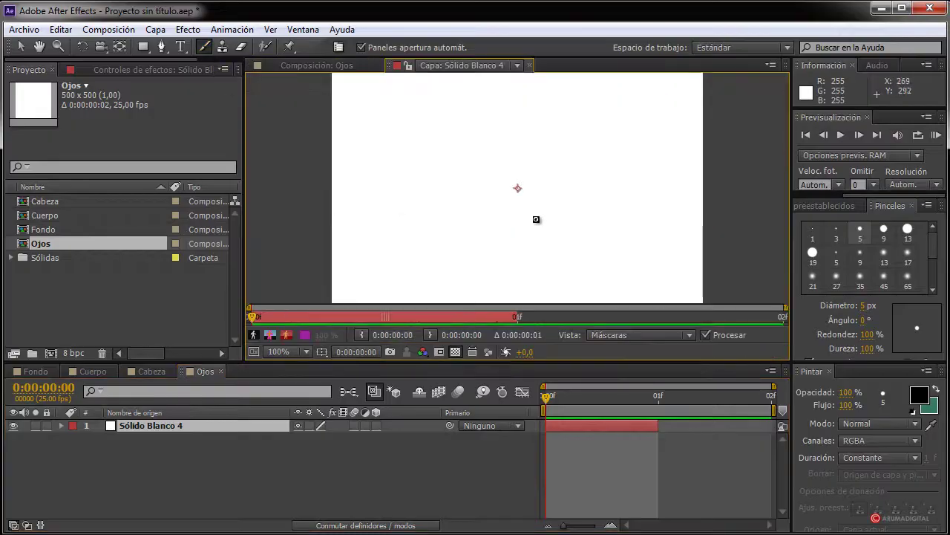
{"action": "scroll", "coordinate": [553, 185], "scroll_direction": "down", "scroll_amount": 1}
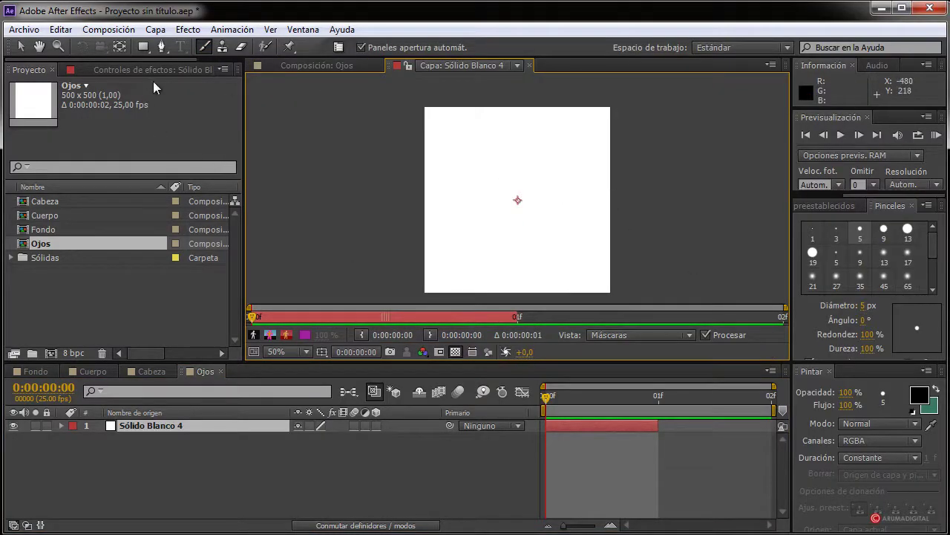
{"action": "left_click", "coordinate": [483, 182]}
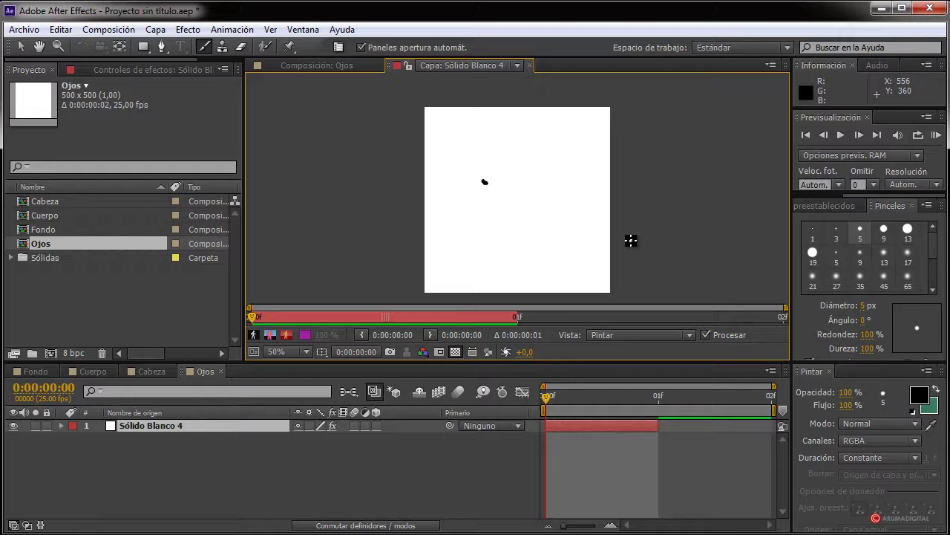
Paint a black dot on Sólido Blanco 4 with a 16 px brush and make the Paint effect paint on transparent
{"action": "left_click", "coordinate": [706, 334]}
{"action": "left_click", "coordinate": [865, 305]}
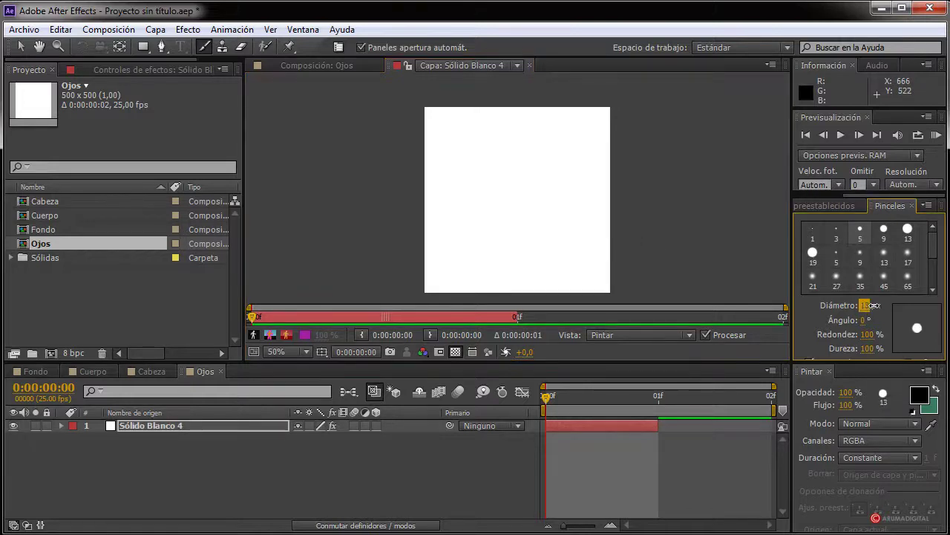
{"action": "type", "text": "16"}
{"action": "key", "text": "Return"}
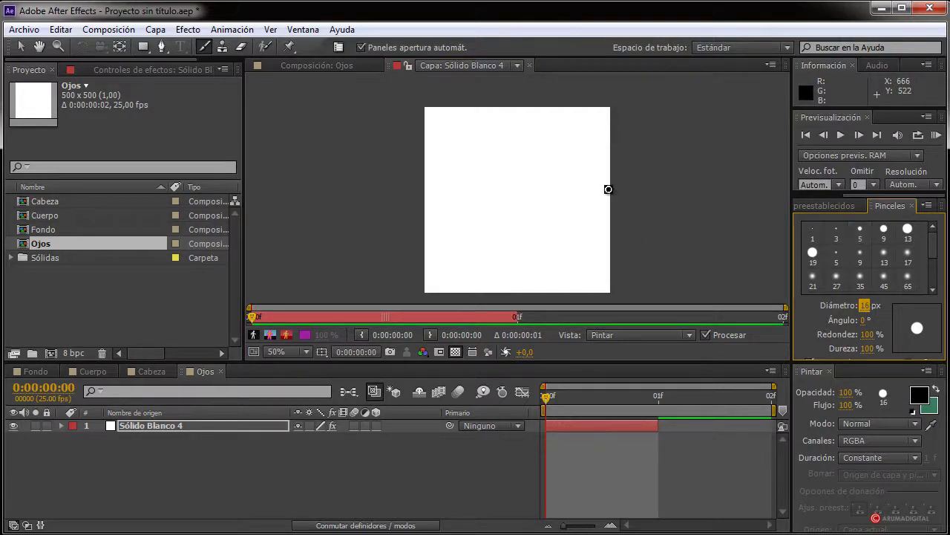
{"action": "left_click", "coordinate": [487, 187]}
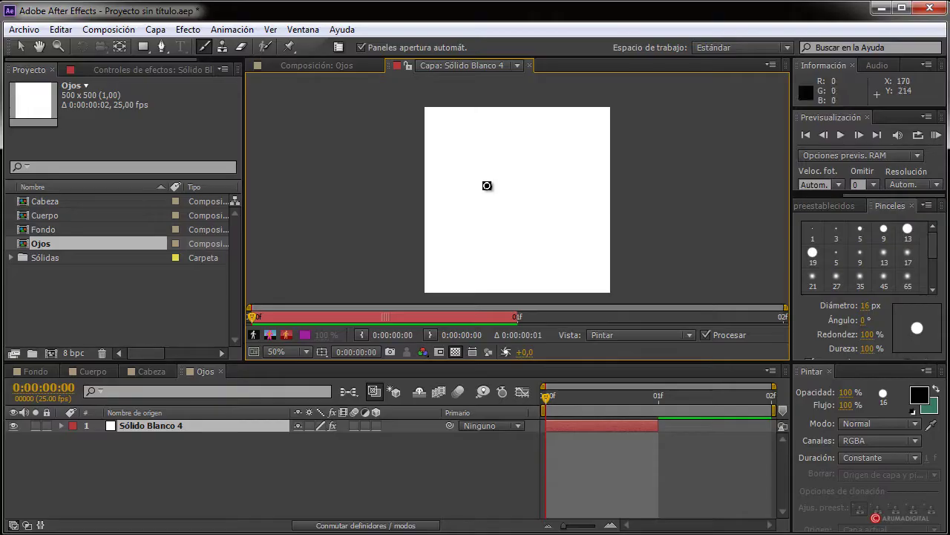
{"action": "left_click", "coordinate": [110, 70]}
{"action": "left_click", "coordinate": [140, 111]}
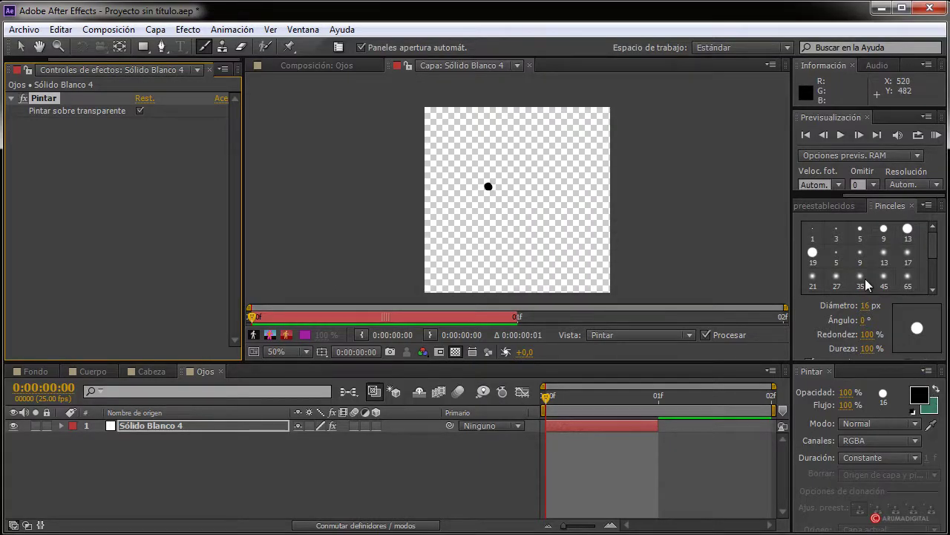
Set the brush's foreground colour to white and its diameter to 54 px
{"action": "left_click", "coordinate": [919, 394]}
{"action": "left_click_drag", "start_coordinate": [245, 319], "coordinate": [141, 256]}
{"action": "left_click", "coordinate": [460, 256]}
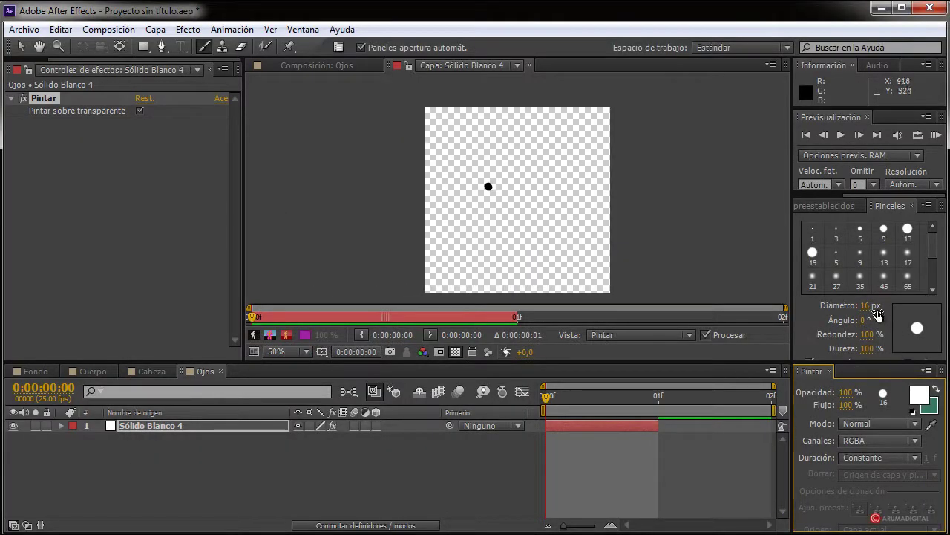
{"action": "mouse_move", "coordinate": [877, 311]}
{"action": "left_mouse_down"}
{"action": "mouse_move", "coordinate": [892, 307]}
{"action": "mouse_move", "coordinate": [877, 304]}
{"action": "left_mouse_up"}
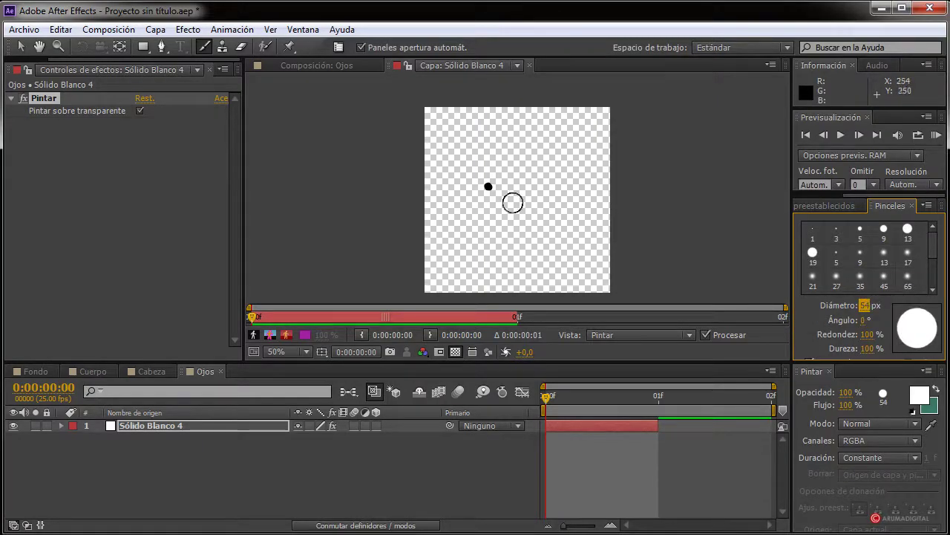
Paint two filled white eyeballs side by side and round off their uneven edges with the 13 px Eraser
{"action": "mouse_move", "coordinate": [486, 189]}
{"action": "left_mouse_down"}
{"action": "mouse_move", "coordinate": [497, 178]}
{"action": "mouse_move", "coordinate": [483, 195]}
{"action": "mouse_move", "coordinate": [482, 174]}
{"action": "mouse_move", "coordinate": [498, 198]}
{"action": "mouse_move", "coordinate": [490, 172]}
{"action": "mouse_move", "coordinate": [494, 198]}
{"action": "mouse_move", "coordinate": [500, 178]}
{"action": "mouse_move", "coordinate": [486, 206]}
{"action": "left_mouse_up"}
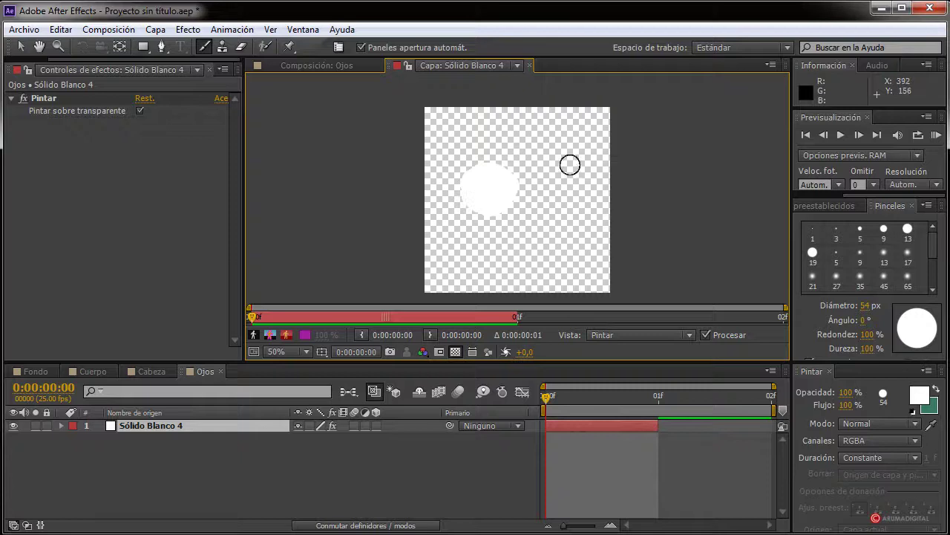
{"action": "mouse_move", "coordinate": [569, 163]}
{"action": "left_mouse_down"}
{"action": "mouse_move", "coordinate": [532, 185]}
{"action": "mouse_move", "coordinate": [537, 200]}
{"action": "mouse_move", "coordinate": [557, 204]}
{"action": "mouse_move", "coordinate": [570, 184]}
{"action": "left_mouse_up"}
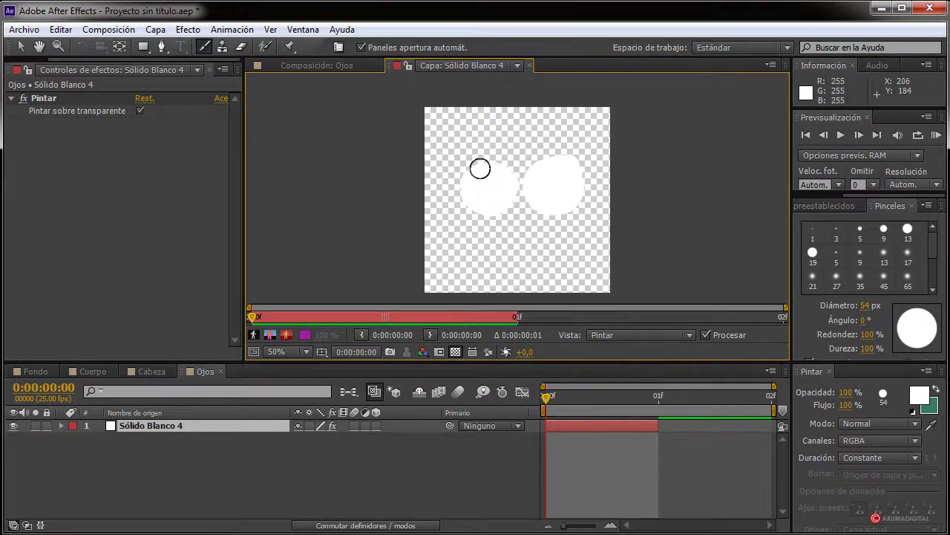
{"action": "mouse_move", "coordinate": [480, 169]}
{"action": "left_mouse_down"}
{"action": "mouse_move", "coordinate": [461, 192]}
{"action": "mouse_move", "coordinate": [484, 201]}
{"action": "left_mouse_up"}
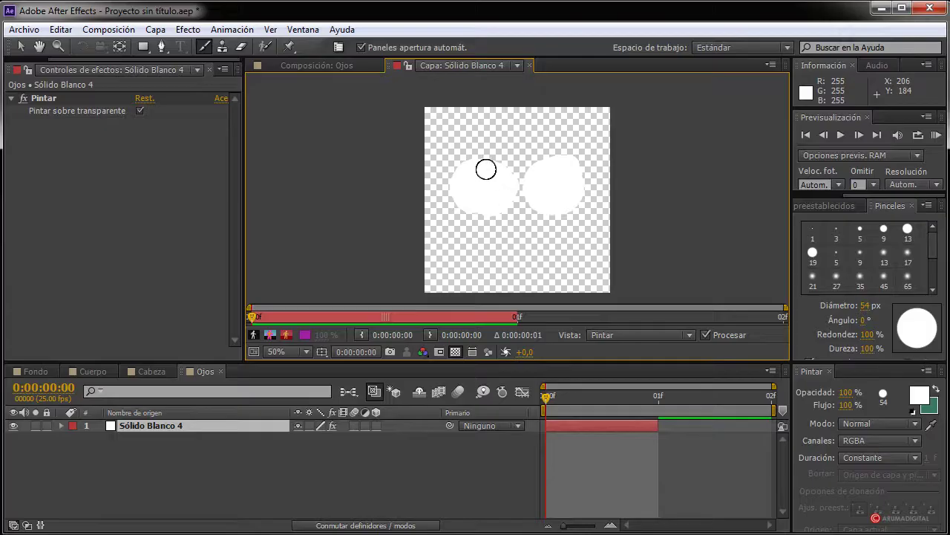
{"action": "mouse_move", "coordinate": [573, 170]}
{"action": "left_mouse_down"}
{"action": "mouse_move", "coordinate": [575, 182]}
{"action": "mouse_move", "coordinate": [532, 178]}
{"action": "left_mouse_up"}
{"action": "key", "text": "period"}
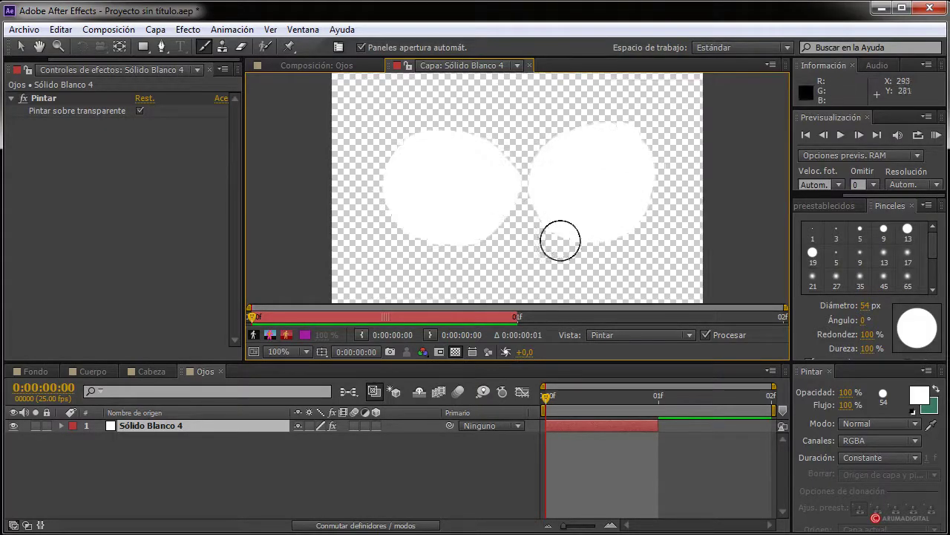
{"action": "left_click", "coordinate": [241, 46]}
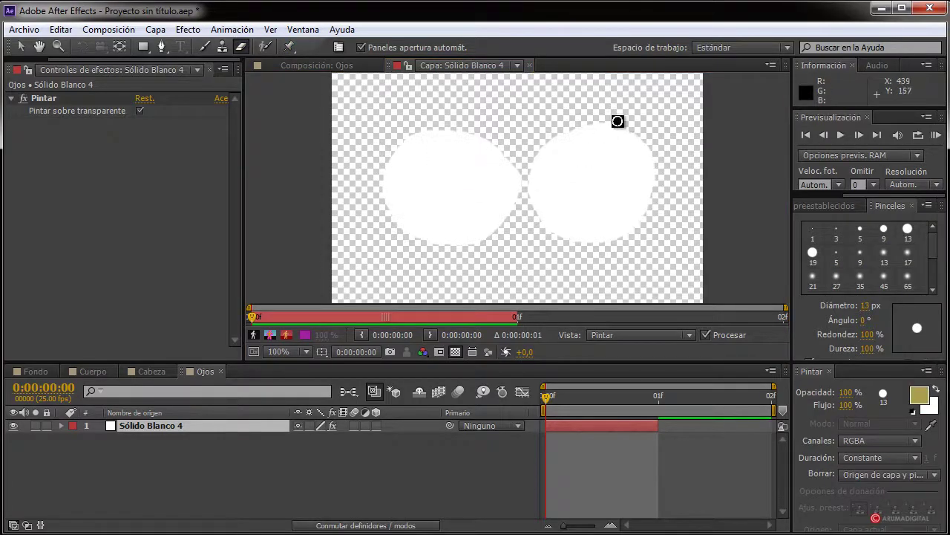
{"action": "left_click", "coordinate": [658, 168]}
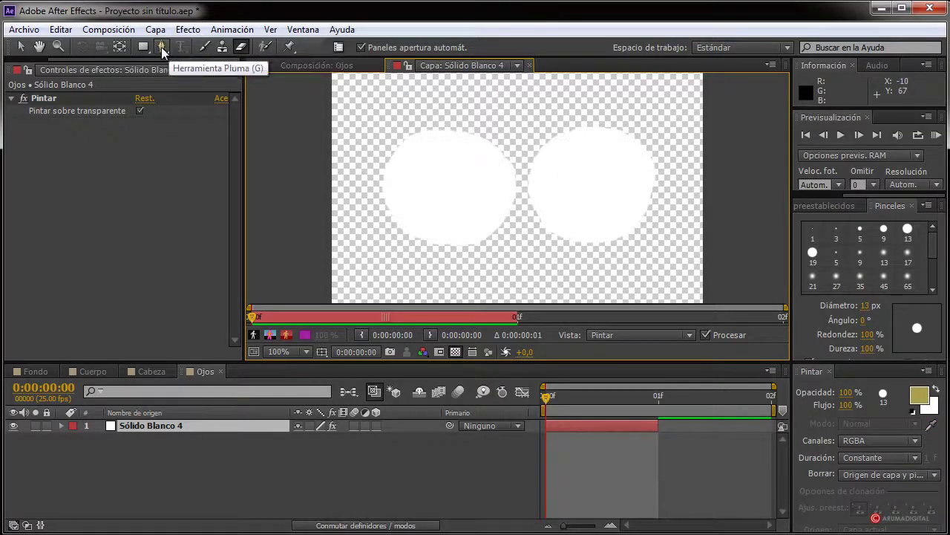
Switch back to the Brush with a near-black foreground colour (RGB 14, 14, 14) and a 31 px diameter
{"action": "left_click", "coordinate": [206, 47]}
{"action": "left_click", "coordinate": [920, 394]}
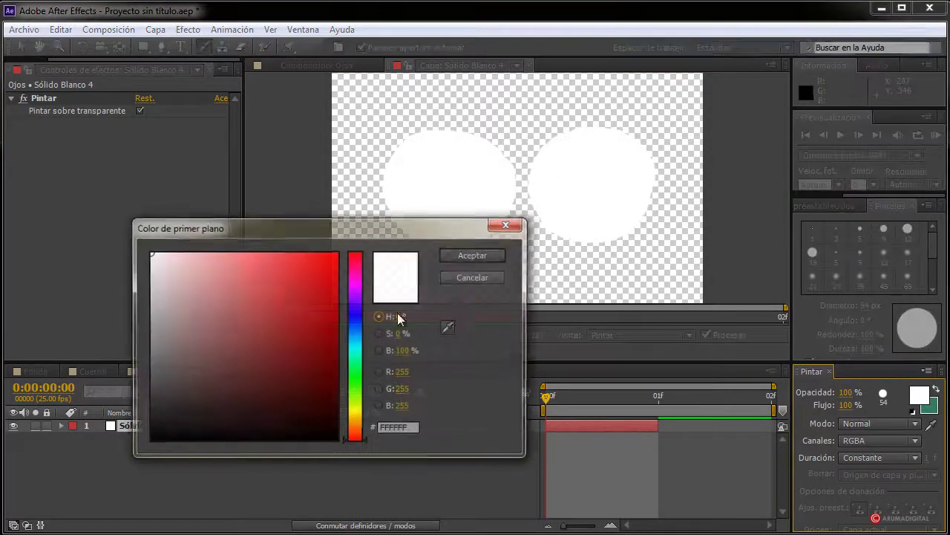
{"action": "left_click", "coordinate": [276, 321]}
{"action": "left_click_drag", "start_coordinate": [186, 402], "coordinate": [152, 436]}
{"action": "left_click", "coordinate": [475, 255]}
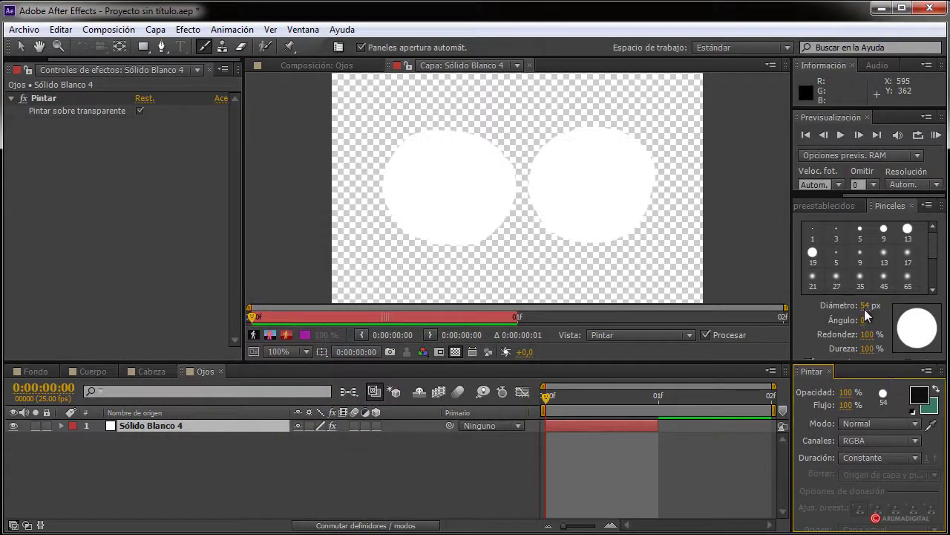
{"action": "mouse_move", "coordinate": [866, 309]}
{"action": "left_mouse_down"}
{"action": "mouse_move", "coordinate": [837, 301]}
{"action": "mouse_move", "coordinate": [847, 305]}
{"action": "left_mouse_up"}
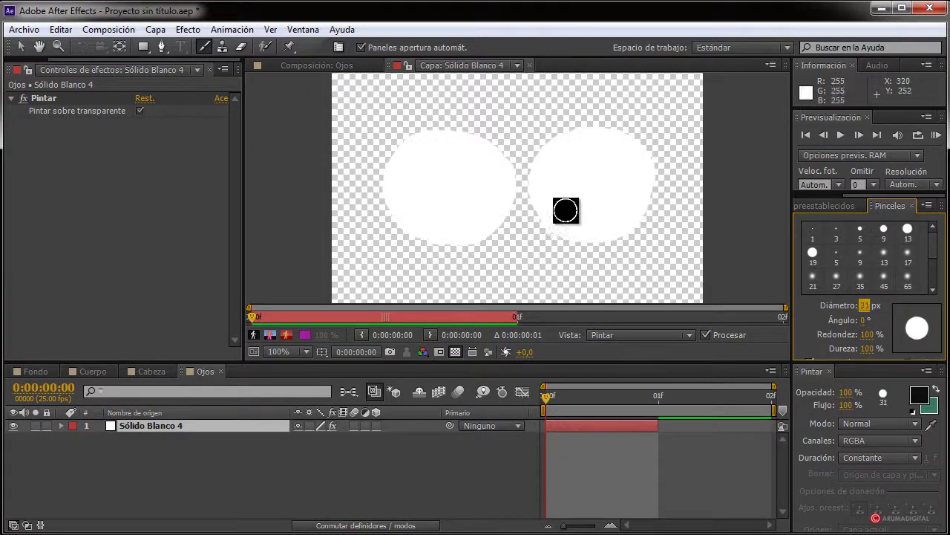
Paint a round near-black pupil in the middle of each white eyeball
{"action": "left_click", "coordinate": [595, 185]}
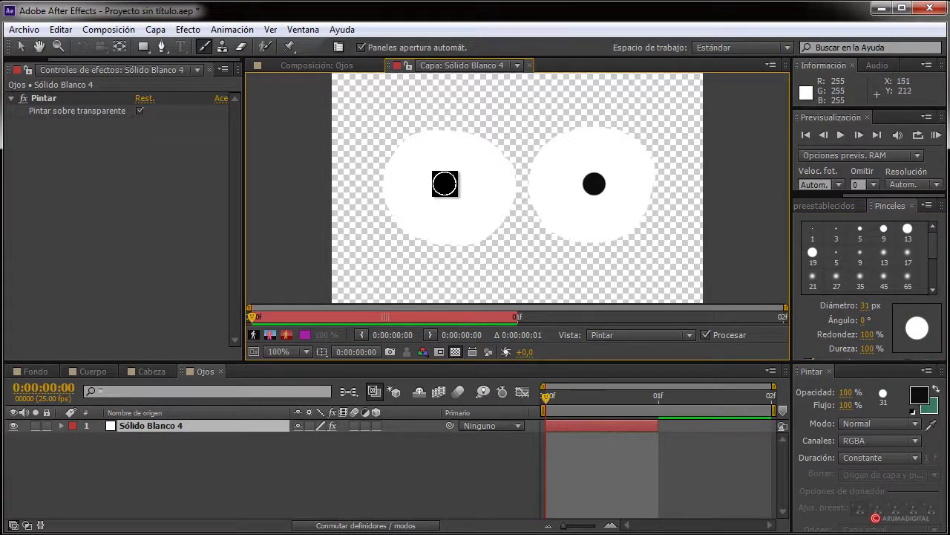
{"action": "left_click", "coordinate": [446, 184]}
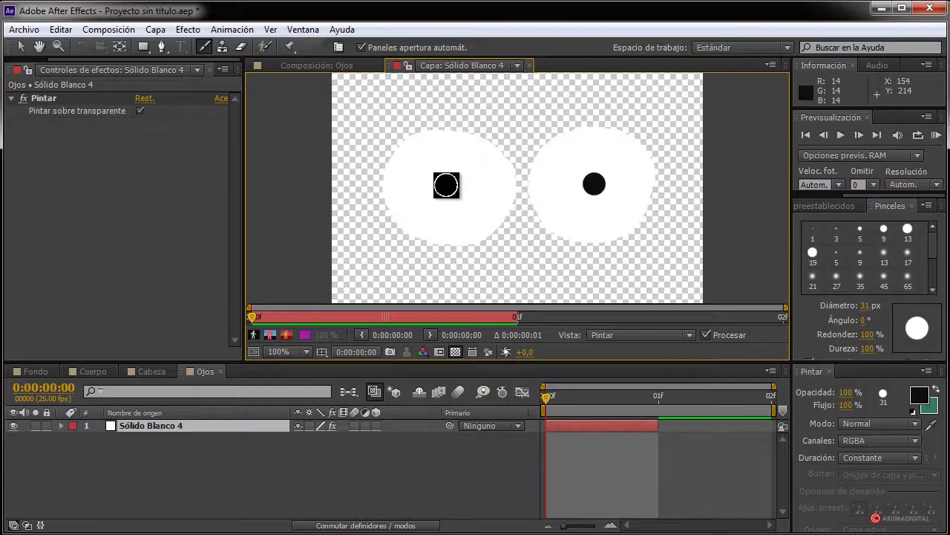
{"action": "mouse_move", "coordinate": [446, 184]}
{"action": "left_mouse_down"}
{"action": "mouse_move", "coordinate": [439, 189]}
{"action": "mouse_move", "coordinate": [447, 187]}
{"action": "left_mouse_up"}
{"action": "left_click_drag", "start_coordinate": [590, 187], "coordinate": [593, 185]}
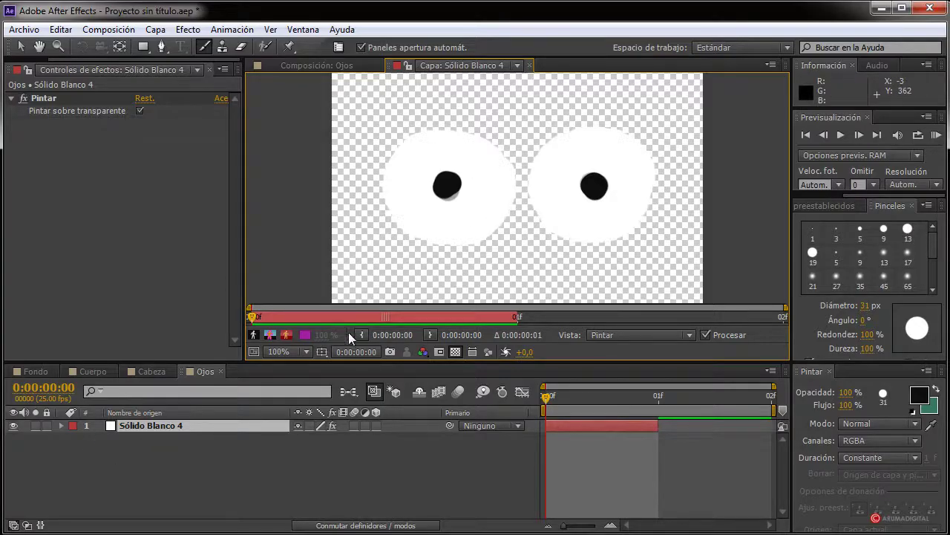
Add a new white 500 × 500 px solid layer to the Ojos composition
{"action": "left_click", "coordinate": [155, 29]}
{"action": "mouse_move", "coordinate": [193, 46]}
{"action": "left_click", "coordinate": [546, 63]}
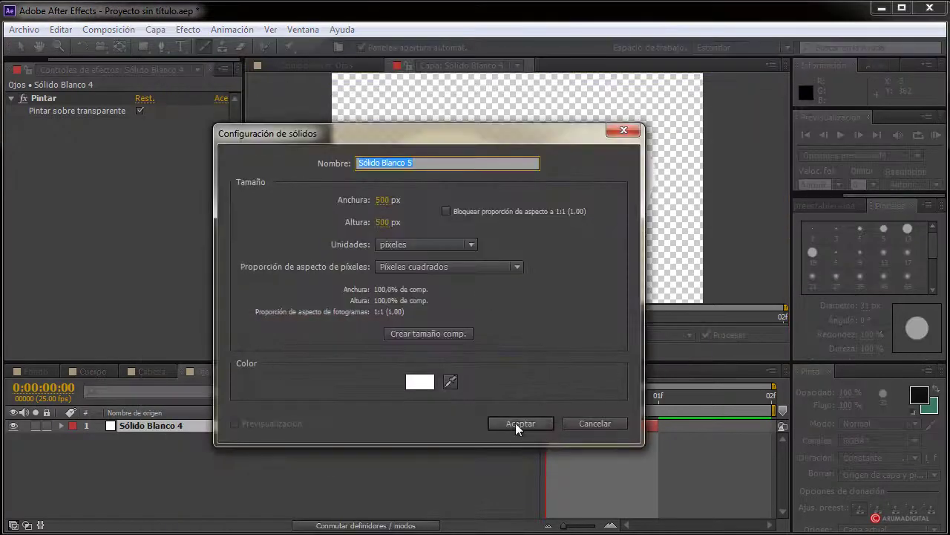
{"action": "left_click", "coordinate": [515, 423]}
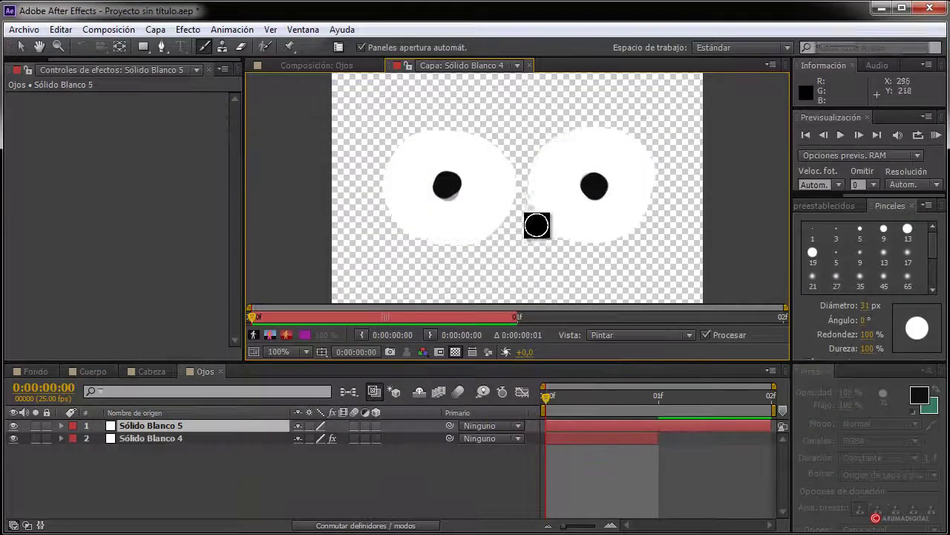
Move the painted layer Sólido Blanco 4 above Sólido Blanco 5 in the layer stack
{"action": "left_click", "coordinate": [13, 426]}
{"action": "left_click", "coordinate": [150, 437]}
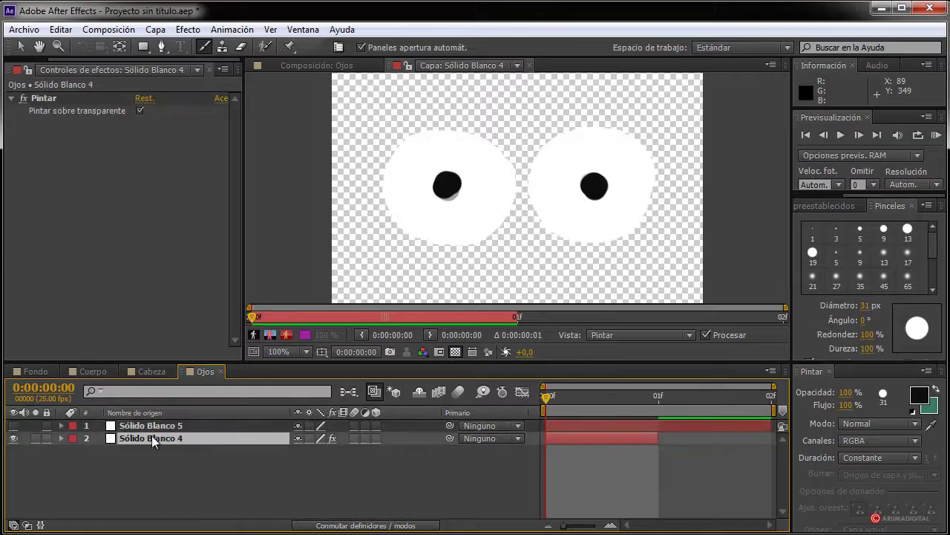
{"action": "left_click_drag", "start_coordinate": [176, 438], "coordinate": [176, 424]}
{"action": "left_click", "coordinate": [172, 438]}
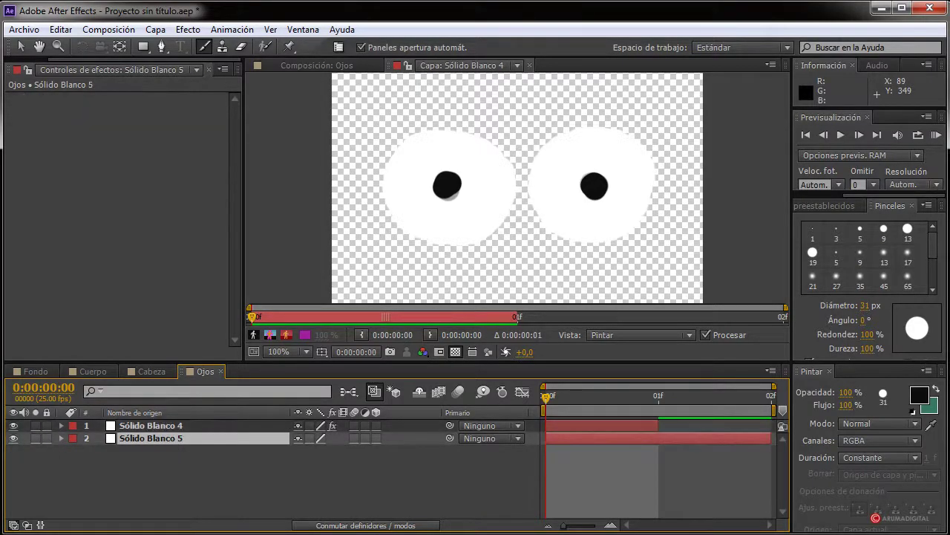
Adjust Sólido Blanco 5 so it occupies only the second frame, from 01f to 02f
{"action": "left_click", "coordinate": [14, 426]}
{"action": "left_click_drag", "start_coordinate": [768, 438], "coordinate": [709, 439]}
{"action": "key", "text": "ctrl+Up"}
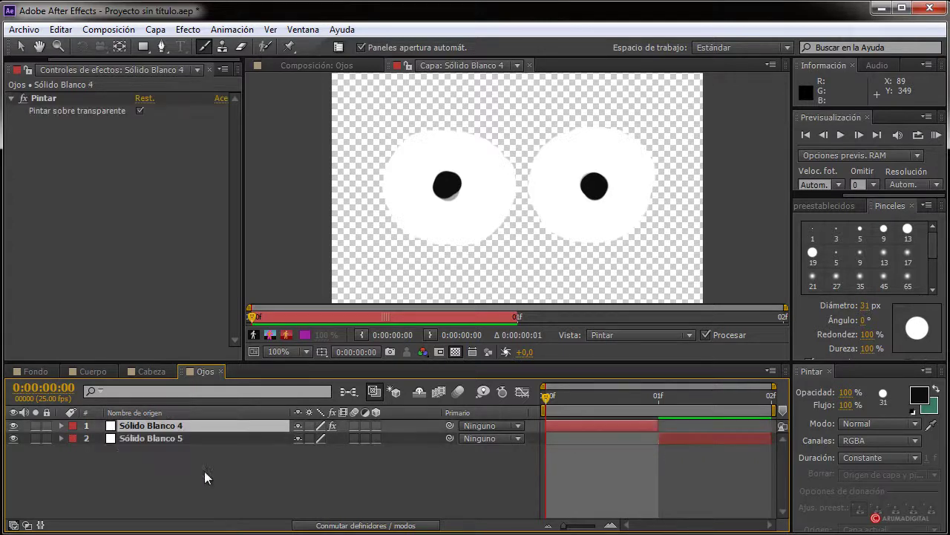
Display the Ojos composition over the transparency grid with Sólido Blanco 4 visible
{"action": "left_click", "coordinate": [13, 427]}
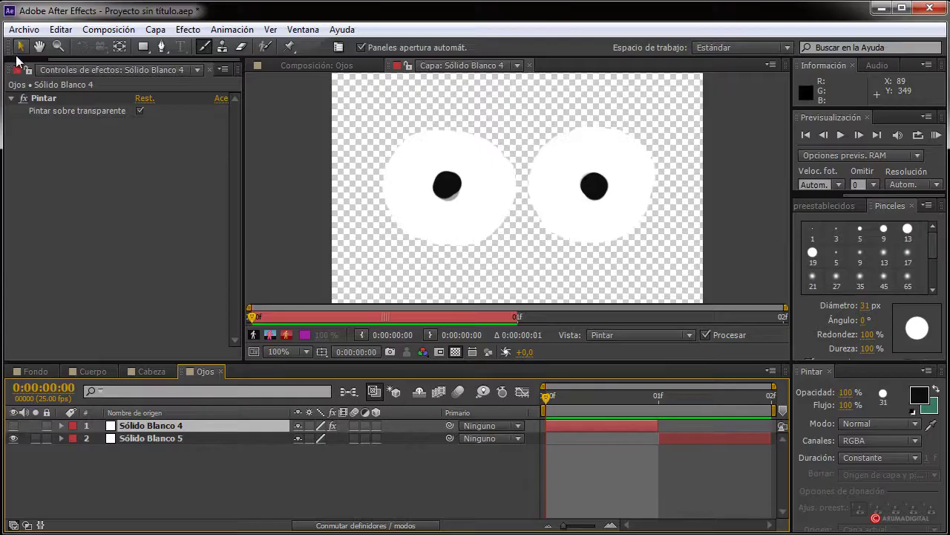
{"action": "left_click", "coordinate": [343, 65]}
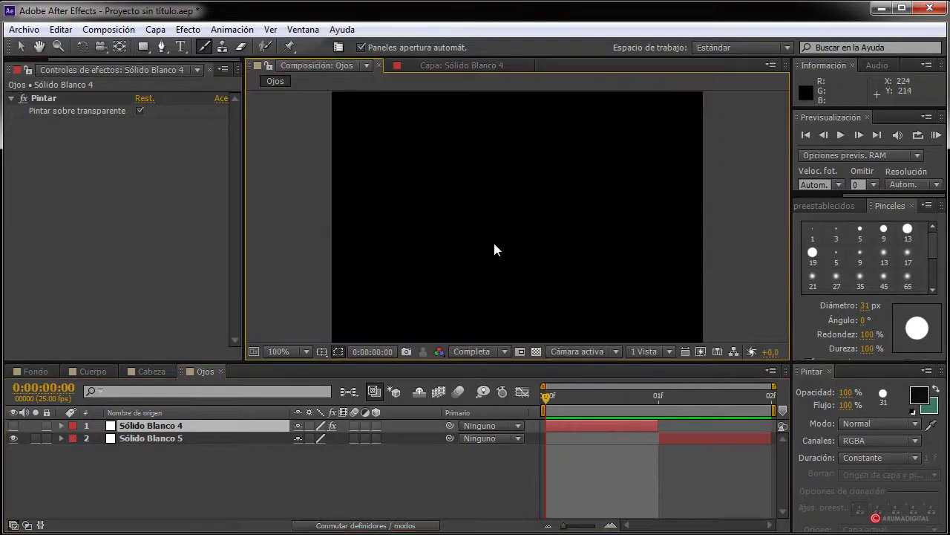
{"action": "left_click", "coordinate": [13, 426]}
{"action": "left_click", "coordinate": [14, 426]}
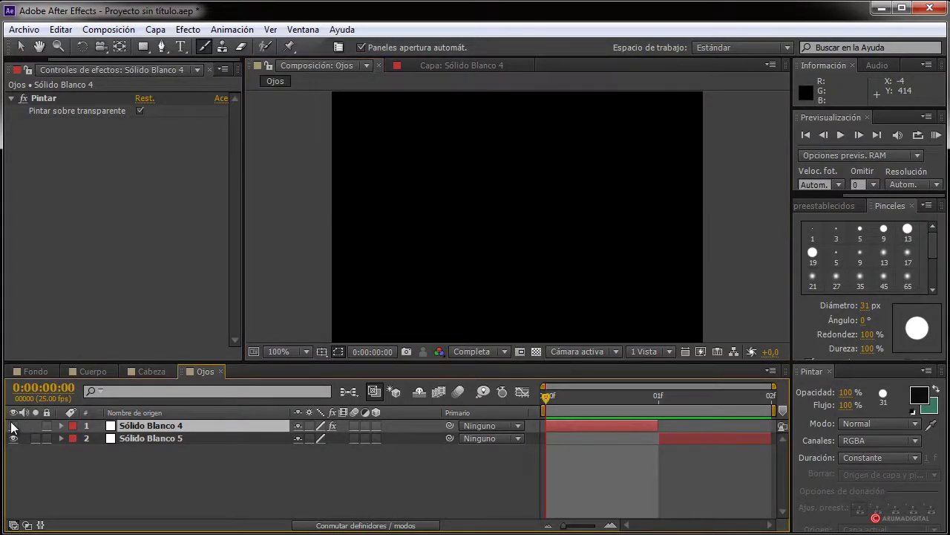
{"action": "left_click", "coordinate": [14, 426]}
{"action": "left_click", "coordinate": [537, 351]}
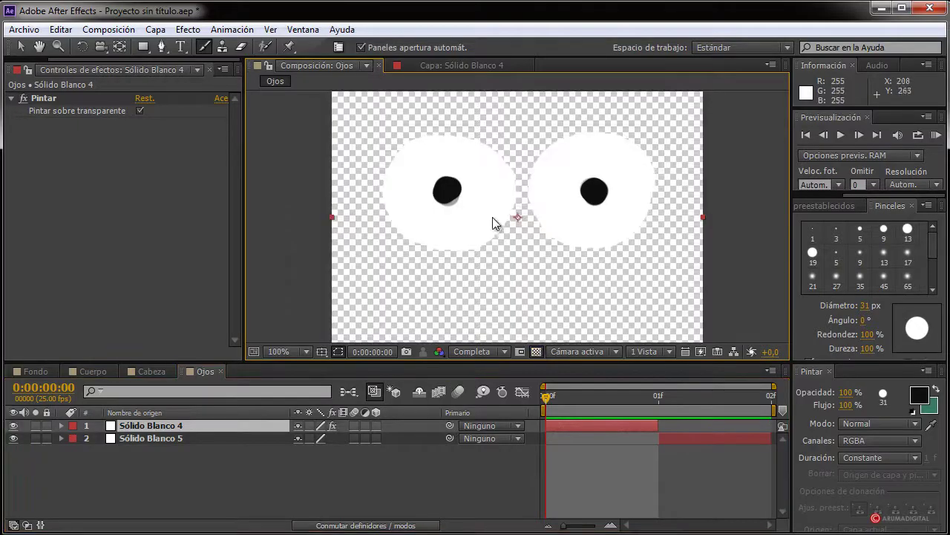
Toggle the visibility of Sólido Blanco 4 to compare the first frame with and without the painted eyes
{"action": "left_click", "coordinate": [13, 427]}
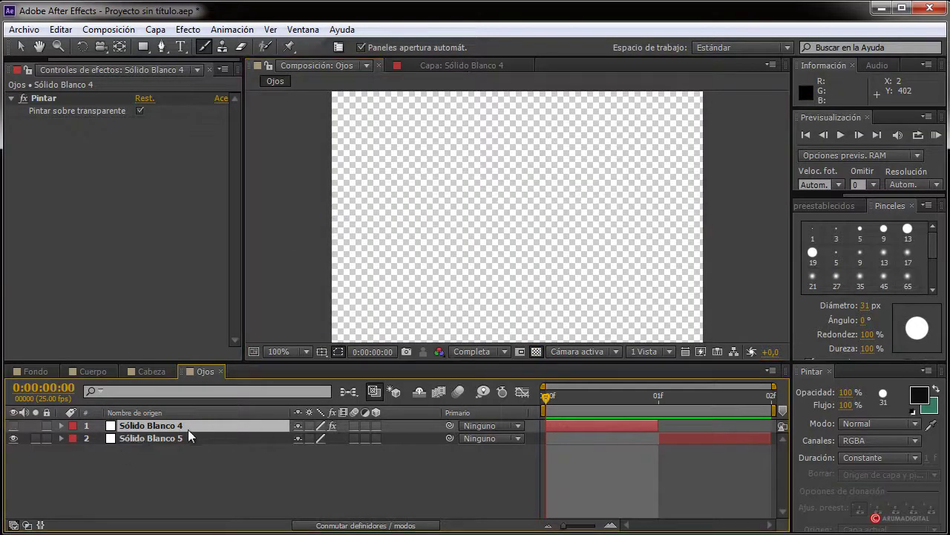
{"action": "left_click", "coordinate": [190, 437]}
{"action": "left_click", "coordinate": [148, 425]}
{"action": "left_click", "coordinate": [13, 425]}
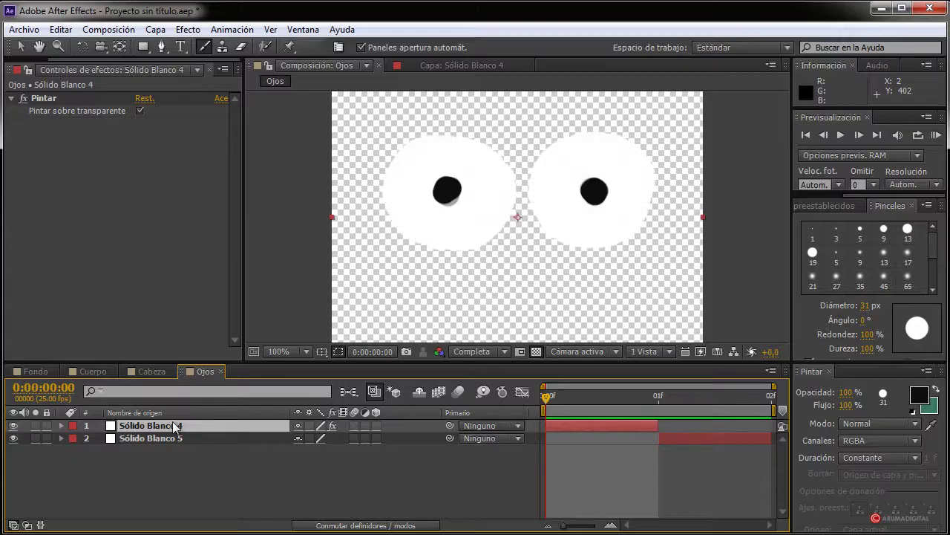
{"action": "left_click", "coordinate": [148, 439]}
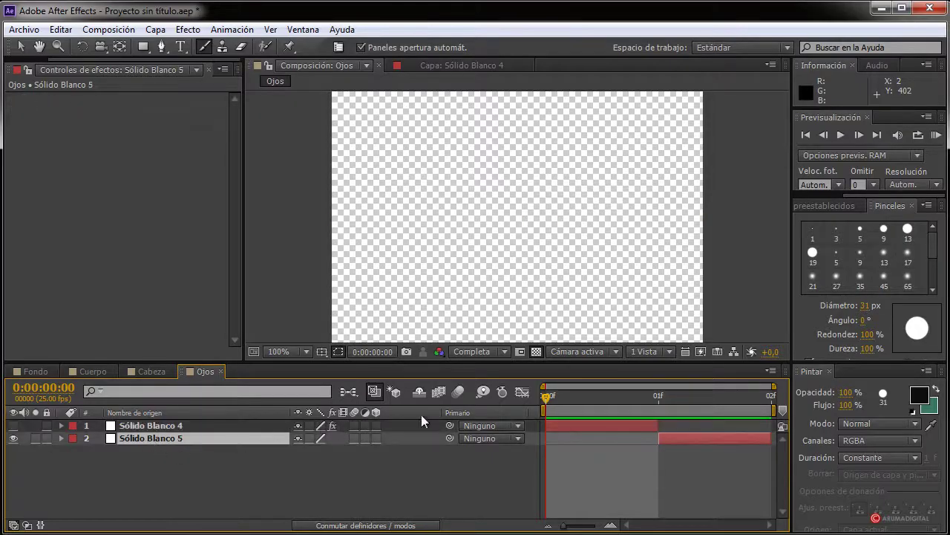
At frame 1, paint two U-shaped closed-eye arcs on Sólido Blanco 5 with a 10 px brush, and show Sólido Blanco 4
{"action": "left_click_drag", "start_coordinate": [554, 397], "coordinate": [651, 407]}
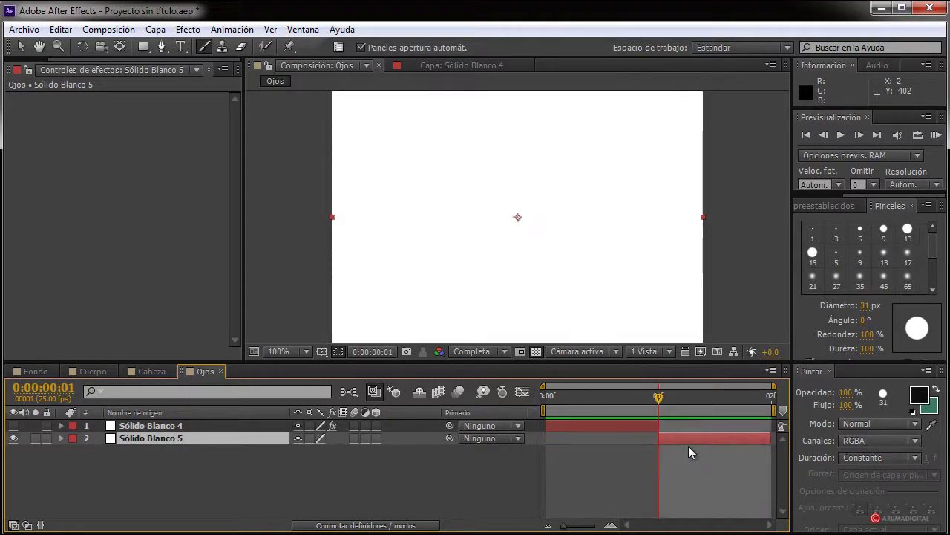
{"action": "left_click", "coordinate": [548, 267]}
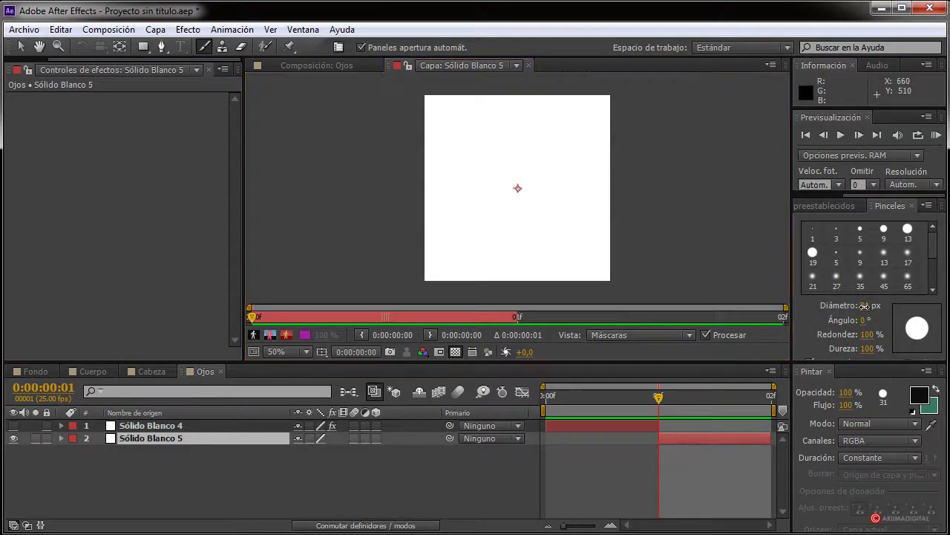
{"action": "left_click_drag", "start_coordinate": [865, 306], "coordinate": [848, 305]}
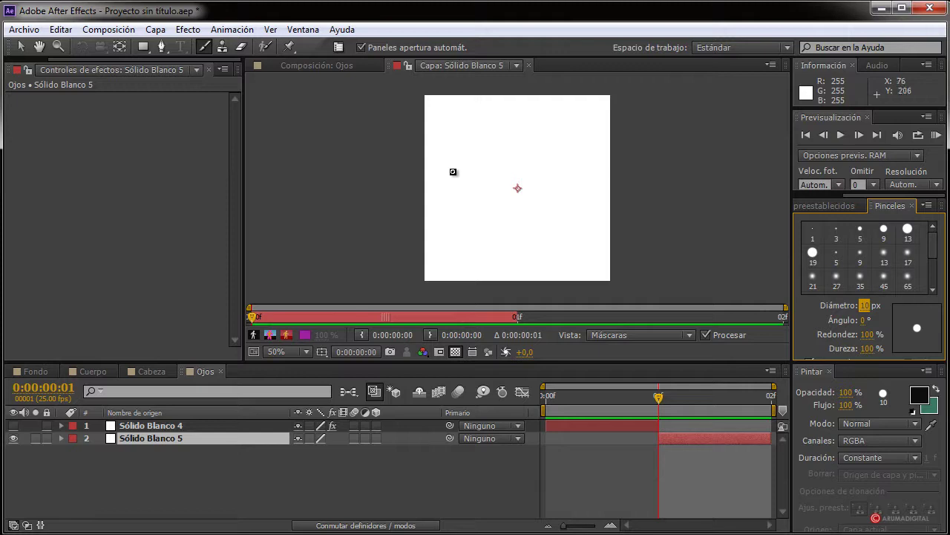
{"action": "mouse_move", "coordinate": [453, 171]}
{"action": "left_mouse_down"}
{"action": "mouse_move", "coordinate": [483, 194]}
{"action": "mouse_move", "coordinate": [517, 168]}
{"action": "left_mouse_up"}
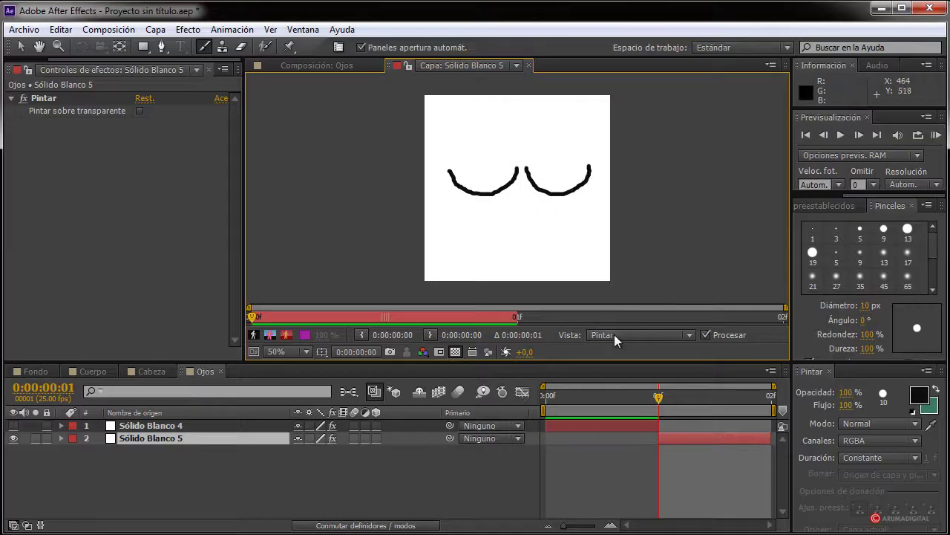
{"action": "left_click", "coordinate": [13, 425]}
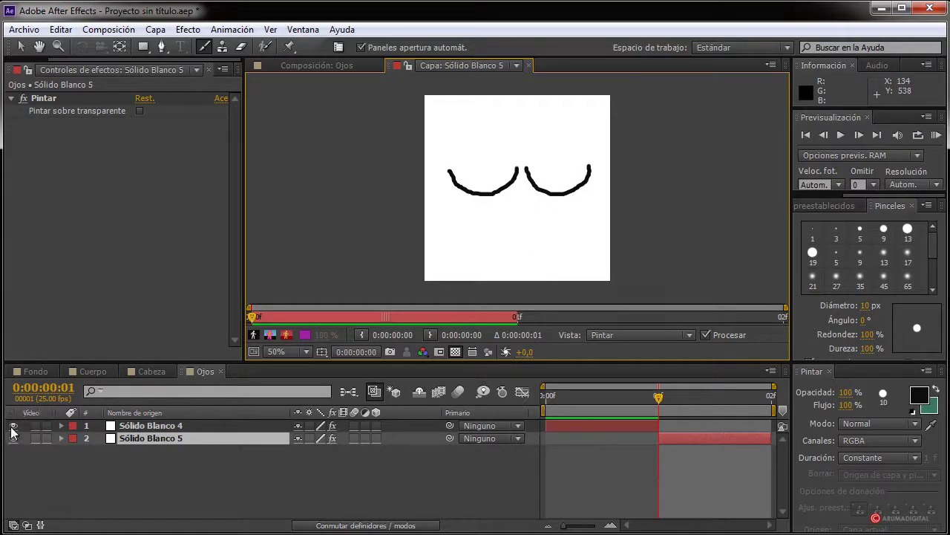
In the Ojos composition, enable Pintar sobre transparente for Sólido Blanco 5 and scrub between the open and closed eyes
{"action": "mouse_move", "coordinate": [613, 407]}
{"action": "left_mouse_down"}
{"action": "mouse_move", "coordinate": [690, 405]}
{"action": "mouse_move", "coordinate": [550, 412]}
{"action": "left_mouse_up"}
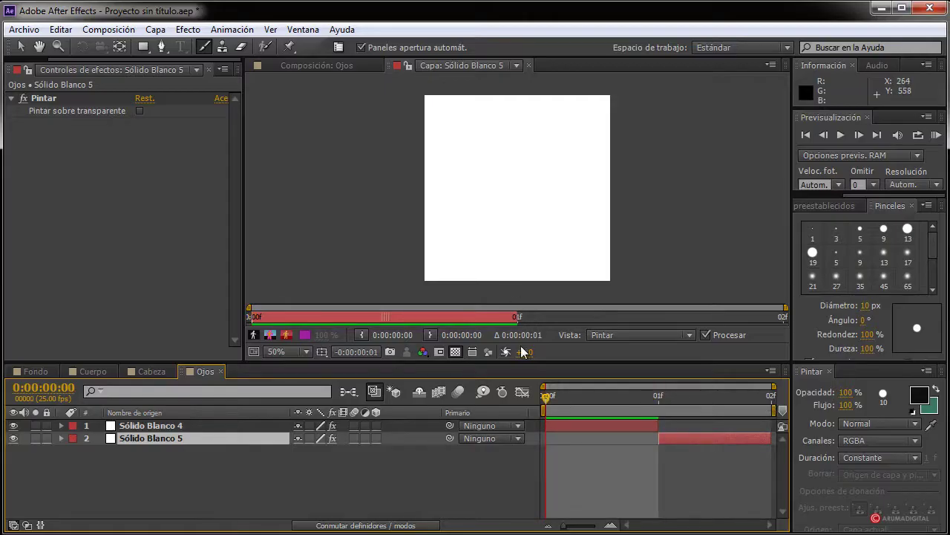
{"action": "left_click", "coordinate": [319, 66]}
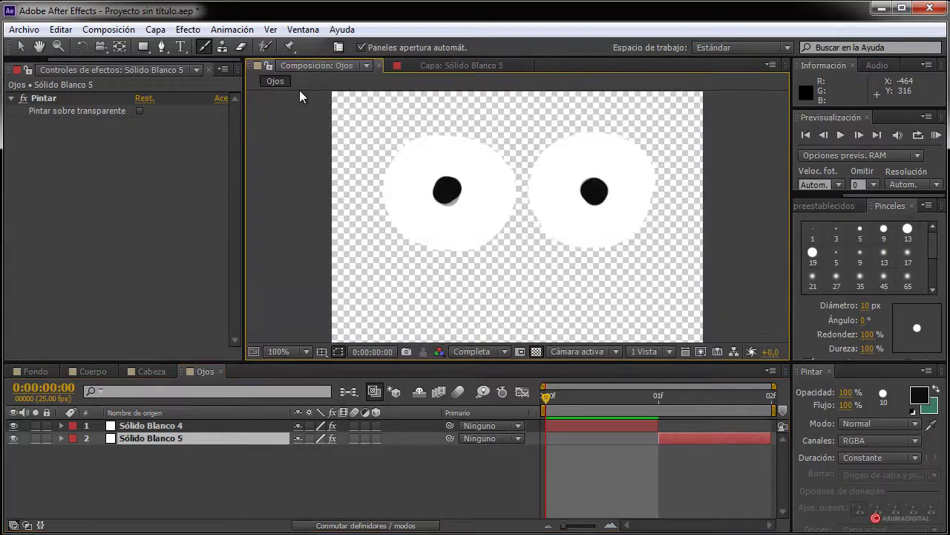
{"action": "mouse_move", "coordinate": [560, 398]}
{"action": "left_mouse_down"}
{"action": "mouse_move", "coordinate": [701, 400]}
{"action": "mouse_move", "coordinate": [550, 404]}
{"action": "mouse_move", "coordinate": [699, 404]}
{"action": "mouse_move", "coordinate": [648, 407]}
{"action": "mouse_move", "coordinate": [658, 404]}
{"action": "left_mouse_up"}
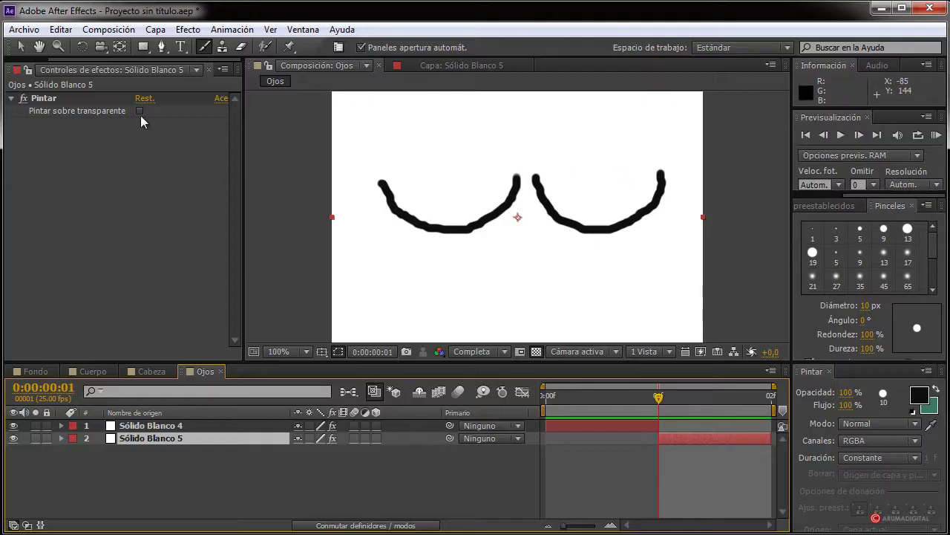
{"action": "left_click", "coordinate": [140, 110]}
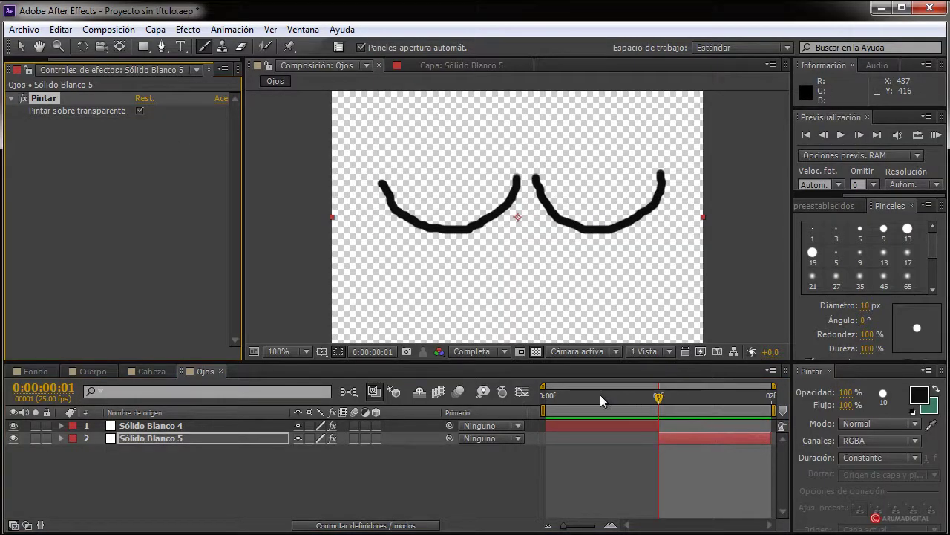
{"action": "mouse_move", "coordinate": [600, 395]}
{"action": "left_mouse_down"}
{"action": "mouse_move", "coordinate": [668, 395]}
{"action": "mouse_move", "coordinate": [557, 395]}
{"action": "mouse_move", "coordinate": [711, 397]}
{"action": "mouse_move", "coordinate": [538, 398]}
{"action": "mouse_move", "coordinate": [747, 403]}
{"action": "mouse_move", "coordinate": [593, 402]}
{"action": "left_mouse_up"}
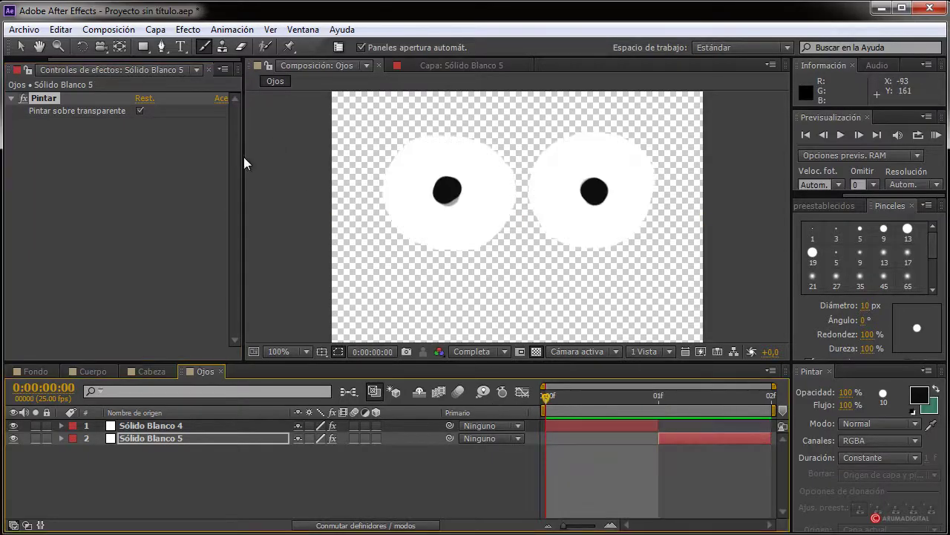
Add the Ojos composition to Fondo as the layer above Cabeza and scale it to 34%
{"action": "left_click", "coordinate": [31, 70]}
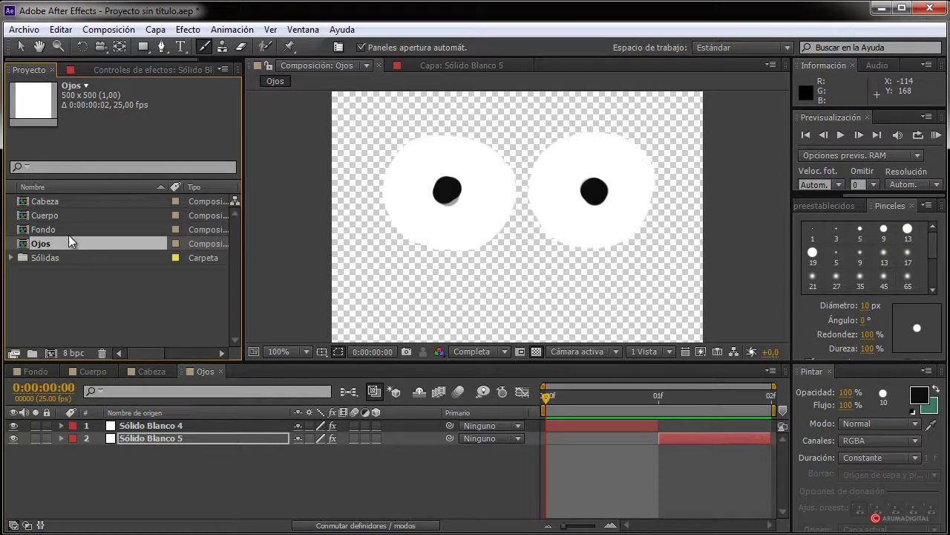
{"action": "mouse_move", "coordinate": [71, 241]}
{"action": "left_mouse_down"}
{"action": "mouse_move", "coordinate": [64, 213]}
{"action": "mouse_move", "coordinate": [66, 229]}
{"action": "left_mouse_up"}
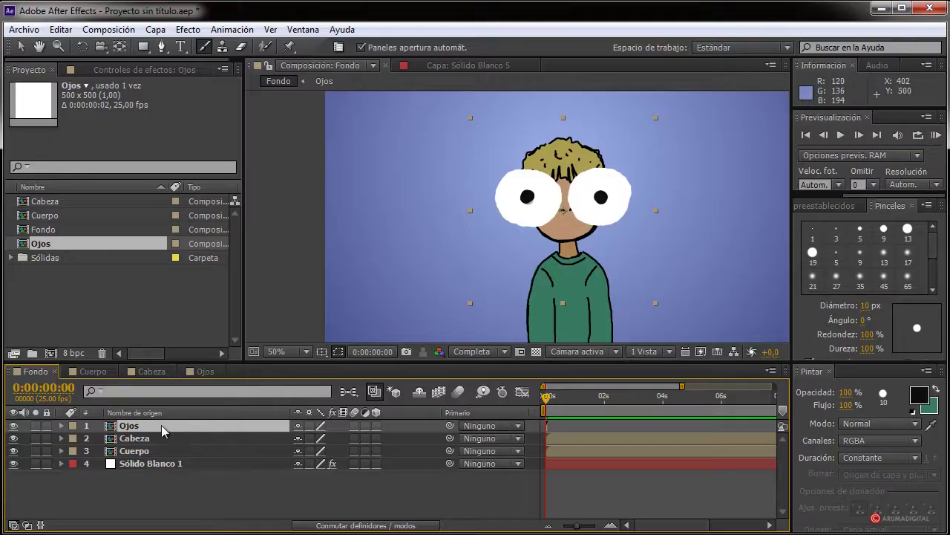
{"action": "key", "text": "s"}
{"action": "left_click_drag", "start_coordinate": [318, 439], "coordinate": [293, 443]}
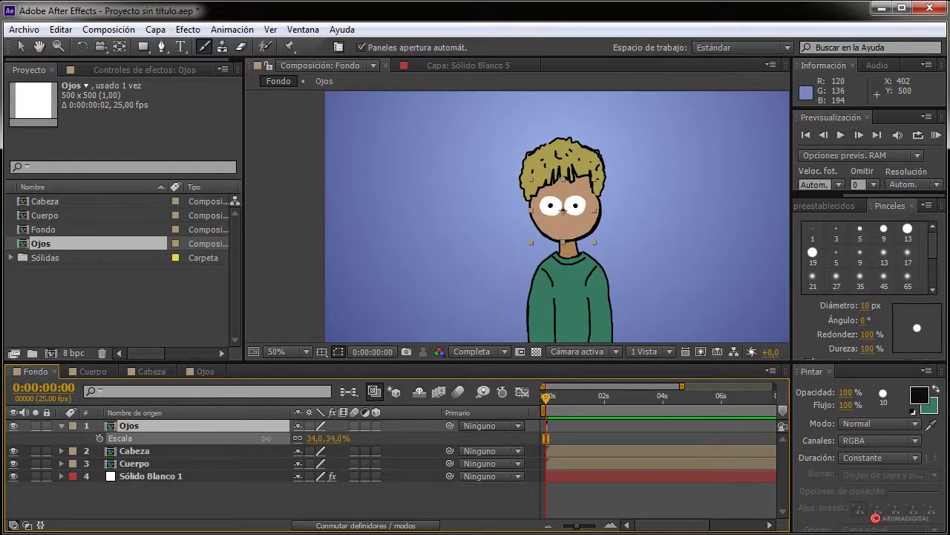
Move the Ojos layer up so the eyes sit on the character's face, just above the nose
{"action": "left_click_drag", "start_coordinate": [582, 210], "coordinate": [585, 206]}
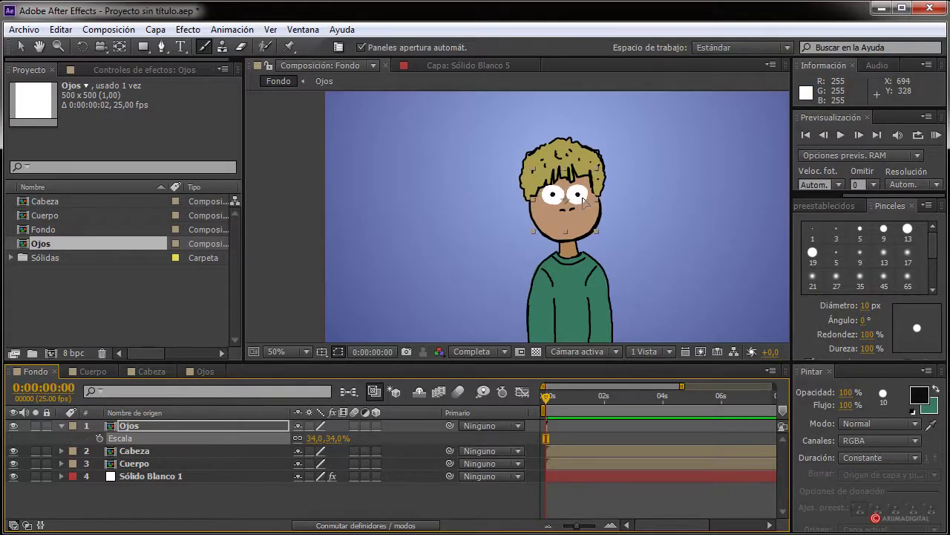
{"action": "key", "text": "period"}
{"action": "key", "text": "period"}
{"action": "key", "text": "comma"}
{"action": "key", "text": "comma"}
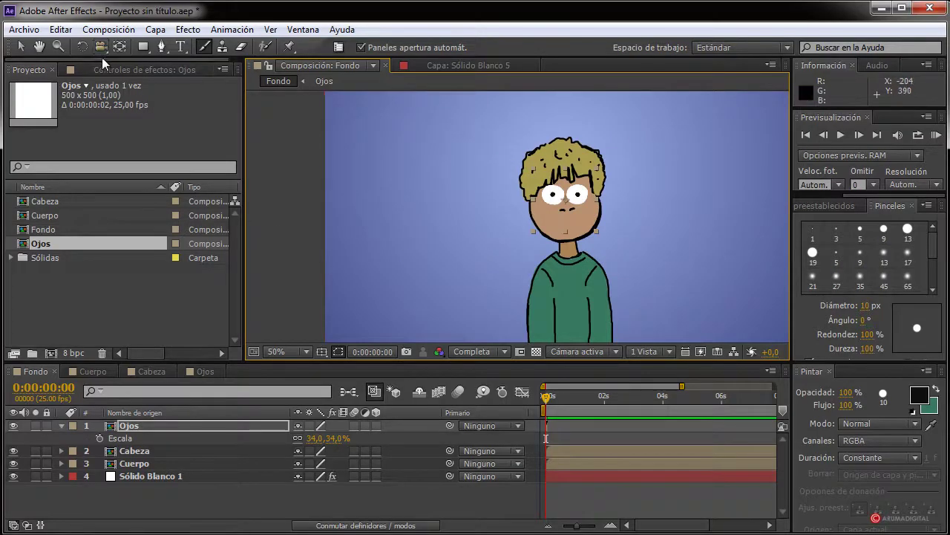
Create a 500 × 500 px composition named Boca at 25 fps and keep its duration at 0:00:00:02 in the composition settings
{"action": "left_click", "coordinate": [104, 29]}
{"action": "left_click", "coordinate": [121, 45]}
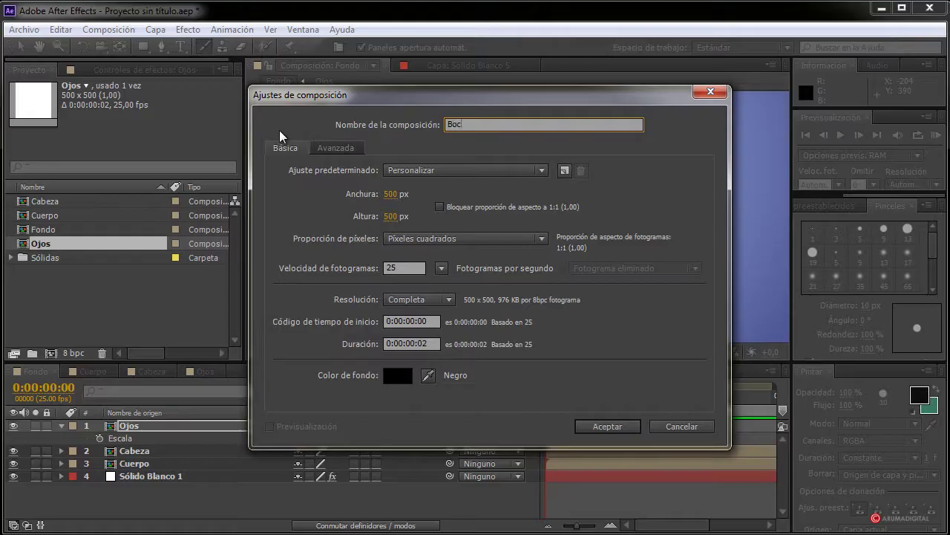
{"action": "left_click", "coordinate": [594, 427]}
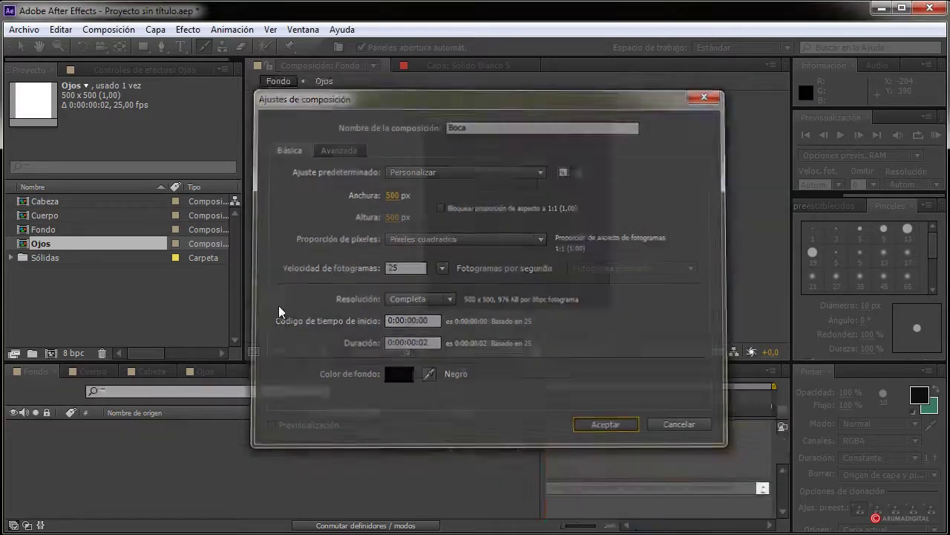
{"action": "left_click", "coordinate": [104, 30]}
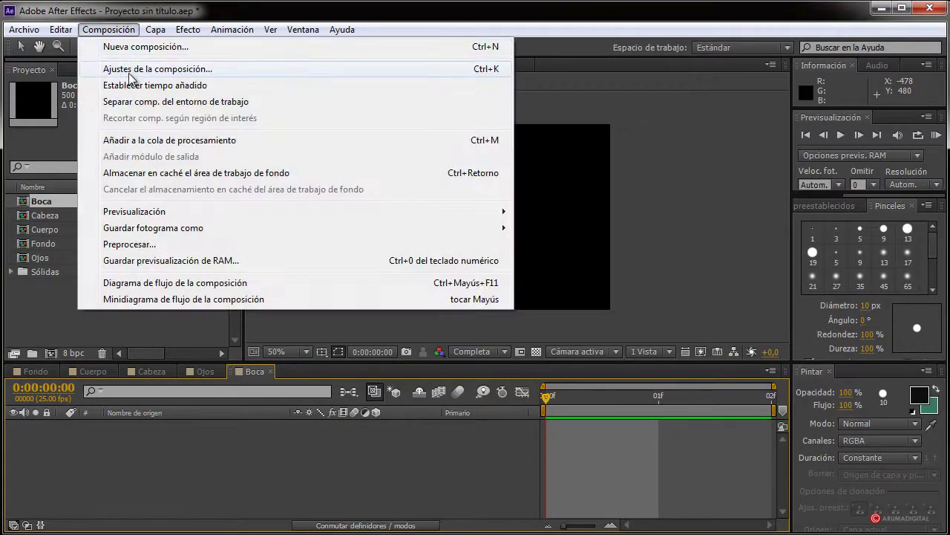
{"action": "left_click", "coordinate": [128, 66]}
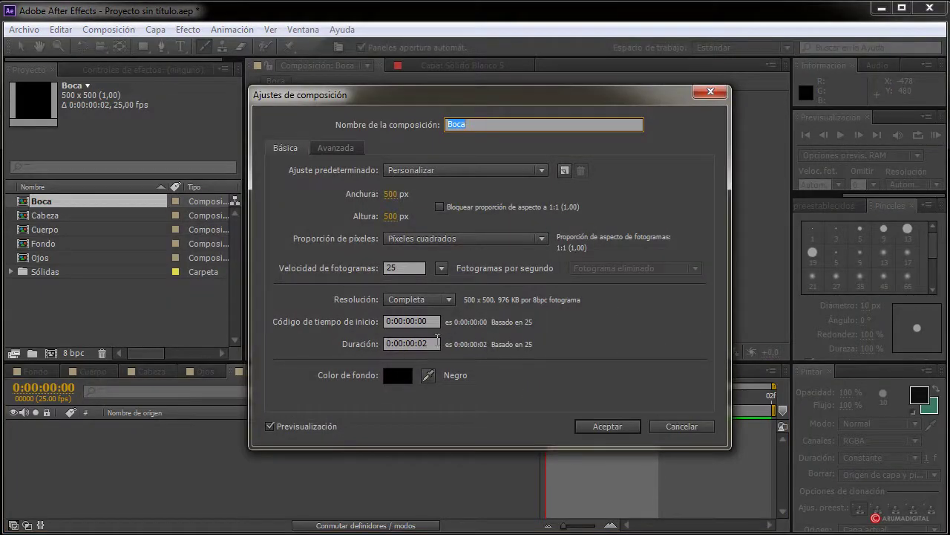
{"action": "left_click", "coordinate": [425, 342]}
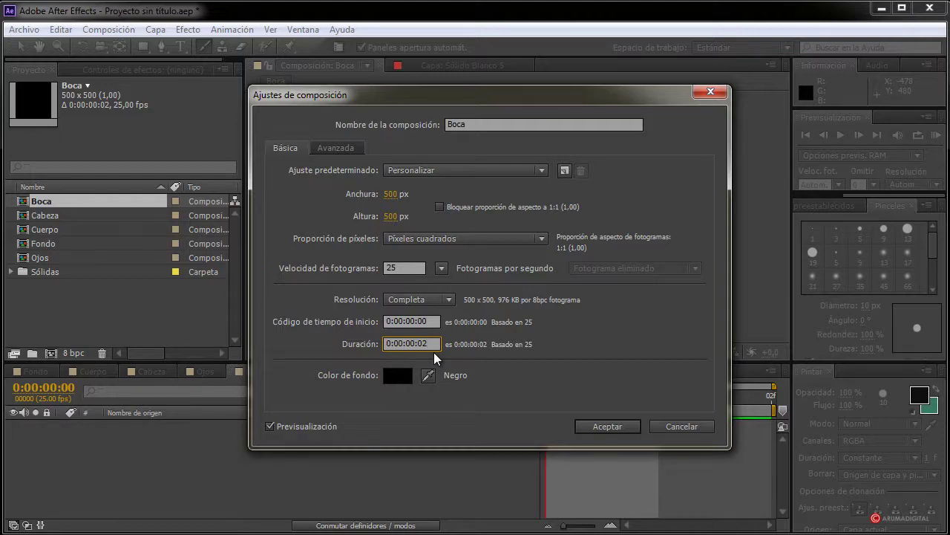
{"action": "left_click", "coordinate": [609, 428]}
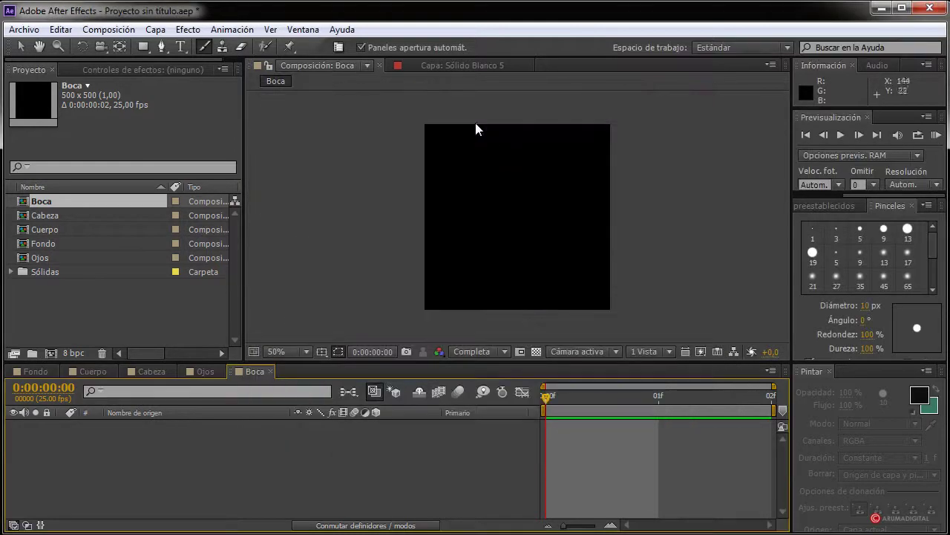
Add a white 500 × 500 px solid named Sólido Blanco 6 to Boca and trim its end to 01f
{"action": "left_click", "coordinate": [155, 29]}
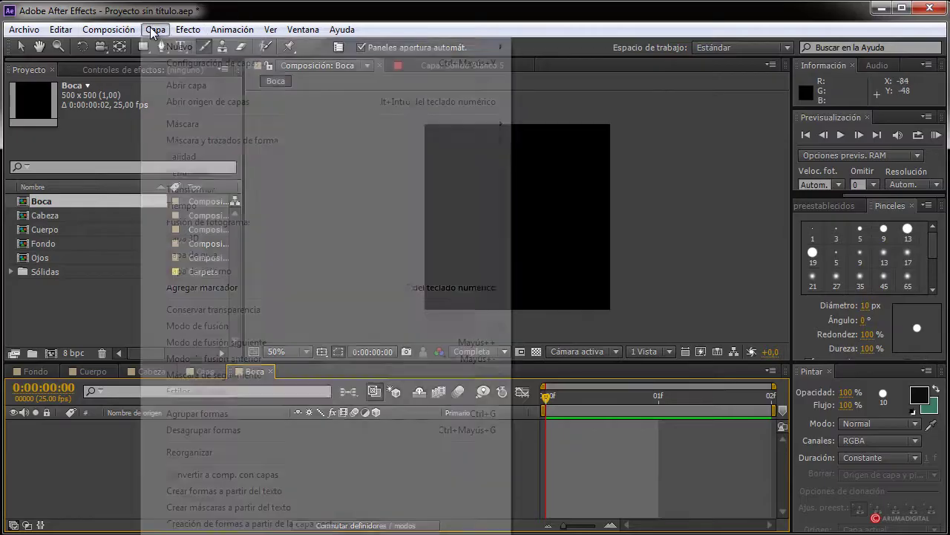
{"action": "mouse_move", "coordinate": [173, 49]}
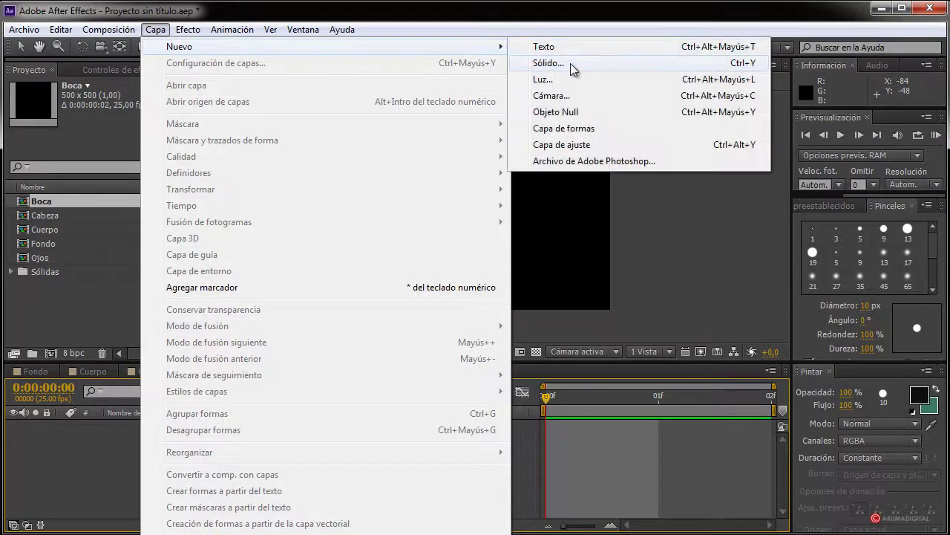
{"action": "left_click", "coordinate": [564, 66]}
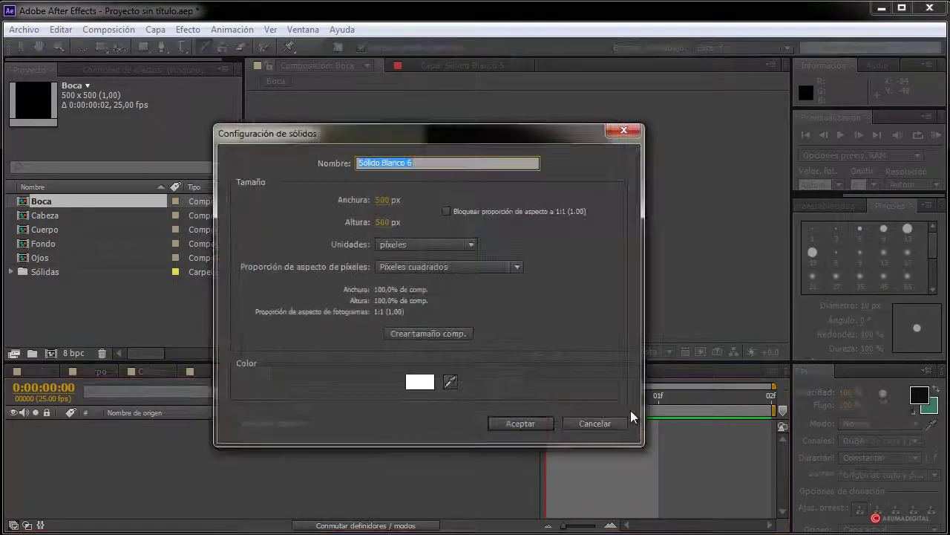
{"action": "left_click", "coordinate": [520, 423]}
{"action": "left_click_drag", "start_coordinate": [776, 425], "coordinate": [658, 424]}
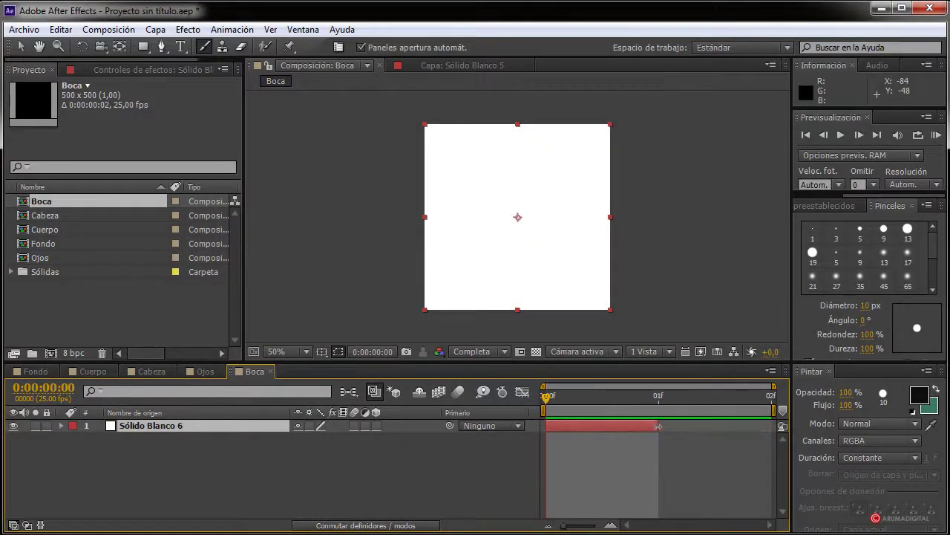
Paint a nearly horizontal black closed-mouth line on Sólido Blanco 6 with the 10 px brush, rising slightly at its right end
{"action": "key", "text": "period"}
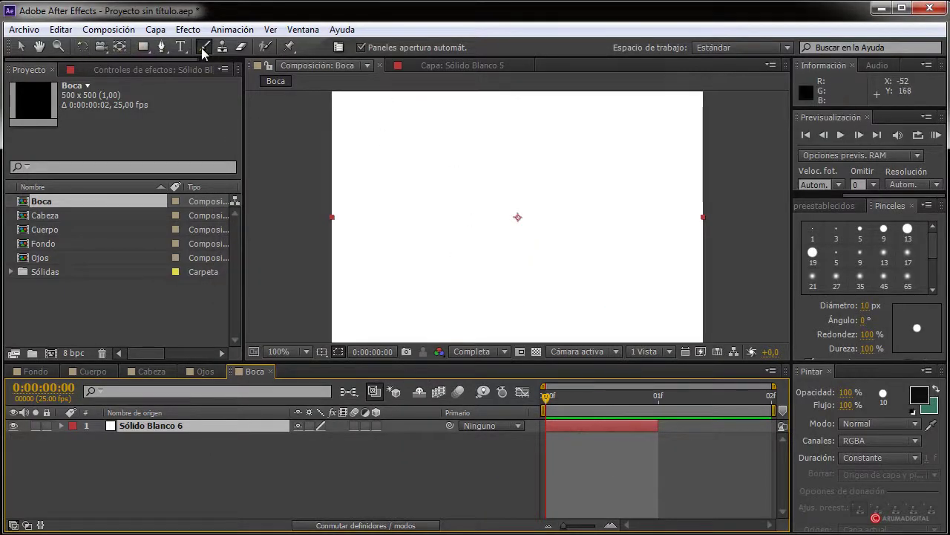
{"action": "double_click", "coordinate": [541, 236]}
{"action": "key", "text": "period"}
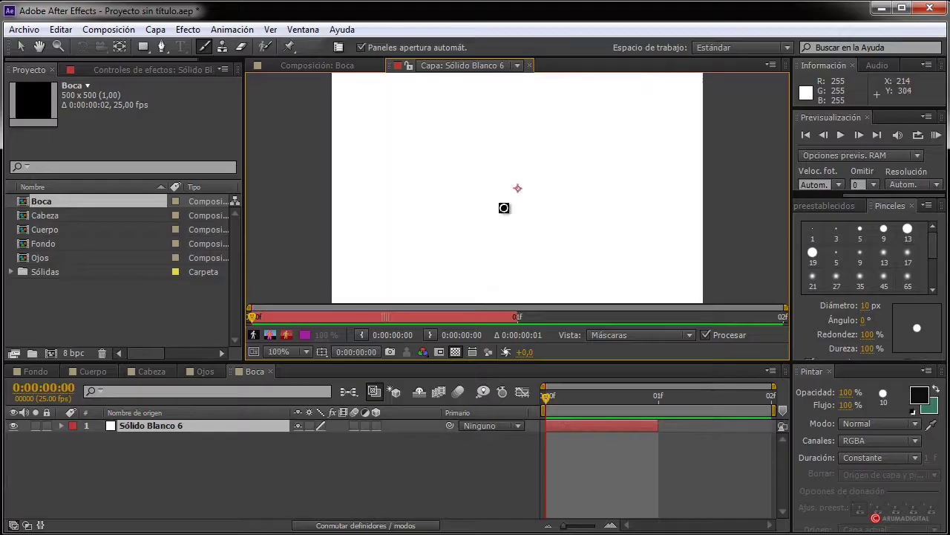
{"action": "key", "text": "comma"}
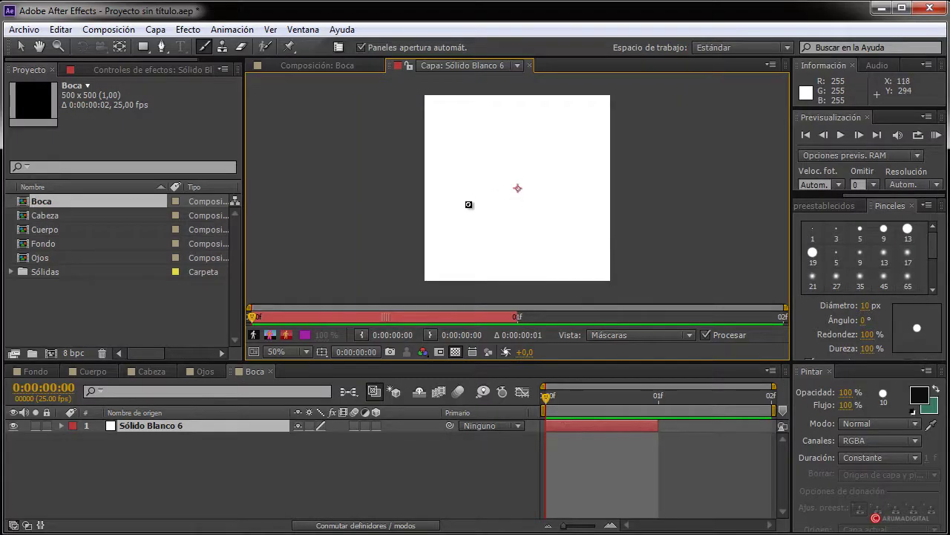
{"action": "left_click_drag", "start_coordinate": [468, 204], "coordinate": [573, 196]}
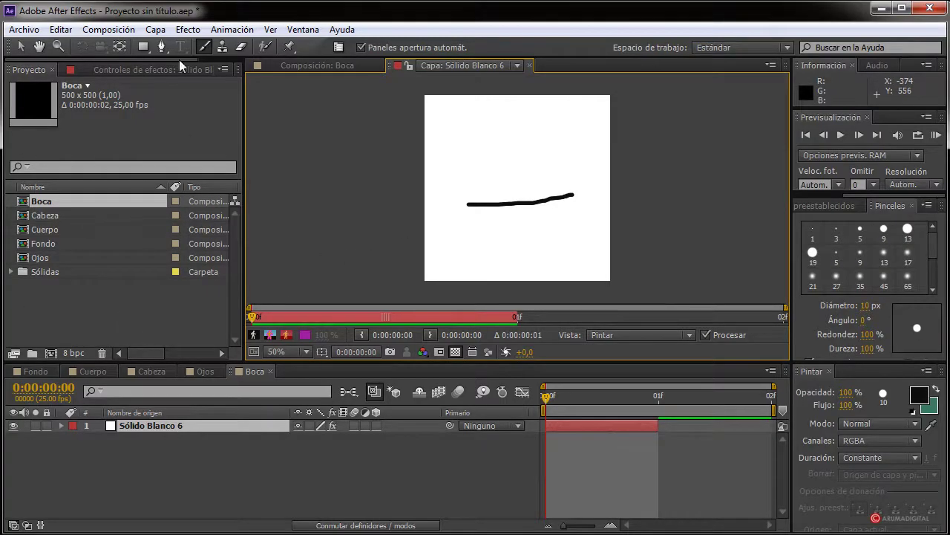
Add another white solid, Sólido Blanco 7, place it below Sólido Blanco 6, and make it start at 01f
{"action": "left_click", "coordinate": [155, 29]}
{"action": "mouse_move", "coordinate": [185, 47]}
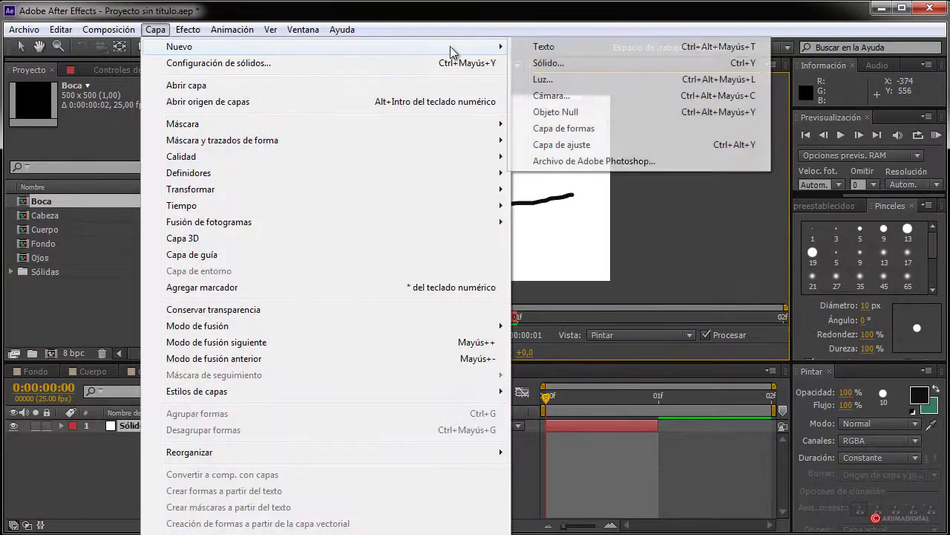
{"action": "left_click", "coordinate": [546, 64]}
{"action": "left_click", "coordinate": [520, 422]}
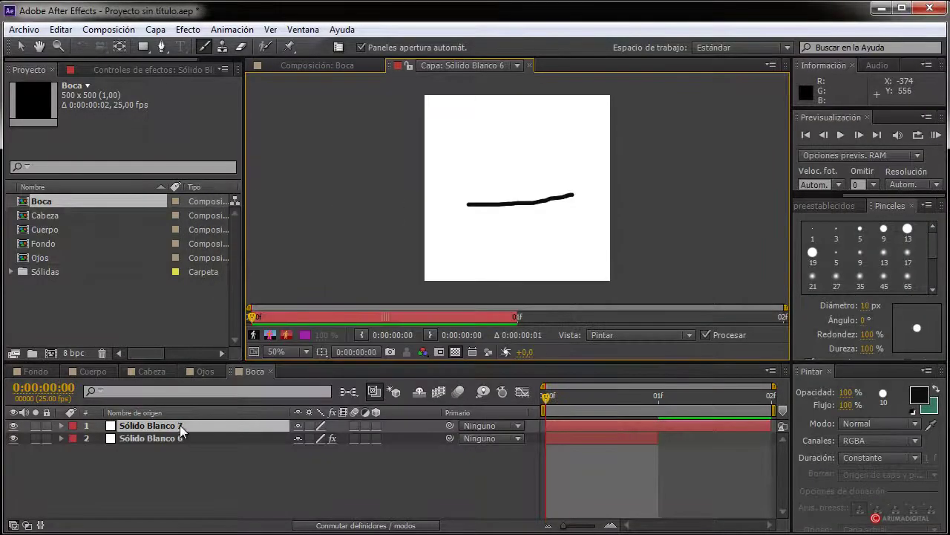
{"action": "left_click_drag", "start_coordinate": [180, 425], "coordinate": [183, 440]}
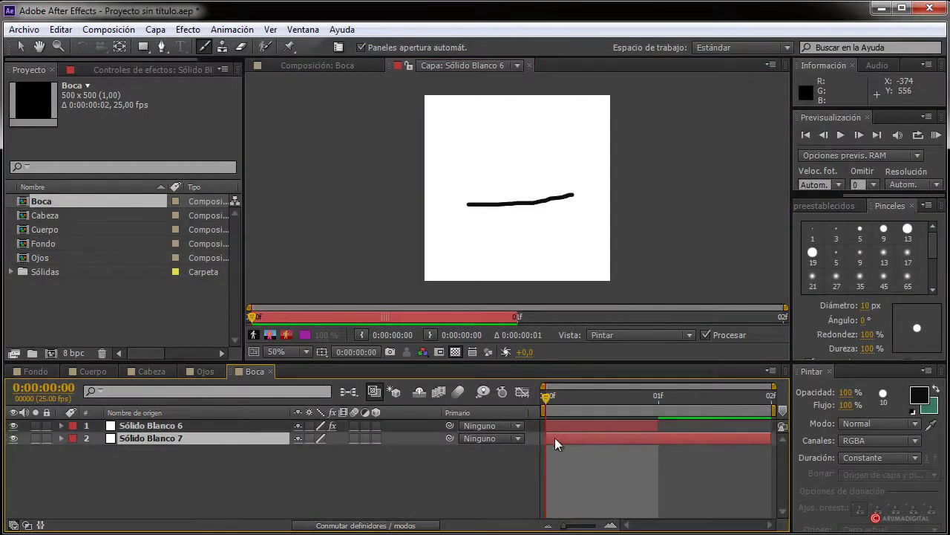
{"action": "left_click_drag", "start_coordinate": [548, 438], "coordinate": [645, 443]}
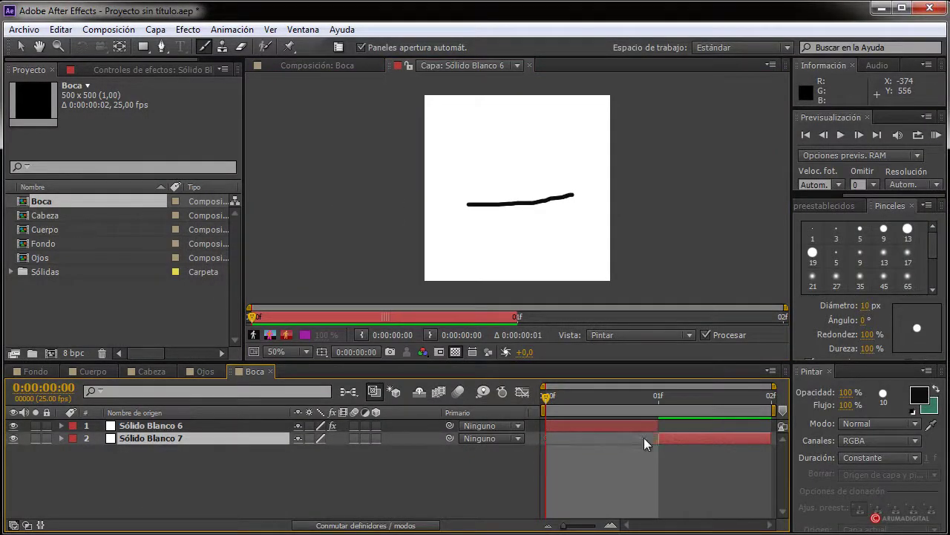
Hide Sólido Blanco 6 and open Sólido Blanco 7 for painting at frame 1
{"action": "left_click", "coordinate": [13, 425]}
{"action": "left_click", "coordinate": [318, 65]}
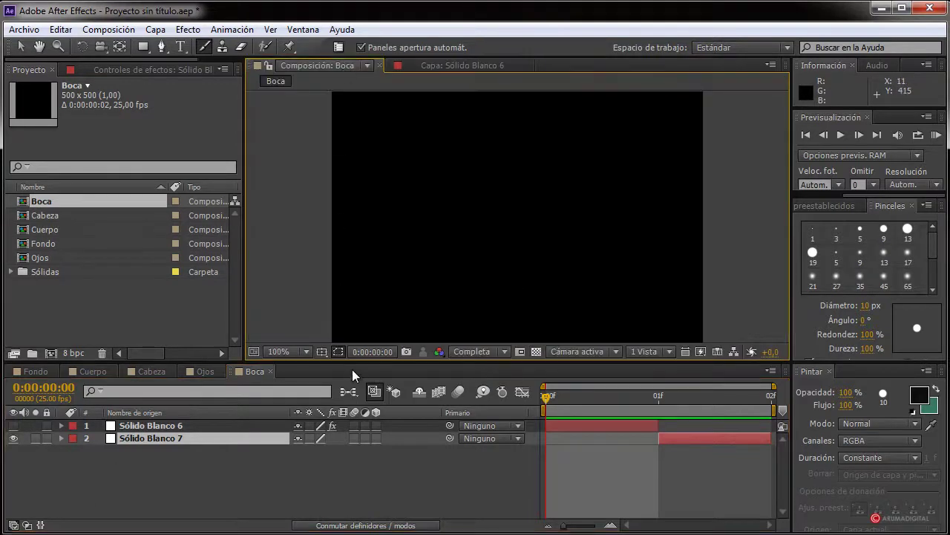
{"action": "double_click", "coordinate": [151, 439]}
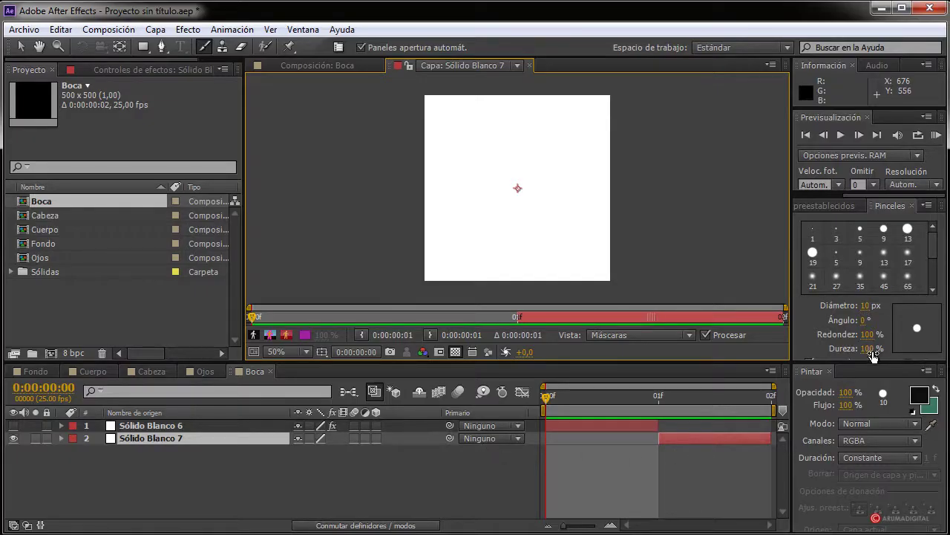
{"action": "left_click_drag", "start_coordinate": [547, 397], "coordinate": [659, 397]}
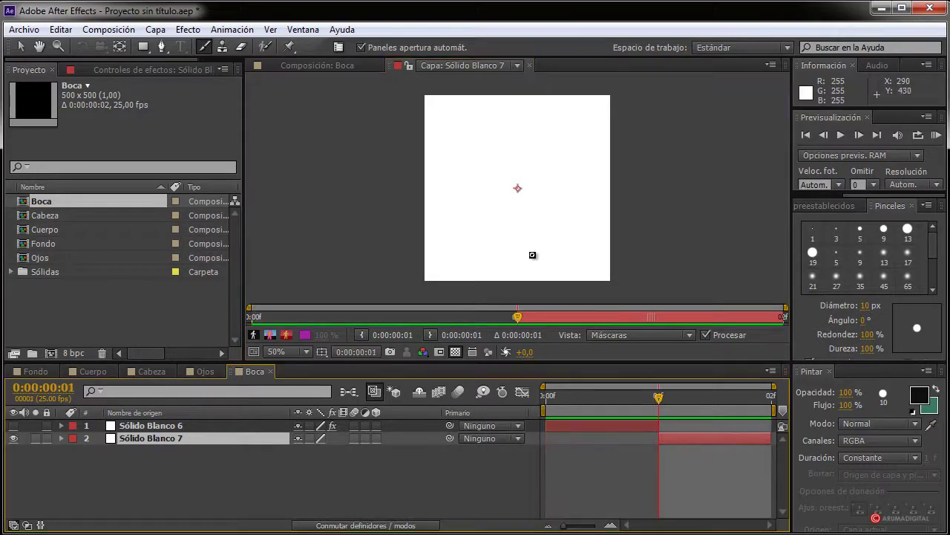
Set the brush diameter to 35 px and paint a filled black oval open mouth in the middle of Sólido Blanco 7
{"action": "key", "text": "slash"}
{"action": "left_click_drag", "start_coordinate": [865, 305], "coordinate": [883, 305]}
{"action": "key", "text": "comma"}
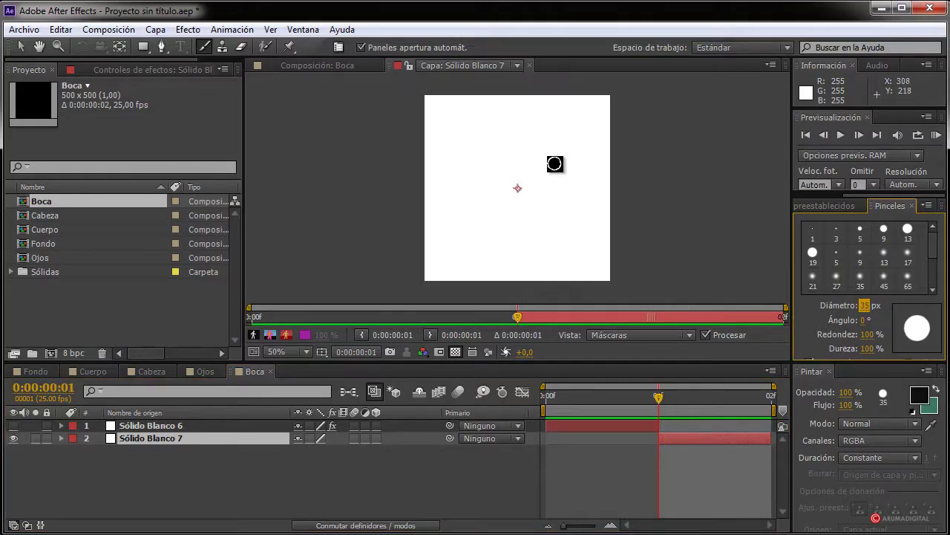
{"action": "mouse_move", "coordinate": [557, 185]}
{"action": "left_mouse_down"}
{"action": "mouse_move", "coordinate": [482, 183]}
{"action": "mouse_move", "coordinate": [461, 196]}
{"action": "mouse_move", "coordinate": [465, 212]}
{"action": "mouse_move", "coordinate": [491, 226]}
{"action": "mouse_move", "coordinate": [551, 223]}
{"action": "mouse_move", "coordinate": [566, 207]}
{"action": "mouse_move", "coordinate": [559, 188]}
{"action": "mouse_move", "coordinate": [470, 189]}
{"action": "mouse_move", "coordinate": [469, 202]}
{"action": "mouse_move", "coordinate": [491, 192]}
{"action": "mouse_move", "coordinate": [479, 199]}
{"action": "mouse_move", "coordinate": [546, 195]}
{"action": "mouse_move", "coordinate": [556, 204]}
{"action": "mouse_move", "coordinate": [511, 220]}
{"action": "mouse_move", "coordinate": [470, 205]}
{"action": "mouse_move", "coordinate": [538, 203]}
{"action": "mouse_move", "coordinate": [490, 207]}
{"action": "mouse_move", "coordinate": [519, 206]}
{"action": "mouse_move", "coordinate": [476, 195]}
{"action": "mouse_move", "coordinate": [520, 222]}
{"action": "left_mouse_up"}
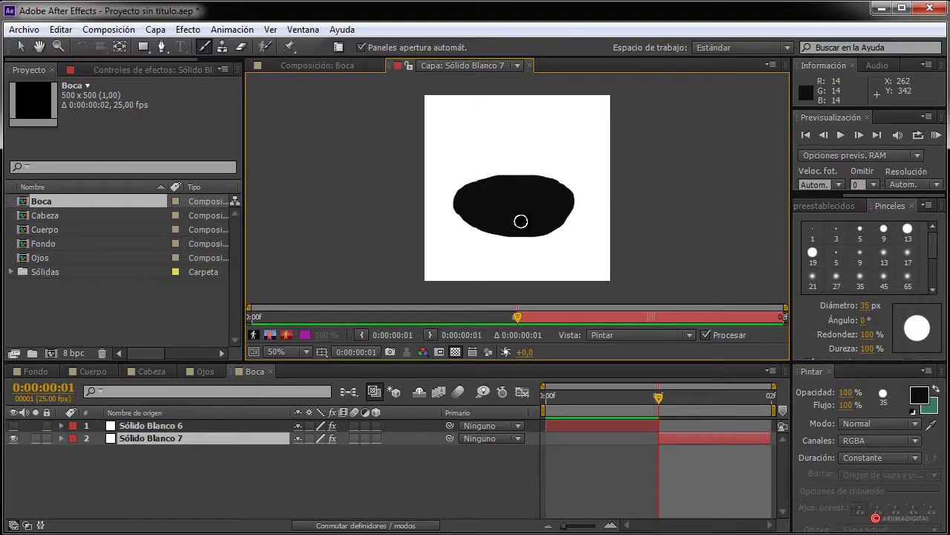
Set the foreground colour to dull red 974A4A and paint a tongue in the lower left of the black mouth
{"action": "left_click", "coordinate": [918, 399]}
{"action": "left_click_drag", "start_coordinate": [234, 379], "coordinate": [245, 329]}
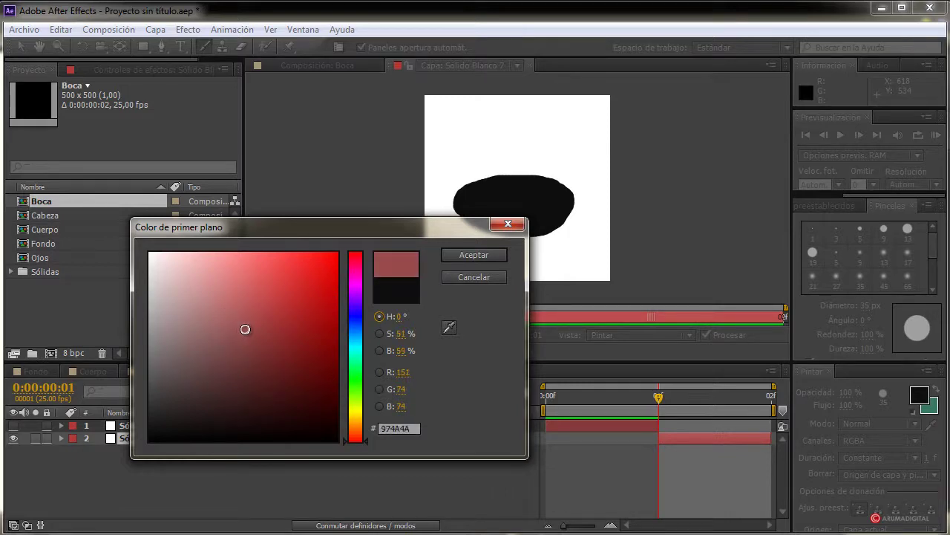
{"action": "left_click", "coordinate": [475, 255]}
{"action": "mouse_move", "coordinate": [467, 206]}
{"action": "left_mouse_down"}
{"action": "mouse_move", "coordinate": [526, 225]}
{"action": "mouse_move", "coordinate": [472, 204]}
{"action": "mouse_move", "coordinate": [523, 222]}
{"action": "mouse_move", "coordinate": [493, 211]}
{"action": "left_mouse_up"}
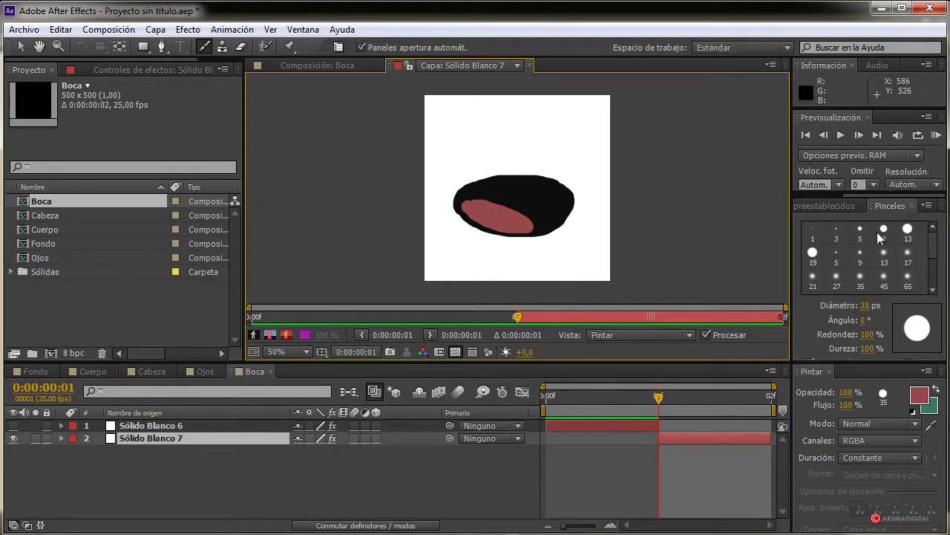
Set the foreground colour to pale yellow and paint two small teeth along the upper edge of the black mouth
{"action": "left_click", "coordinate": [919, 394]}
{"action": "left_click", "coordinate": [184, 274]}
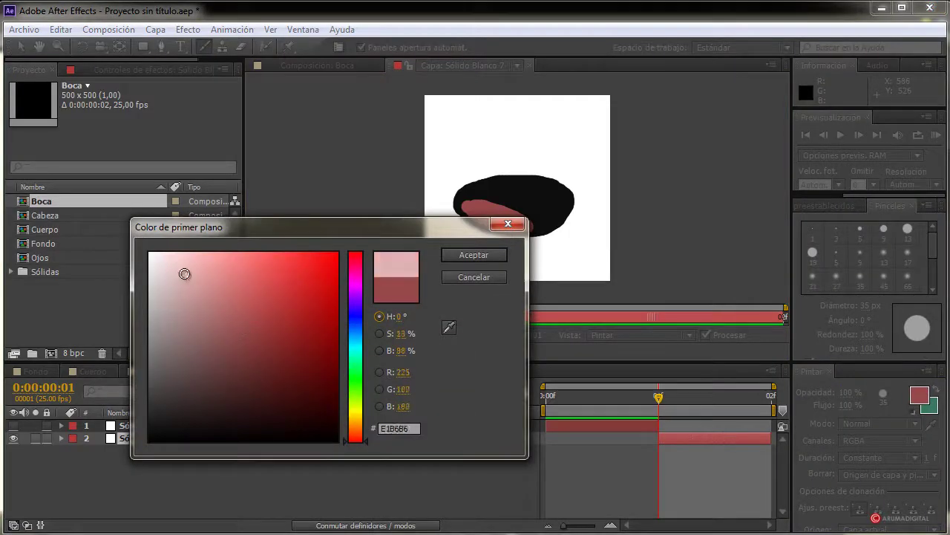
{"action": "left_click", "coordinate": [173, 269]}
{"action": "left_click", "coordinate": [161, 257]}
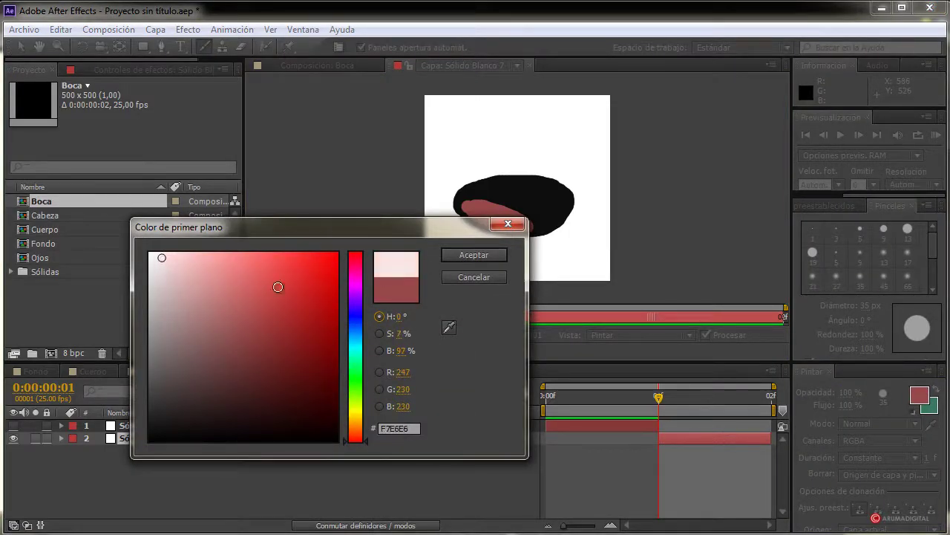
{"action": "left_click_drag", "start_coordinate": [356, 347], "coordinate": [355, 406]}
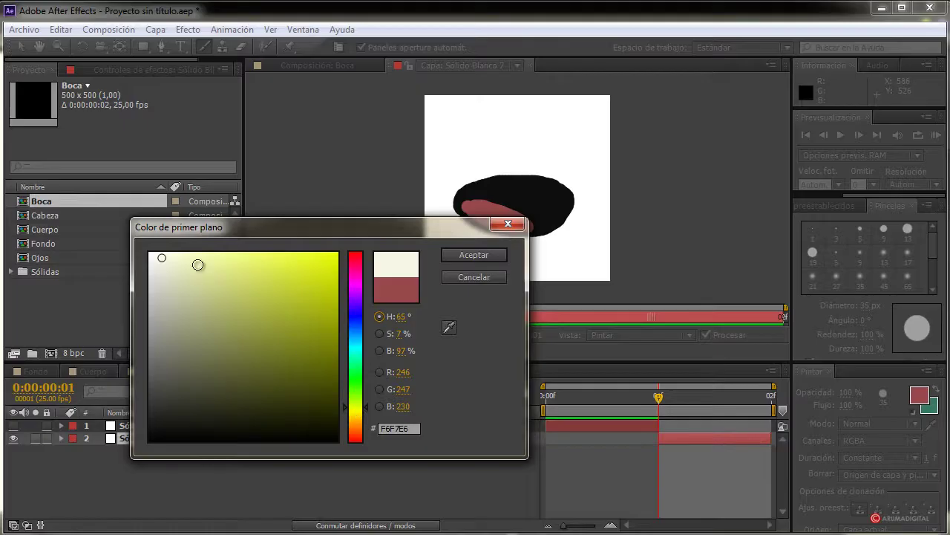
{"action": "left_click_drag", "start_coordinate": [194, 263], "coordinate": [183, 259]}
{"action": "left_click", "coordinate": [474, 255]}
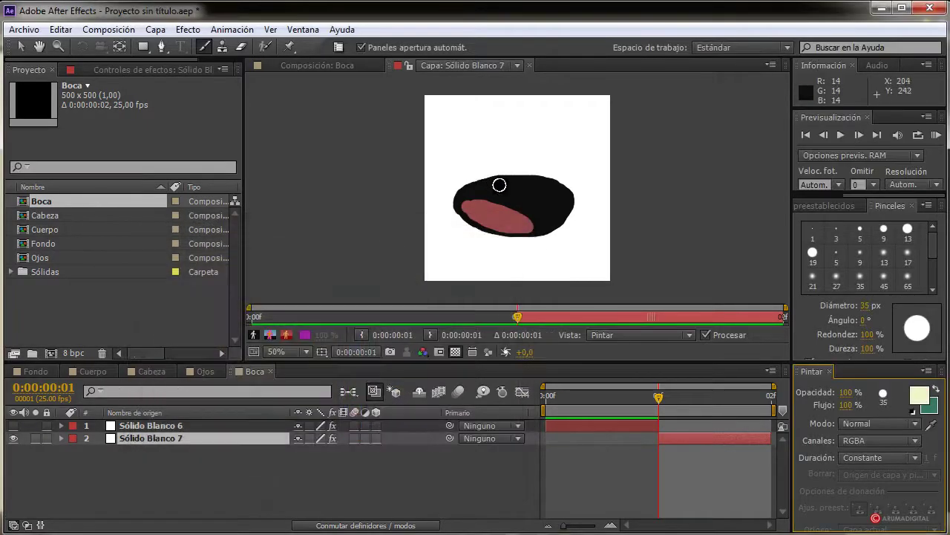
{"action": "left_click", "coordinate": [508, 189]}
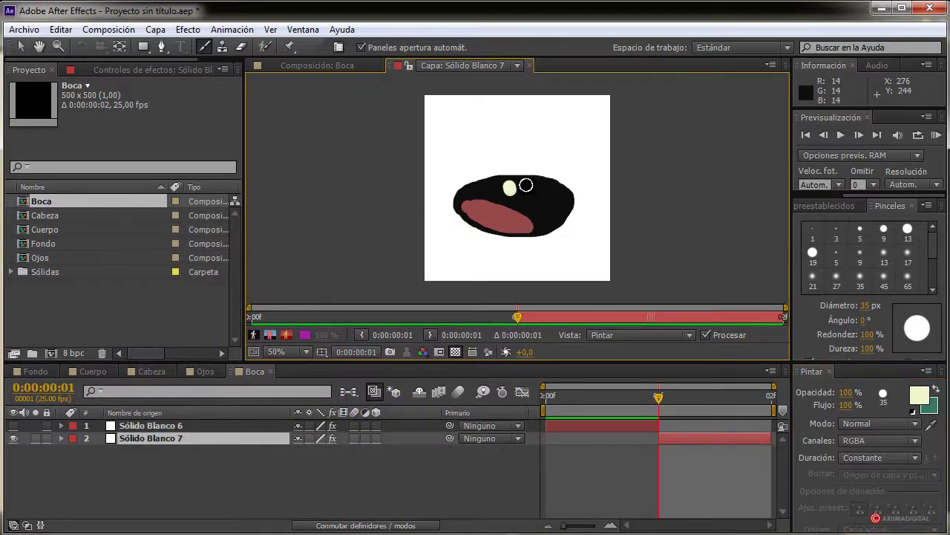
{"action": "left_click", "coordinate": [527, 188]}
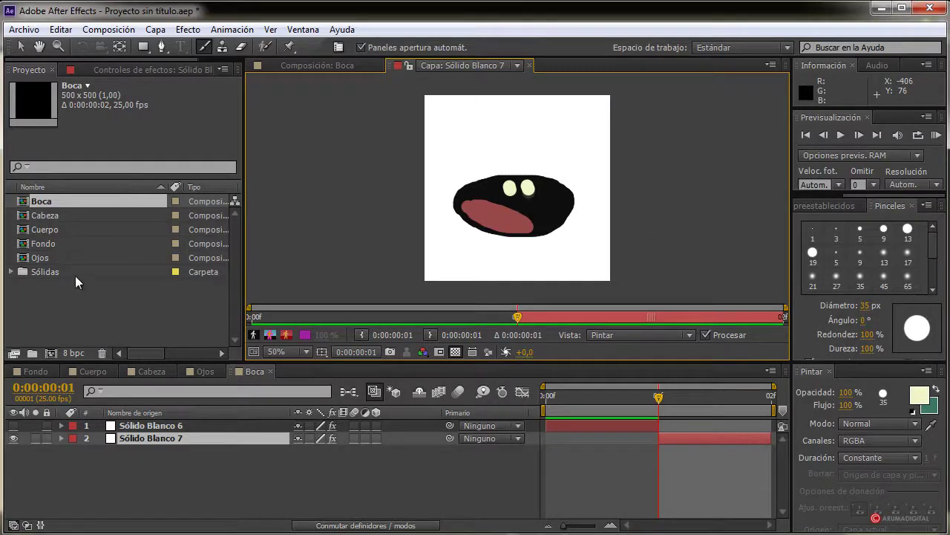
Enable Pintar sobre transparente on Sólido Blanco 7, make Sólido Blanco 6 visible again, and enable the same paint option on it
{"action": "left_click", "coordinate": [124, 72]}
{"action": "left_click", "coordinate": [140, 111]}
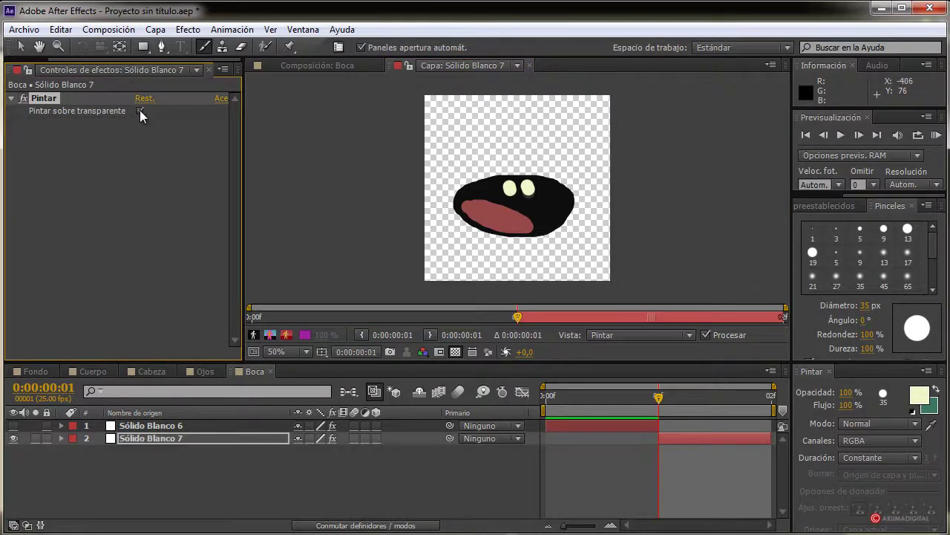
{"action": "left_click", "coordinate": [13, 425]}
{"action": "left_click", "coordinate": [138, 427]}
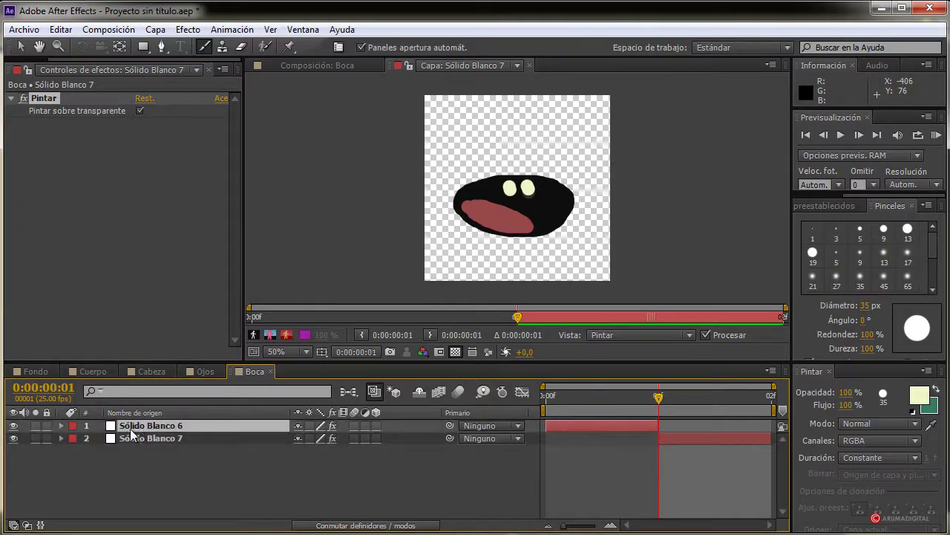
{"action": "double_click", "coordinate": [139, 428]}
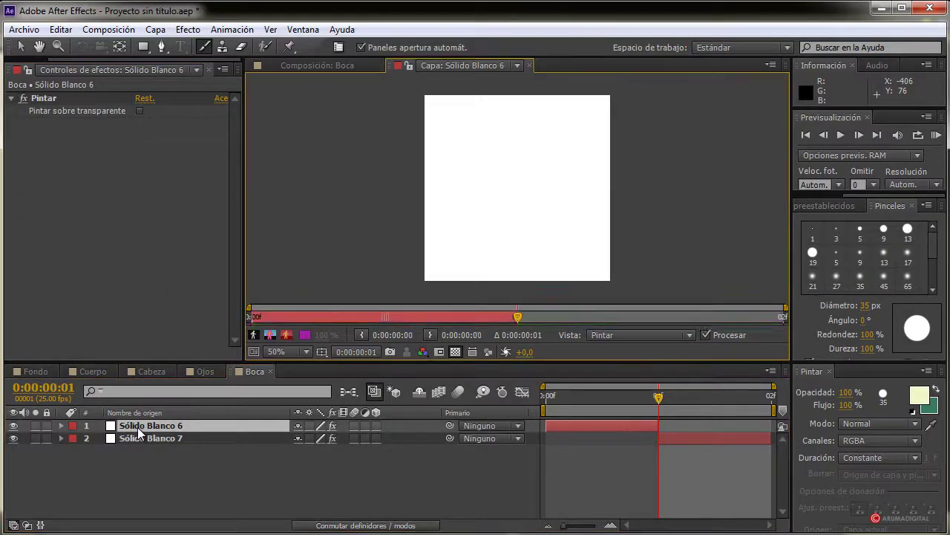
{"action": "left_click", "coordinate": [140, 111]}
Preview the Boca composition, return to frame 0, and add Boca as the uppermost layer of the Fondo composition
{"action": "left_click_drag", "start_coordinate": [674, 406], "coordinate": [767, 425]}
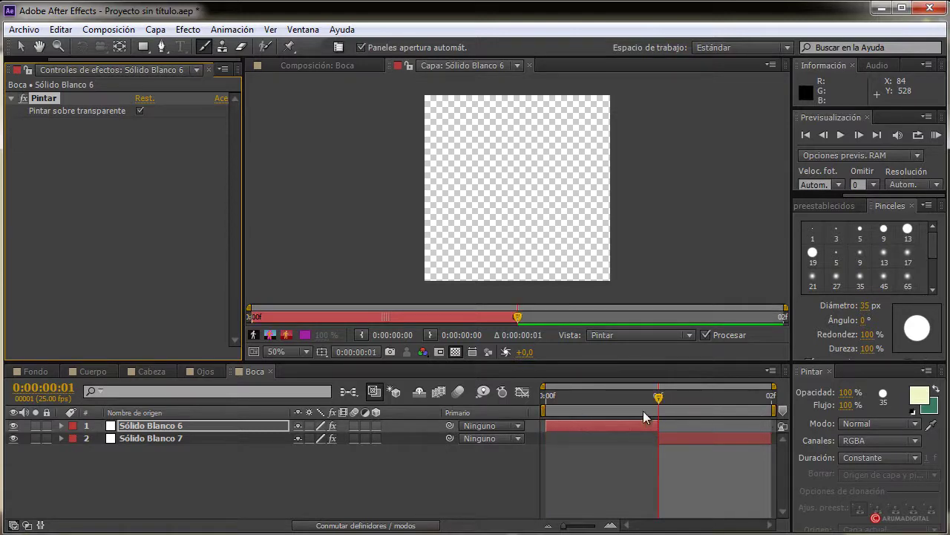
{"action": "left_click", "coordinate": [304, 65]}
{"action": "mouse_move", "coordinate": [553, 394]}
{"action": "left_mouse_down"}
{"action": "mouse_move", "coordinate": [708, 398]}
{"action": "mouse_move", "coordinate": [549, 397]}
{"action": "left_mouse_up"}
{"action": "left_click", "coordinate": [535, 351]}
{"action": "left_click_drag", "start_coordinate": [78, 61], "coordinate": [42, 69]}
{"action": "left_click", "coordinate": [43, 69]}
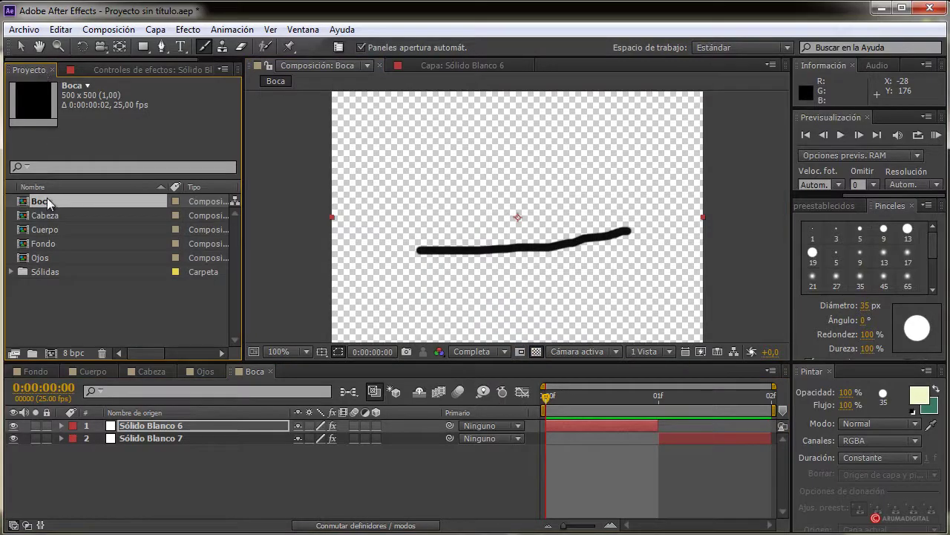
{"action": "left_click_drag", "start_coordinate": [48, 204], "coordinate": [52, 245]}
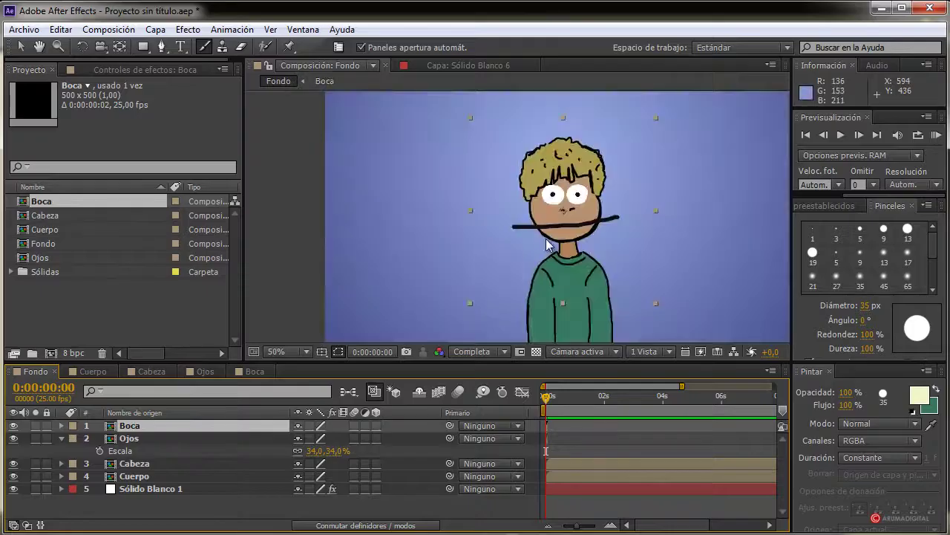
Scale the Boca layer to 36% and position the mouth on the face just below the nose
{"action": "key", "text": "period"}
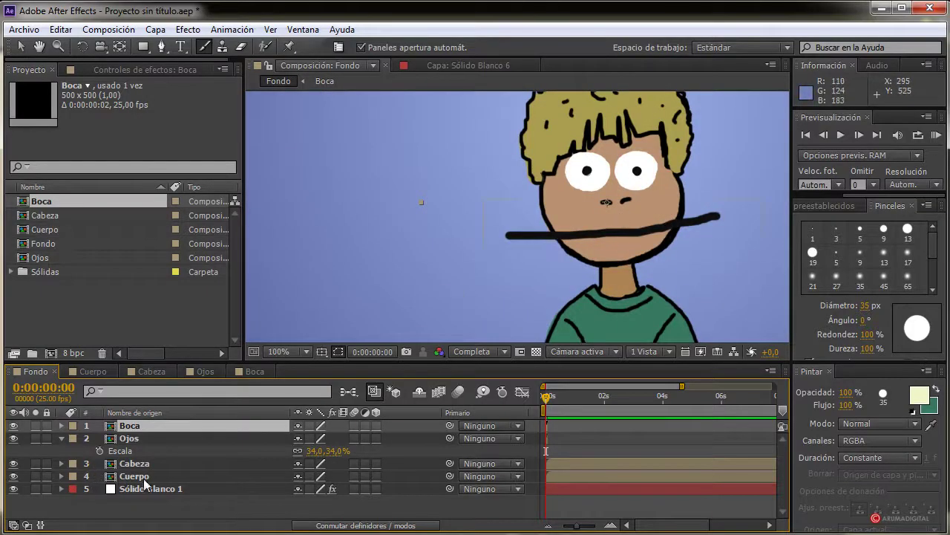
{"action": "key", "text": "s"}
{"action": "left_click_drag", "start_coordinate": [315, 440], "coordinate": [264, 440]}
{"action": "left_click_drag", "start_coordinate": [579, 216], "coordinate": [596, 237]}
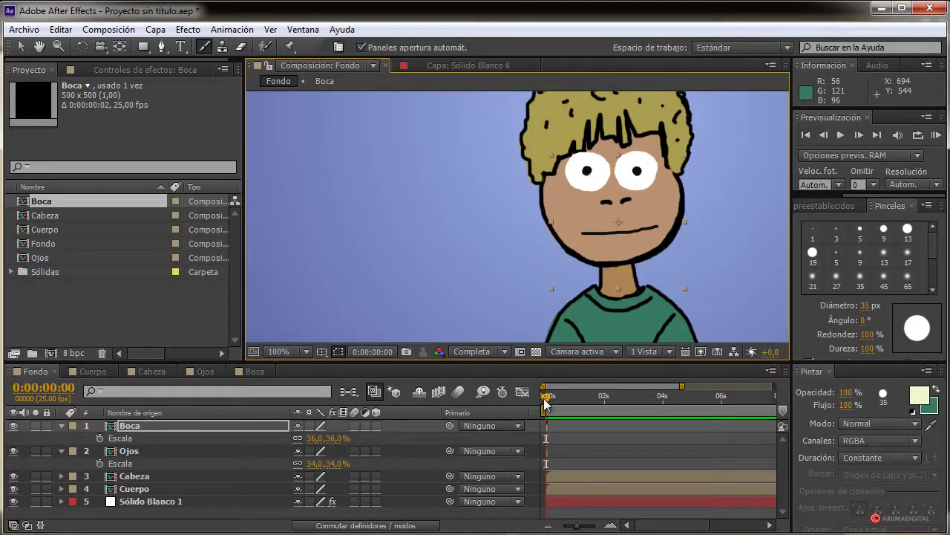
Go to frame 1 of Fondo and examine the open mouth and closed eyes on the character's face
{"action": "left_click_drag", "start_coordinate": [546, 400], "coordinate": [548, 401]}
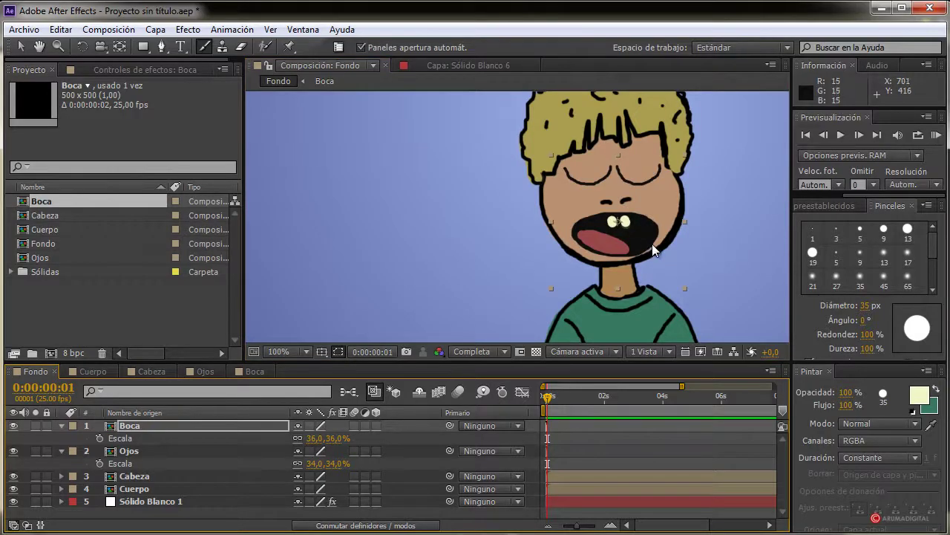
{"action": "scroll", "coordinate": [652, 244], "scroll_direction": "down", "scroll_amount": 2}
{"action": "scroll", "coordinate": [652, 239], "scroll_direction": "up", "scroll_amount": 2}
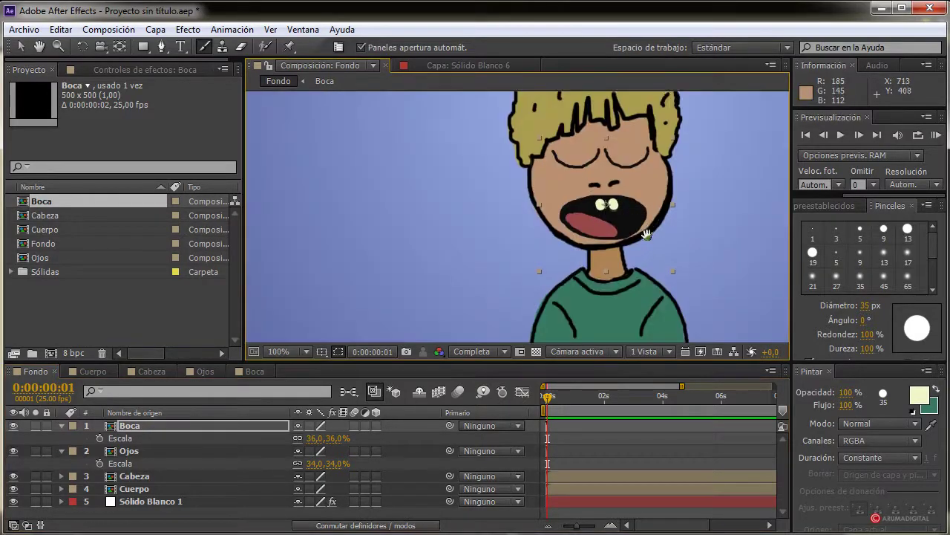
{"action": "left_click_drag", "start_coordinate": [652, 239], "coordinate": [644, 243]}
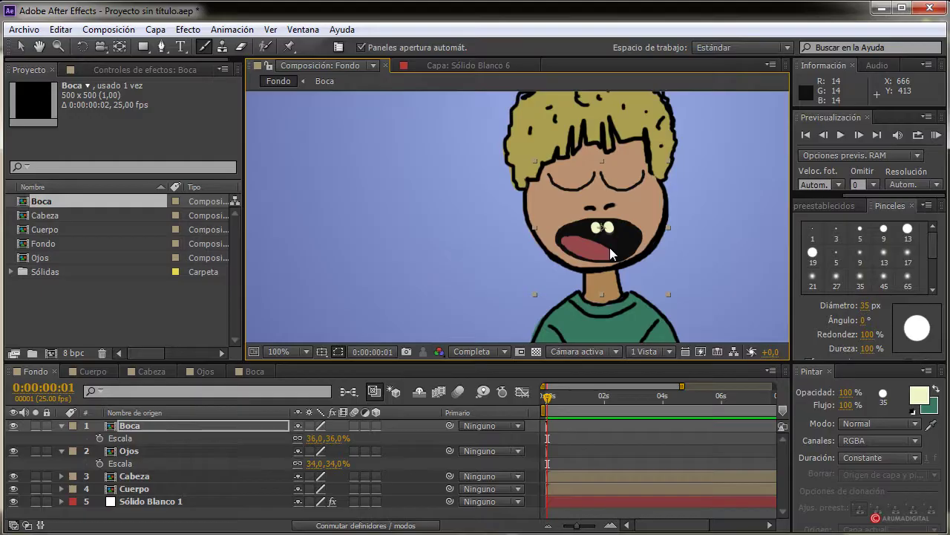
{"action": "scroll", "coordinate": [610, 247], "scroll_direction": "up", "scroll_amount": 2}
{"action": "scroll", "coordinate": [623, 232], "scroll_direction": "down", "scroll_amount": 2}
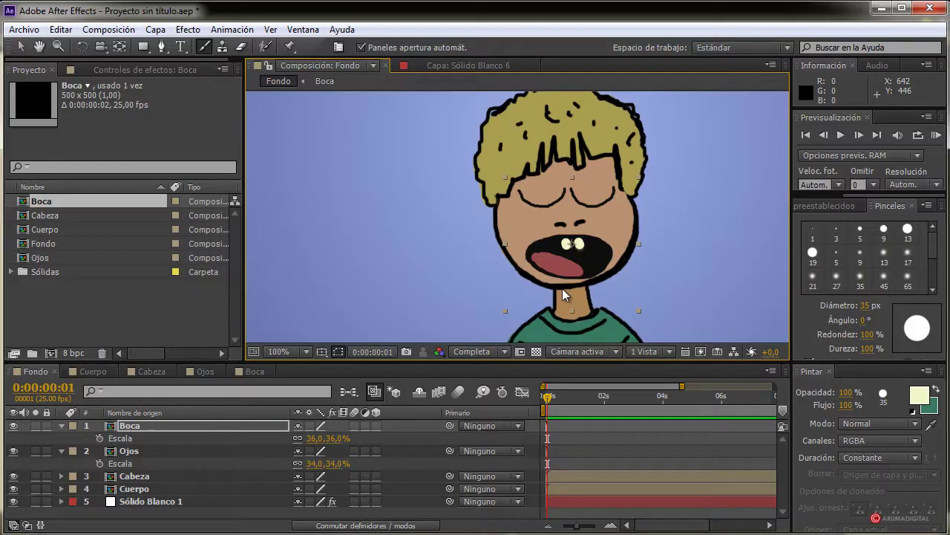
Collapse the Boca and Ojos layer properties and parent both layers to the Cabeza layer
{"action": "left_click", "coordinate": [61, 425]}
{"action": "left_click", "coordinate": [61, 438]}
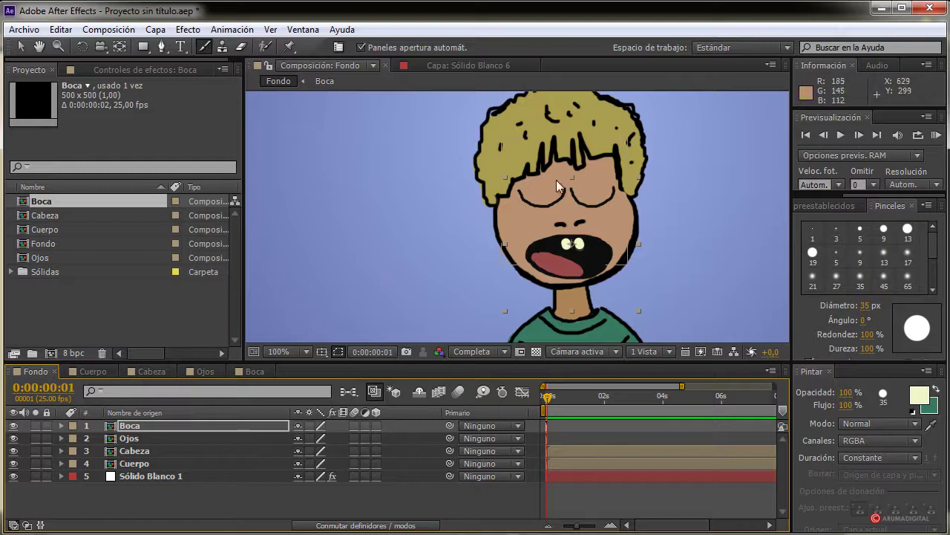
{"action": "left_click", "coordinate": [519, 424]}
{"action": "left_click", "coordinate": [504, 498]}
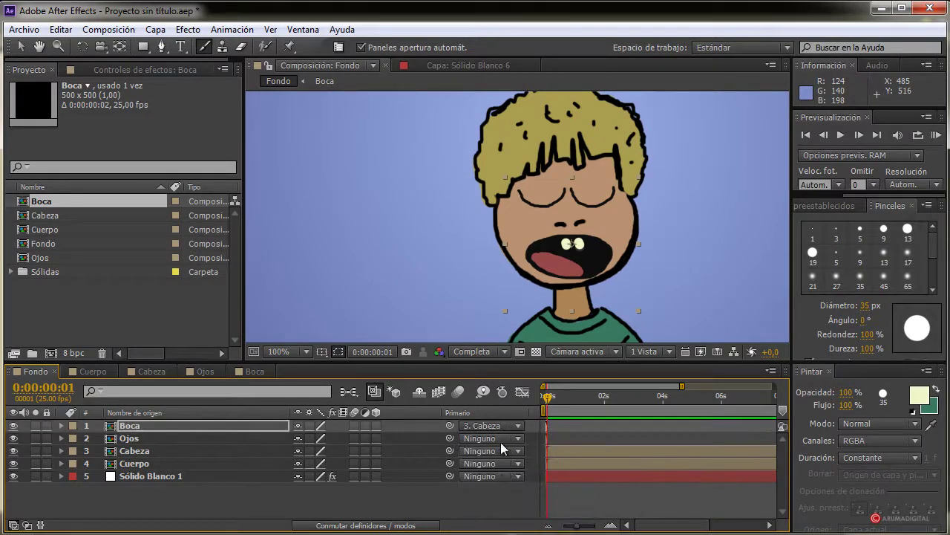
{"action": "left_click", "coordinate": [518, 438]}
{"action": "left_click", "coordinate": [514, 509]}
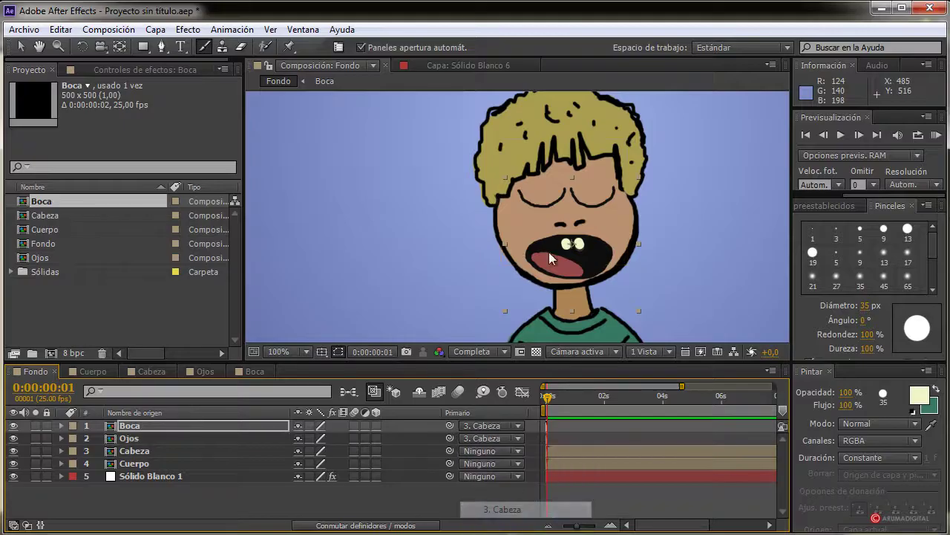
Rotate the Cabeza layer to -4° and set its first Rotación keyframe at frame 0
{"action": "left_click", "coordinate": [130, 451]}
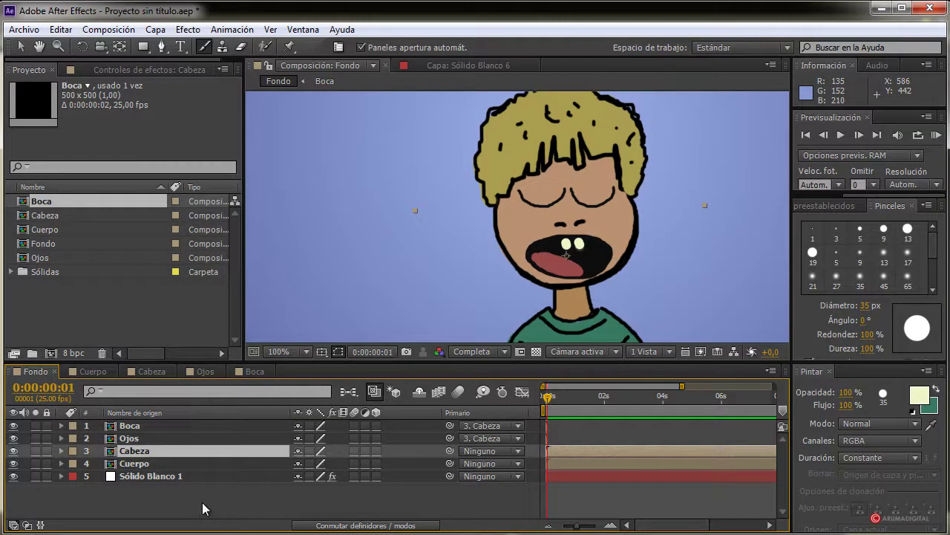
{"action": "key", "text": "r"}
{"action": "left_click_drag", "start_coordinate": [310, 463], "coordinate": [526, 402]}
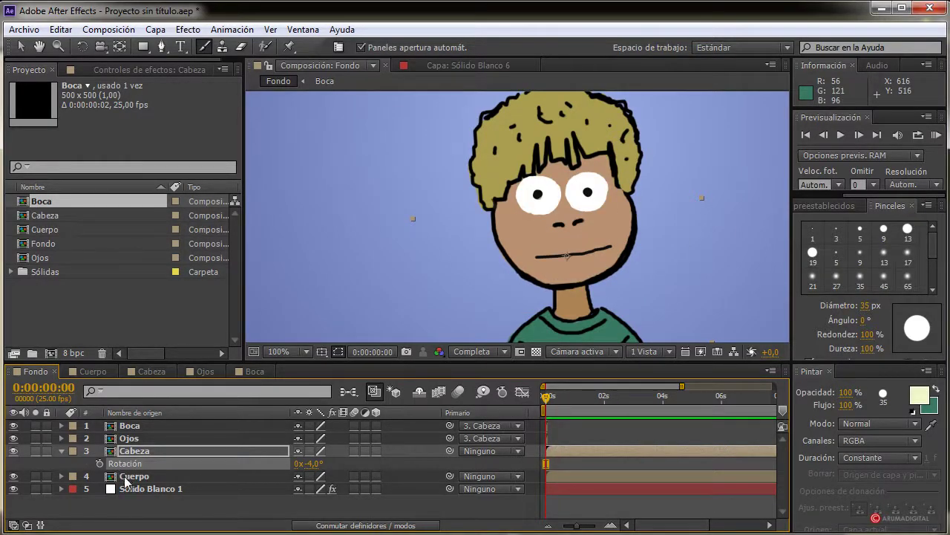
{"action": "left_click", "coordinate": [99, 463]}
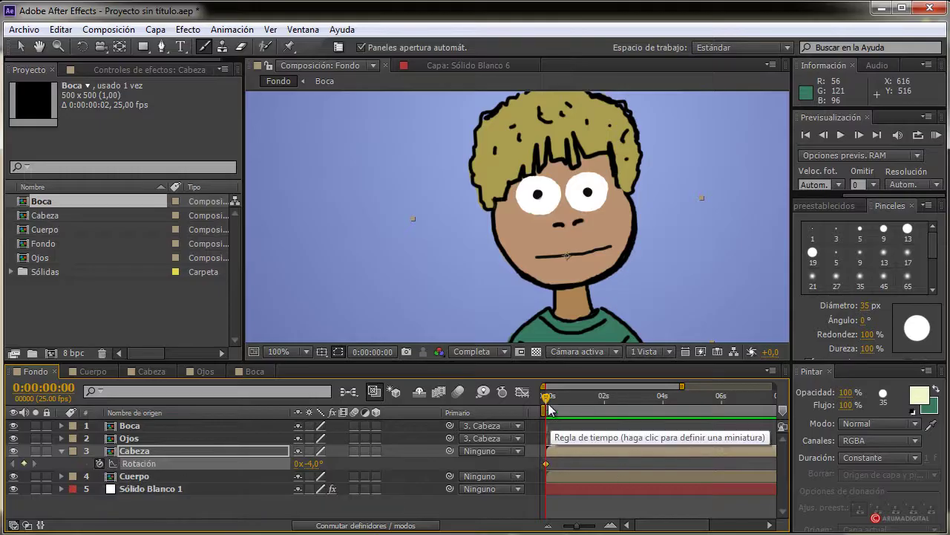
Add Cabeza rotation keyframes of 9° at 0:00:01:24 and -6° at 0:00:04:00
{"action": "left_click_drag", "start_coordinate": [583, 403], "coordinate": [603, 405]}
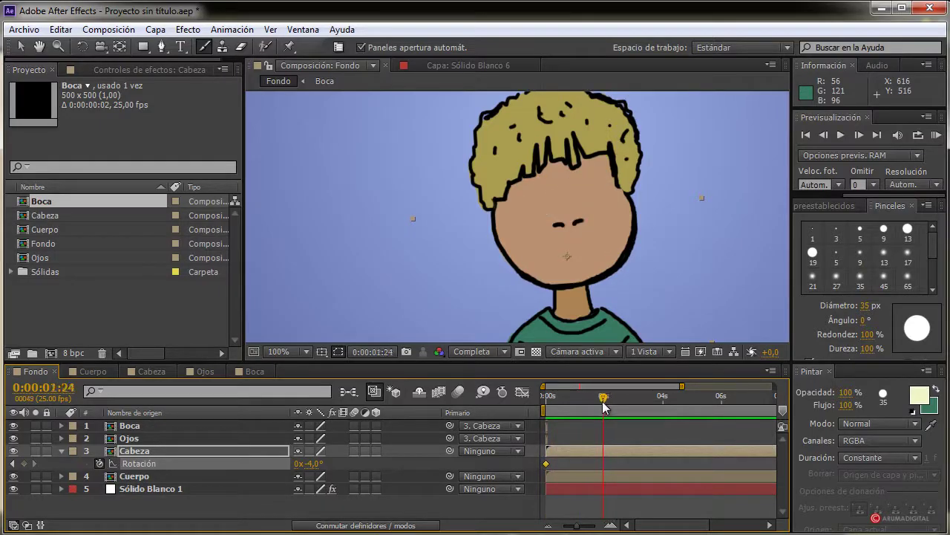
{"action": "left_click_drag", "start_coordinate": [310, 464], "coordinate": [323, 463]}
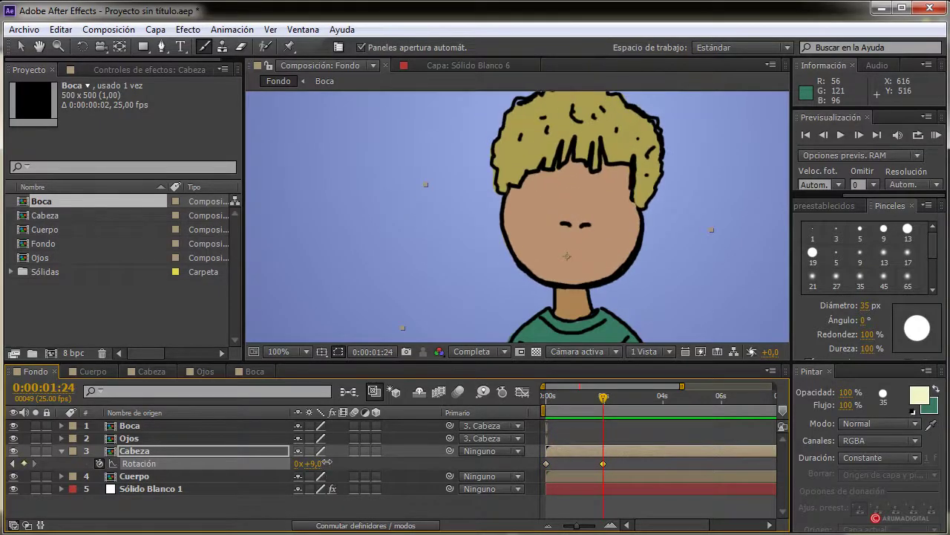
{"action": "left_click_drag", "start_coordinate": [604, 400], "coordinate": [664, 402]}
{"action": "left_click_drag", "start_coordinate": [313, 463], "coordinate": [302, 463]}
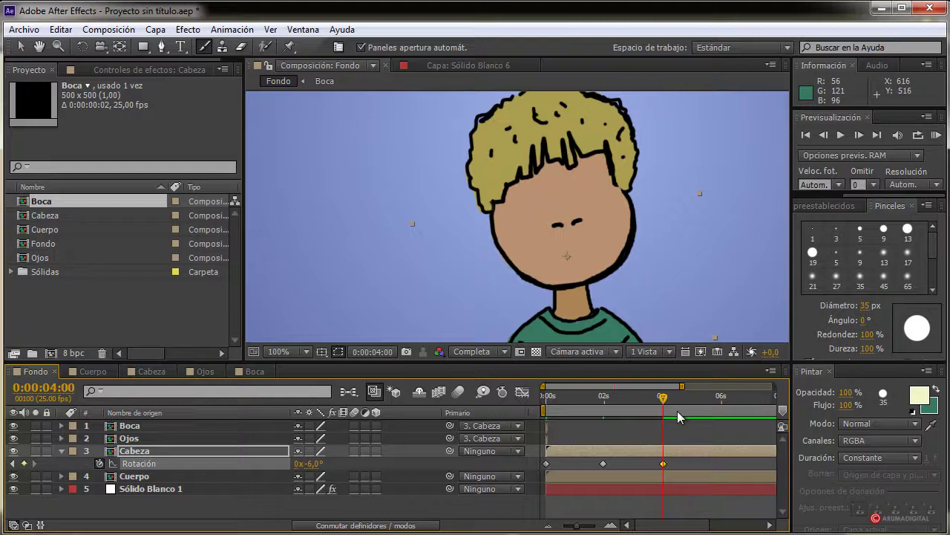
Add Cabeza rotation keyframes of 12° at 0:00:05:12, another near 6 seconds, and 13° at 0:00:06:11
{"action": "key", "text": "minus"}
{"action": "key", "text": "minus"}
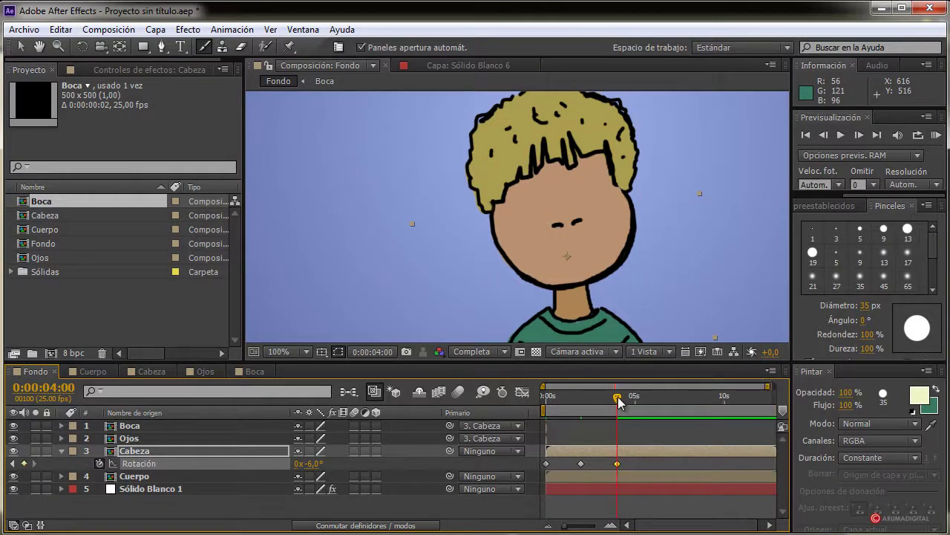
{"action": "left_click_drag", "start_coordinate": [618, 401], "coordinate": [644, 399]}
{"action": "left_click_drag", "start_coordinate": [306, 463], "coordinate": [321, 463]}
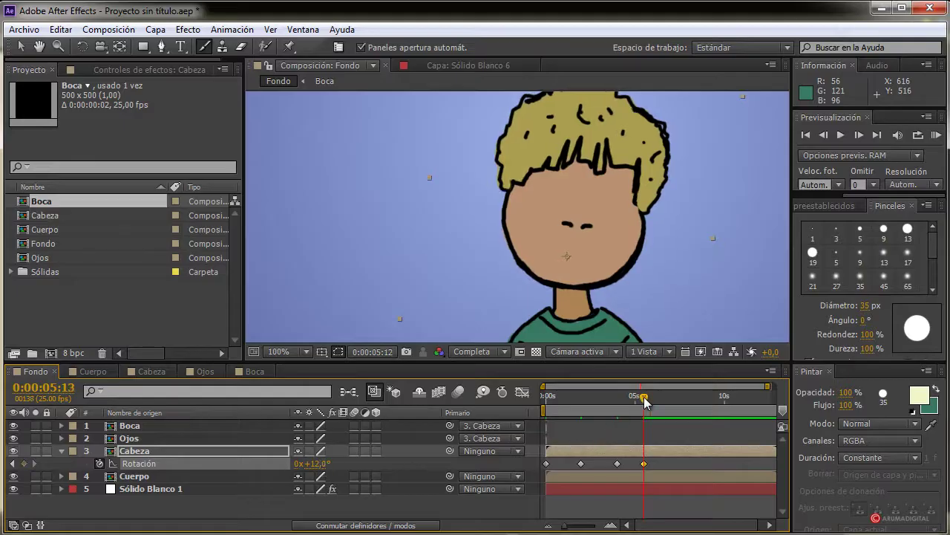
{"action": "left_click_drag", "start_coordinate": [644, 399], "coordinate": [652, 399]}
{"action": "left_click_drag", "start_coordinate": [327, 471], "coordinate": [412, 463]}
{"action": "left_click_drag", "start_coordinate": [653, 396], "coordinate": [661, 397]}
{"action": "left_click_drag", "start_coordinate": [327, 468], "coordinate": [332, 468]}
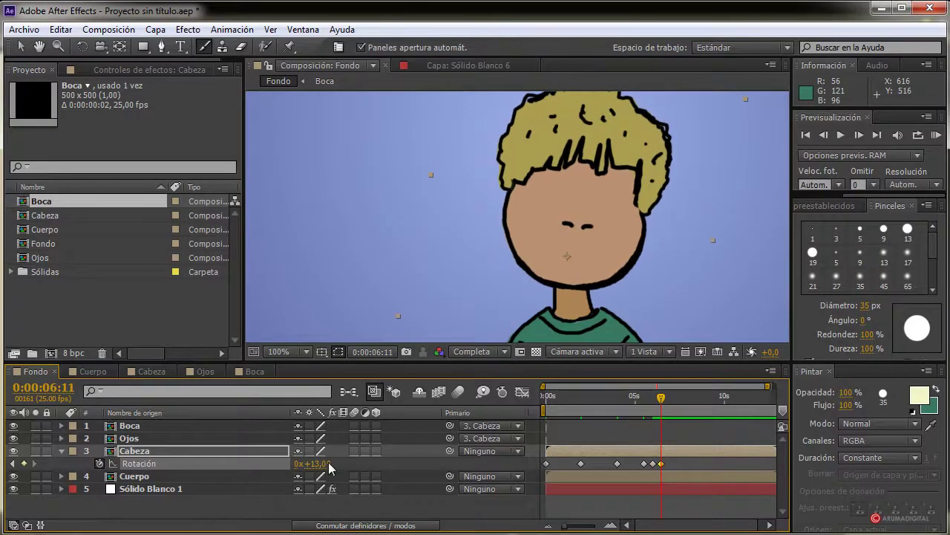
Add a Cabeza rotation keyframe of -12° at 0:00:10:23 and scrub back to the start to preview the movement
{"action": "left_click", "coordinate": [685, 401]}
{"action": "left_click", "coordinate": [741, 398]}
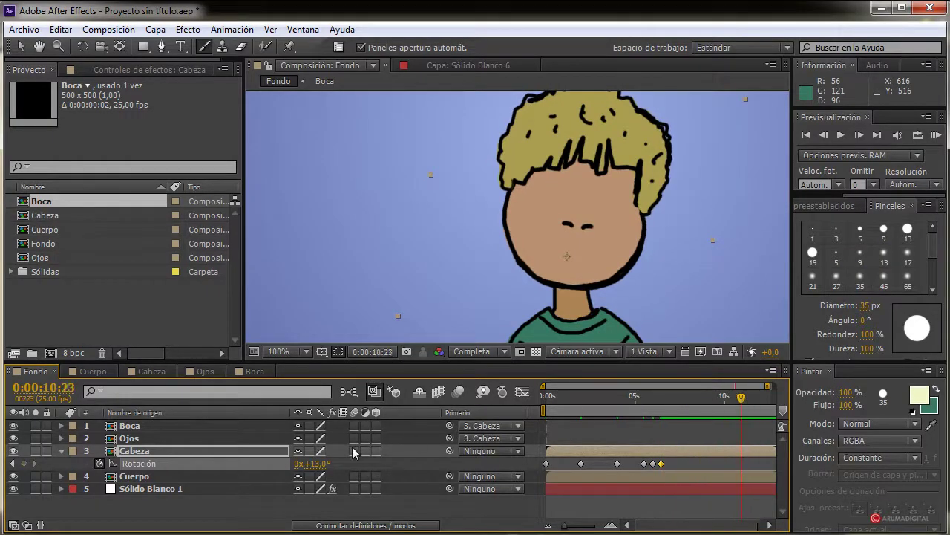
{"action": "left_click_drag", "start_coordinate": [305, 463], "coordinate": [296, 463]}
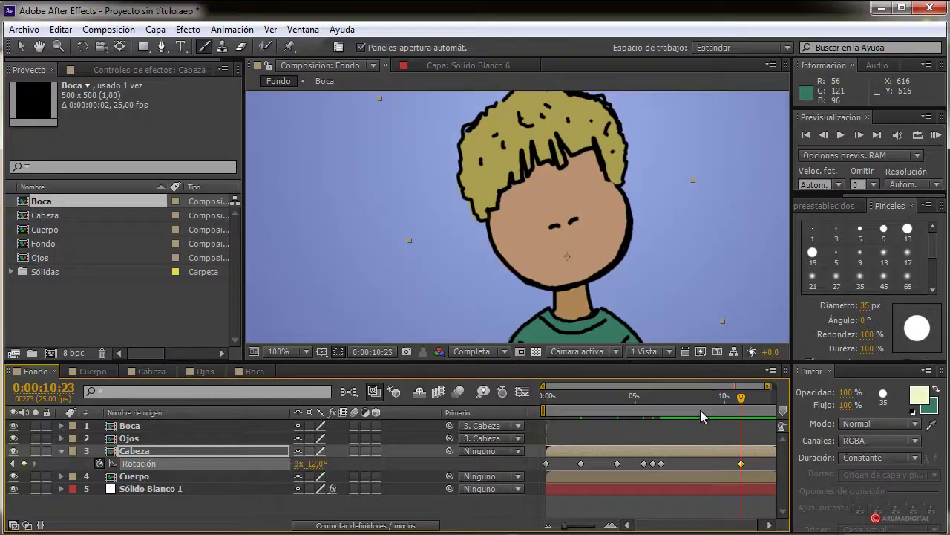
{"action": "left_click_drag", "start_coordinate": [700, 410], "coordinate": [512, 430]}
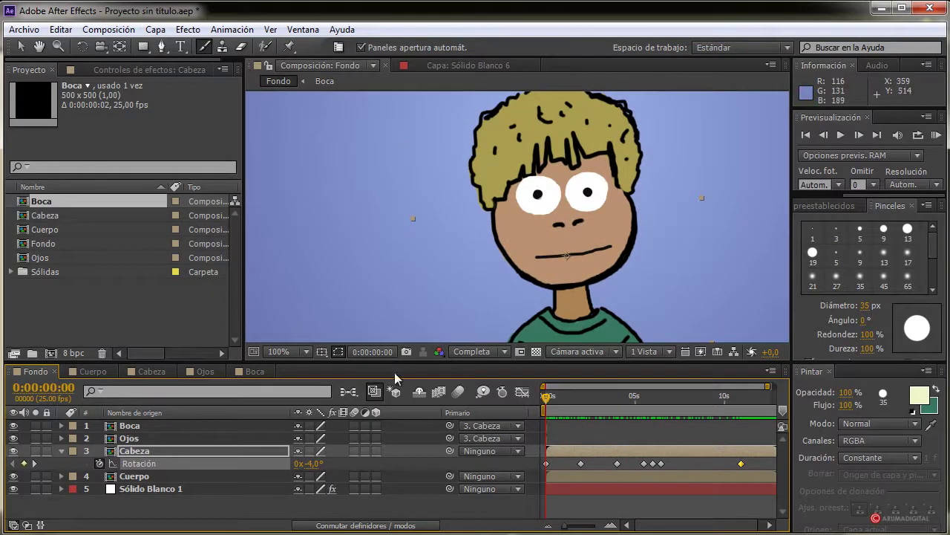
Scale the Ojos layer to 39.6% and collapse the open layer properties
{"action": "key", "text": "u"}
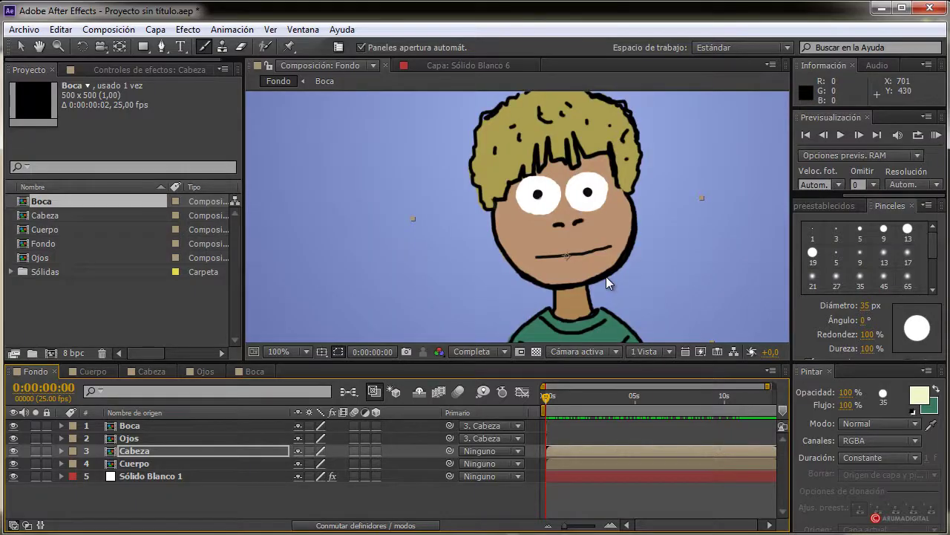
{"action": "left_click", "coordinate": [140, 437]}
{"action": "key", "text": "s"}
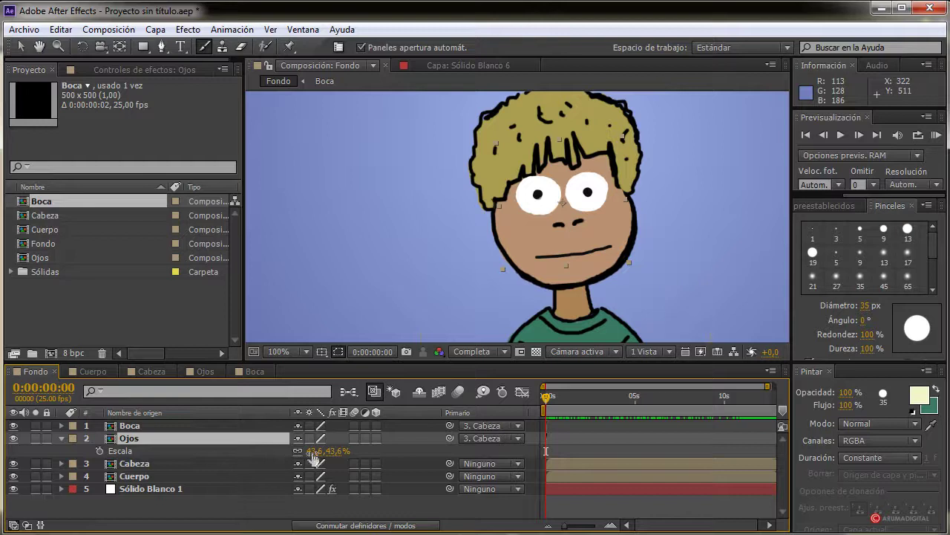
{"action": "left_click_drag", "start_coordinate": [304, 451], "coordinate": [301, 451]}
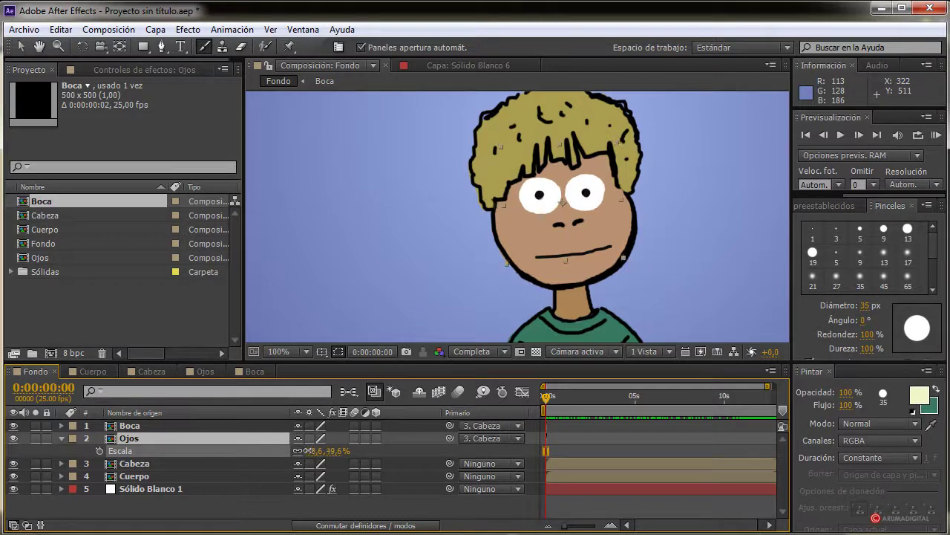
{"action": "left_click", "coordinate": [62, 438]}
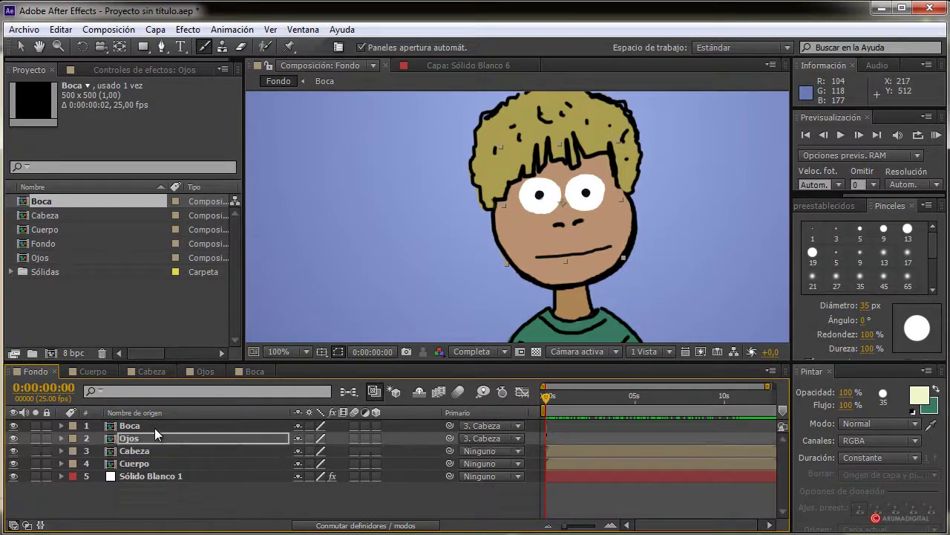
Enable time remapping on the Boca layer and move its second time-remap keyframe to the end of the composition
{"action": "left_click_drag", "start_coordinate": [548, 396], "coordinate": [546, 396]}
{"action": "left_click", "coordinate": [141, 424]}
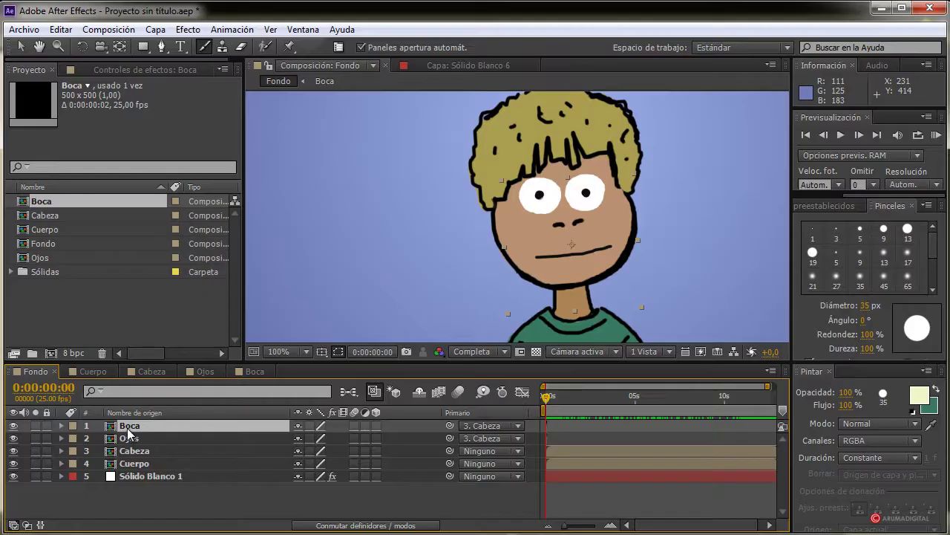
{"action": "right_click", "coordinate": [129, 430]}
{"action": "mouse_move", "coordinate": [182, 285]}
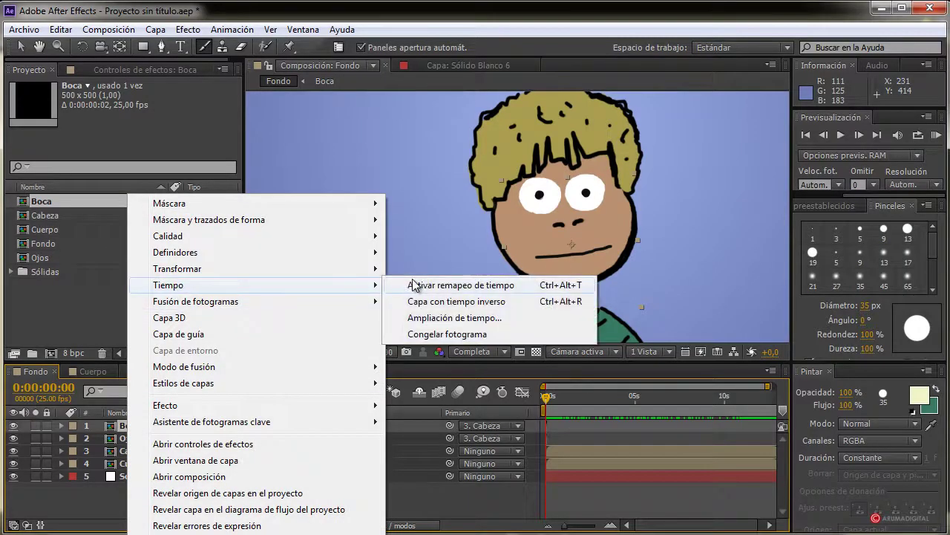
{"action": "left_click", "coordinate": [434, 285]}
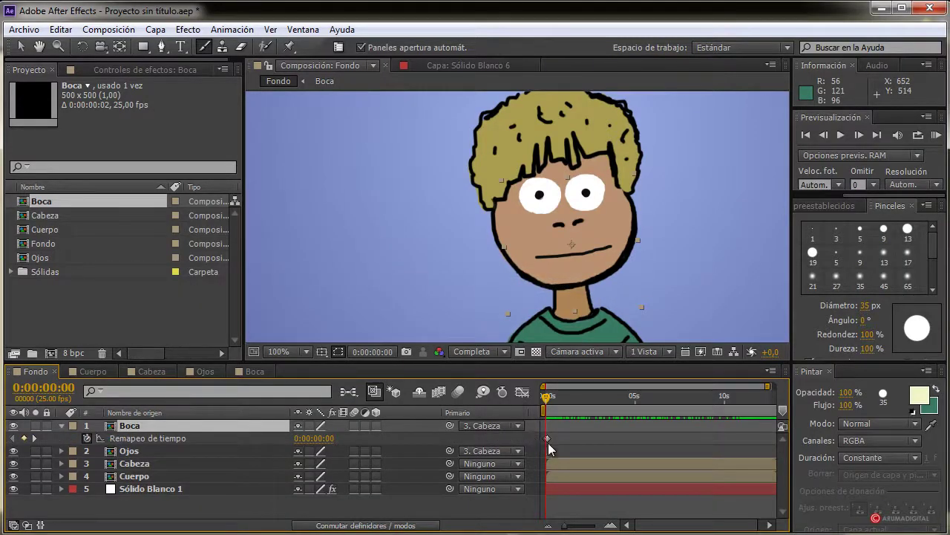
{"action": "left_click_drag", "start_coordinate": [551, 439], "coordinate": [783, 444]}
{"action": "key", "text": "ctrl+s"}
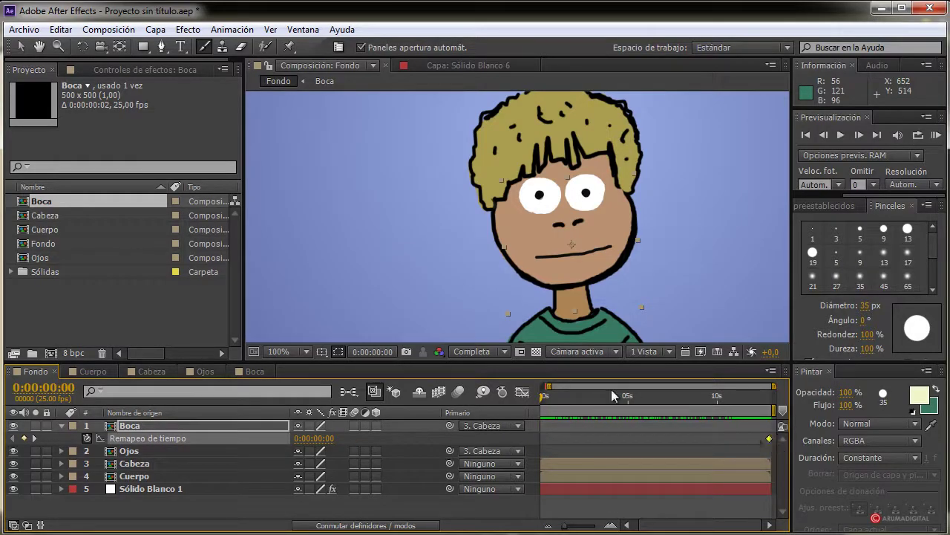
{"action": "left_click_drag", "start_coordinate": [648, 528], "coordinate": [629, 531]}
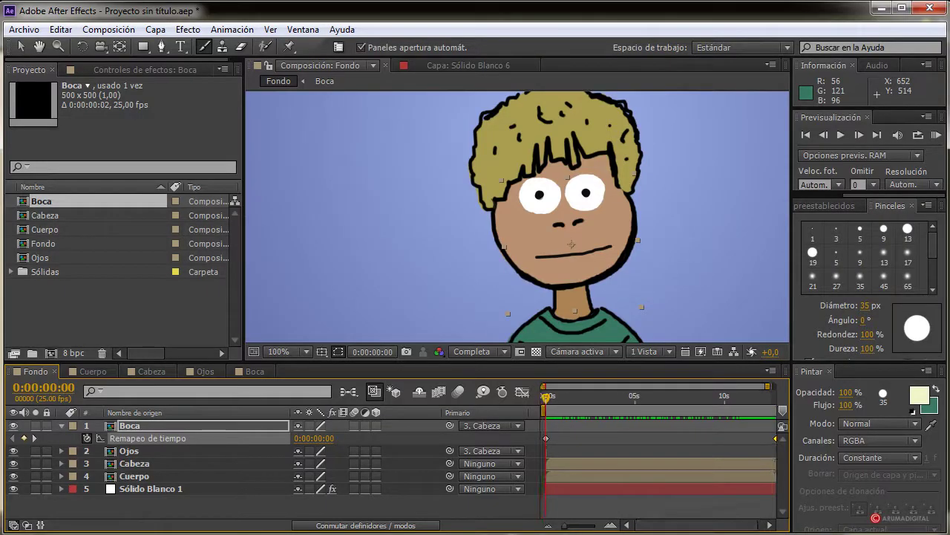
Add a Boca time-remap keyframe with the value 0:00:00:00 at 0:00:00:13
{"action": "left_click_drag", "start_coordinate": [546, 401], "coordinate": [549, 398]}
{"action": "left_click_drag", "start_coordinate": [568, 525], "coordinate": [596, 529]}
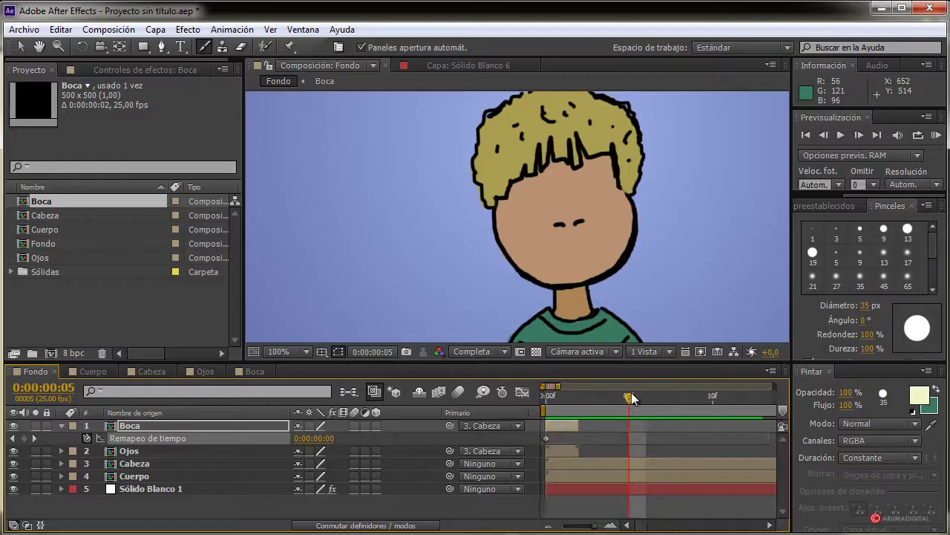
{"action": "left_click_drag", "start_coordinate": [631, 397], "coordinate": [713, 401]}
{"action": "left_click_drag", "start_coordinate": [595, 527], "coordinate": [592, 529]}
{"action": "left_click_drag", "start_coordinate": [586, 398], "coordinate": [597, 399]}
{"action": "left_click_drag", "start_coordinate": [594, 526], "coordinate": [595, 529]}
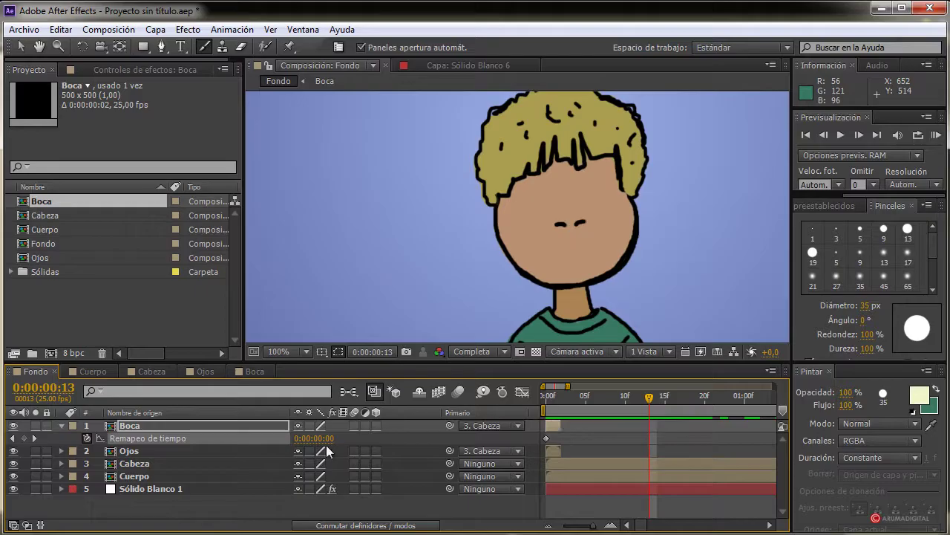
{"action": "left_click_drag", "start_coordinate": [327, 442], "coordinate": [334, 438]}
{"action": "left_click_drag", "start_coordinate": [644, 404], "coordinate": [554, 406]}
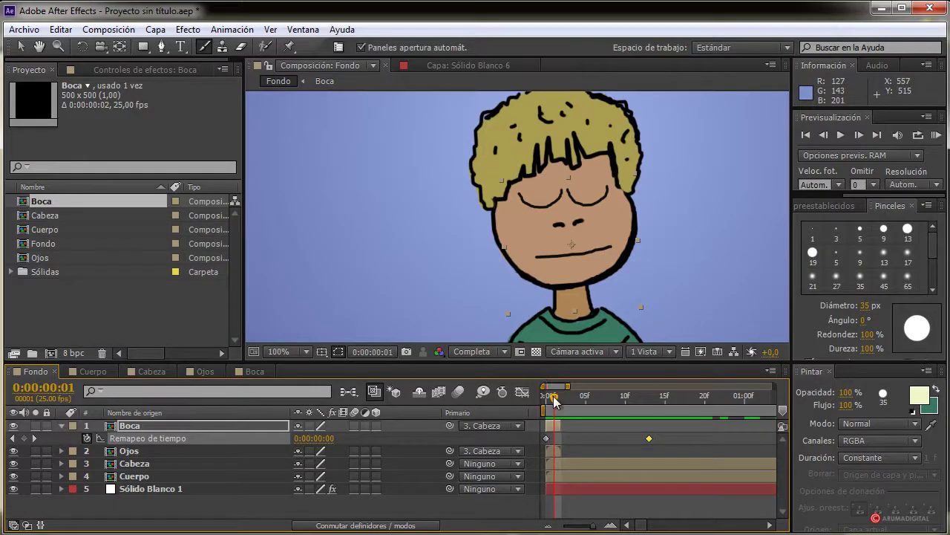
Add Boca time-remap keyframes of 0:00:00:01 at frame 15 and 0:00:00:00 at frame 17
{"action": "left_click_drag", "start_coordinate": [553, 401], "coordinate": [655, 404]}
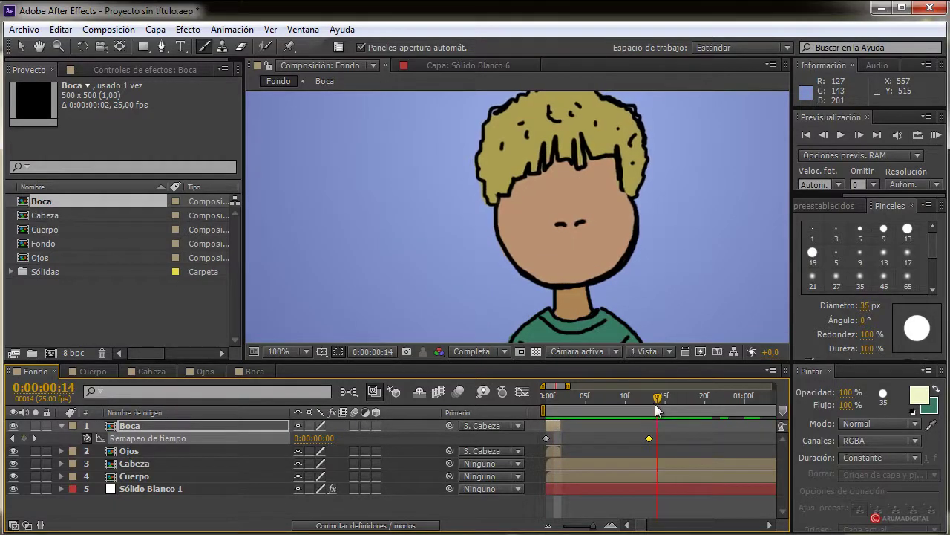
{"action": "left_click", "coordinate": [316, 438]}
{"action": "type", "text": "1"}
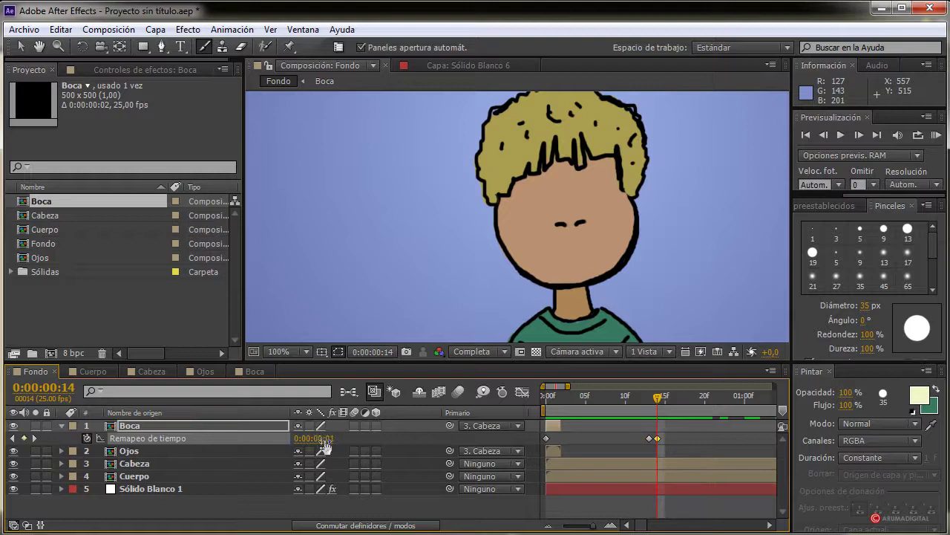
{"action": "key", "text": "Return"}
{"action": "left_click", "coordinate": [665, 438]}
{"action": "key", "text": "Page_Down"}
{"action": "key", "text": "Page_Down"}
{"action": "key", "text": "Page_Down"}
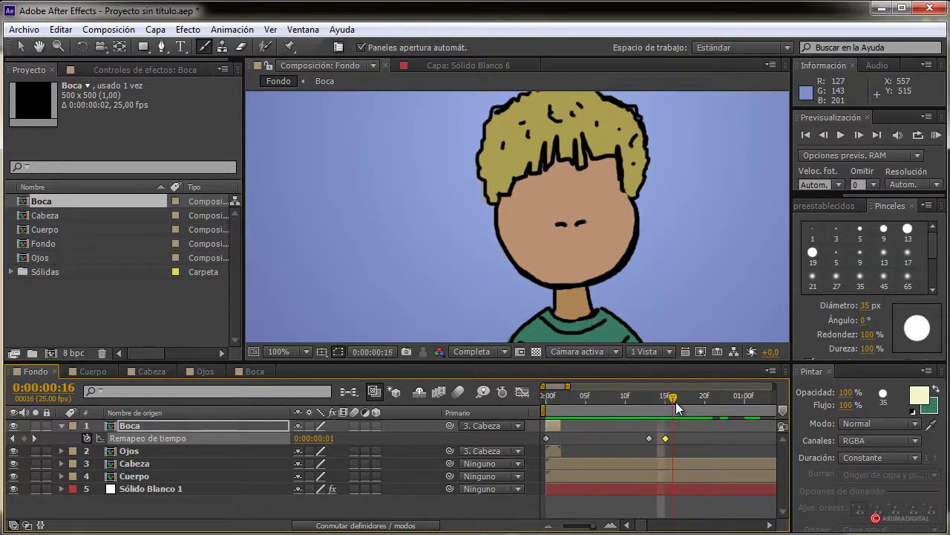
{"action": "left_click_drag", "start_coordinate": [332, 441], "coordinate": [319, 442]}
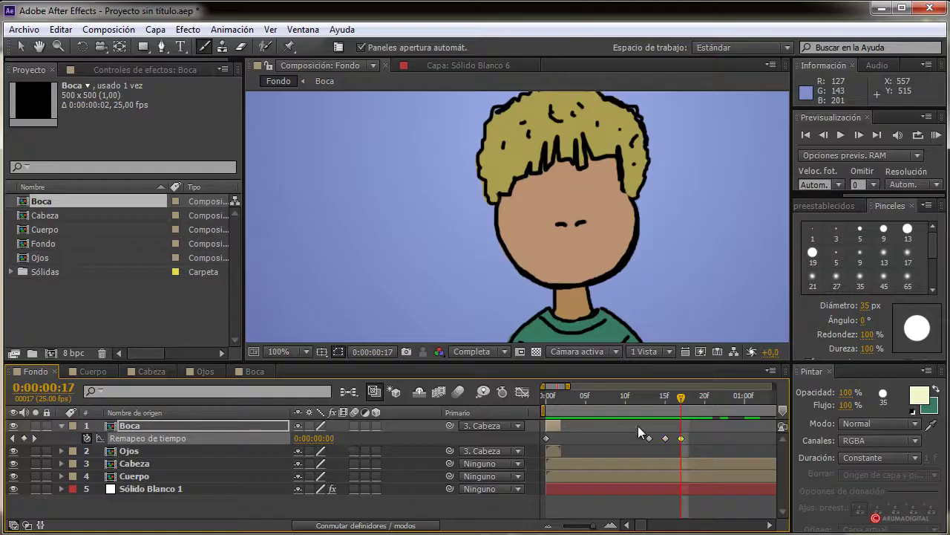
Return to frame 0 and extend the Boca layer's out point to the end of the composition
{"action": "mouse_move", "coordinate": [681, 398]}
{"action": "left_mouse_down"}
{"action": "mouse_move", "coordinate": [518, 411]}
{"action": "mouse_move", "coordinate": [694, 403]}
{"action": "mouse_move", "coordinate": [548, 405]}
{"action": "left_mouse_up"}
{"action": "left_click", "coordinate": [562, 427]}
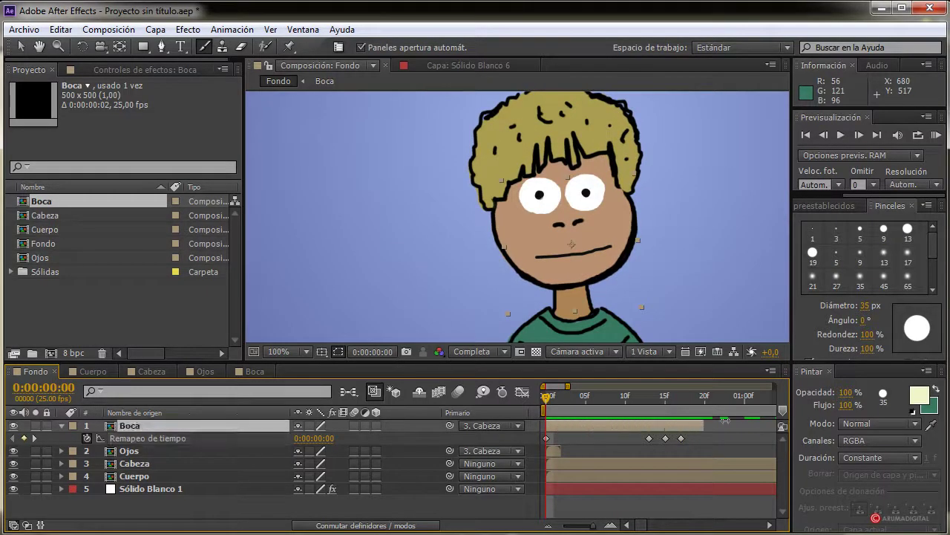
{"action": "scroll", "coordinate": [562, 427], "scroll_direction": "right", "scroll_amount": 5}
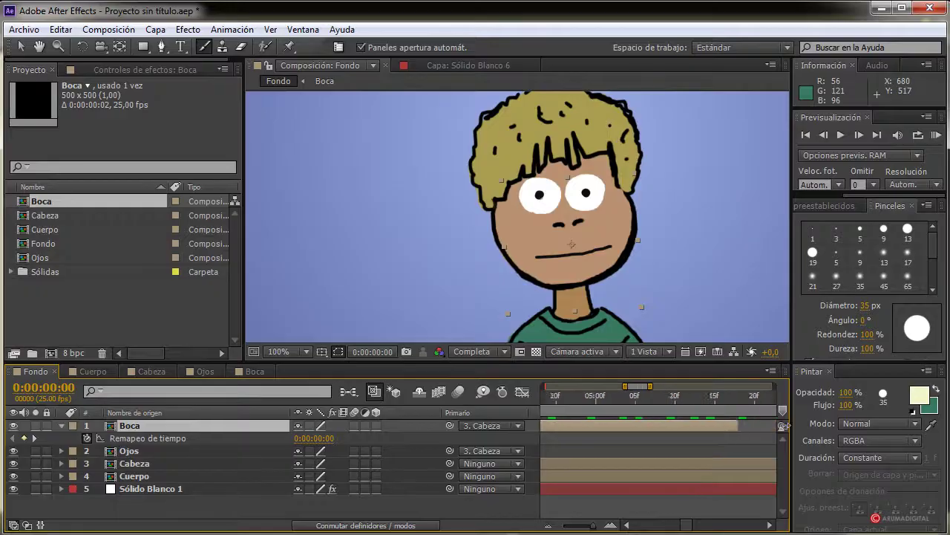
{"action": "left_click_drag", "start_coordinate": [592, 527], "coordinate": [557, 529]}
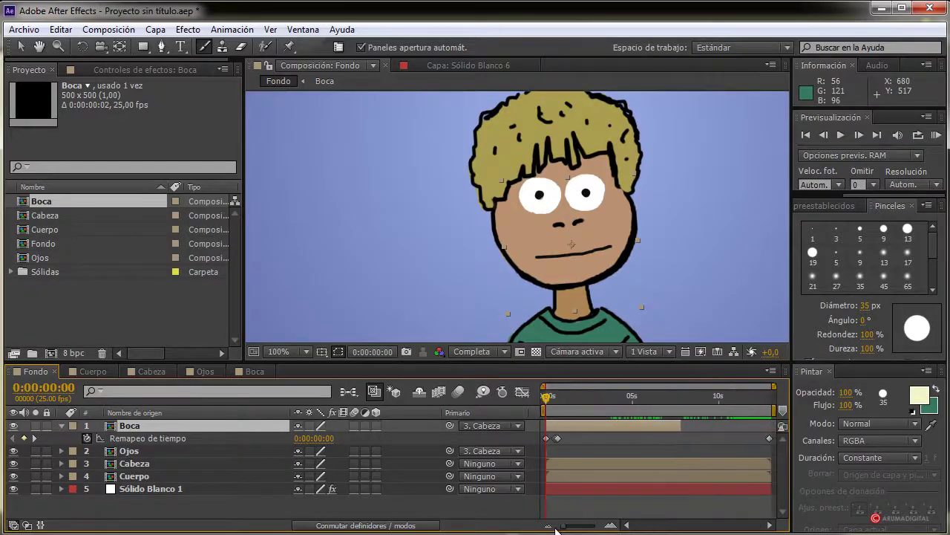
{"action": "left_click_drag", "start_coordinate": [681, 425], "coordinate": [778, 428]}
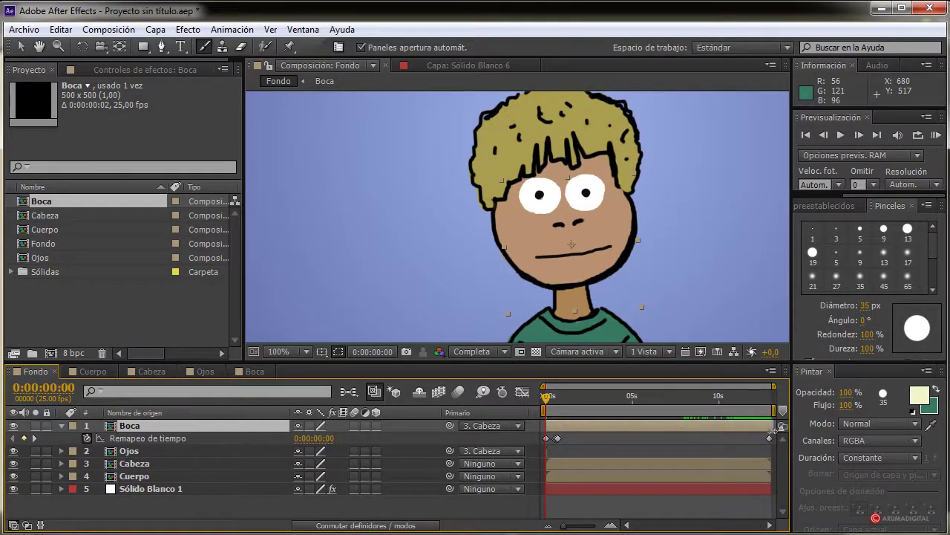
Enable time remapping on the Ojos layer and extend its out point to the end of the composition
{"action": "left_click", "coordinate": [546, 448]}
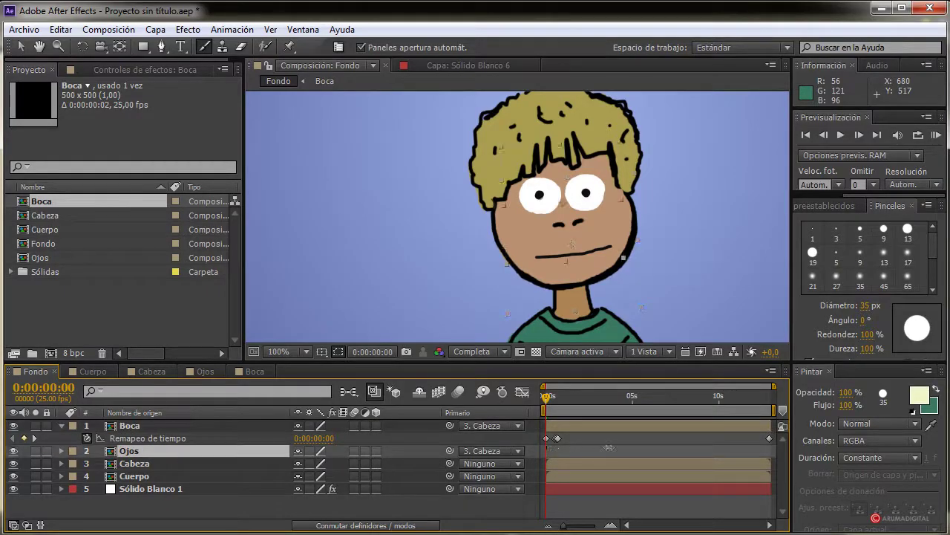
{"action": "left_click_drag", "start_coordinate": [564, 525], "coordinate": [603, 528]}
{"action": "left_click_drag", "start_coordinate": [696, 525], "coordinate": [630, 524]}
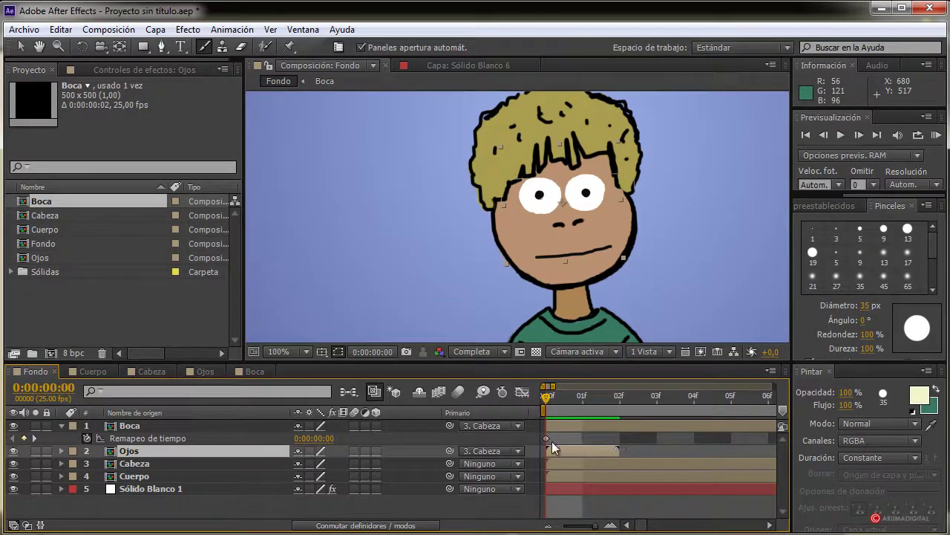
{"action": "right_click", "coordinate": [156, 447]}
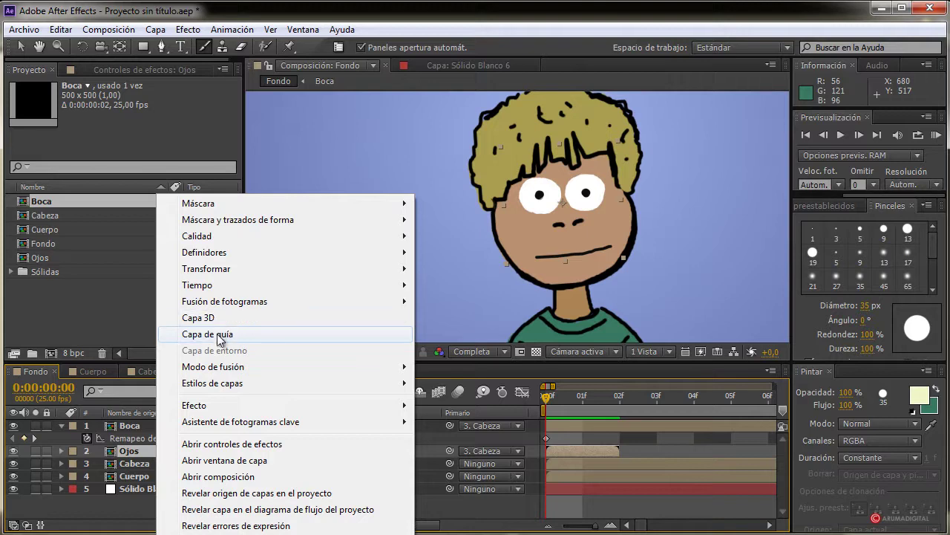
{"action": "mouse_move", "coordinate": [250, 286]}
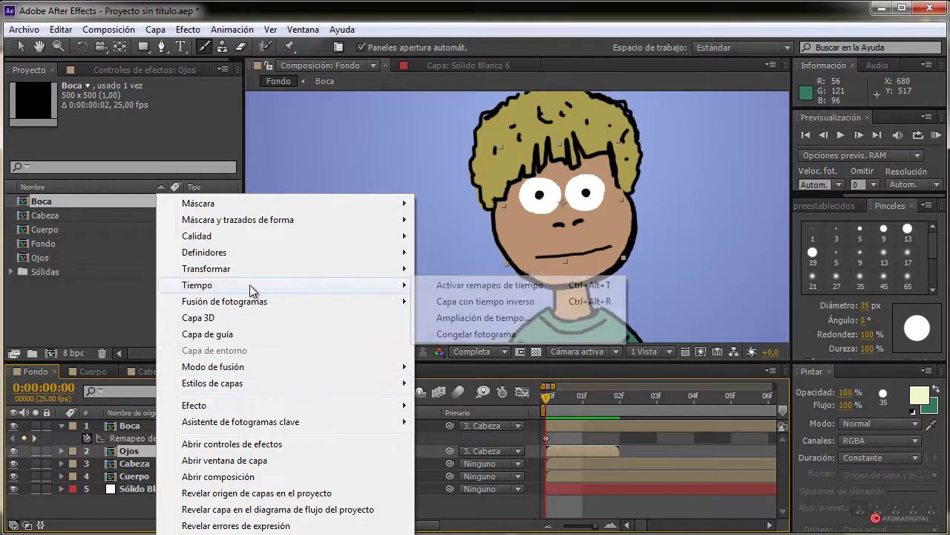
{"action": "left_click", "coordinate": [512, 283]}
{"action": "left_click_drag", "start_coordinate": [621, 451], "coordinate": [731, 450]}
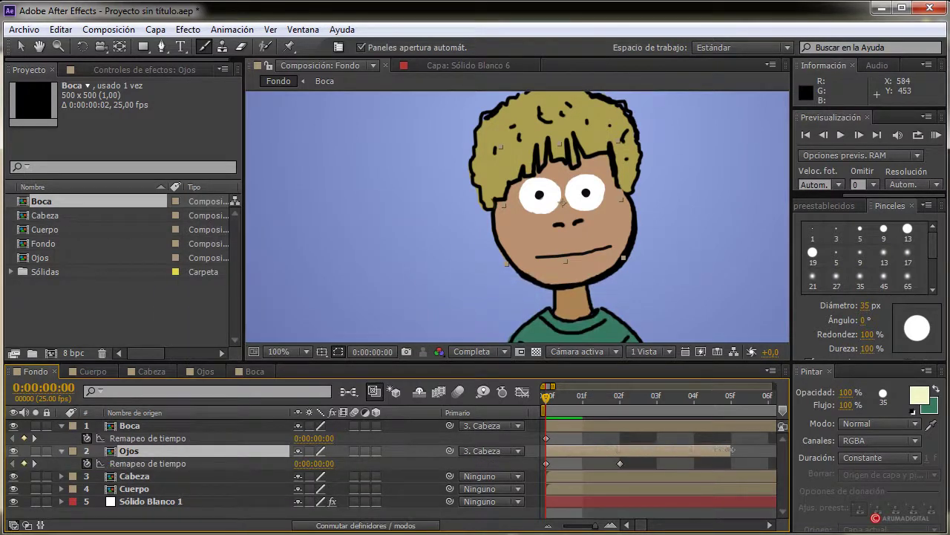
{"action": "left_click_drag", "start_coordinate": [586, 528], "coordinate": [574, 528]}
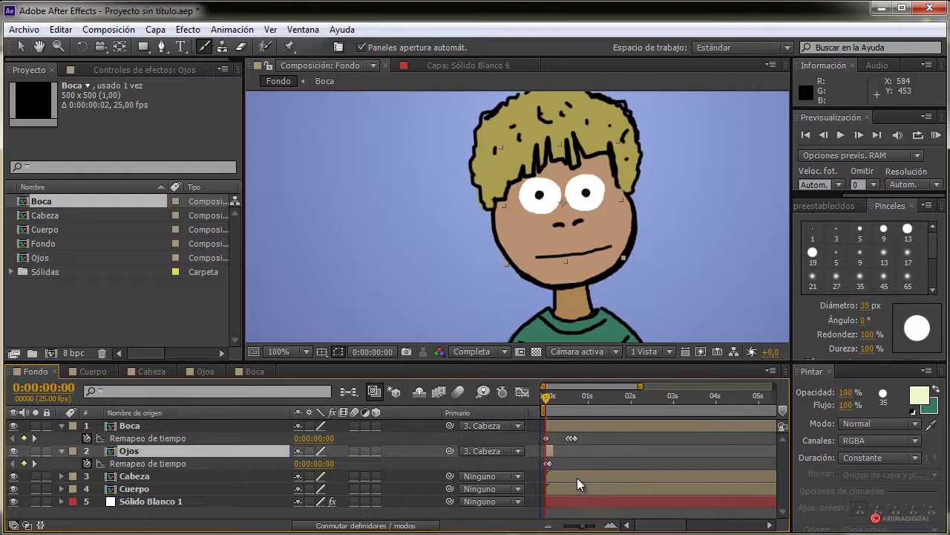
{"action": "left_click_drag", "start_coordinate": [733, 444], "coordinate": [796, 448]}
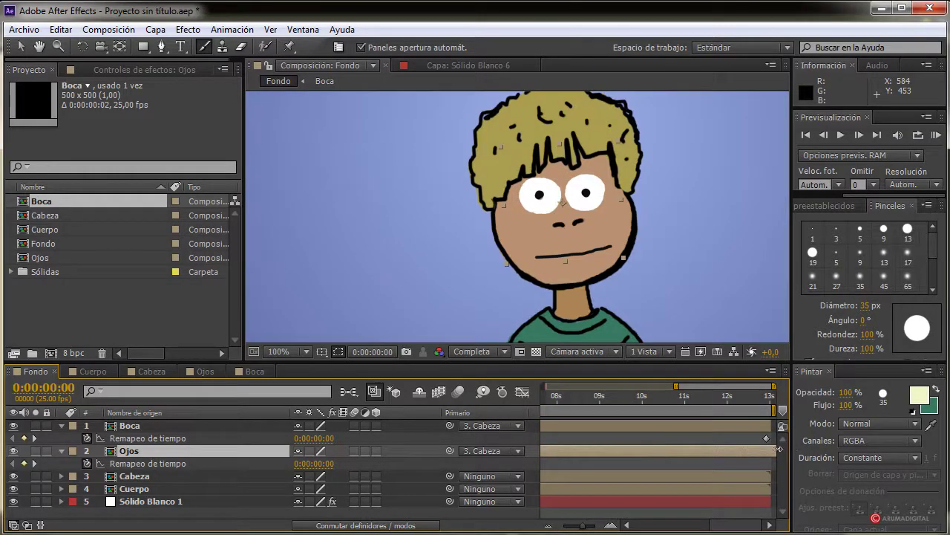
{"action": "left_click_drag", "start_coordinate": [580, 525], "coordinate": [563, 525]}
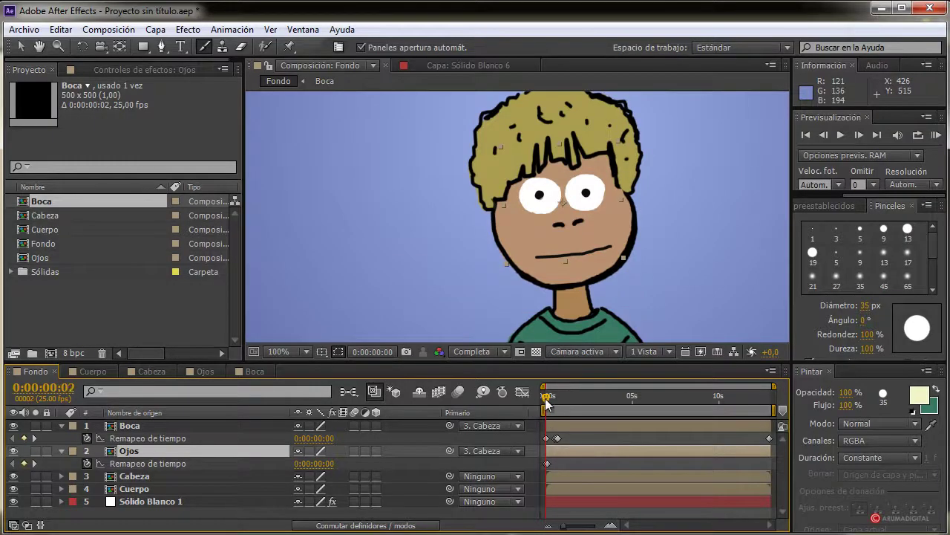
Scrub through the first frames up to 0:00:00:13 and collapse the Boca and Ojos time-remap properties
{"action": "mouse_move", "coordinate": [546, 398]}
{"action": "left_mouse_down"}
{"action": "mouse_move", "coordinate": [562, 396]}
{"action": "mouse_move", "coordinate": [544, 398]}
{"action": "left_mouse_up"}
{"action": "left_click_drag", "start_coordinate": [547, 398], "coordinate": [555, 395]}
{"action": "left_click_drag", "start_coordinate": [564, 528], "coordinate": [588, 530]}
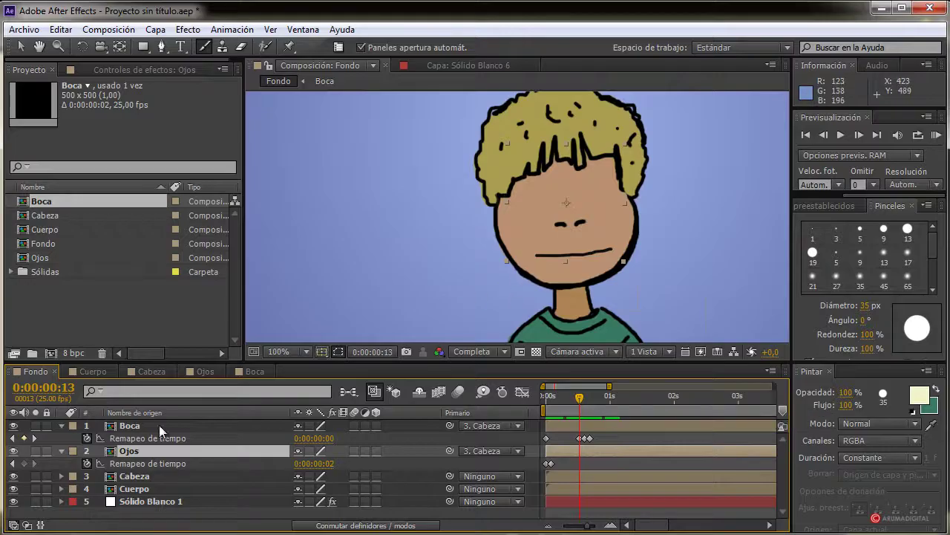
{"action": "left_click", "coordinate": [60, 438]}
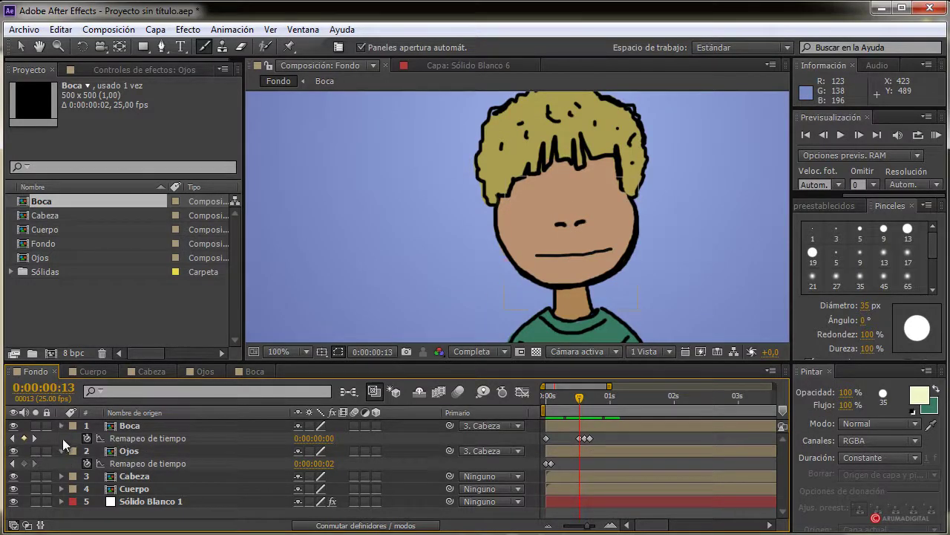
{"action": "key", "text": "u"}
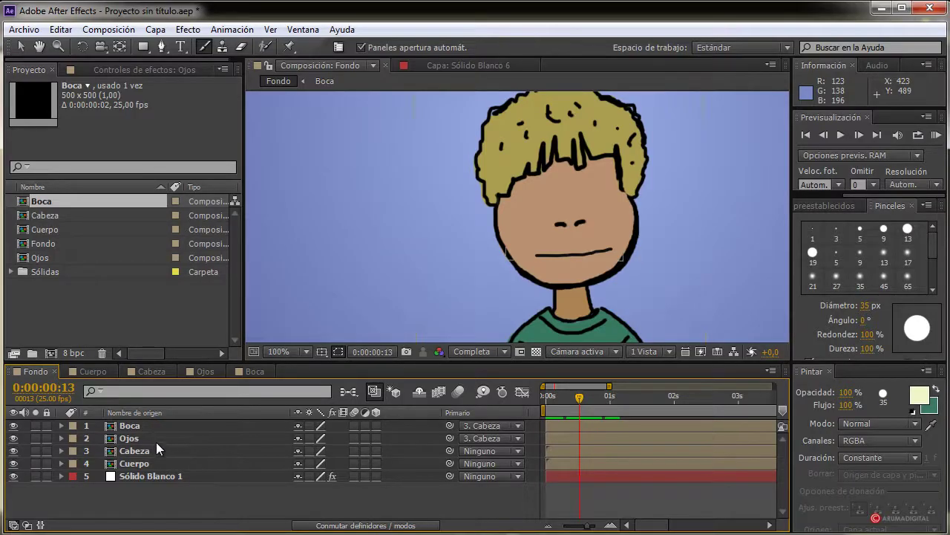
Create a movie proxy of Boca with render quality set to Óptima and render it to Boca.avi
{"action": "right_click", "coordinate": [48, 203]}
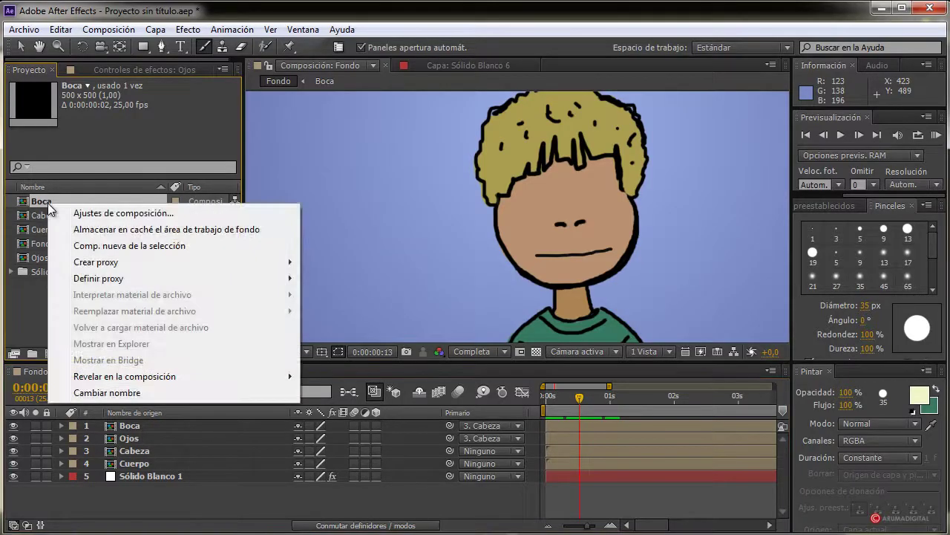
{"action": "mouse_move", "coordinate": [116, 267]}
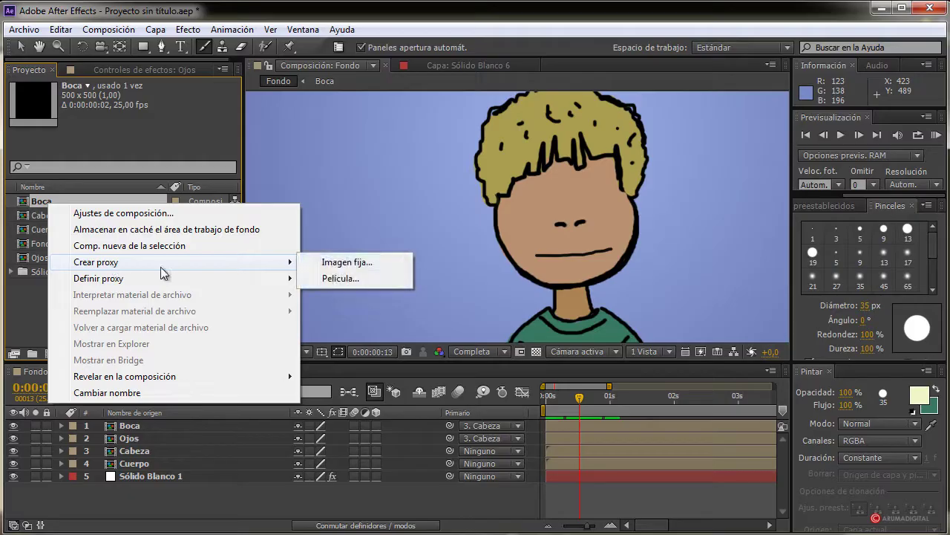
{"action": "left_click", "coordinate": [340, 278]}
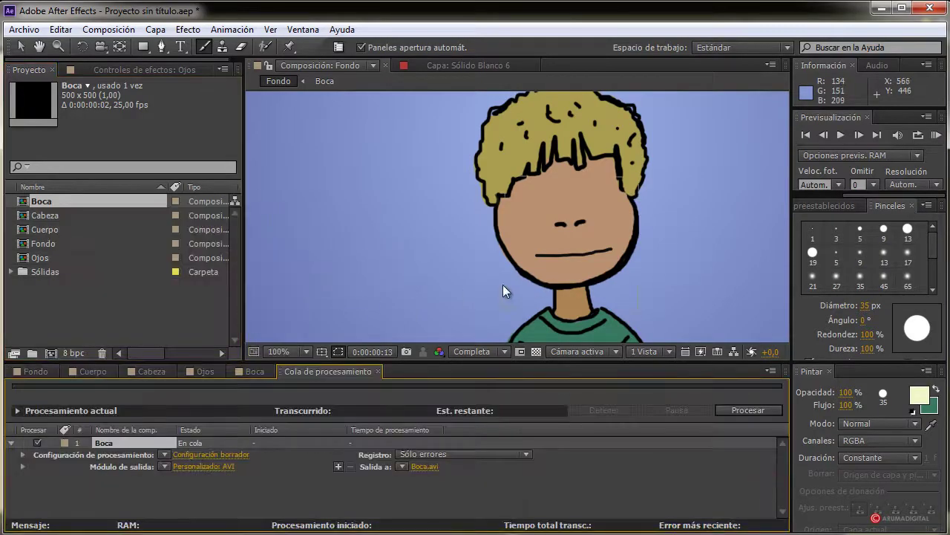
{"action": "left_click", "coordinate": [208, 456]}
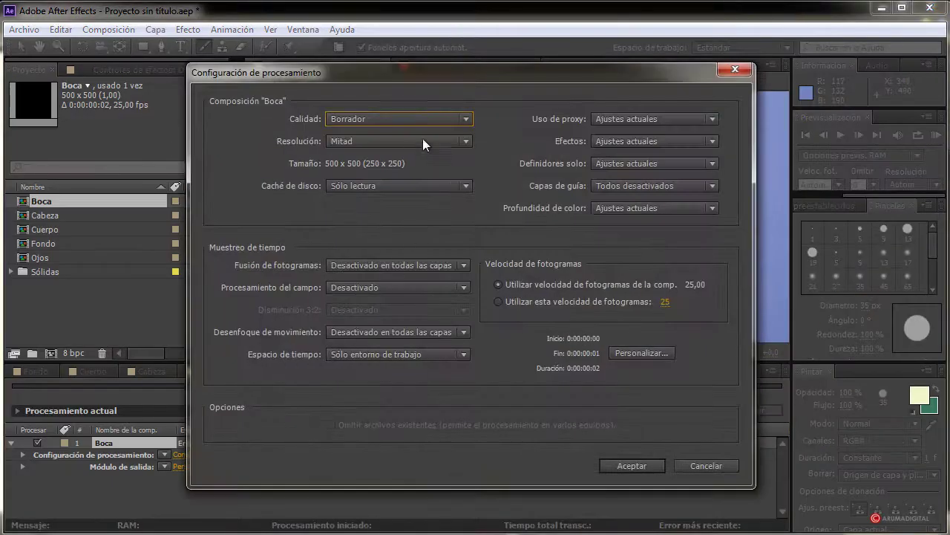
{"action": "left_click", "coordinate": [421, 122]}
{"action": "left_click", "coordinate": [386, 159]}
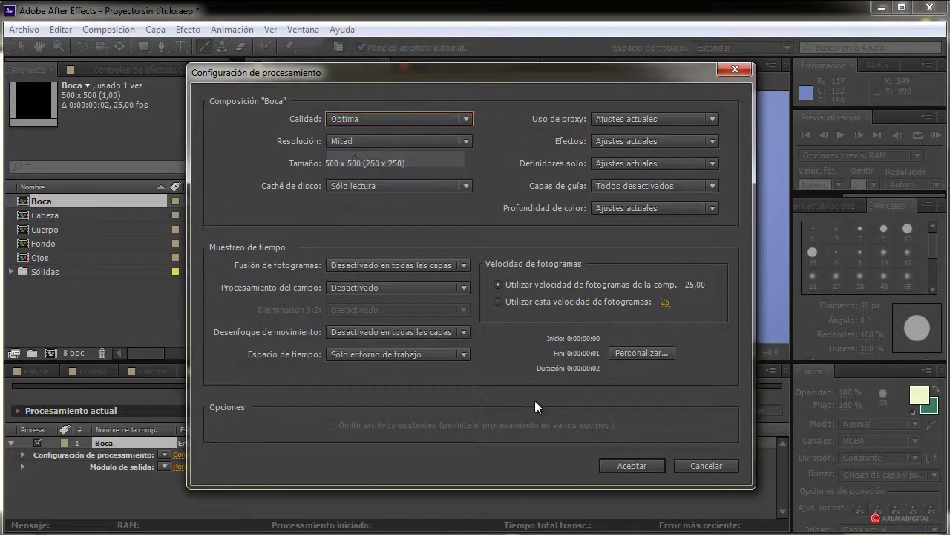
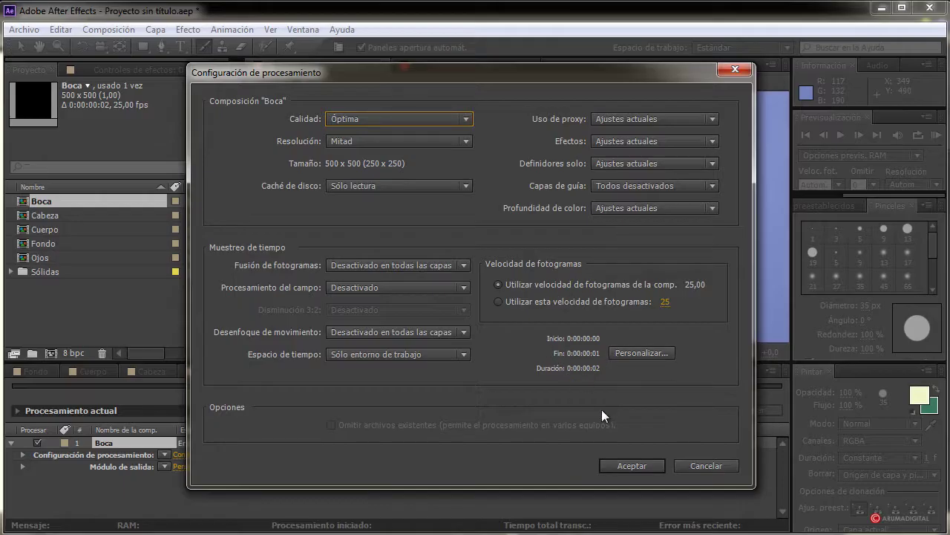
{"action": "left_click", "coordinate": [633, 463]}
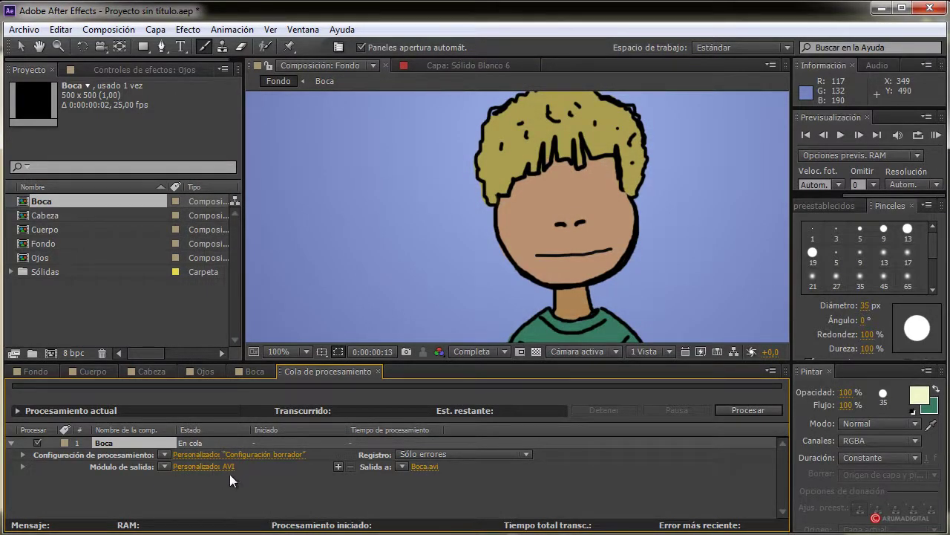
{"action": "left_click", "coordinate": [744, 410]}
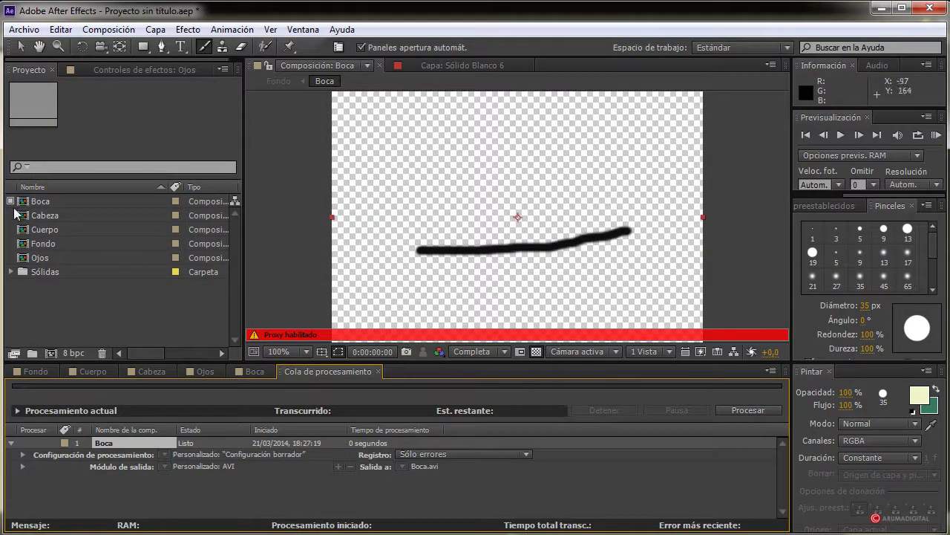
Reopen the Fondo composition, move the time to 0:00:00:14 and select the Ojos layer
{"action": "double_click", "coordinate": [43, 244]}
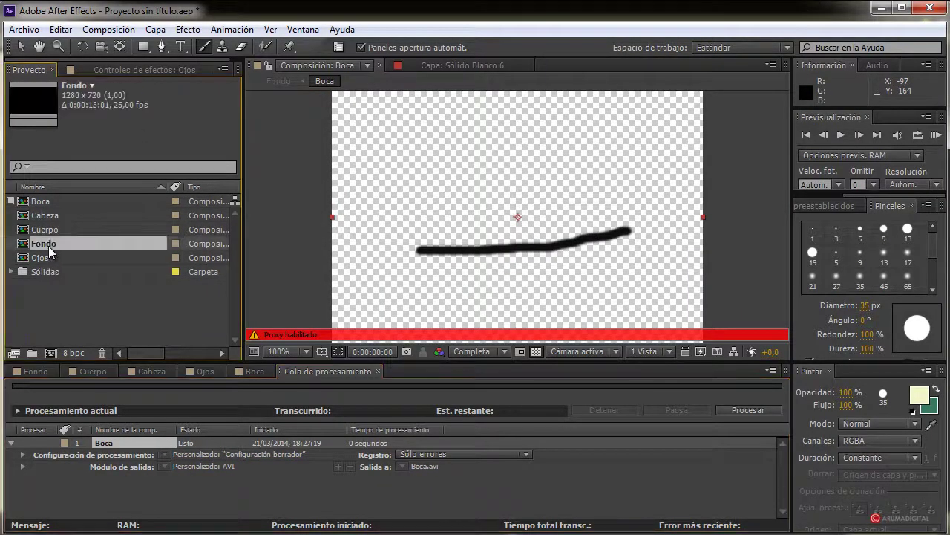
{"action": "mouse_move", "coordinate": [576, 399]}
{"action": "left_mouse_down"}
{"action": "mouse_move", "coordinate": [539, 399]}
{"action": "mouse_move", "coordinate": [594, 395]}
{"action": "mouse_move", "coordinate": [581, 394]}
{"action": "left_mouse_up"}
{"action": "left_click", "coordinate": [137, 443]}
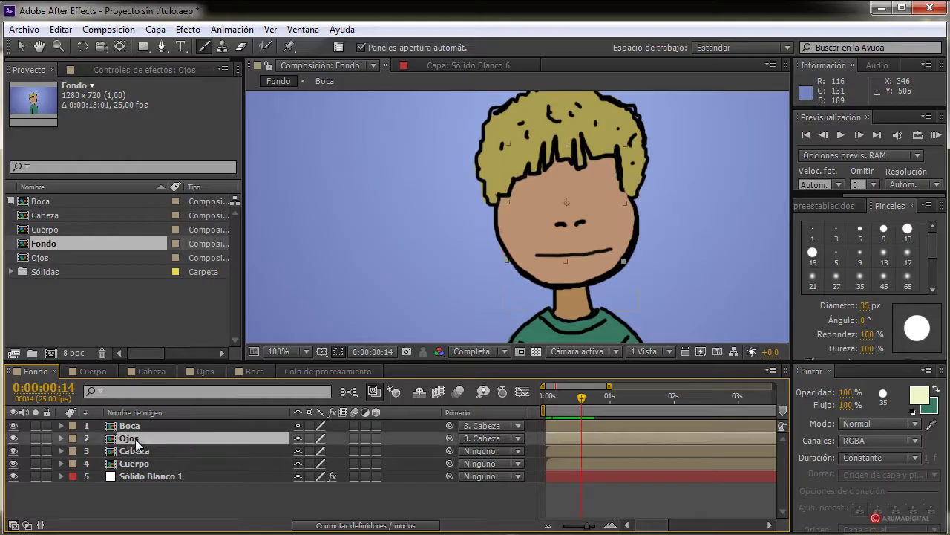
{"action": "right_click", "coordinate": [135, 439]}
{"action": "key", "text": "Escape"}
Create a movie proxy of Ojos, adjust its quality in the render settings and render it to Ojos.avi
{"action": "right_click", "coordinate": [43, 259]}
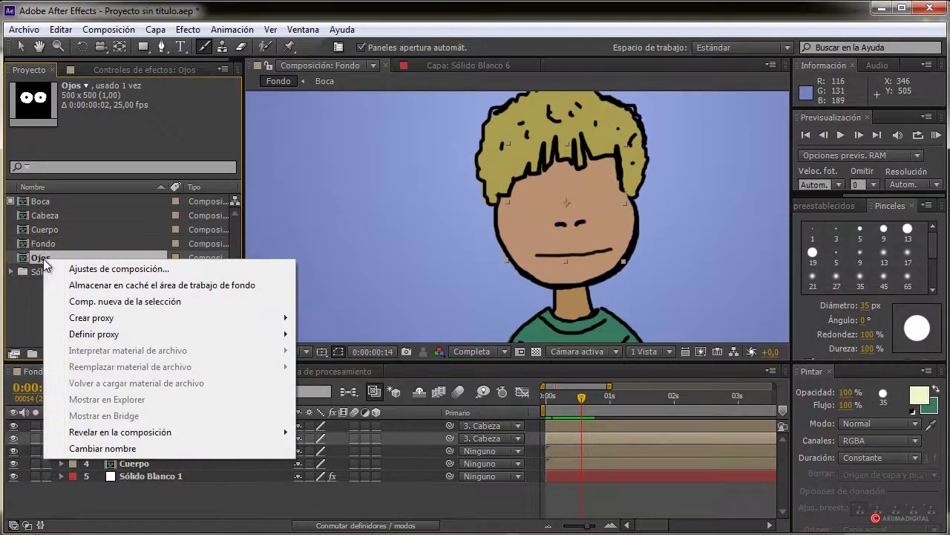
{"action": "mouse_move", "coordinate": [104, 318]}
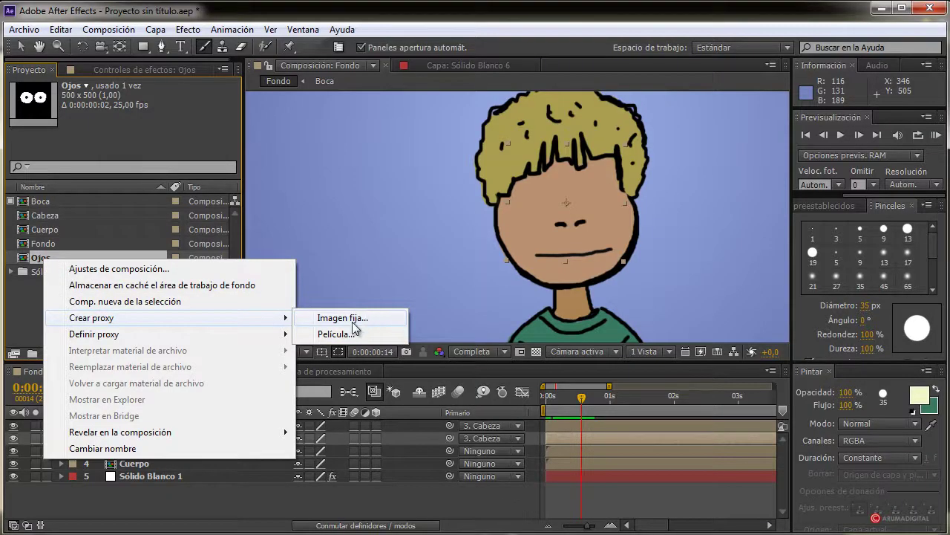
{"action": "left_click", "coordinate": [349, 334]}
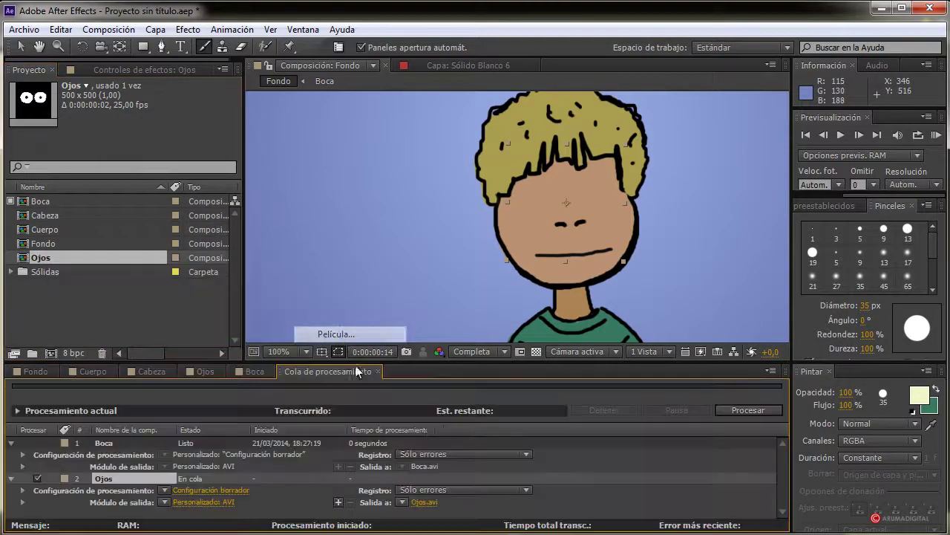
{"action": "left_click", "coordinate": [202, 490]}
{"action": "left_click", "coordinate": [399, 119]}
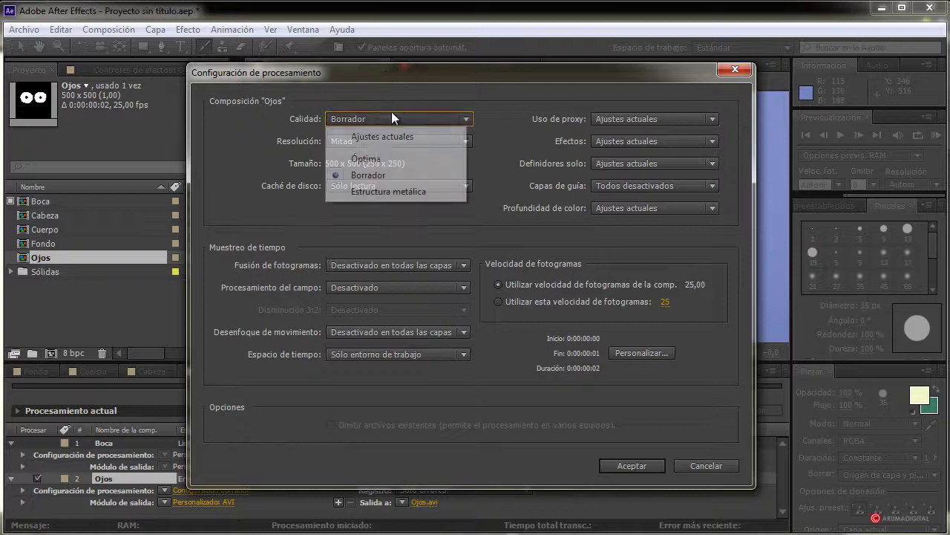
{"action": "left_click", "coordinate": [371, 183]}
{"action": "left_click", "coordinate": [626, 461]}
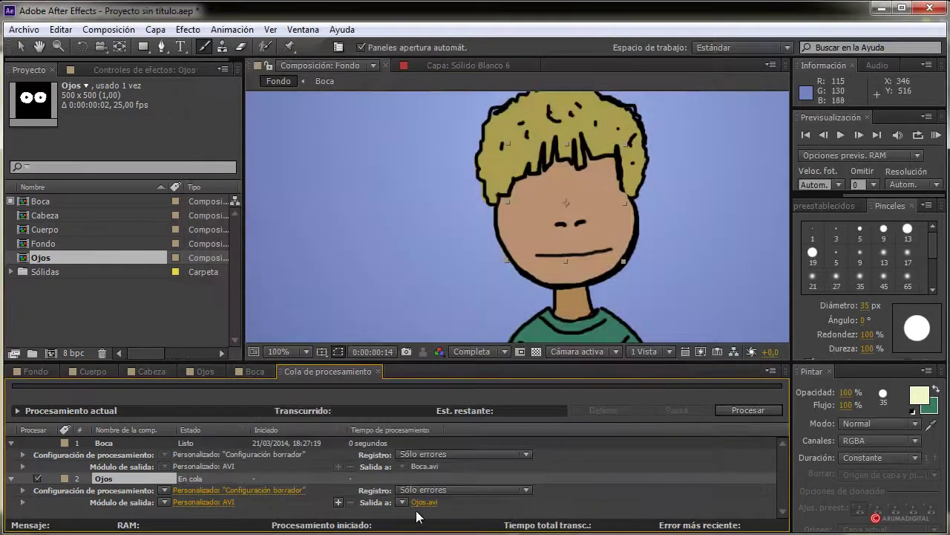
{"action": "left_click", "coordinate": [740, 413]}
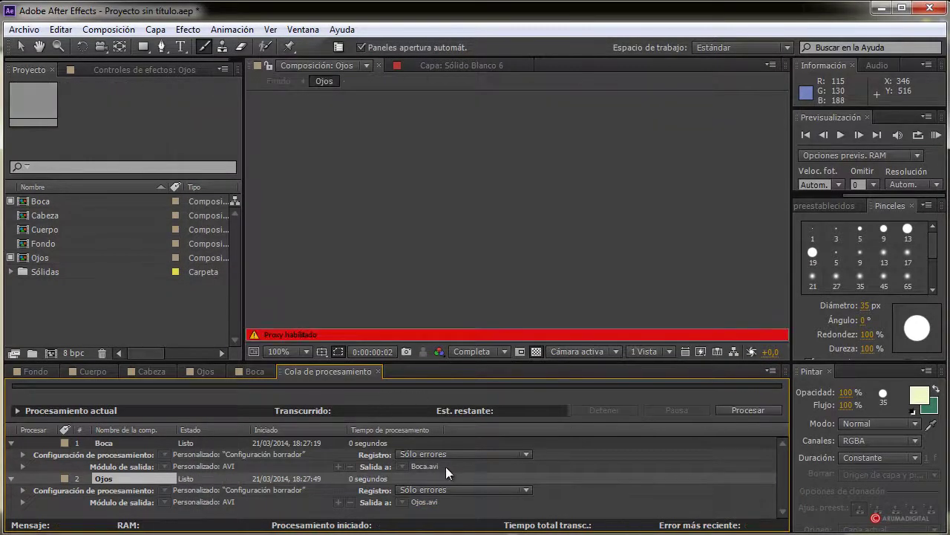
Reopen the Fondo composition, return to frame 0 and show the Ojos layer's time-remap keyframes
{"action": "double_click", "coordinate": [49, 243]}
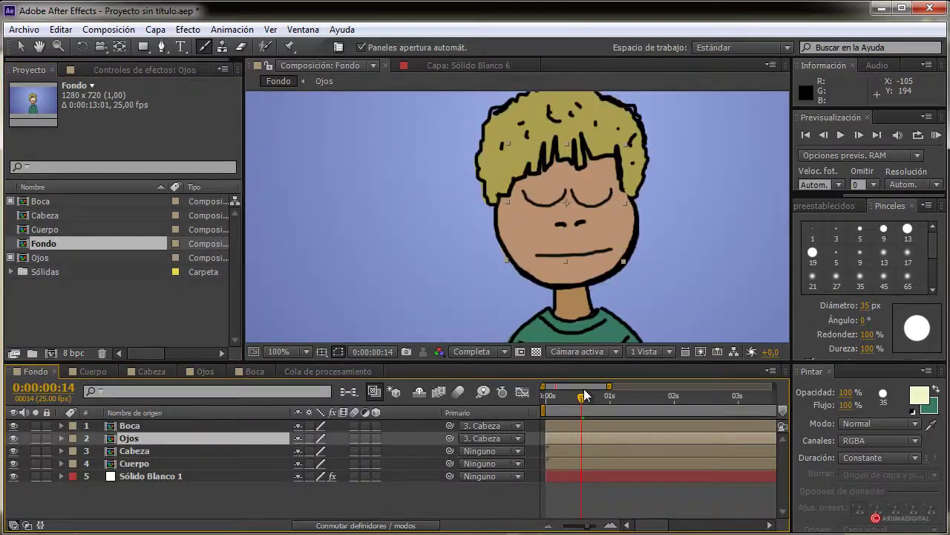
{"action": "left_click_drag", "start_coordinate": [584, 395], "coordinate": [544, 397]}
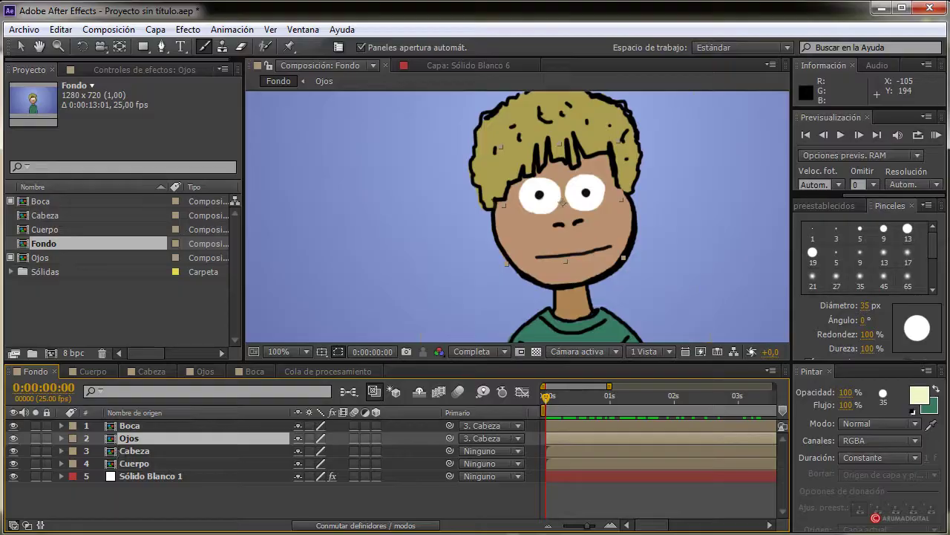
{"action": "key", "text": "ctrl+alt+t"}
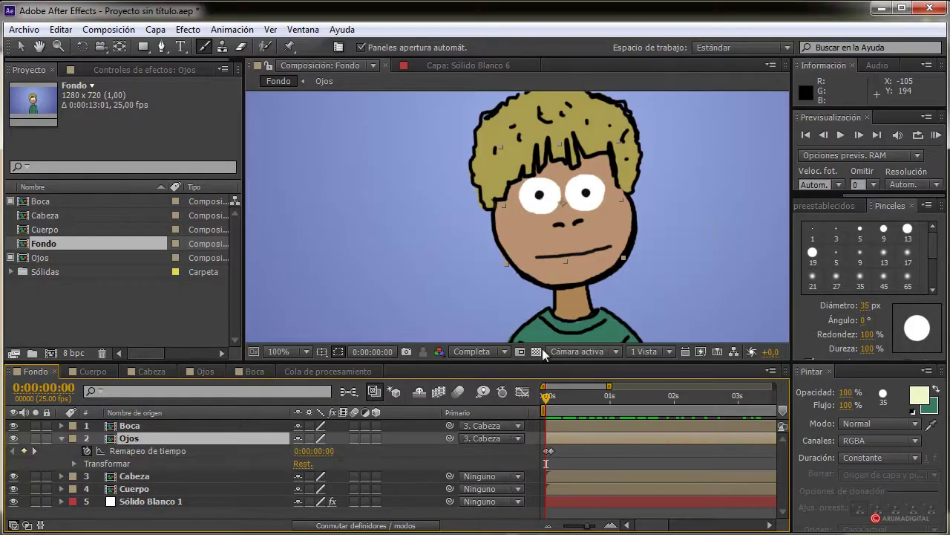
{"action": "left_click_drag", "start_coordinate": [569, 396], "coordinate": [546, 395]}
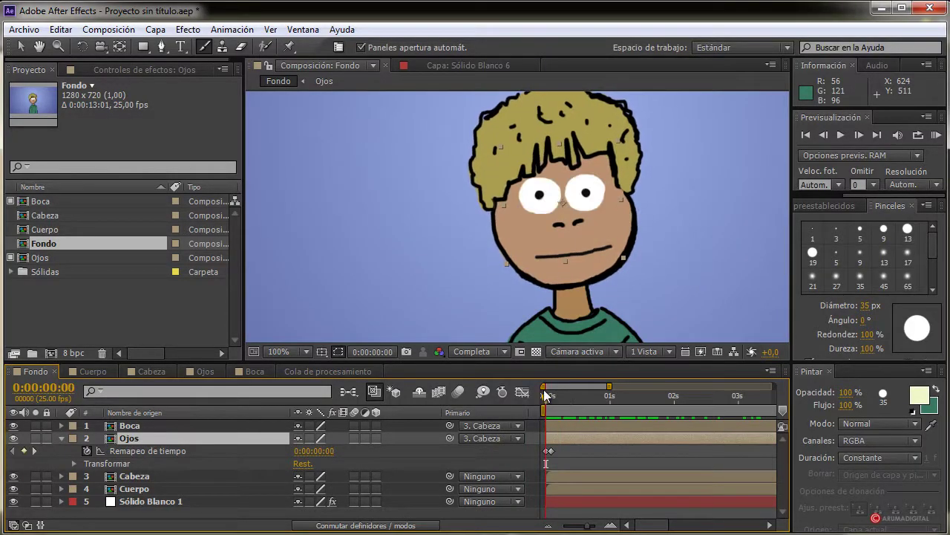
Move the Ojos layer's last time-remap keyframe out to near the end of the composition
{"action": "left_click", "coordinate": [170, 452]}
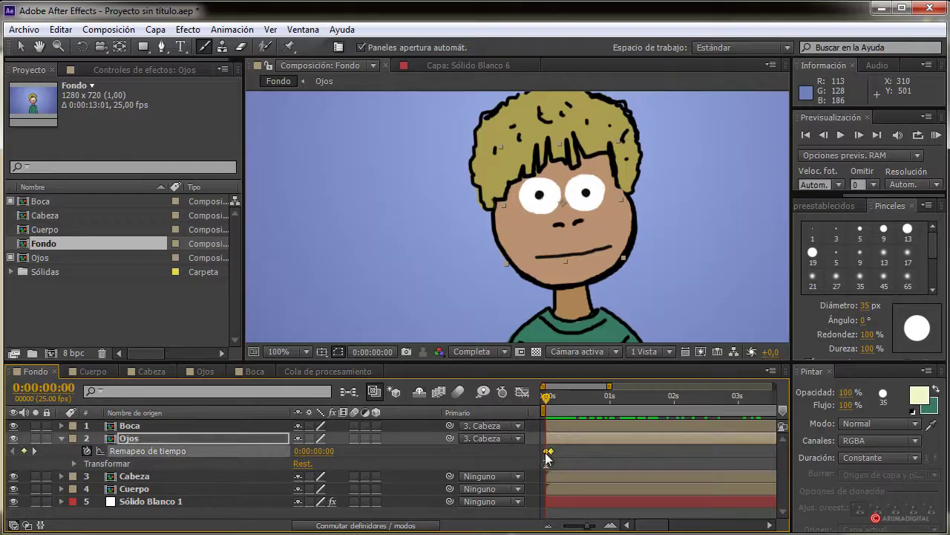
{"action": "mouse_move", "coordinate": [549, 407]}
{"action": "left_mouse_down"}
{"action": "mouse_move", "coordinate": [543, 402]}
{"action": "mouse_move", "coordinate": [547, 411]}
{"action": "left_mouse_up"}
{"action": "left_click_drag", "start_coordinate": [761, 451], "coordinate": [729, 452]}
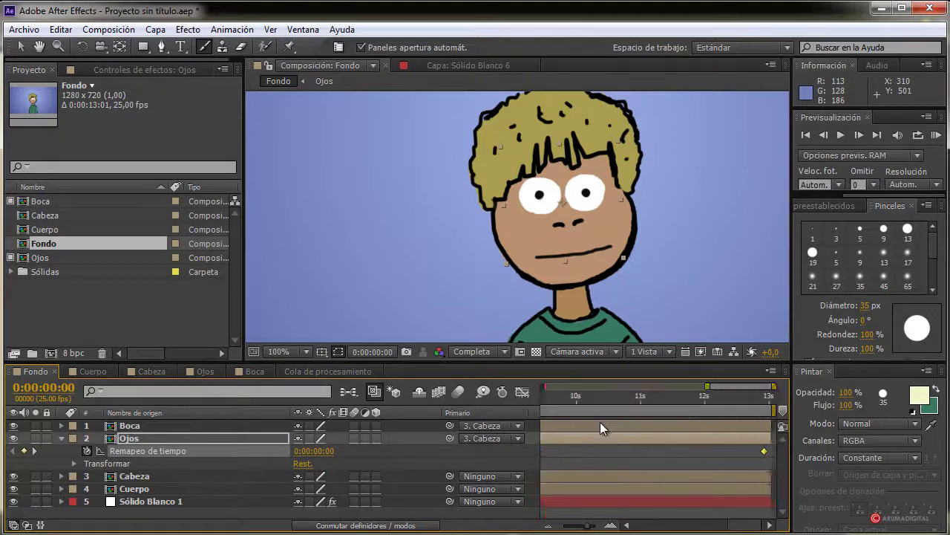
Keyframe a first blink in the Ojos time remap: 0:00:00:00 at frame 8, 0:00:00:02 at frame 10 and 0:00:00:00 at frame 13
{"action": "left_click_drag", "start_coordinate": [639, 525], "coordinate": [587, 523]}
{"action": "left_click_drag", "start_coordinate": [553, 398], "coordinate": [565, 403]}
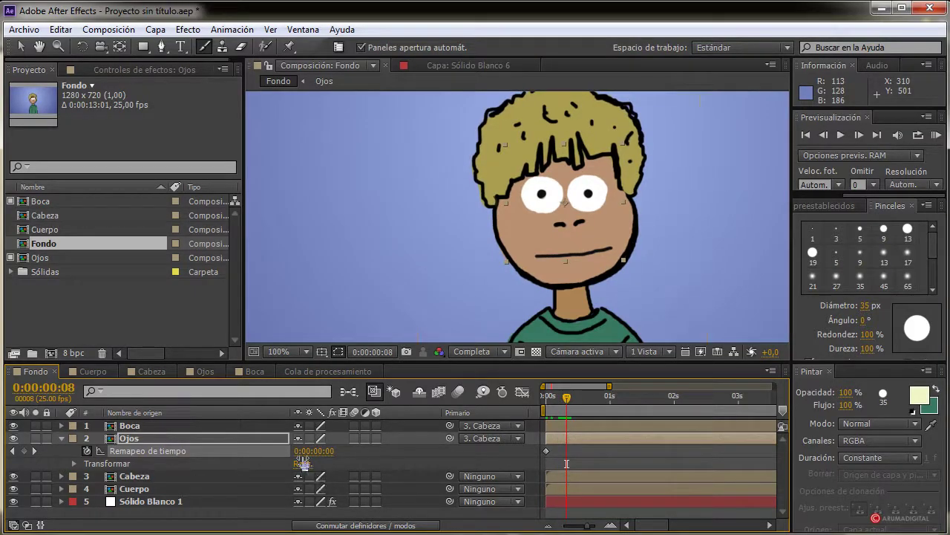
{"action": "left_click", "coordinate": [25, 451]}
{"action": "left_click_drag", "start_coordinate": [566, 399], "coordinate": [572, 401]}
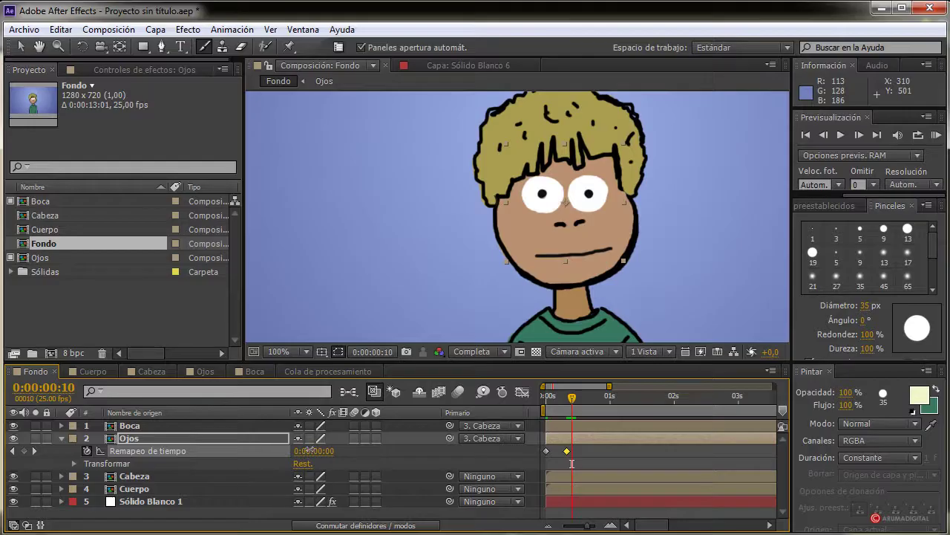
{"action": "left_click_drag", "start_coordinate": [310, 451], "coordinate": [312, 450]}
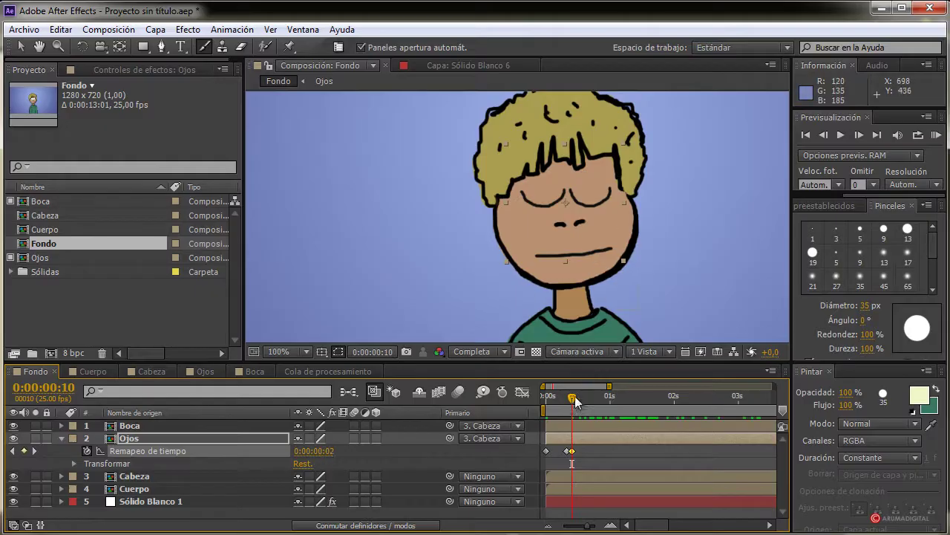
{"action": "left_click_drag", "start_coordinate": [575, 397], "coordinate": [580, 397]}
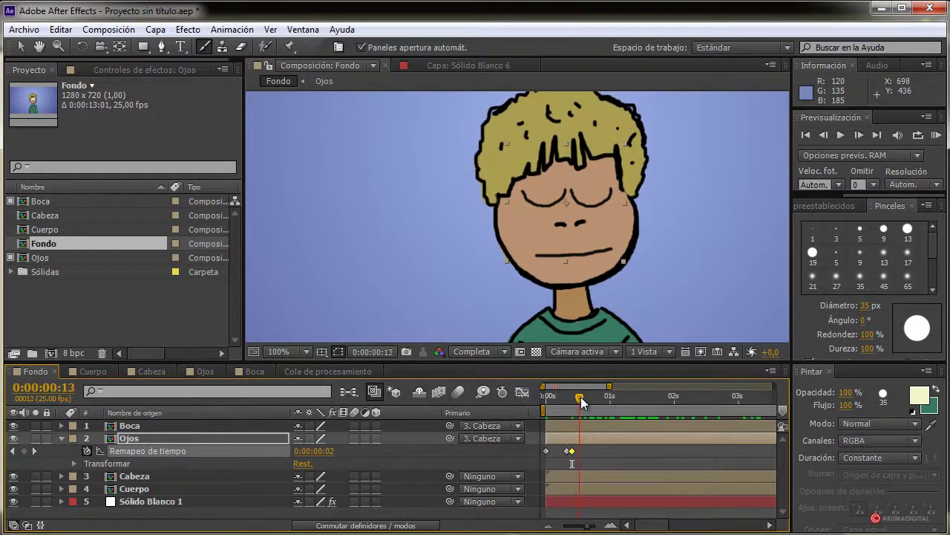
{"action": "left_click_drag", "start_coordinate": [338, 455], "coordinate": [323, 454]}
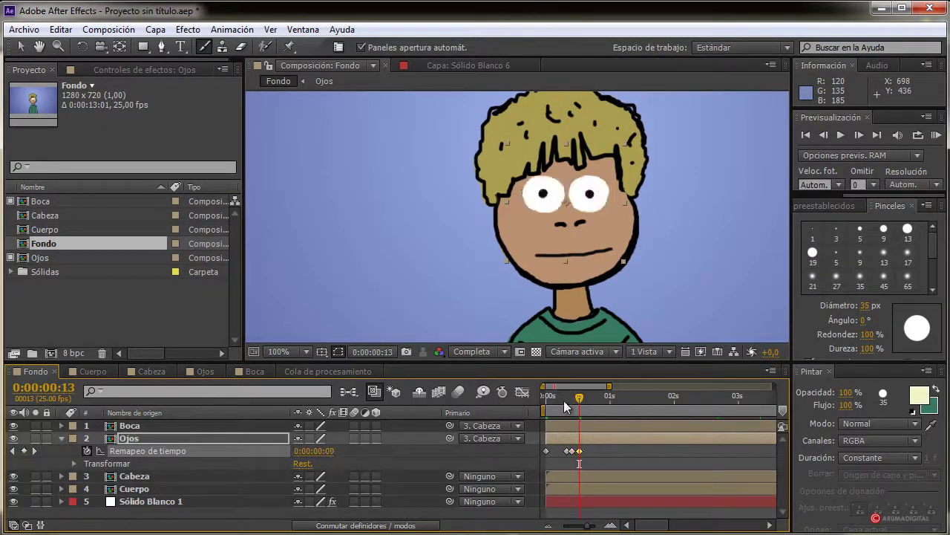
Keyframe a second blink in the Ojos time remap: eyes open at 0:00:01:14, closed at 0:00:01:18 and open at 0:00:01:20
{"action": "left_click_drag", "start_coordinate": [580, 400], "coordinate": [646, 403]}
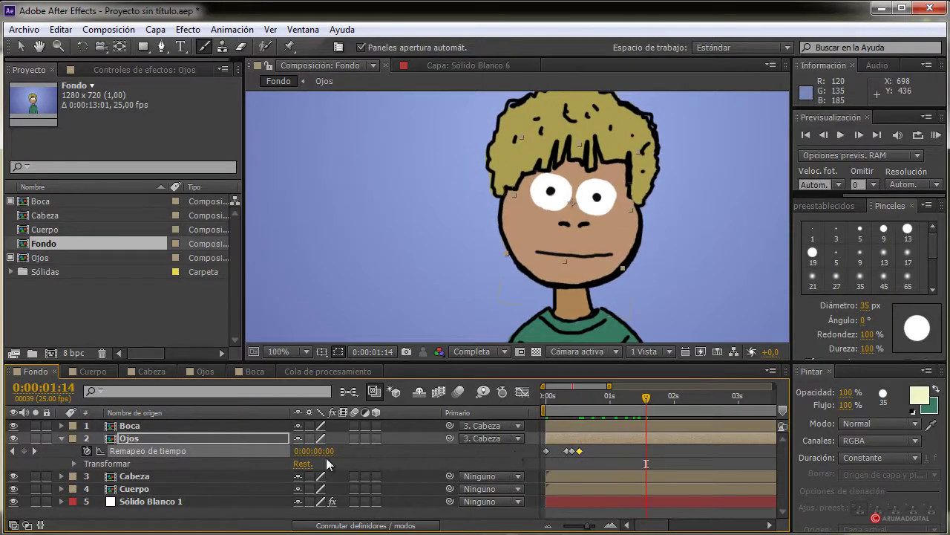
{"action": "left_click_drag", "start_coordinate": [327, 450], "coordinate": [327, 451]}
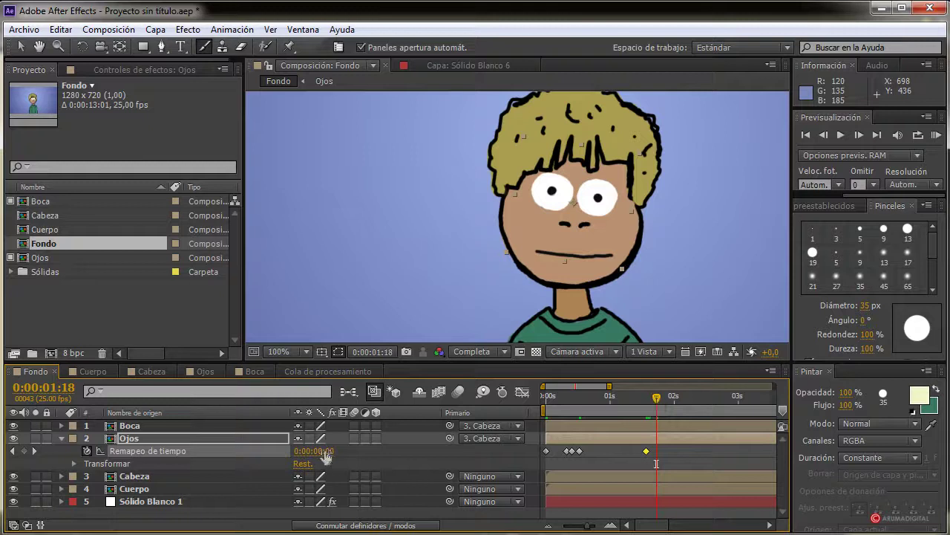
{"action": "left_click_drag", "start_coordinate": [326, 456], "coordinate": [476, 455]}
{"action": "left_click_drag", "start_coordinate": [649, 398], "coordinate": [662, 400]}
{"action": "left_click_drag", "start_coordinate": [317, 456], "coordinate": [304, 456]}
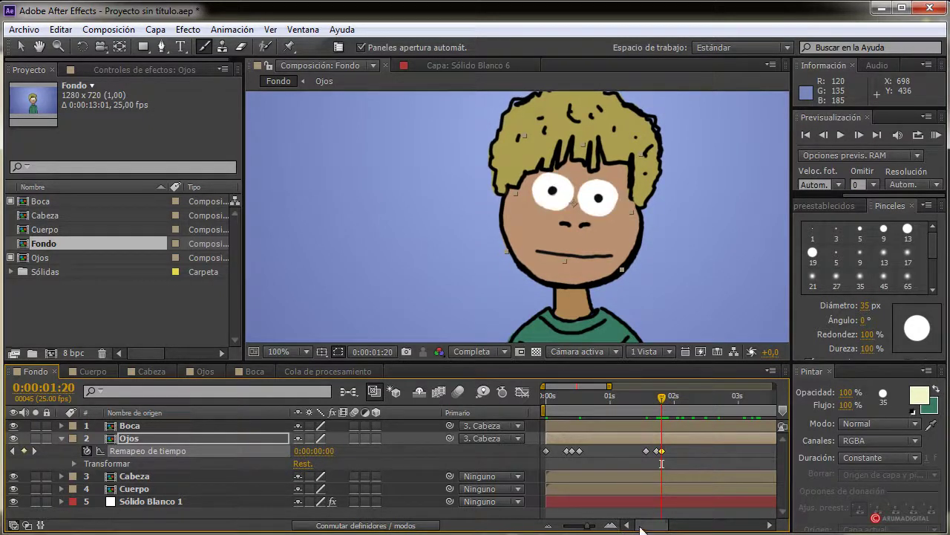
Keyframe a third blink in the Ojos time remap: open at 0:00:03:07, 0:00:00:02 at 0:00:03:11 and open again at 0:00:03:14
{"action": "left_click_drag", "start_coordinate": [645, 528], "coordinate": [661, 528]}
{"action": "mouse_move", "coordinate": [639, 399]}
{"action": "left_mouse_down"}
{"action": "mouse_move", "coordinate": [675, 399]}
{"action": "mouse_move", "coordinate": [652, 402]}
{"action": "left_mouse_up"}
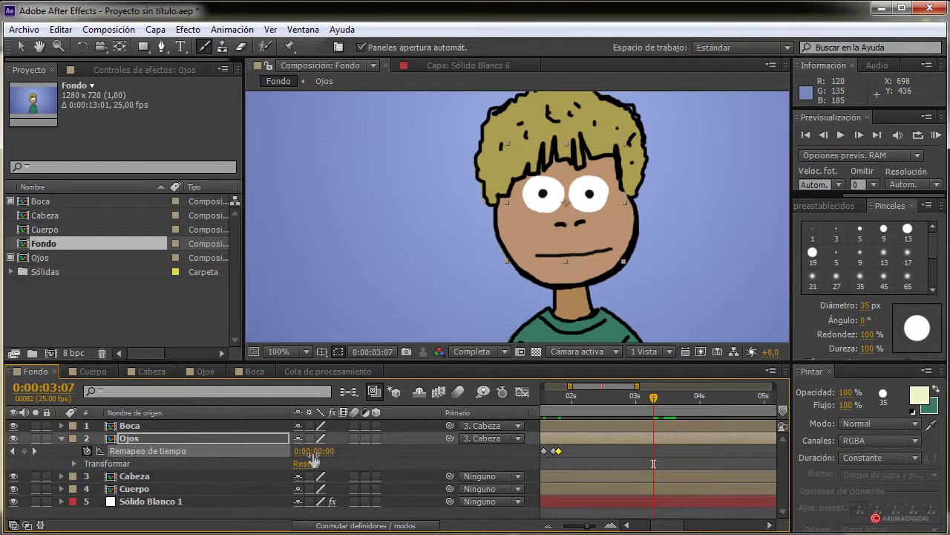
{"action": "left_click_drag", "start_coordinate": [314, 454], "coordinate": [297, 453]}
{"action": "left_click_drag", "start_coordinate": [658, 399], "coordinate": [664, 399]}
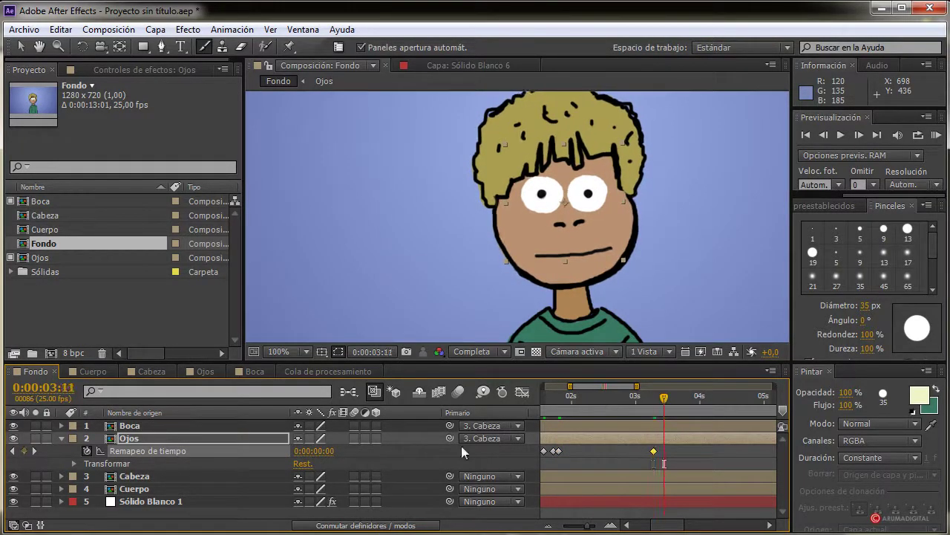
{"action": "left_click_drag", "start_coordinate": [315, 451], "coordinate": [329, 450]}
{"action": "left_click_drag", "start_coordinate": [664, 405], "coordinate": [671, 401]}
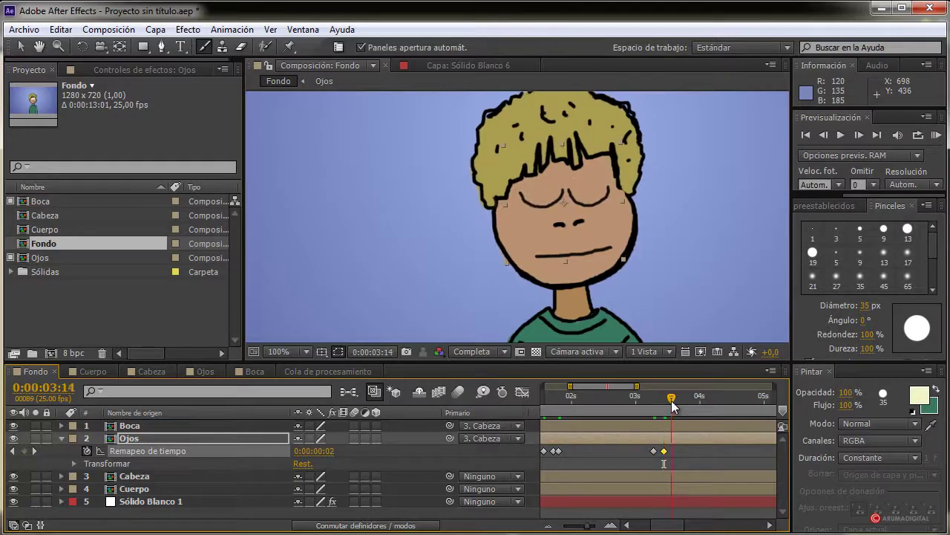
{"action": "left_click_drag", "start_coordinate": [325, 451], "coordinate": [227, 449]}
Keyframe a fourth blink in the Ojos time remap: open at 0:00:05:21, 0:00:00:02 at 0:00:05:22 and 0:00:00:00 at 0:00:05:23
{"action": "left_click_drag", "start_coordinate": [672, 527], "coordinate": [697, 527]}
{"action": "left_click_drag", "start_coordinate": [621, 401], "coordinate": [652, 401]}
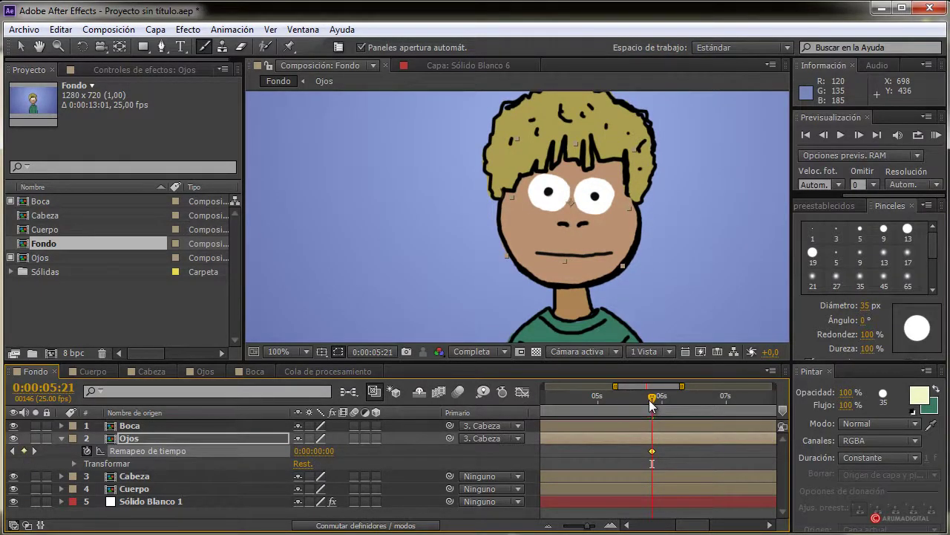
{"action": "left_click_drag", "start_coordinate": [647, 401], "coordinate": [654, 401]}
{"action": "left_click_drag", "start_coordinate": [589, 529], "coordinate": [597, 529]}
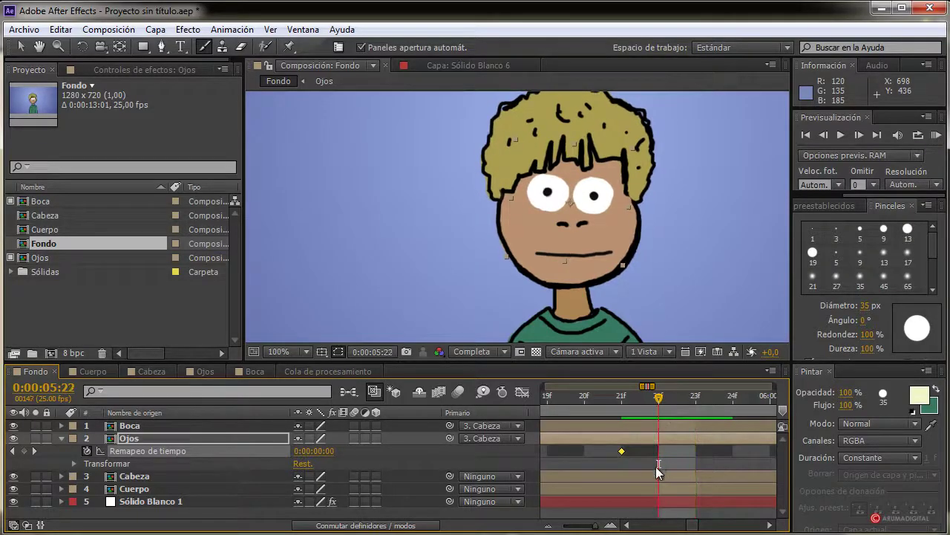
{"action": "left_click_drag", "start_coordinate": [327, 451], "coordinate": [336, 451]}
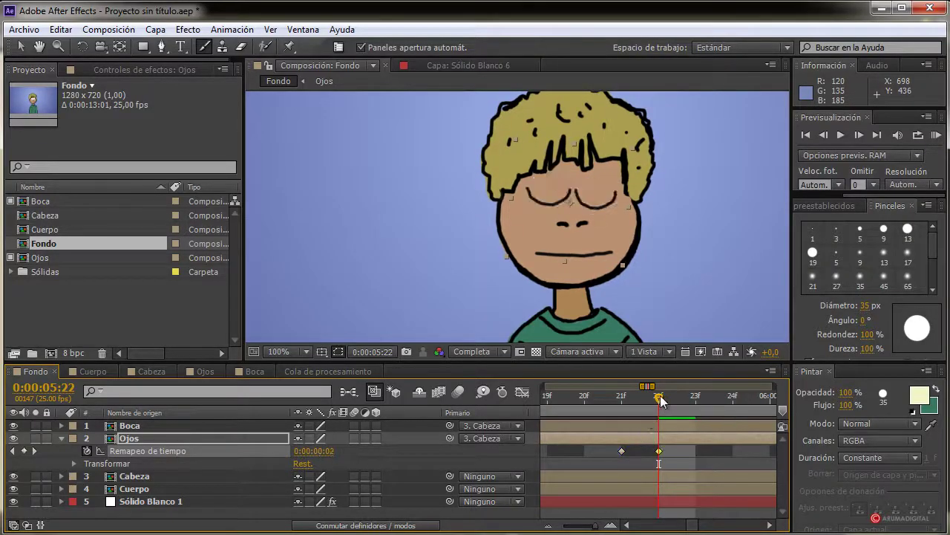
{"action": "left_click_drag", "start_coordinate": [661, 395], "coordinate": [696, 395]}
{"action": "left_click_drag", "start_coordinate": [334, 458], "coordinate": [325, 456]}
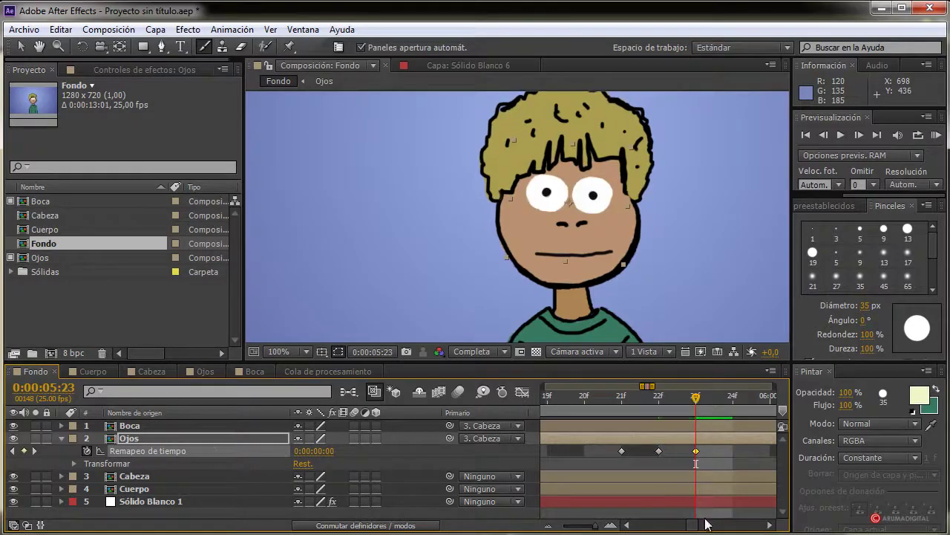
Return to the start of the composition and reveal the Boca layer's time remap in place of the Ojos properties
{"action": "left_click_drag", "start_coordinate": [693, 524], "coordinate": [690, 529]}
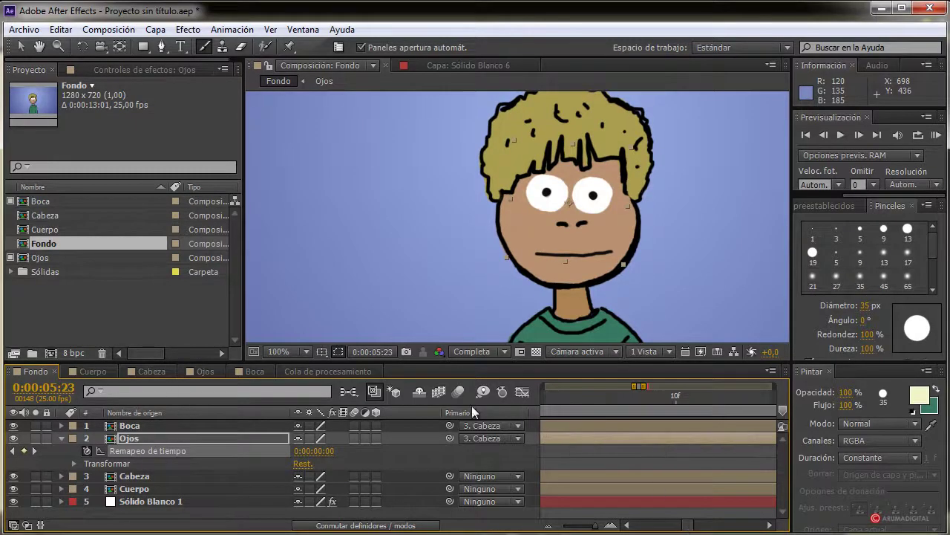
{"action": "left_click_drag", "start_coordinate": [636, 385], "coordinate": [543, 386]}
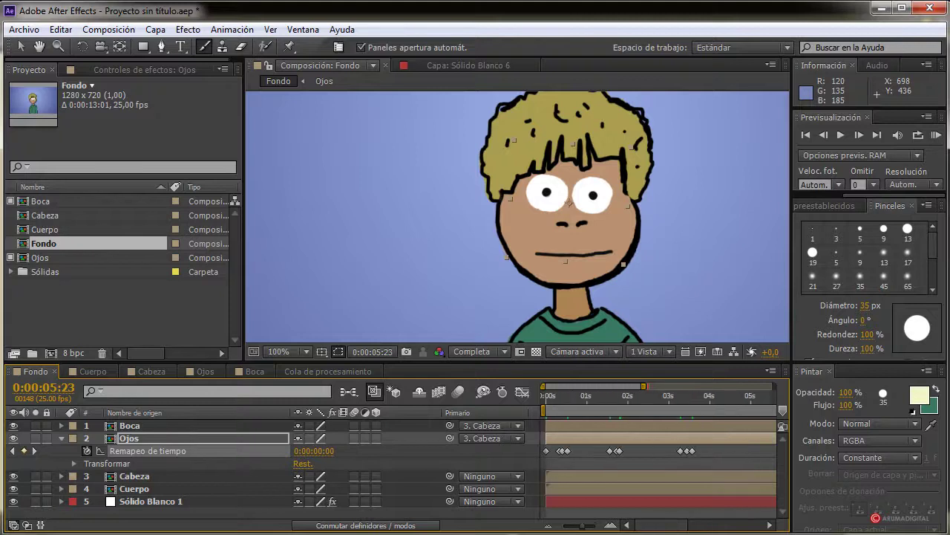
{"action": "left_click_drag", "start_coordinate": [643, 386], "coordinate": [513, 402]}
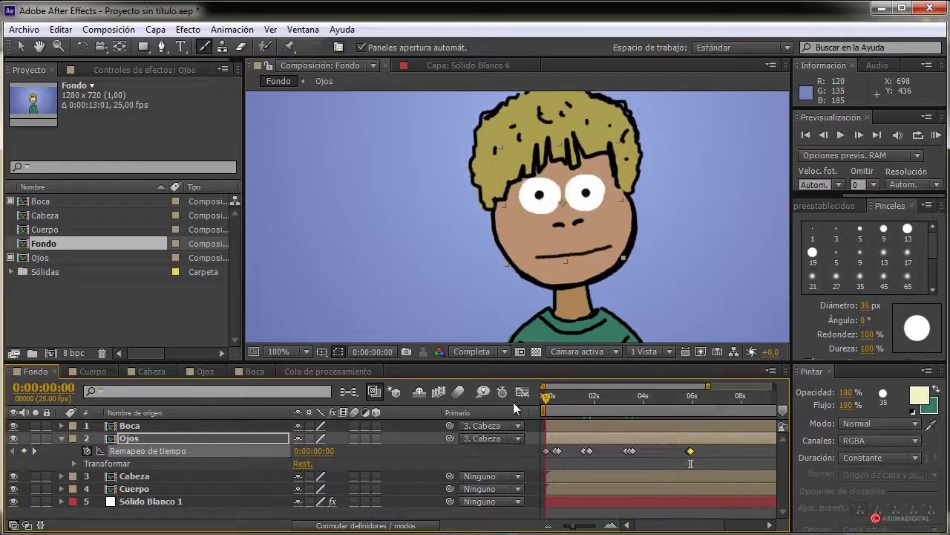
{"action": "left_click", "coordinate": [61, 438]}
{"action": "left_click", "coordinate": [60, 426]}
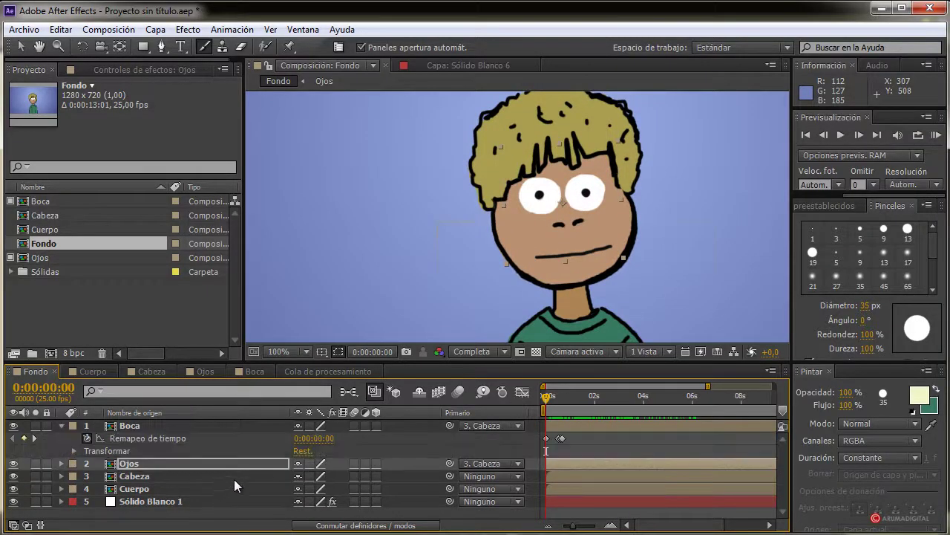
Copy Boca's three mouth-opening time-remap keyframes and paste them repeatedly from 0:00:01:01 to about 0:00:08, leaving short pauses between groups
{"action": "left_click", "coordinate": [563, 439]}
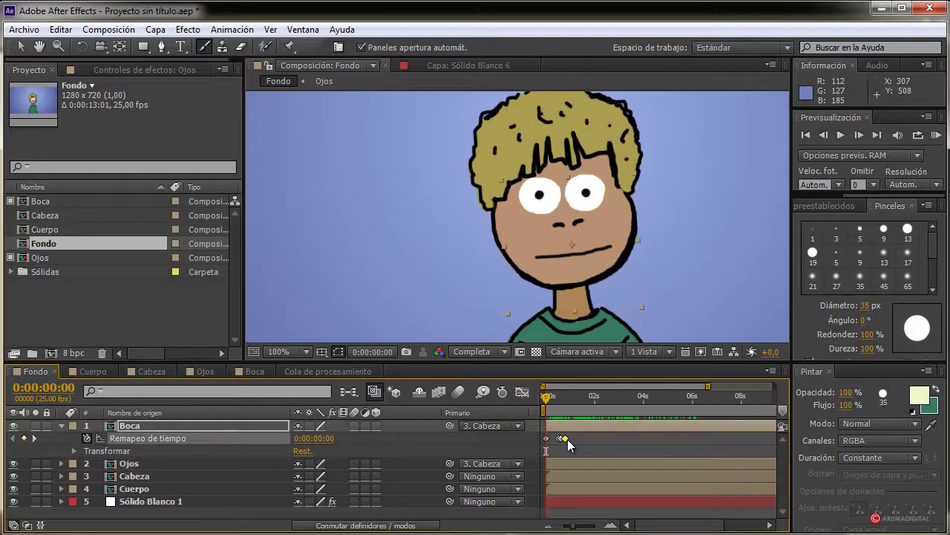
{"action": "left_click", "coordinate": [567, 398]}
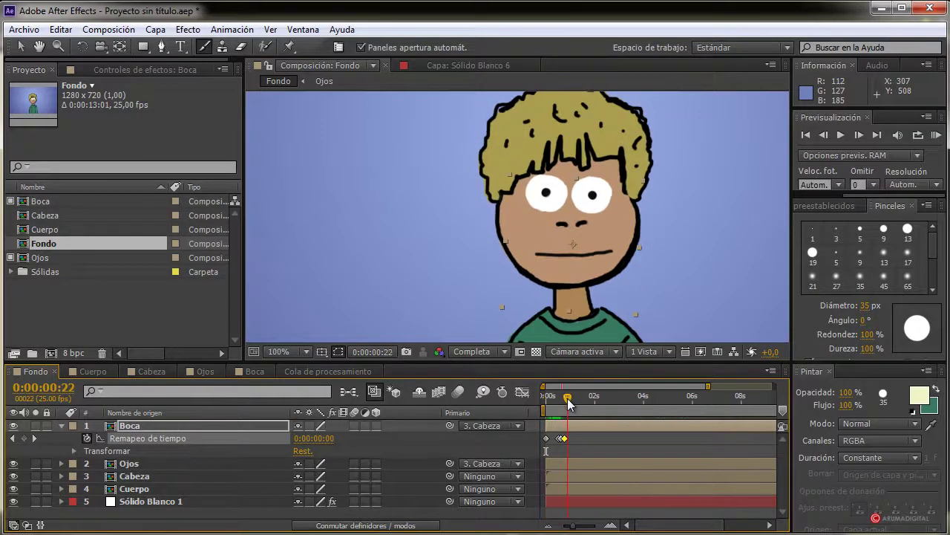
{"action": "left_click_drag", "start_coordinate": [590, 436], "coordinate": [561, 442]}
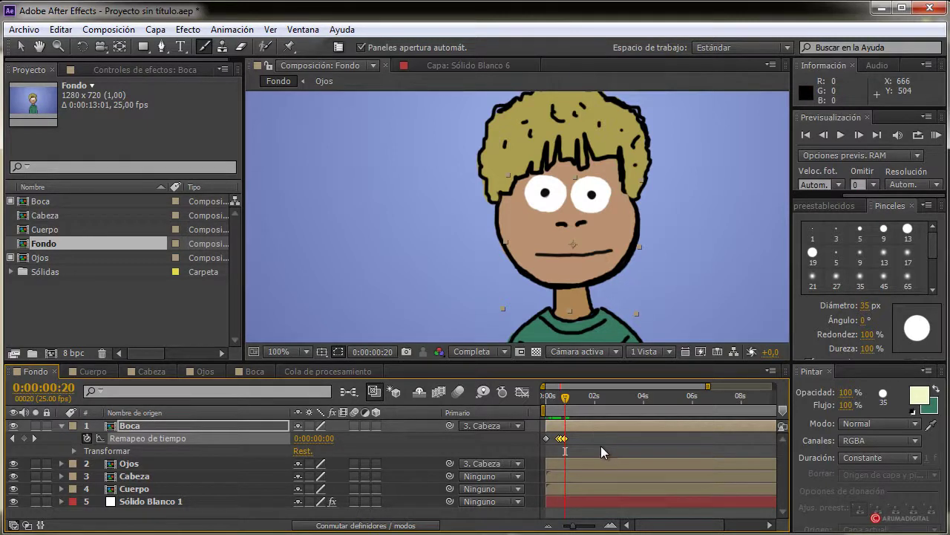
{"action": "left_click_drag", "start_coordinate": [569, 401], "coordinate": [569, 442]}
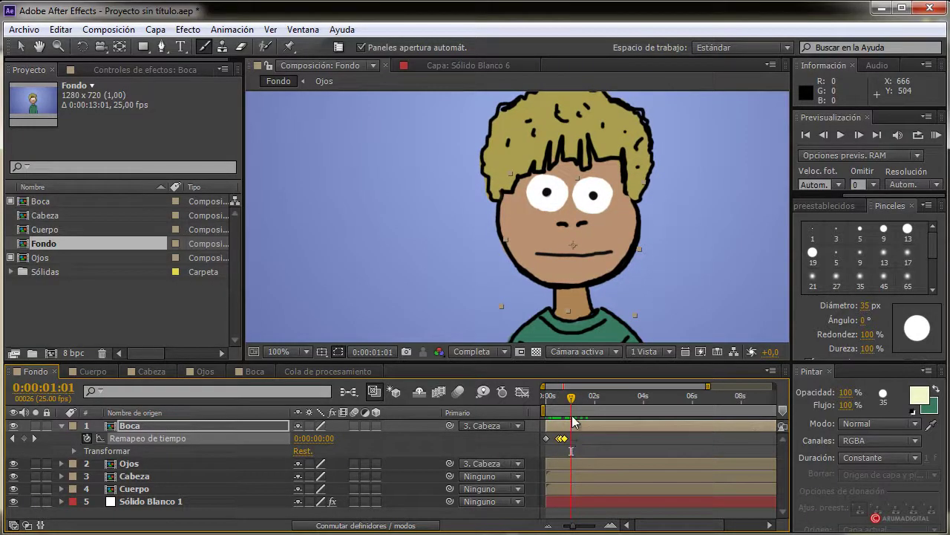
{"action": "key", "text": "ctrl+v"}
{"action": "left_click_drag", "start_coordinate": [573, 395], "coordinate": [510, 399]}
{"action": "key", "text": "ctrl+v"}
{"action": "key", "text": "ctrl+v"}
{"action": "key", "text": "ctrl+v"}
{"action": "key", "text": "ctrl+v"}
{"action": "key", "text": "ctrl+v"}
{"action": "key", "text": "ctrl+v"}
{"action": "key", "text": "ctrl+v"}
{"action": "key", "text": "ctrl+v"}
{"action": "key", "text": "ctrl+v"}
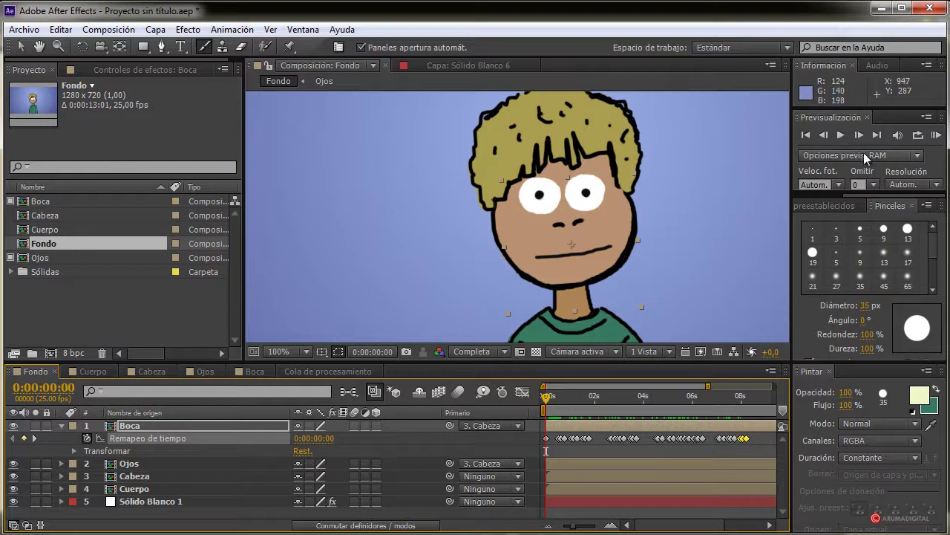
Play the composition to check the character's mouth movement, then return to the first frame
{"action": "left_click", "coordinate": [842, 135]}
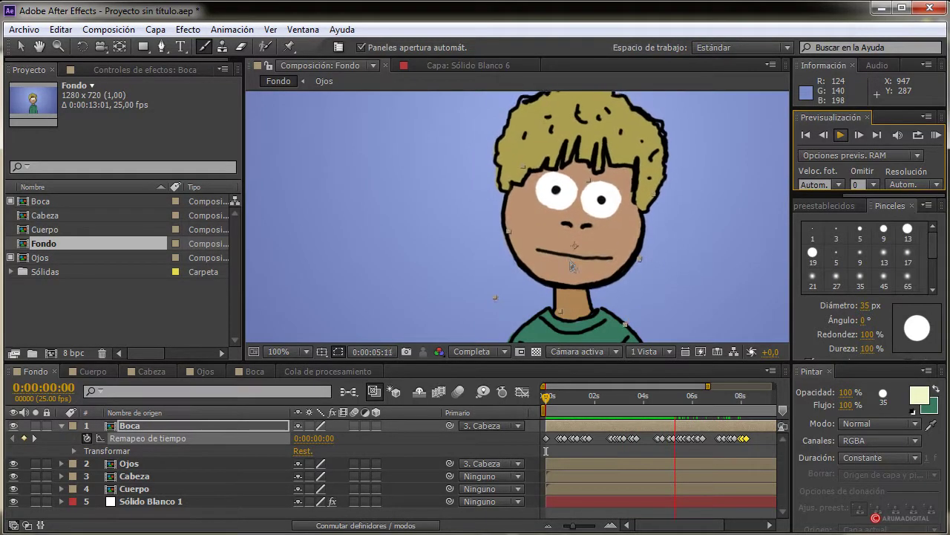
{"action": "left_click", "coordinate": [840, 135]}
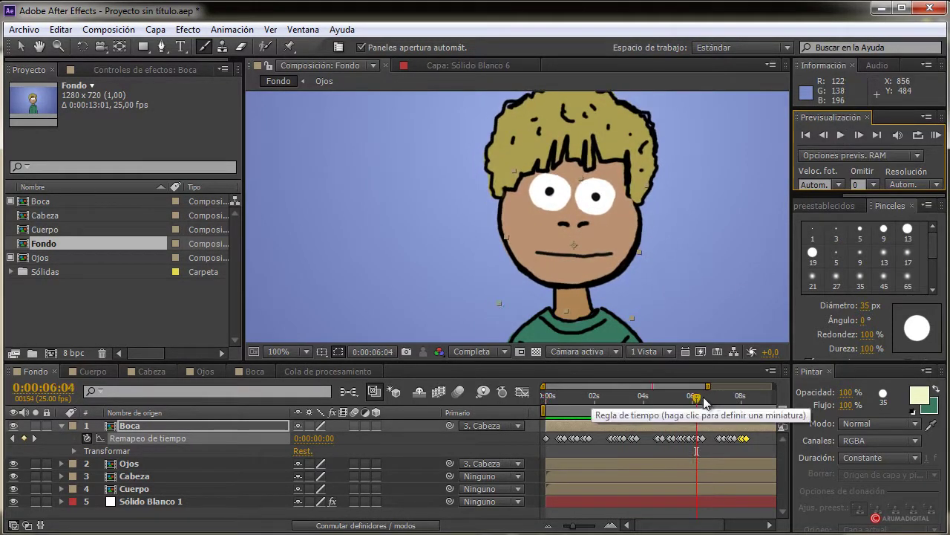
{"action": "left_click_drag", "start_coordinate": [703, 396], "coordinate": [546, 396]}
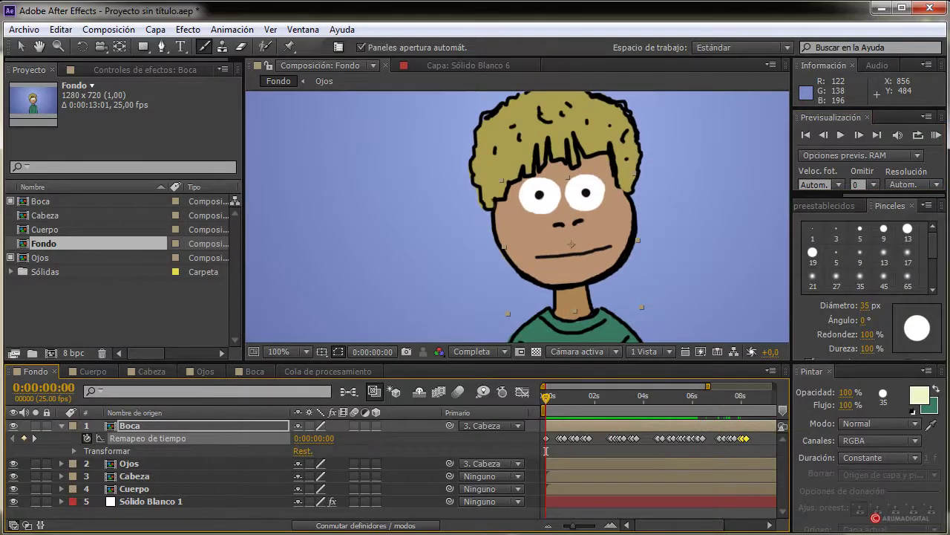
Space out the first Boca time-remap keyframes to about four frames apart, up to roughly 0:00:01:05
{"action": "left_click_drag", "start_coordinate": [573, 526], "coordinate": [593, 527]}
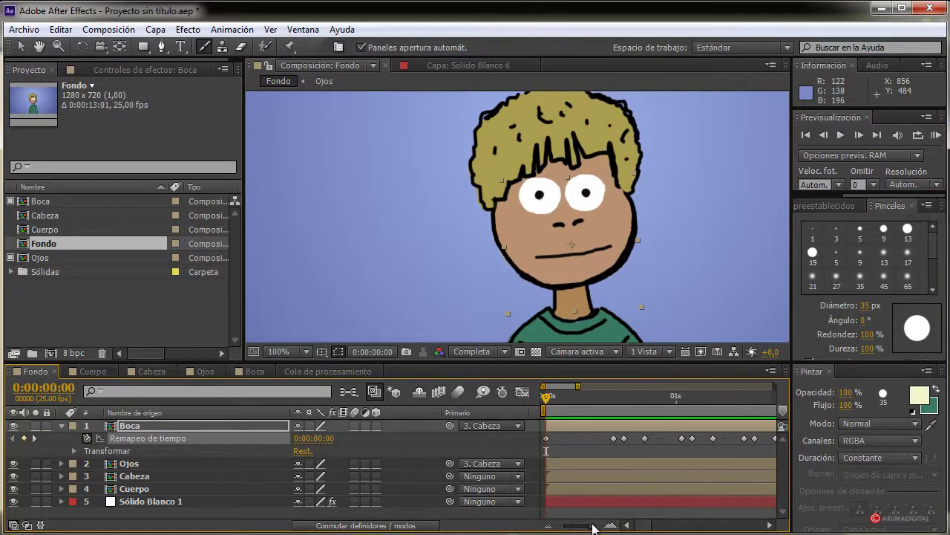
{"action": "left_click_drag", "start_coordinate": [548, 399], "coordinate": [609, 403]}
{"action": "left_click_drag", "start_coordinate": [626, 438], "coordinate": [655, 439]}
{"action": "left_click_drag", "start_coordinate": [611, 401], "coordinate": [666, 409]}
{"action": "left_click_drag", "start_coordinate": [682, 439], "coordinate": [672, 441]}
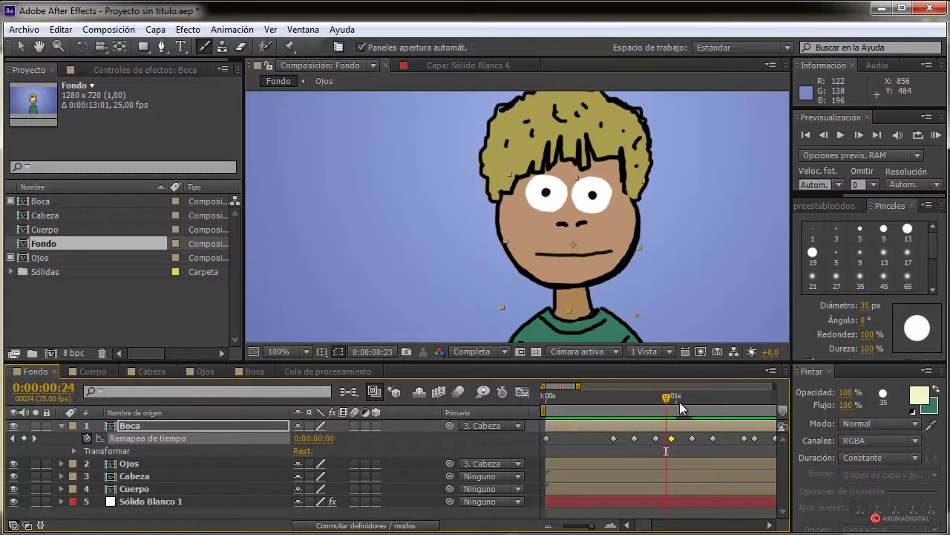
{"action": "left_click", "coordinate": [691, 439]}
{"action": "left_click_drag", "start_coordinate": [680, 443], "coordinate": [684, 443]}
{"action": "left_click_drag", "start_coordinate": [667, 405], "coordinate": [619, 405]}
{"action": "left_click_drag", "start_coordinate": [646, 528], "coordinate": [636, 527]}
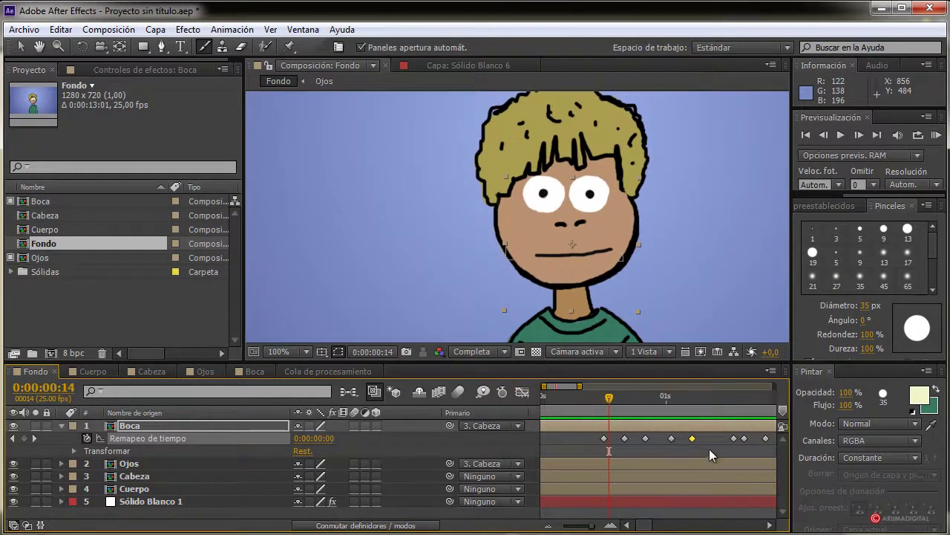
Delete the closely packed Boca keyframes after the respaced group and paste a copy of the group's last four keyframes at 0:00:01:10
{"action": "left_click_drag", "start_coordinate": [720, 447], "coordinate": [769, 433]}
{"action": "key", "text": "Delete"}
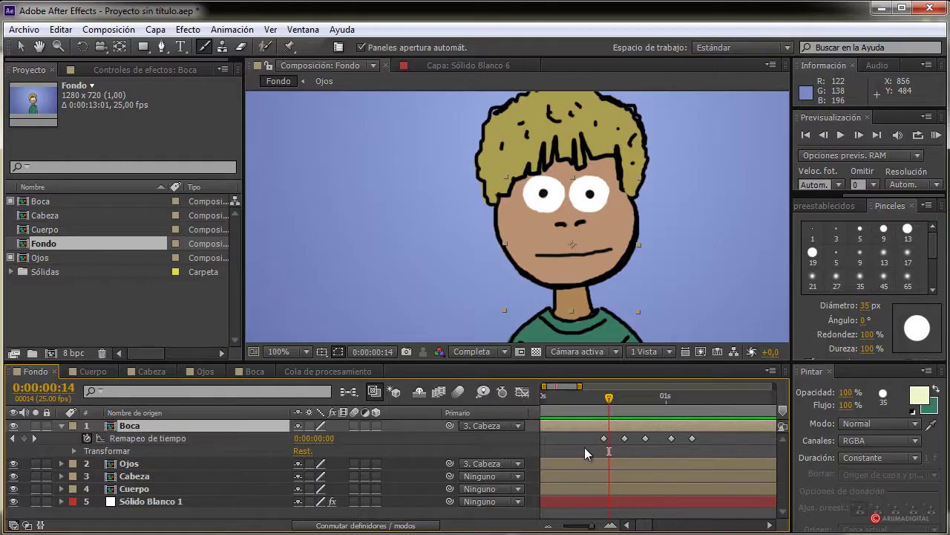
{"action": "left_click_drag", "start_coordinate": [584, 447], "coordinate": [658, 459]}
{"action": "left_click_drag", "start_coordinate": [609, 402], "coordinate": [622, 405]}
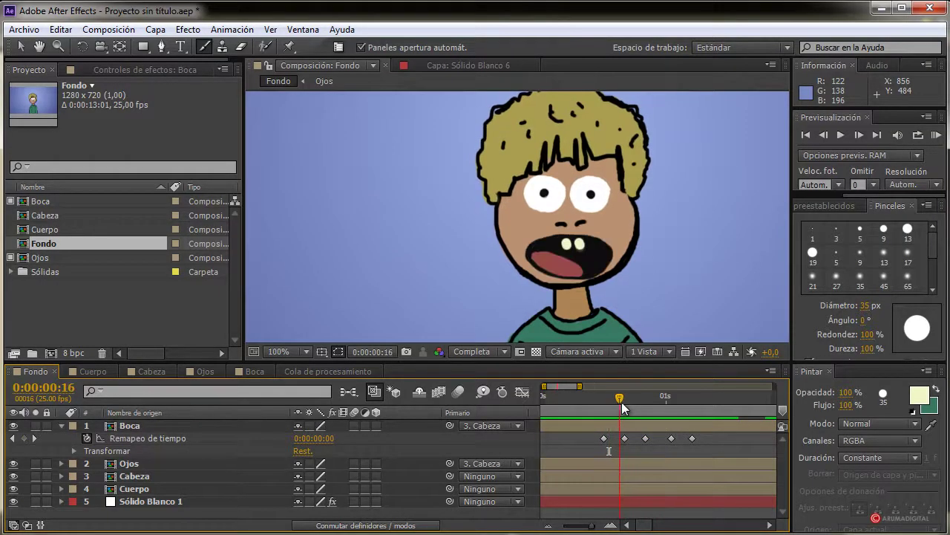
{"action": "left_click_drag", "start_coordinate": [704, 445], "coordinate": [615, 429]}
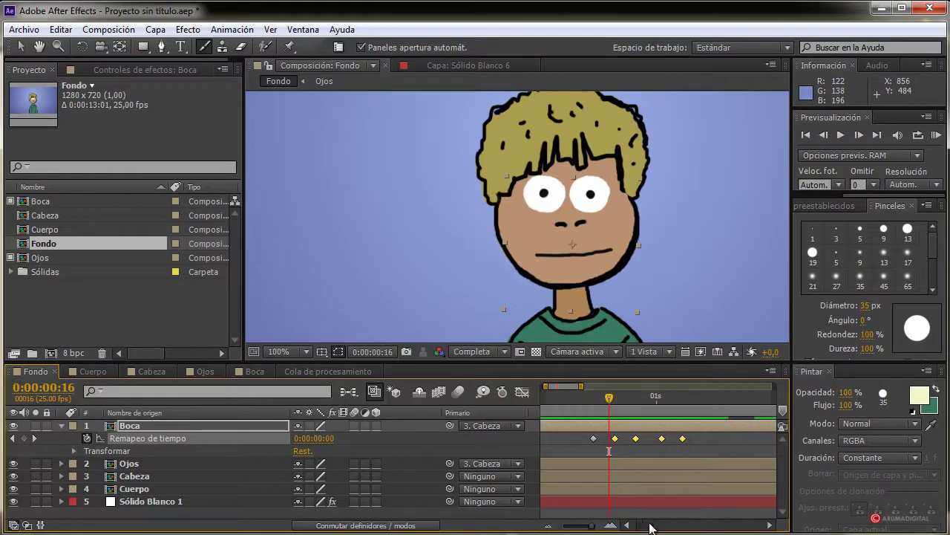
{"action": "scroll", "coordinate": [652, 522], "scroll_direction": "right", "scroll_amount": 2}
{"action": "left_click_drag", "start_coordinate": [570, 401], "coordinate": [669, 405]}
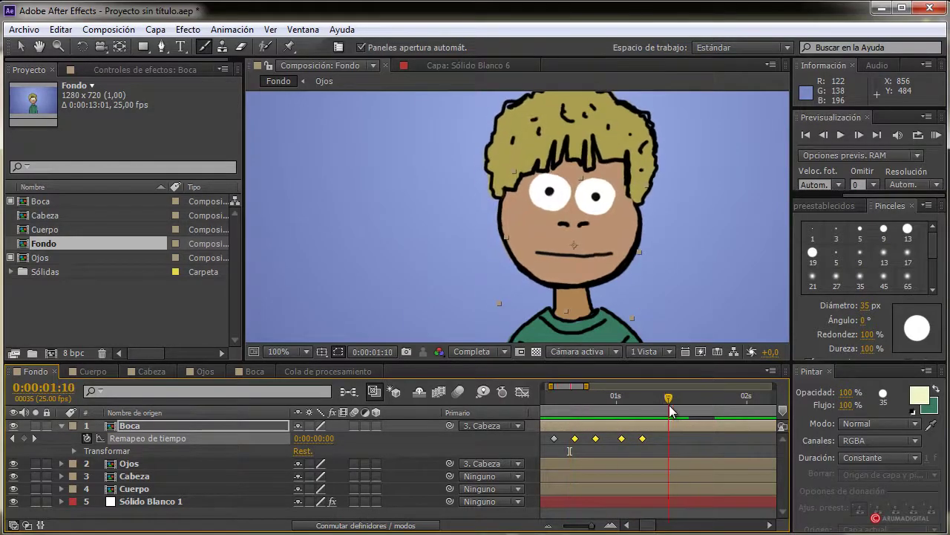
{"action": "key", "text": "ctrl+v"}
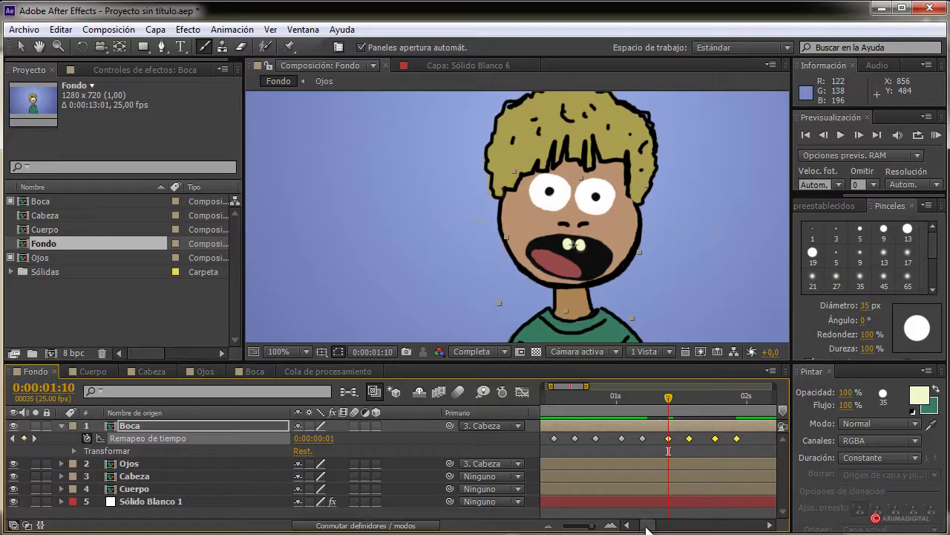
Delete the crowded Boca keyframes around 0:00:03 and paste the copied mouth keyframes at 0:00:02:02
{"action": "left_click_drag", "start_coordinate": [646, 525], "coordinate": [663, 527]}
{"action": "left_click_drag", "start_coordinate": [623, 446], "coordinate": [729, 432]}
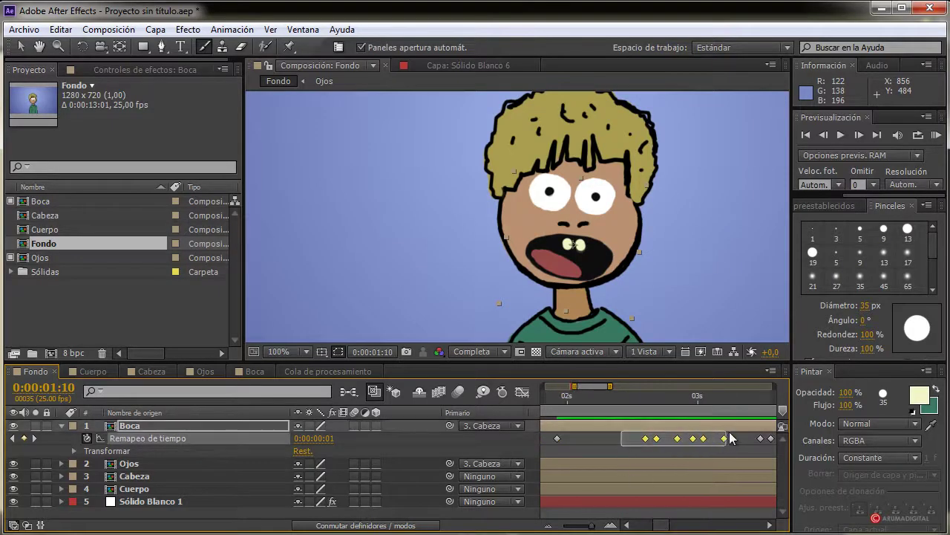
{"action": "key", "text": "Delete"}
{"action": "left_click_drag", "start_coordinate": [580, 398], "coordinate": [578, 401]}
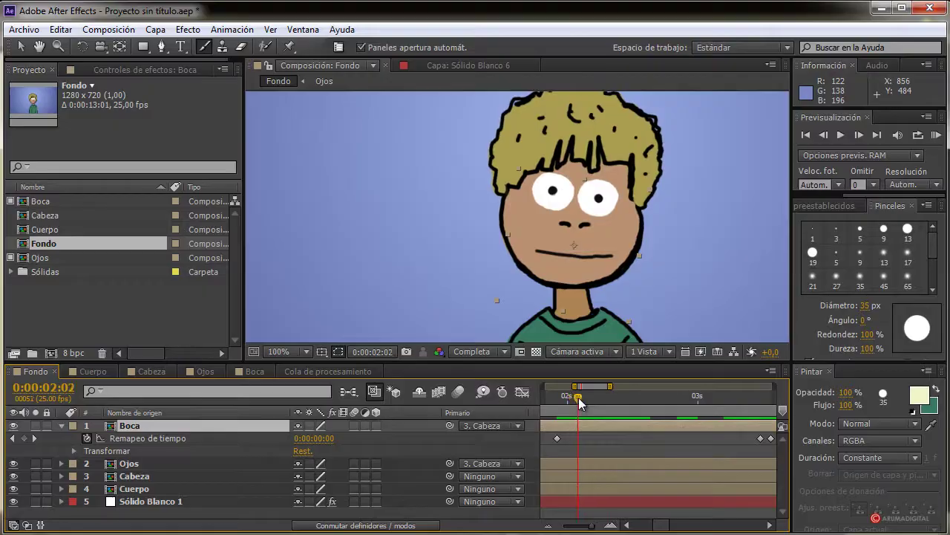
{"action": "key", "text": "ctrl+v"}
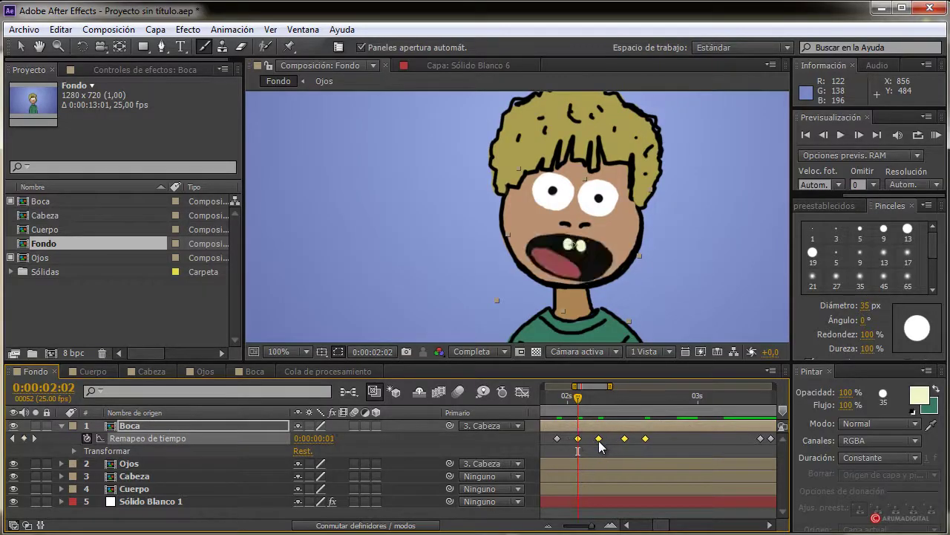
Tighten the pasted mouth keyframes to three frames apart and paste the copied set again at 0:00:02:14
{"action": "left_click", "coordinate": [603, 444]}
{"action": "left_click_drag", "start_coordinate": [600, 438], "coordinate": [614, 439]}
{"action": "left_click_drag", "start_coordinate": [578, 398], "coordinate": [640, 407]}
{"action": "key", "text": "ctrl+v"}
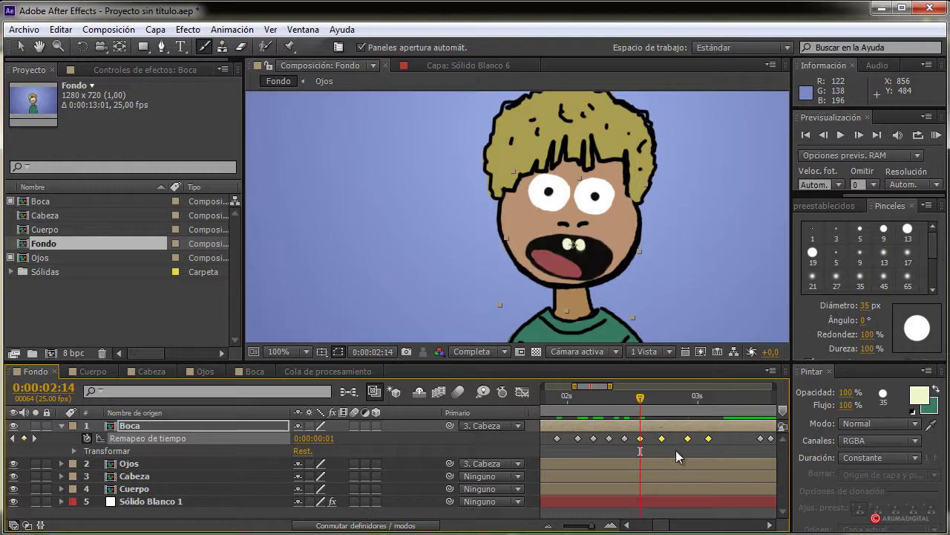
Fill the remaining gaps in Boca's mouth movement with the copied keyframes, pasting a set at 0:00:08:08
{"action": "left_click_drag", "start_coordinate": [649, 395], "coordinate": [548, 410]}
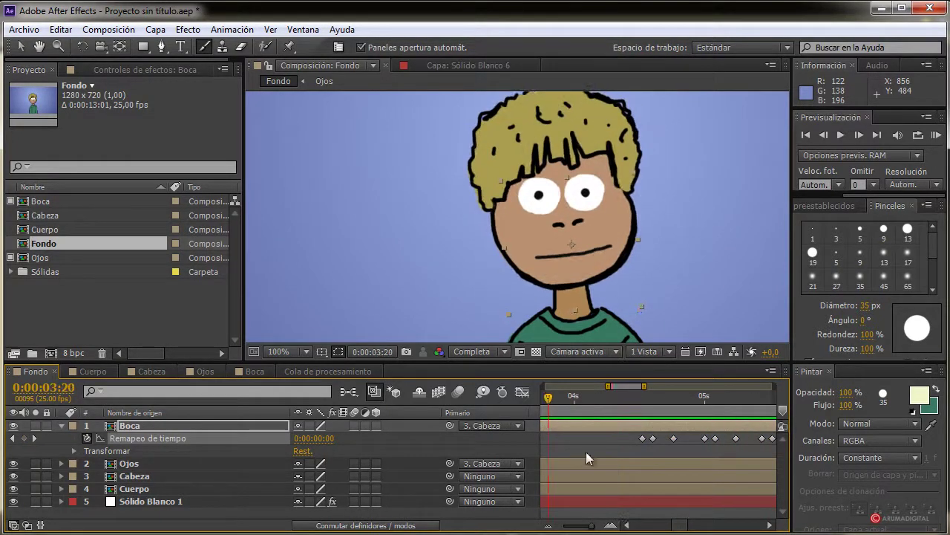
{"action": "left_click_drag", "start_coordinate": [666, 527], "coordinate": [666, 486]}
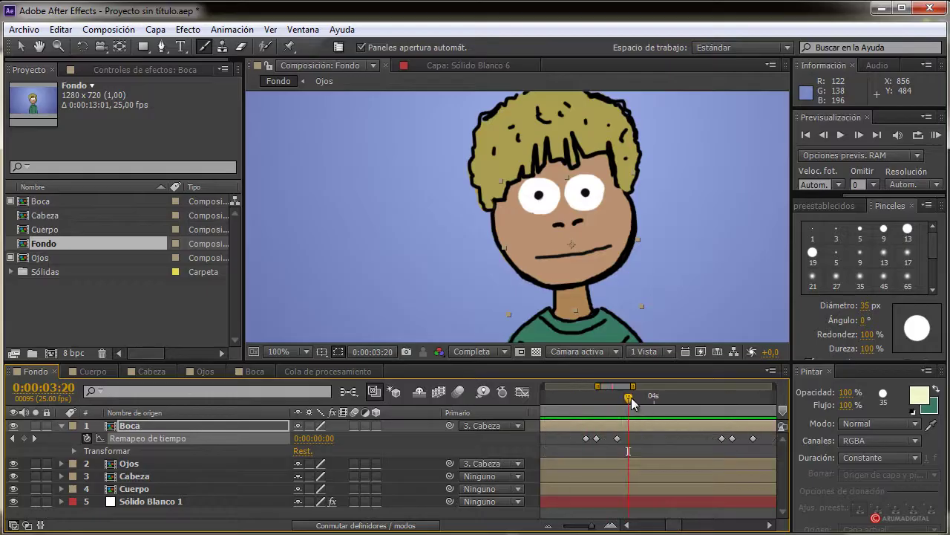
{"action": "left_click_drag", "start_coordinate": [635, 398], "coordinate": [709, 421]}
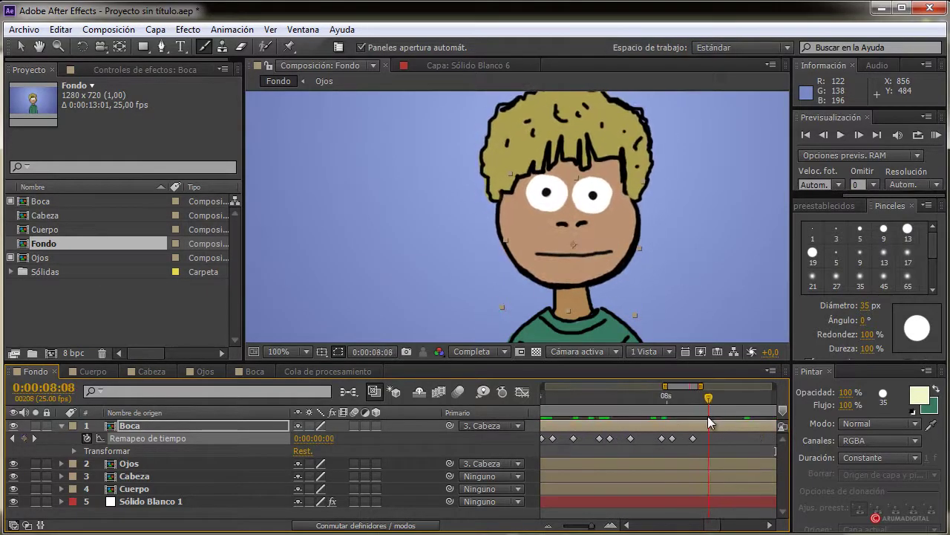
{"action": "key", "text": "ctrl+v"}
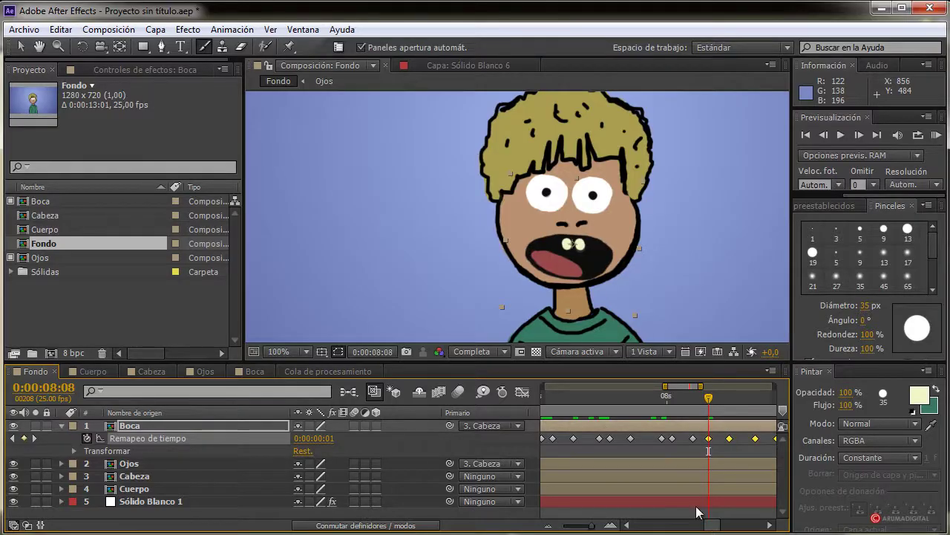
Return to the start of the composition and show the whole character at 50% zoom
{"action": "left_click_drag", "start_coordinate": [666, 386], "coordinate": [553, 387]}
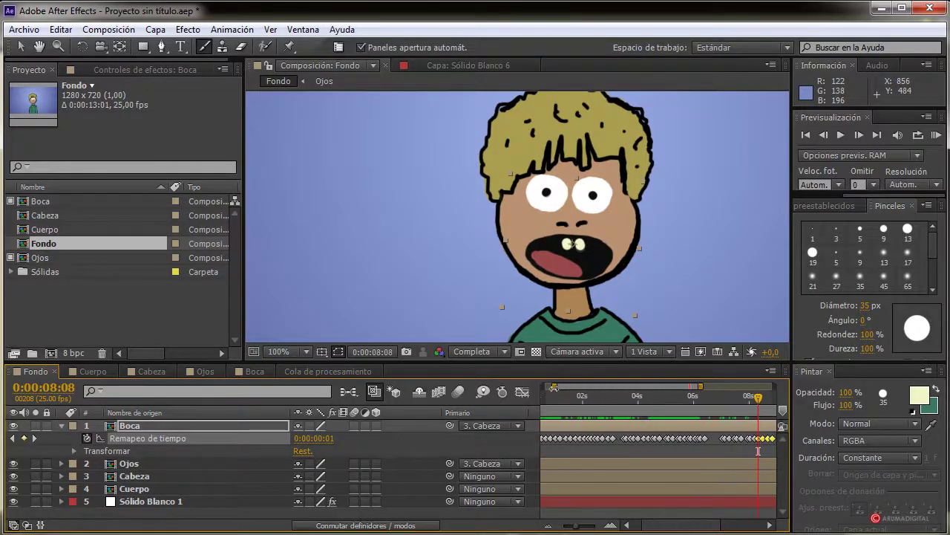
{"action": "key", "text": "Home"}
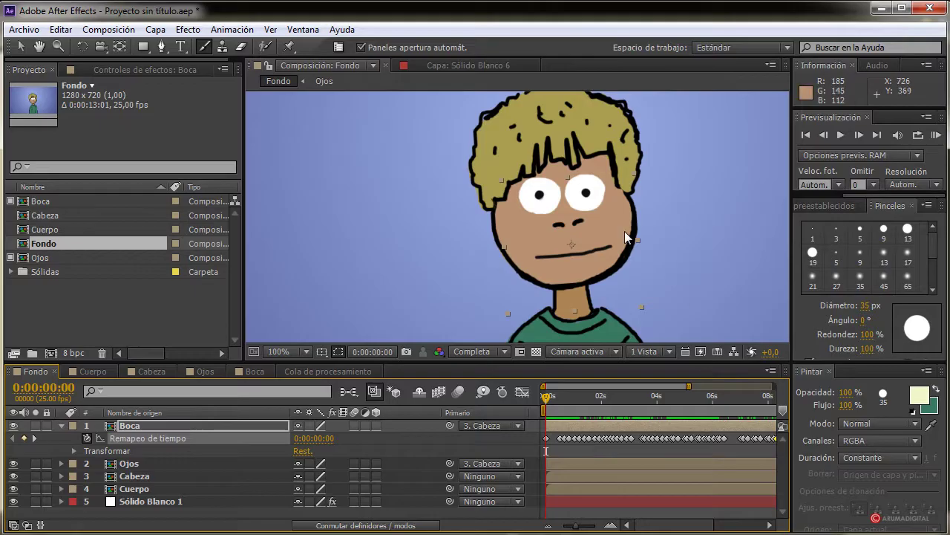
{"action": "scroll", "coordinate": [624, 230], "scroll_direction": "down", "scroll_amount": 2}
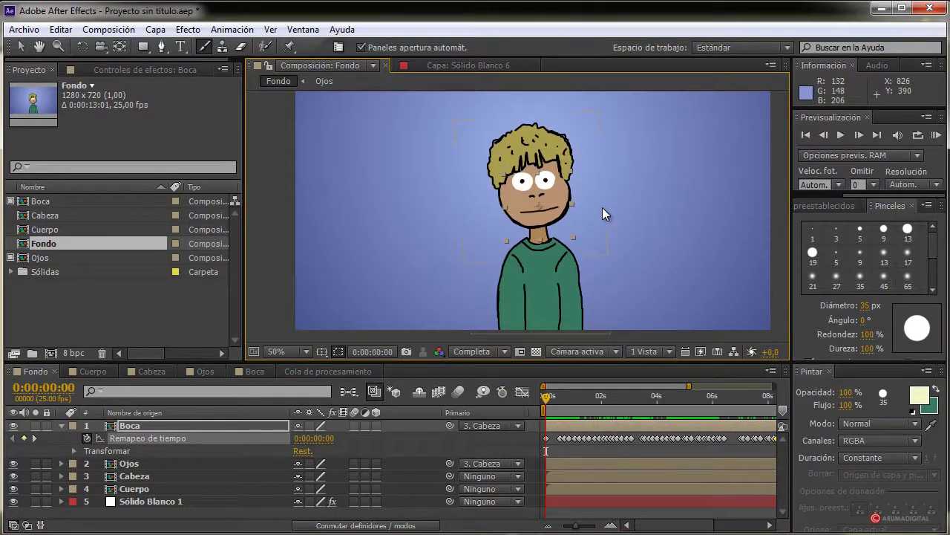
Enable motion blur for the Boca, Ojos, Cabeza and Cuerpo layers and for the Fondo composition
{"action": "left_click", "coordinate": [61, 425]}
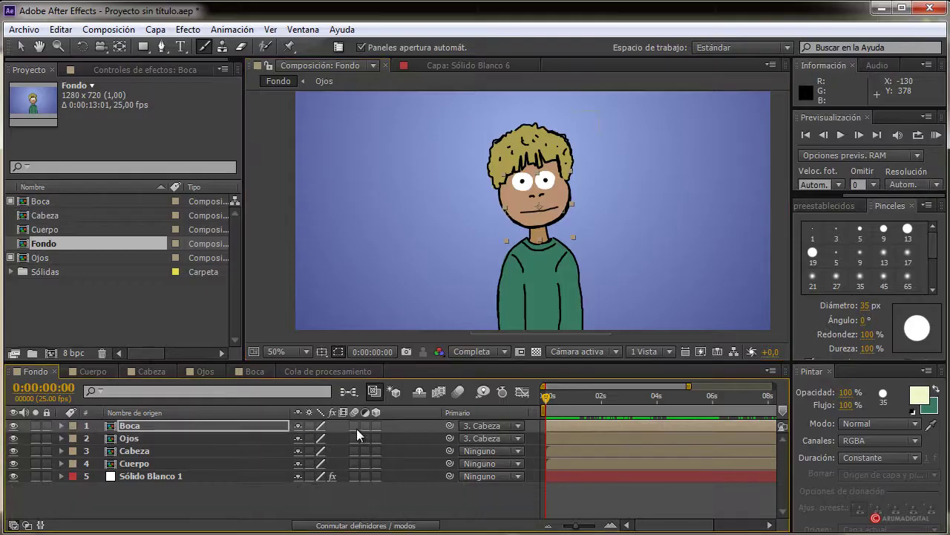
{"action": "left_click", "coordinate": [354, 426]}
{"action": "left_click", "coordinate": [459, 391]}
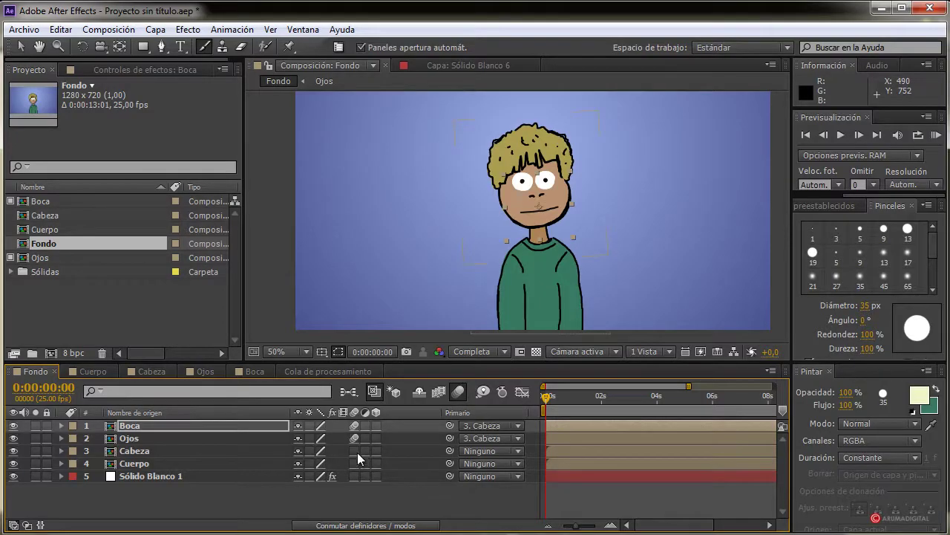
{"action": "left_click_drag", "start_coordinate": [357, 452], "coordinate": [356, 459]}
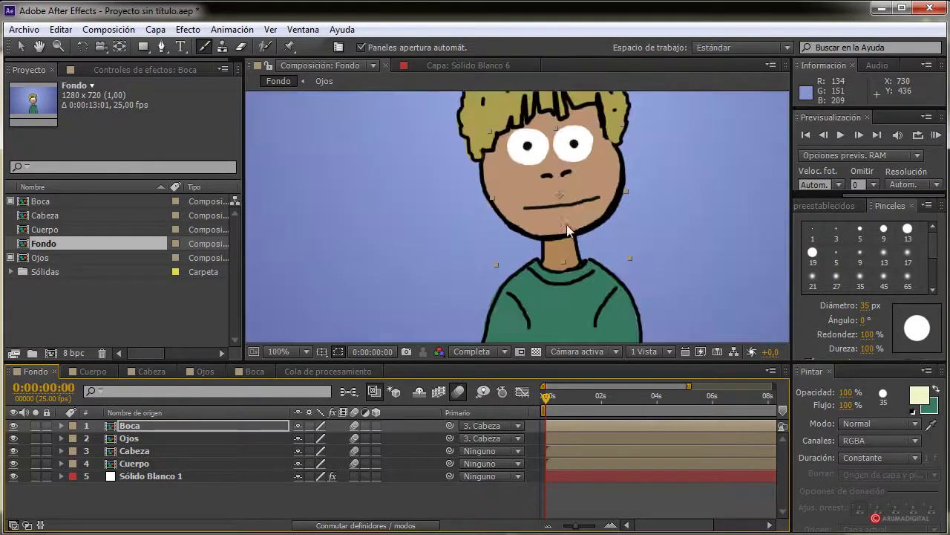
{"action": "key", "text": "period"}
{"action": "mouse_move", "coordinate": [547, 399]}
{"action": "left_mouse_down"}
{"action": "mouse_move", "coordinate": [607, 395]}
{"action": "mouse_move", "coordinate": [566, 389]}
{"action": "mouse_move", "coordinate": [549, 392]}
{"action": "mouse_move", "coordinate": [679, 400]}
{"action": "mouse_move", "coordinate": [540, 402]}
{"action": "left_mouse_up"}
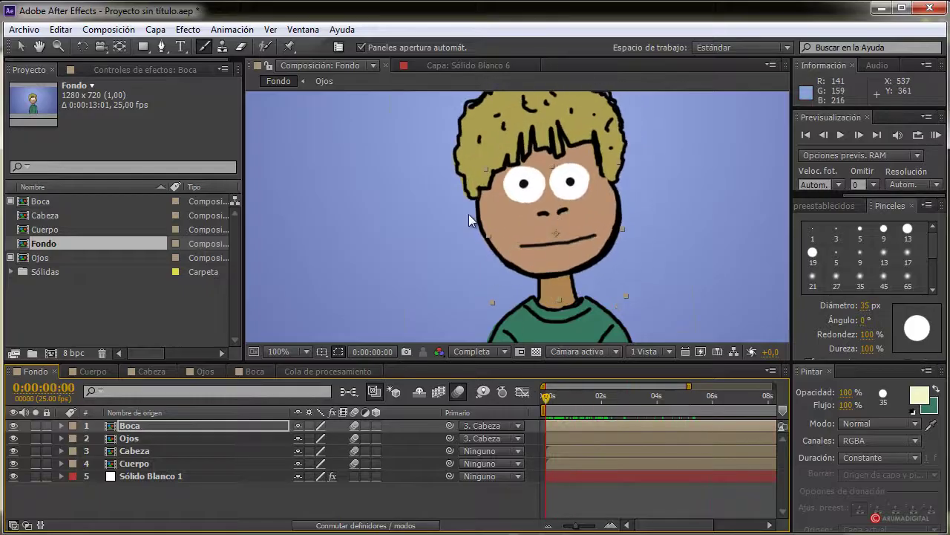
{"action": "scroll", "coordinate": [469, 220], "scroll_direction": "down", "scroll_amount": 2}
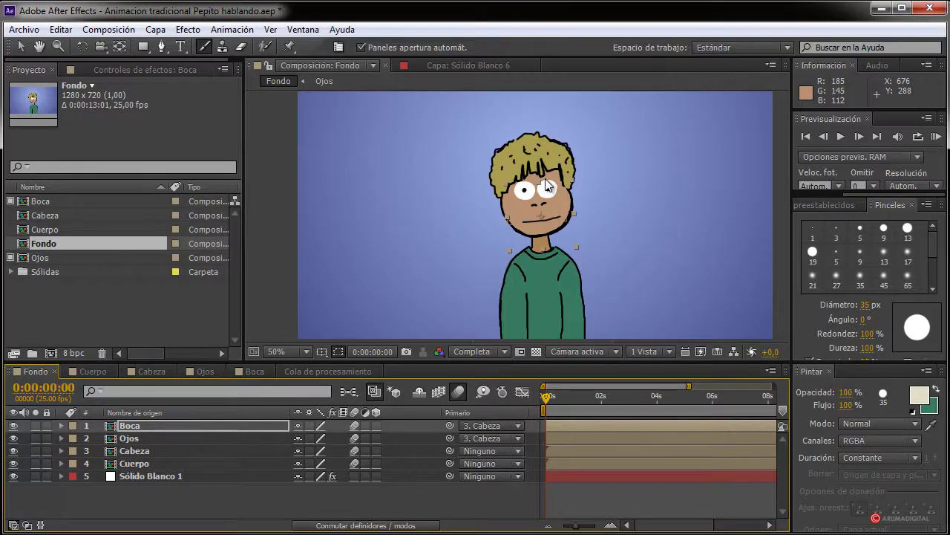
Add the Fondo composition to the render queue
{"action": "left_click", "coordinate": [123, 30]}
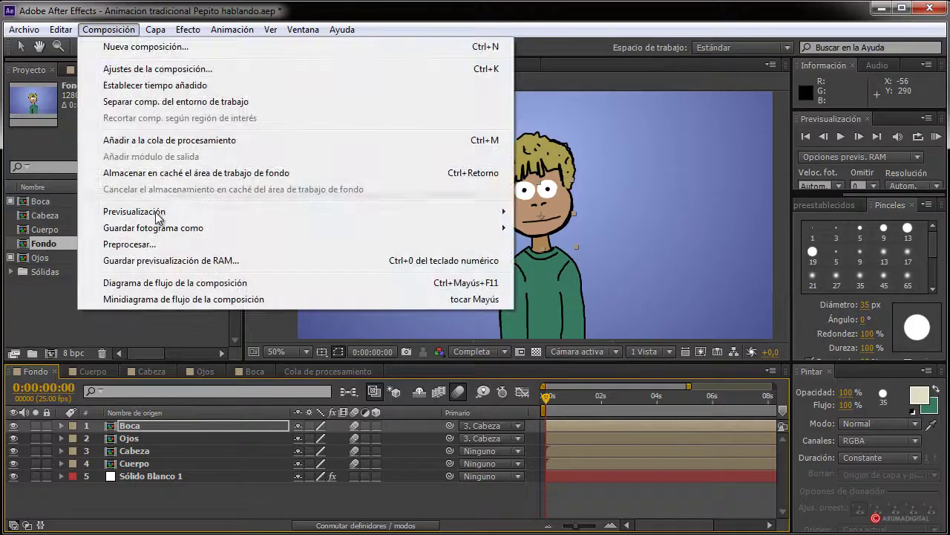
{"action": "left_click", "coordinate": [200, 145]}
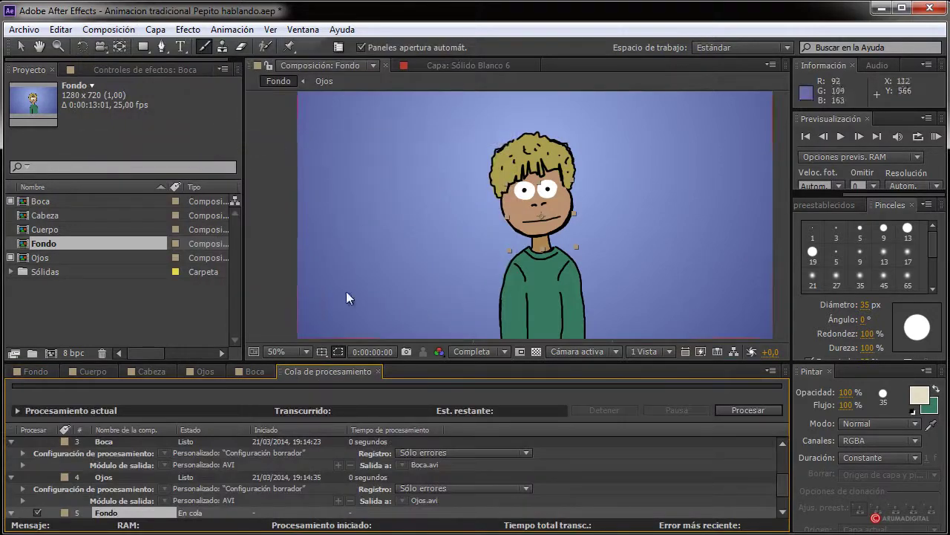
{"action": "scroll", "coordinate": [323, 483], "scroll_direction": "down", "scroll_amount": 2}
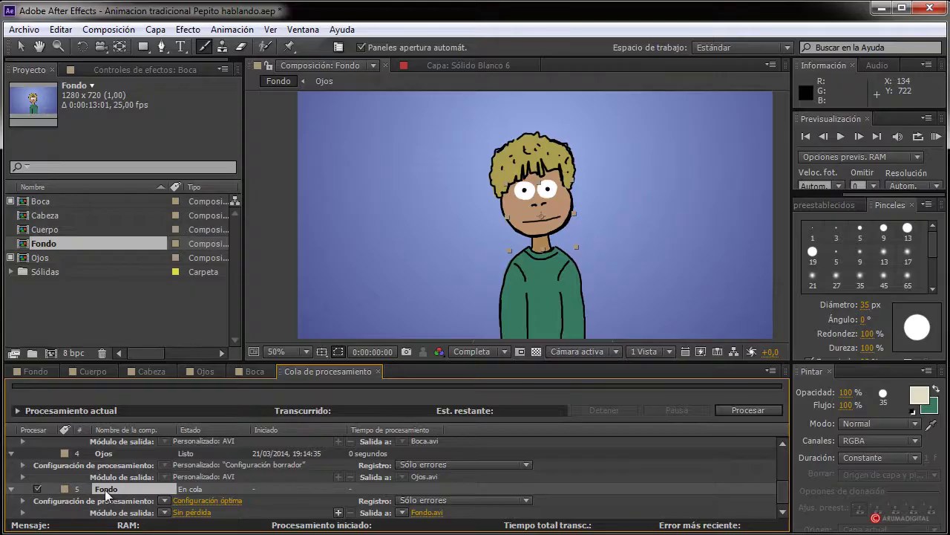
Set Fondo's render settings to use all proxies (Utilizar todos los proxy), keeping Óptima quality and Completa resolution
{"action": "left_click", "coordinate": [208, 500]}
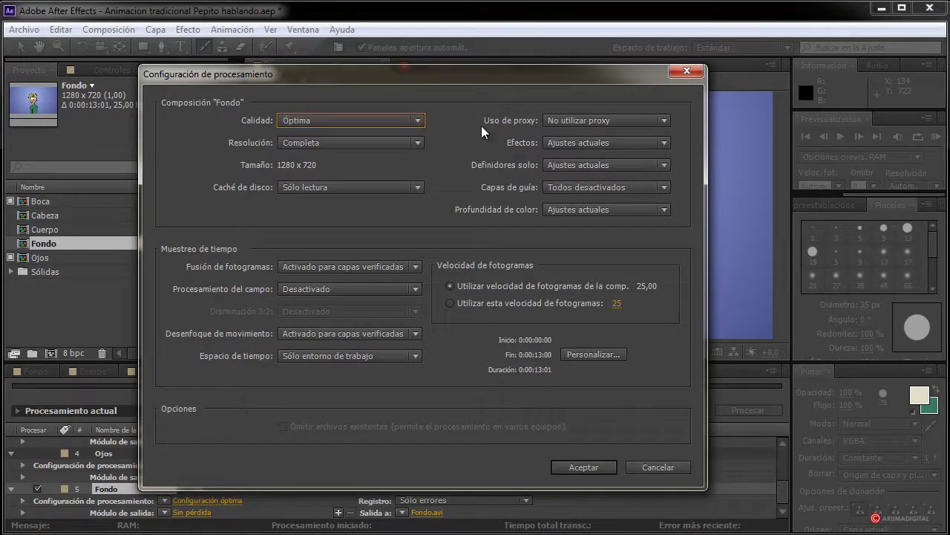
{"action": "left_click_drag", "start_coordinate": [522, 79], "coordinate": [617, 68]}
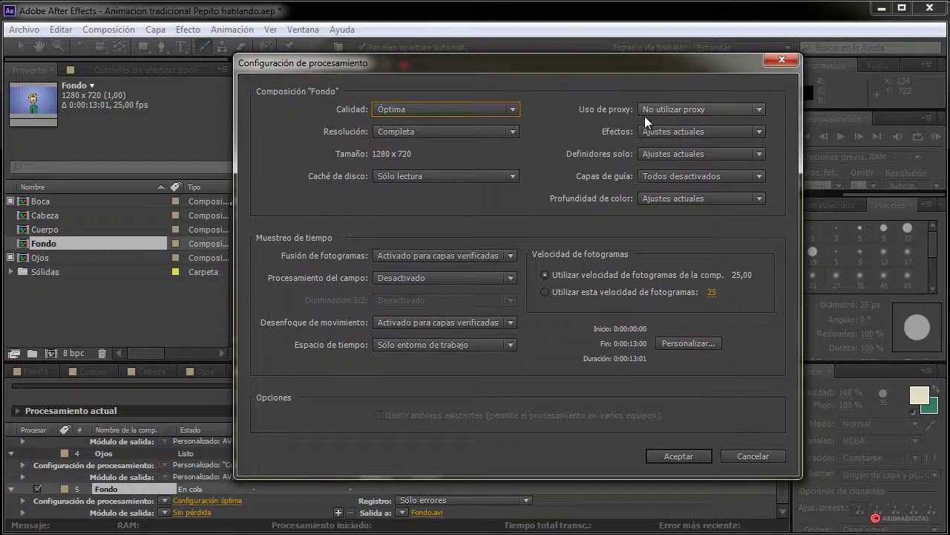
{"action": "left_click", "coordinate": [680, 107]}
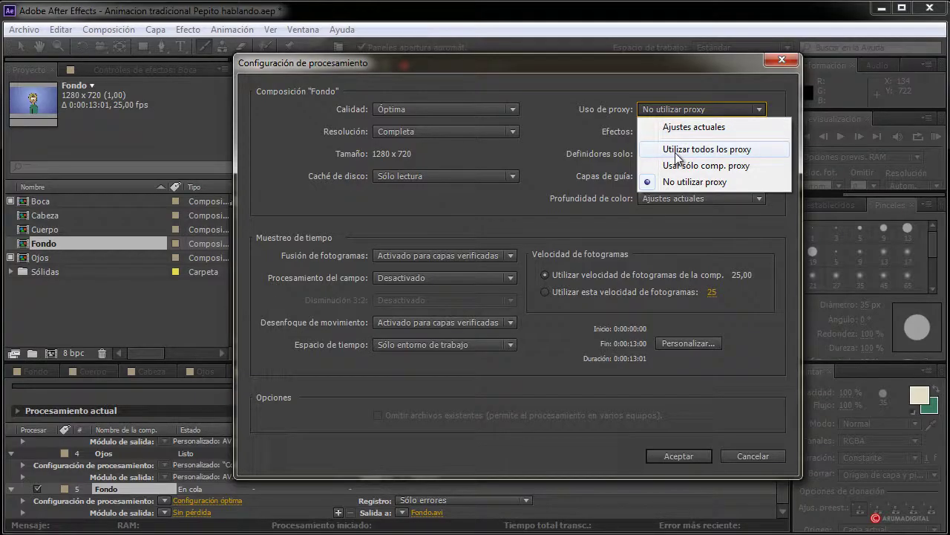
{"action": "left_click", "coordinate": [698, 150]}
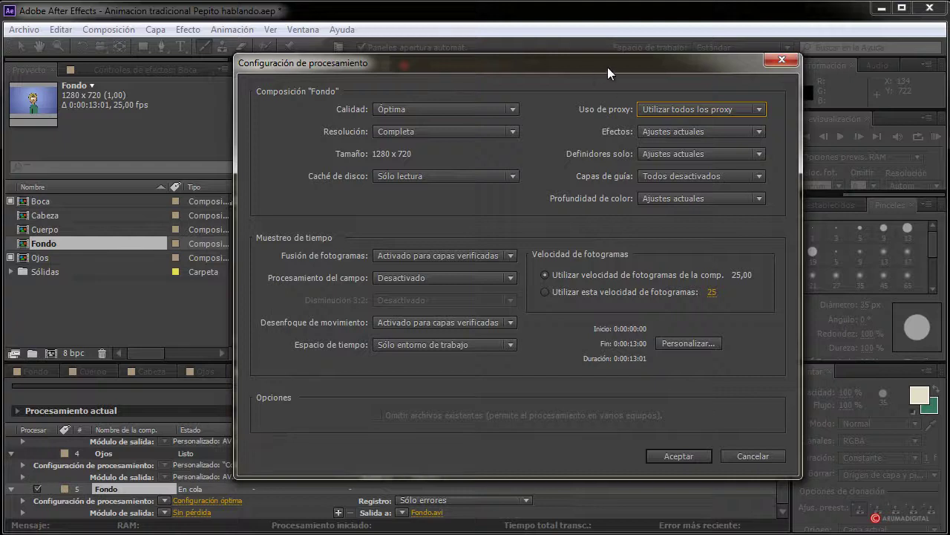
{"action": "left_click_drag", "start_coordinate": [608, 67], "coordinate": [614, 64]}
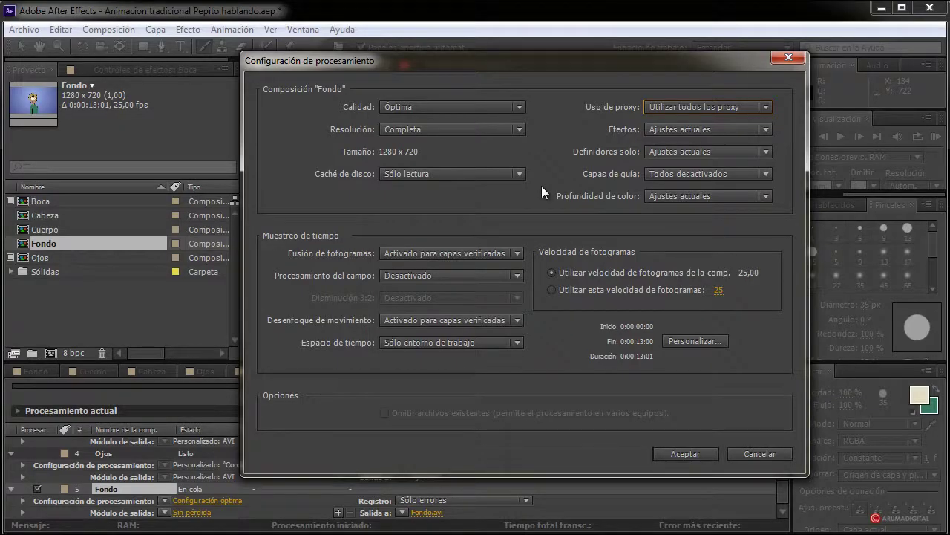
{"action": "left_click", "coordinate": [685, 455]}
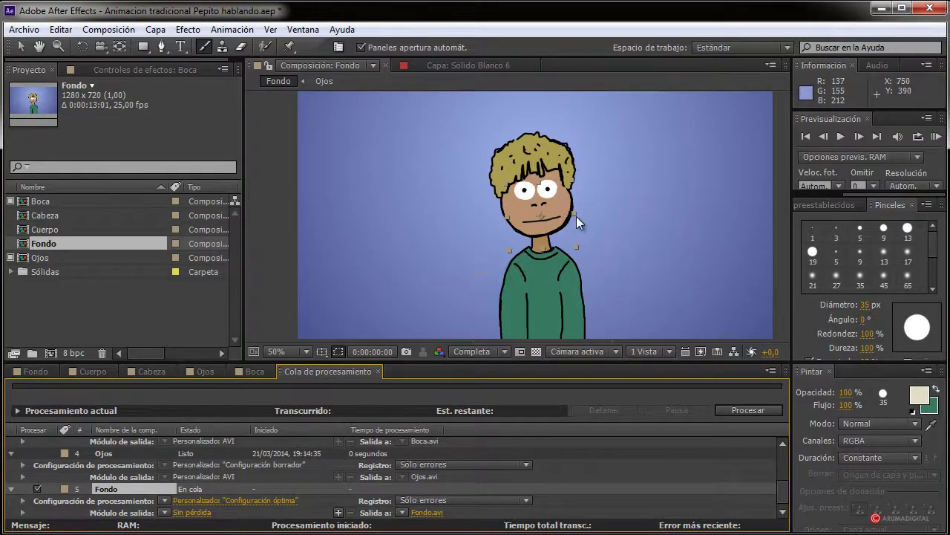
{"action": "key", "text": "slash"}
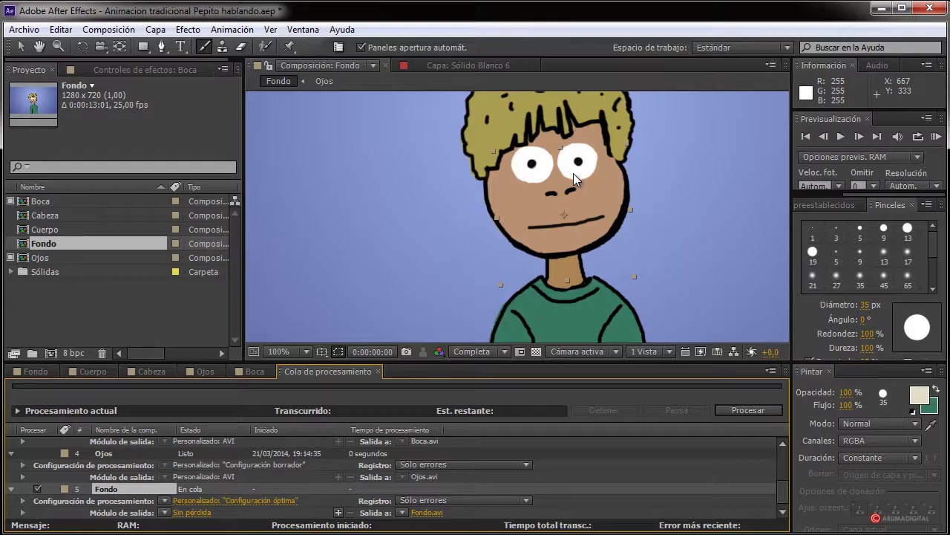